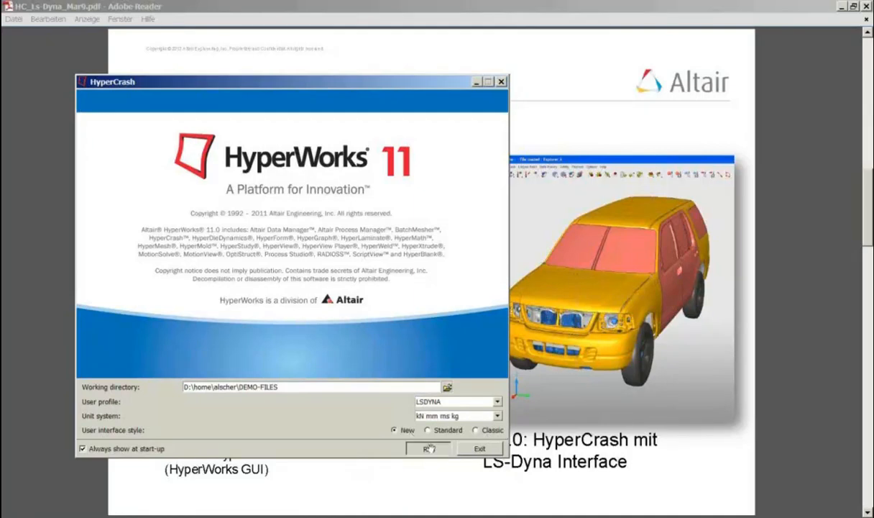
Launch HyperCrash with the LSDYNA user profile, the kN mm ms kg unit system and the New interface style
left_click(428, 448)
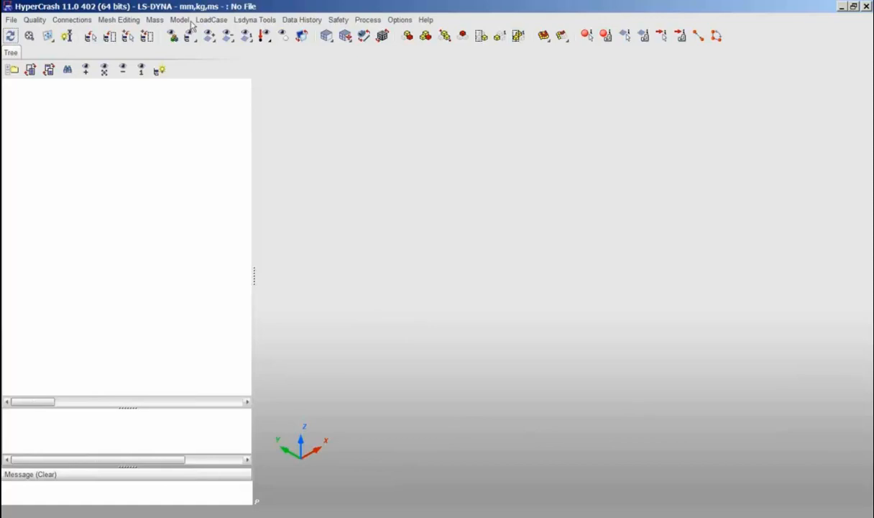
left_click(117, 20)
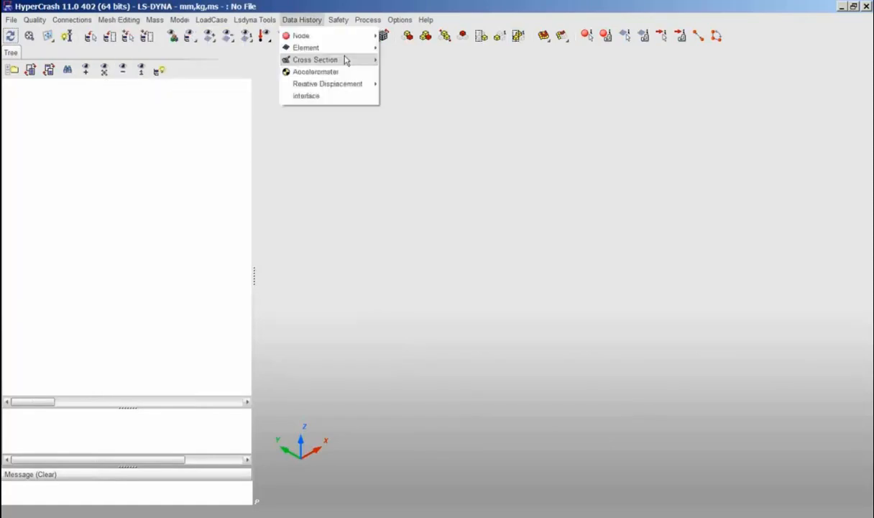
left_click(443, 78)
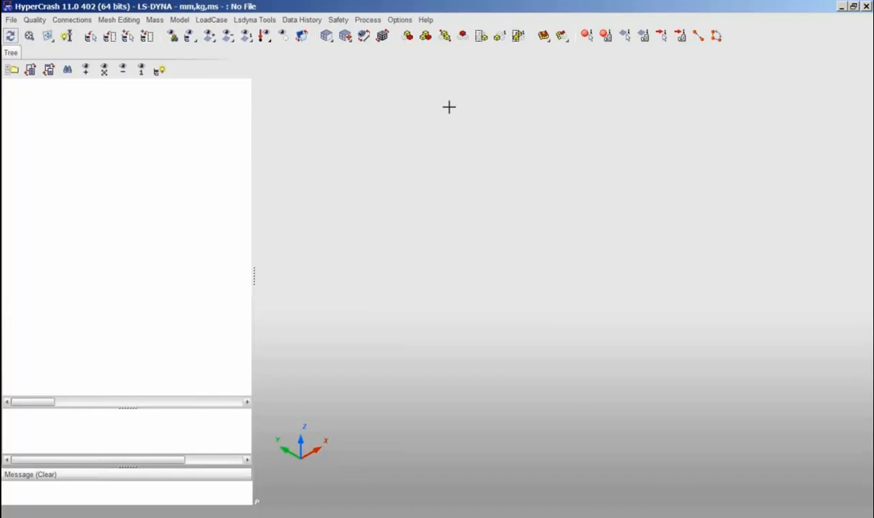
Import the LS-DYNA model Explorer.k from the LS-Dyna\Explorer_neu_include folder
left_click(12, 20)
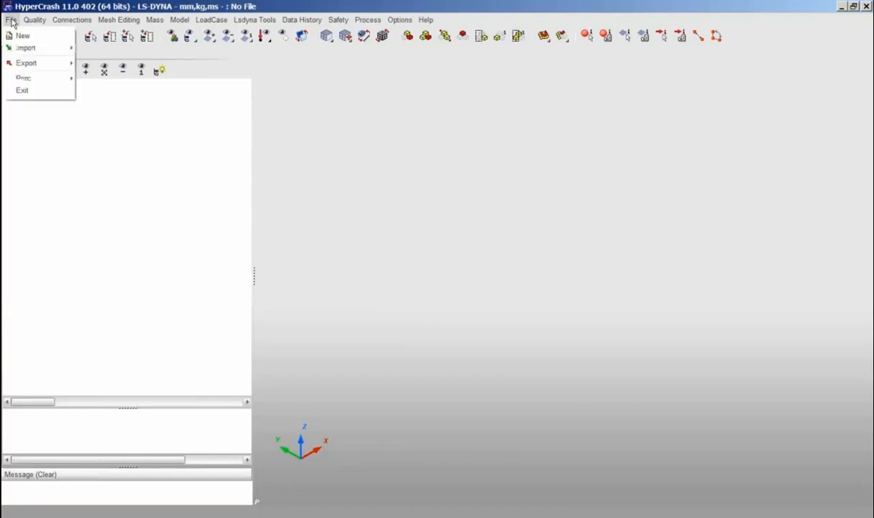
mouse_move(23, 48)
left_click(99, 48)
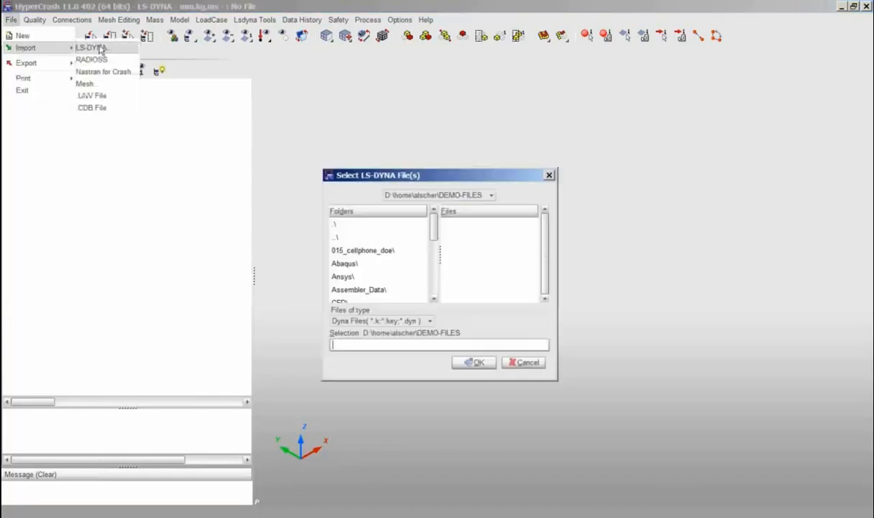
mouse_move(435, 227)
left_mouse_down()
mouse_move(437, 262)
mouse_move(436, 228)
left_mouse_up()
double_click(349, 274)
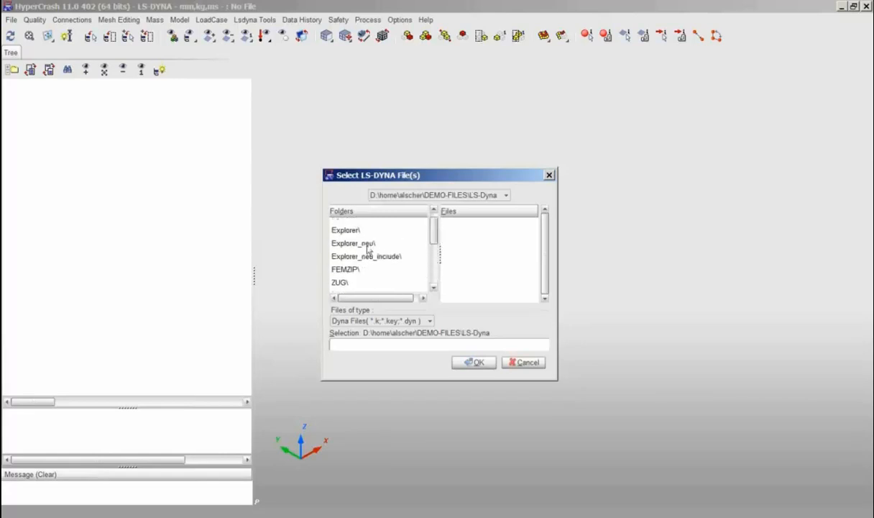
double_click(379, 257)
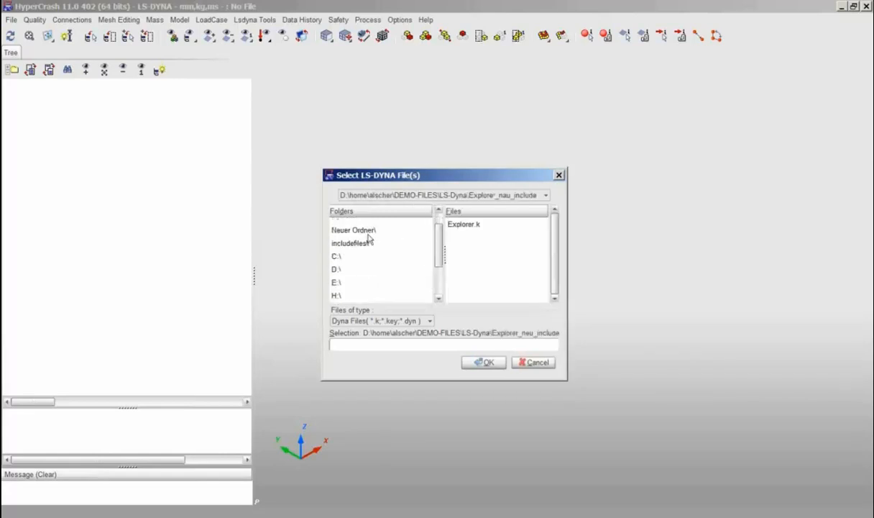
left_click(468, 225)
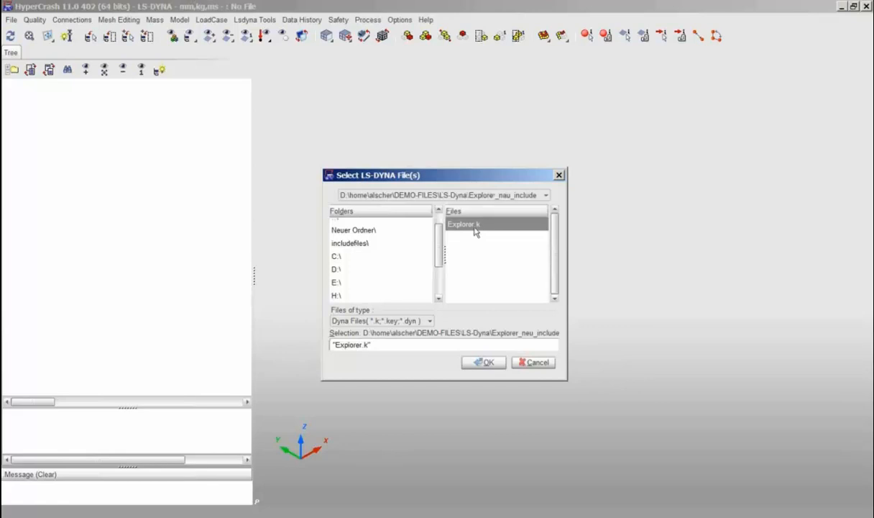
left_click(482, 362)
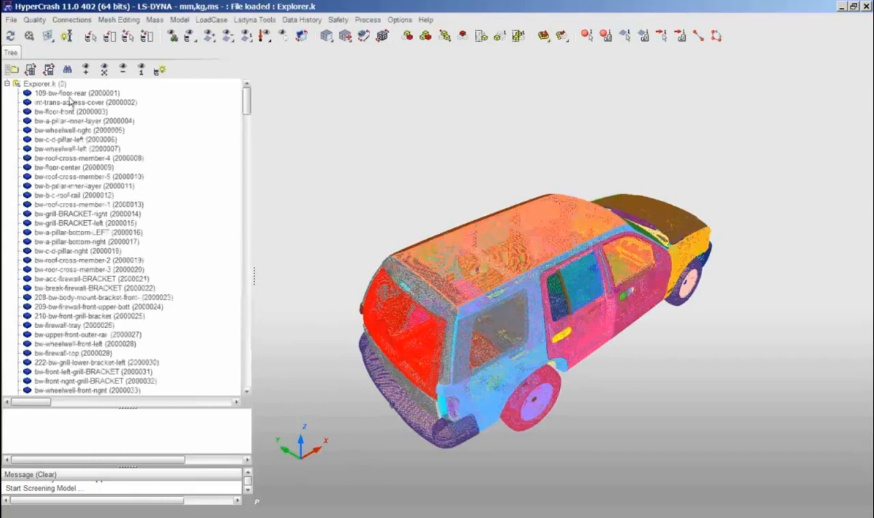
Select the bw-c-d-pillar-left part in the model's part tree
left_click(71, 167)
key("Up")
key("Up")
key("Up")
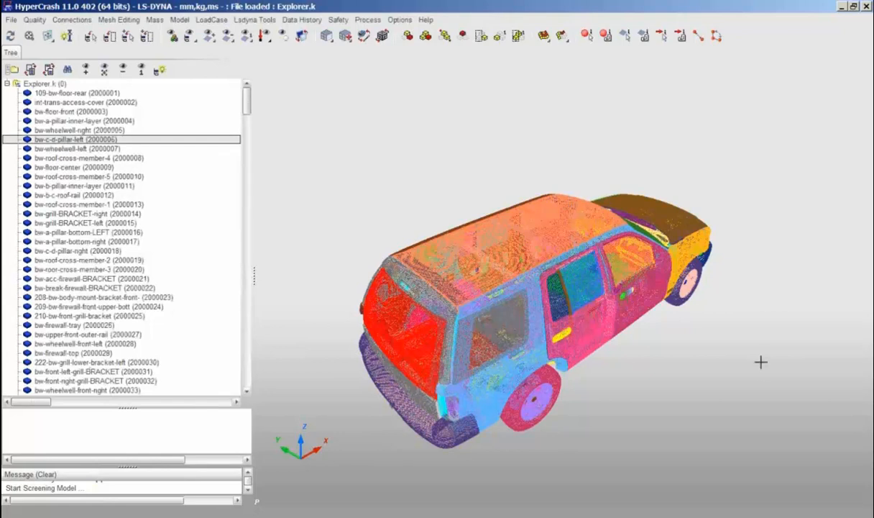
Display the whole vehicle as shaded surfaces with mesh lines and view it from the front
mouse_move(723, 352)
left_mouse_down()
mouse_move(636, 345)
mouse_move(646, 248)
left_mouse_up()
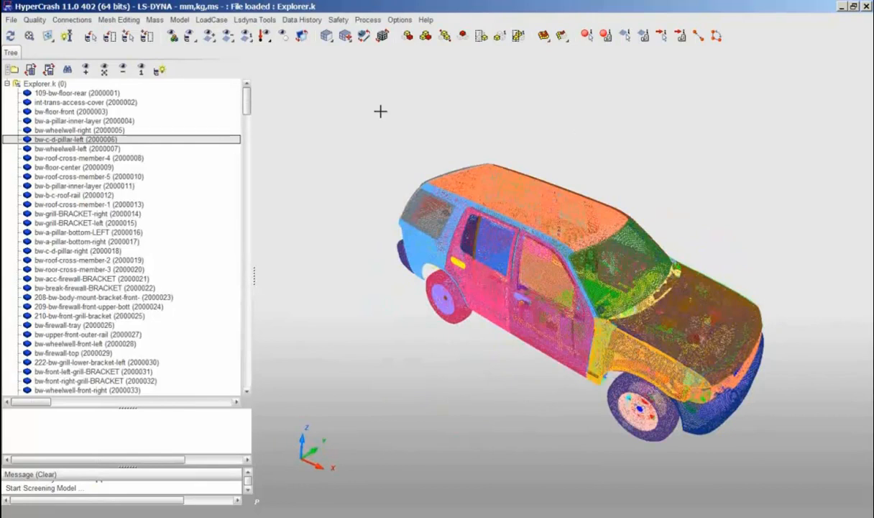
left_click(328, 36)
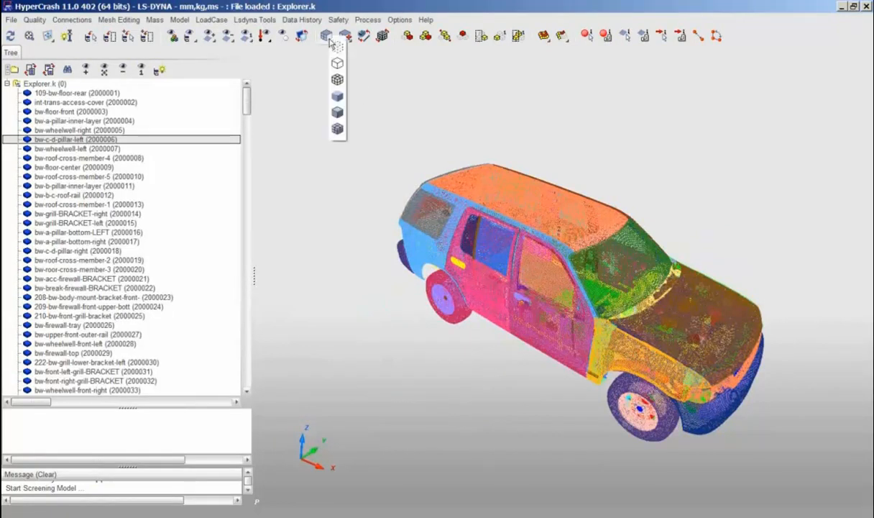
left_click(337, 130)
left_click(346, 37)
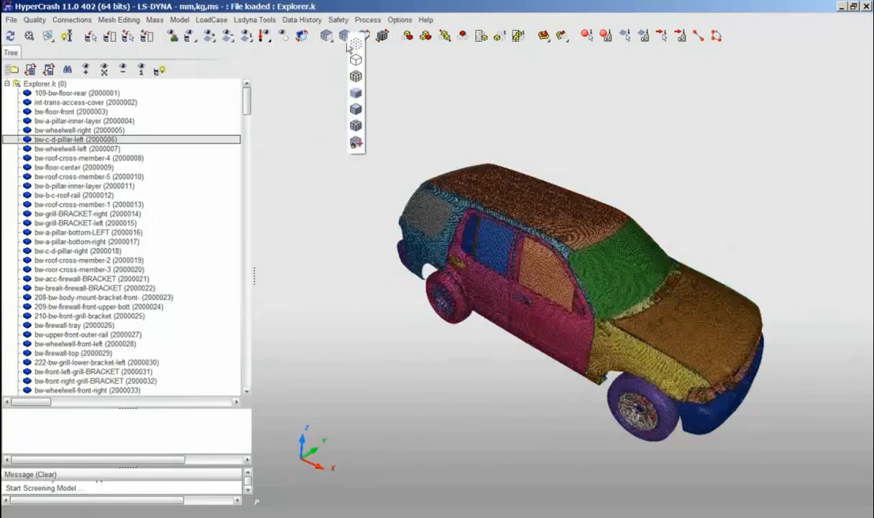
left_click(356, 143)
mouse_move(623, 256)
left_mouse_down()
mouse_move(565, 274)
mouse_move(530, 263)
mouse_move(623, 285)
mouse_move(646, 254)
left_mouse_up()
right_click_drag(647, 255, 497, 202)
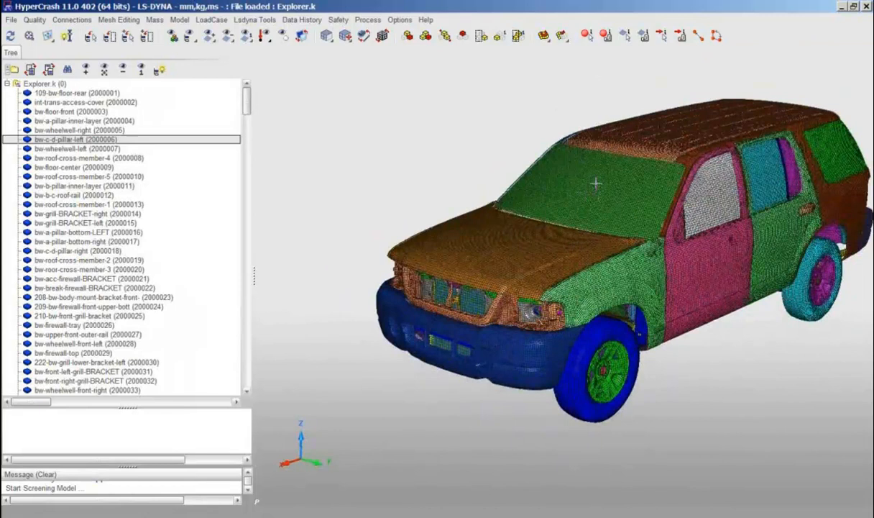
Hide the windshield, roof, outer hood and front fender directly in the model view
left_click(596, 184)
left_click(653, 129)
left_click(550, 266)
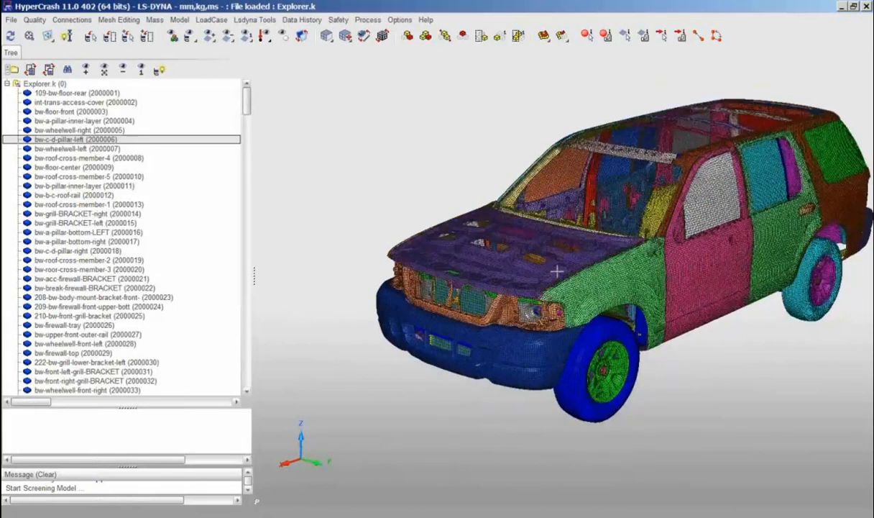
left_click(557, 270)
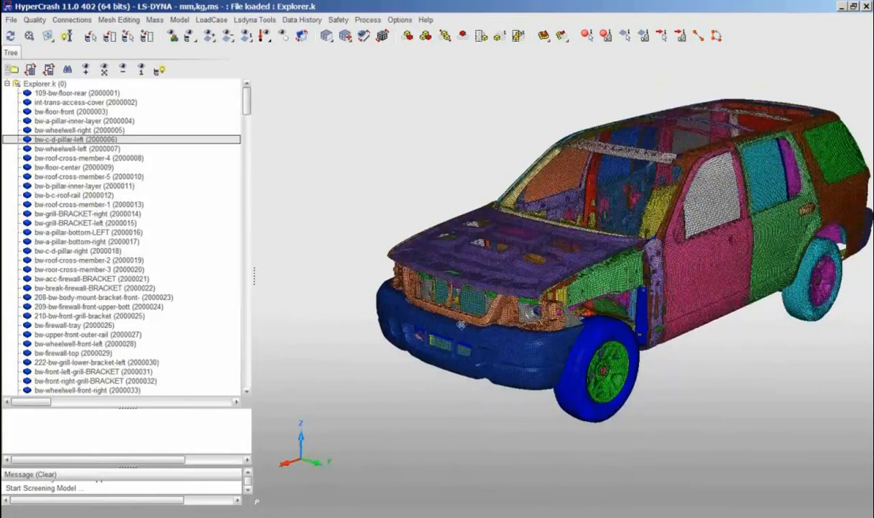
Hide the layers of parts in the front half of the vehicle using selection boxes around them
left_click_drag(323, 170, 533, 398)
left_click_drag(330, 136, 644, 429)
left_click_drag(298, 123, 687, 410)
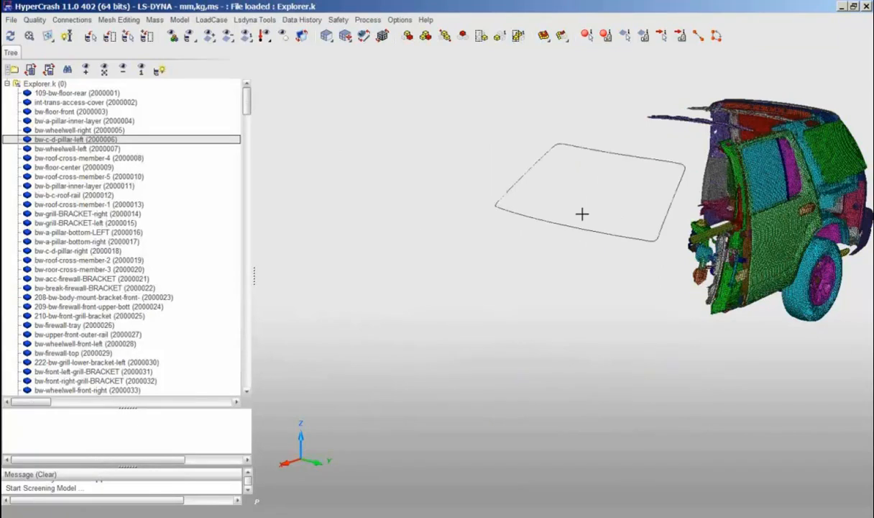
Show the windshield, outer hood, grille panel and front bumper again individually, and restore the remaining hidden parts with a selection box
left_click(618, 192)
left_click(527, 254)
left_click(465, 320)
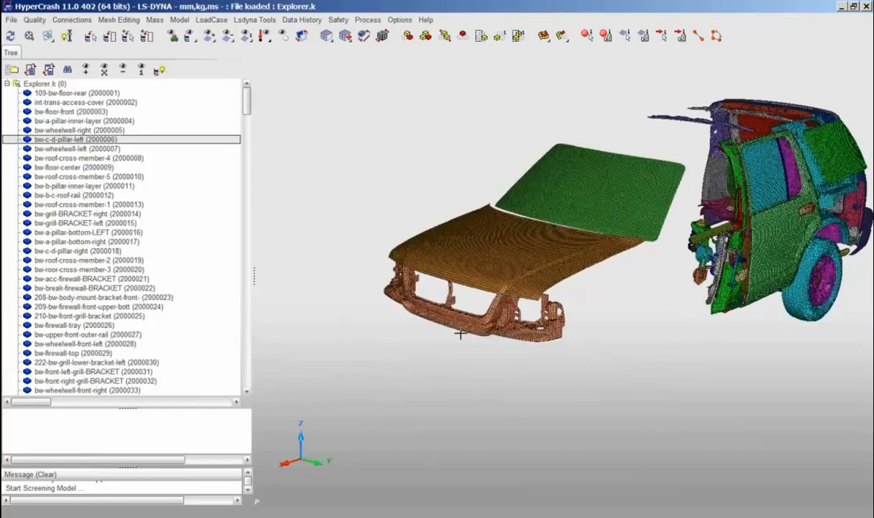
left_click(428, 333)
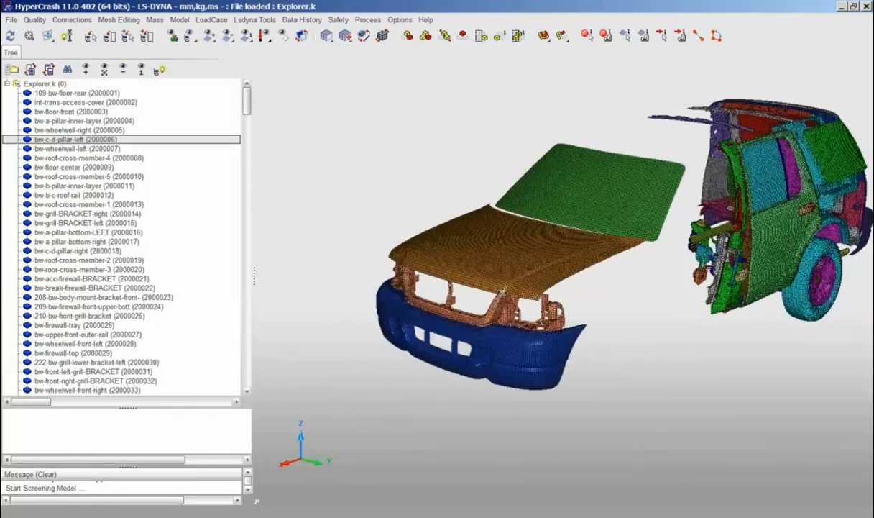
left_click_drag(303, 86, 741, 424)
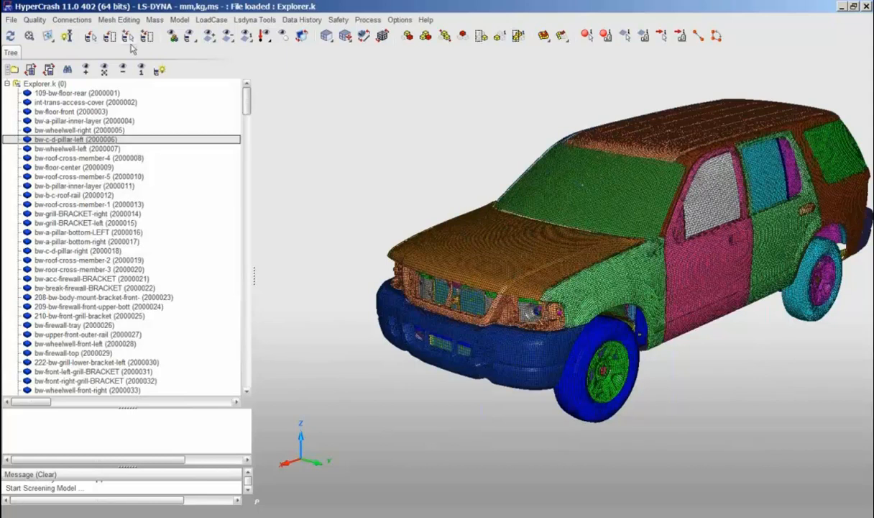
Locate the windshield in the part tree by picking it in the model, and select ob-windshield there
left_click(89, 37)
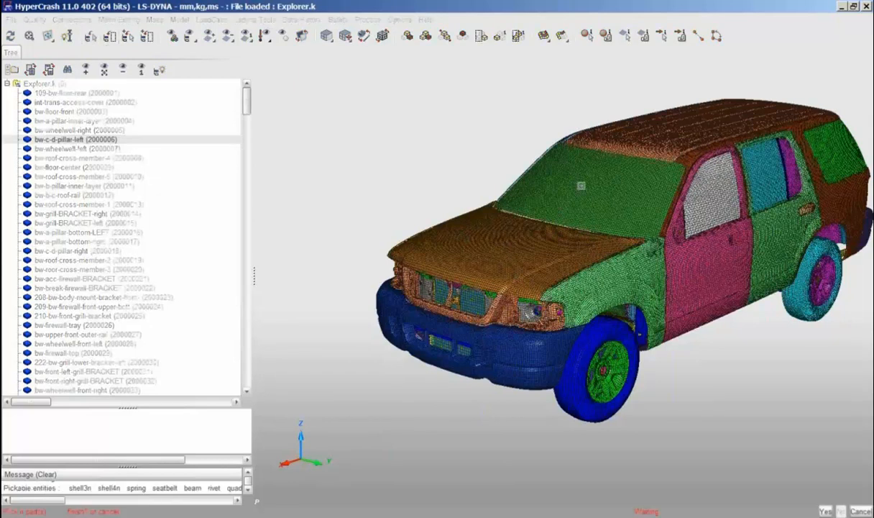
left_click(580, 185)
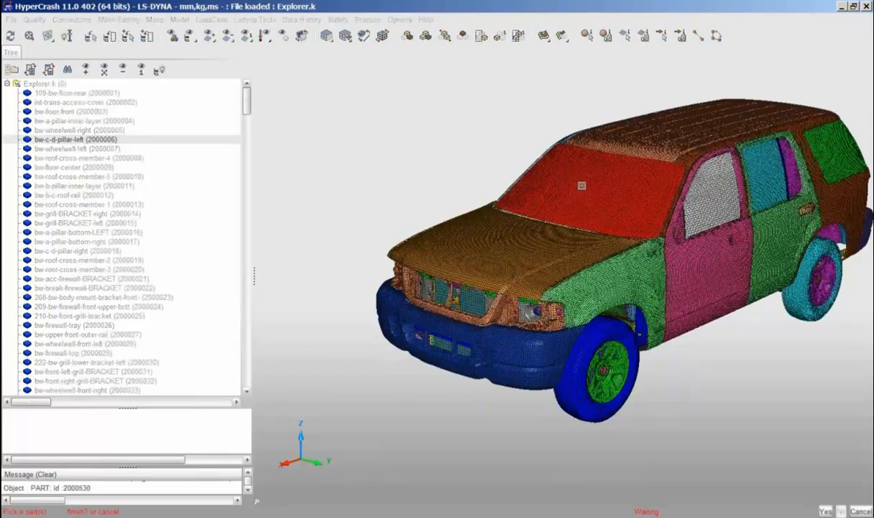
middle_click(581, 186)
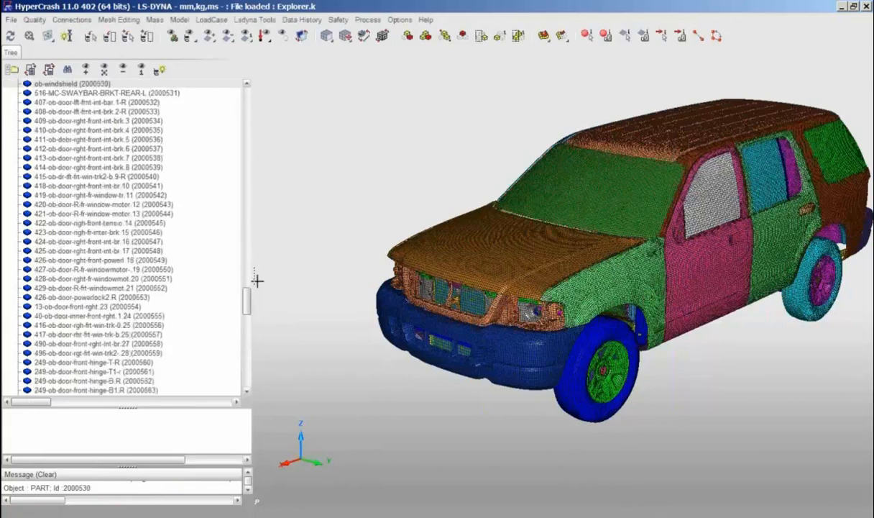
scroll(247, 300, "up", 3)
left_click(103, 156)
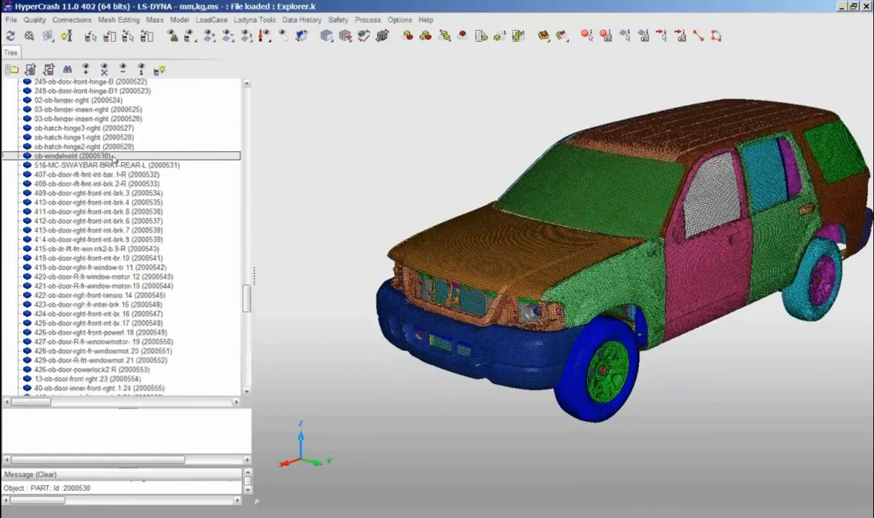
Highlight ob-windshield against a transparent vehicle, increase the transparency of the other parts, and restore the normal display
left_click(160, 71)
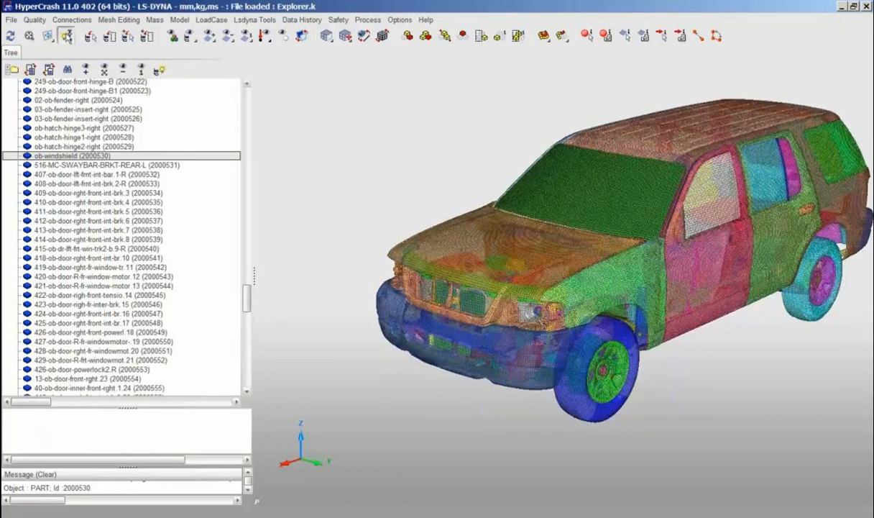
left_click(67, 36)
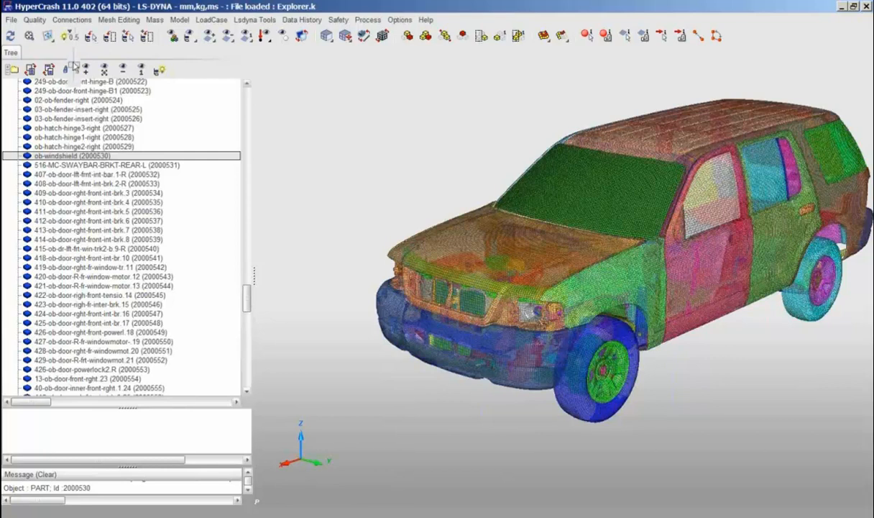
left_click_drag(73, 64, 75, 42)
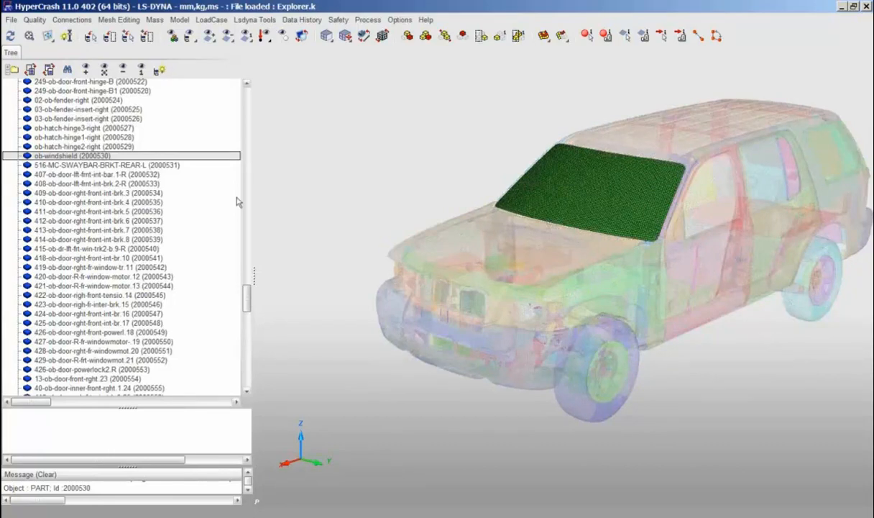
left_click(12, 37)
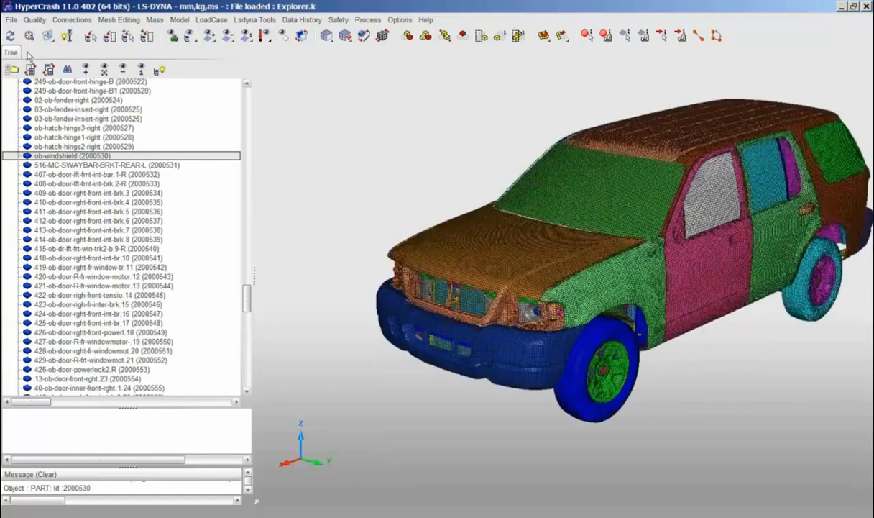
Open the model browser for Explorer.k and expand its Initial Velocity entities
scroll(248, 295, "up", 4)
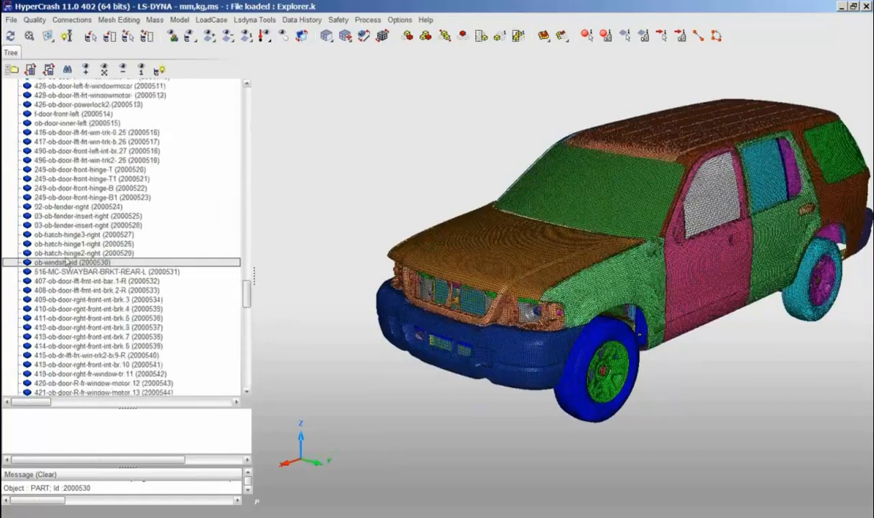
left_click(180, 21)
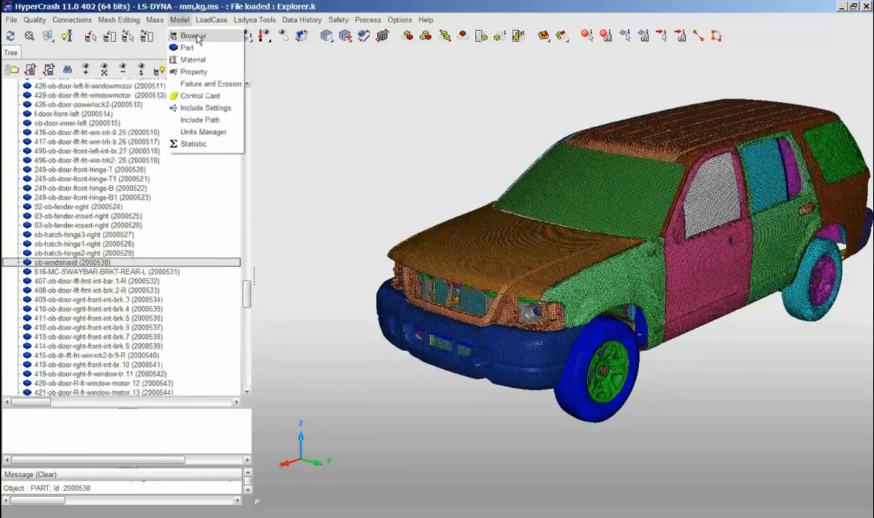
left_click(193, 36)
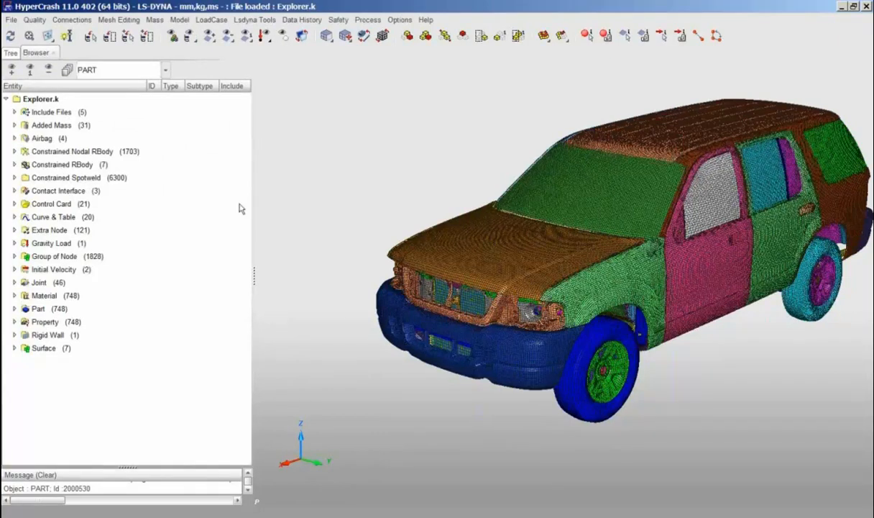
left_click(15, 270)
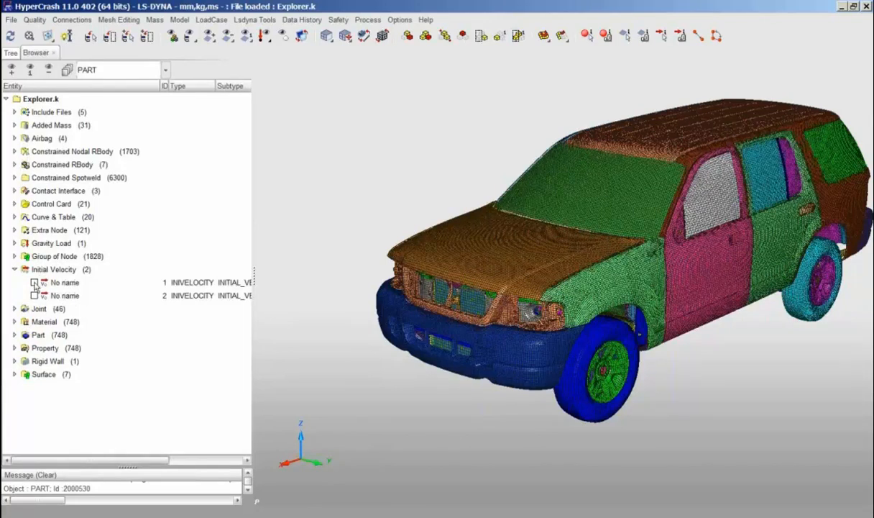
Toggle the display of initial velocities 1 and 2 to examine which region of the vehicle each covers
left_click(34, 285)
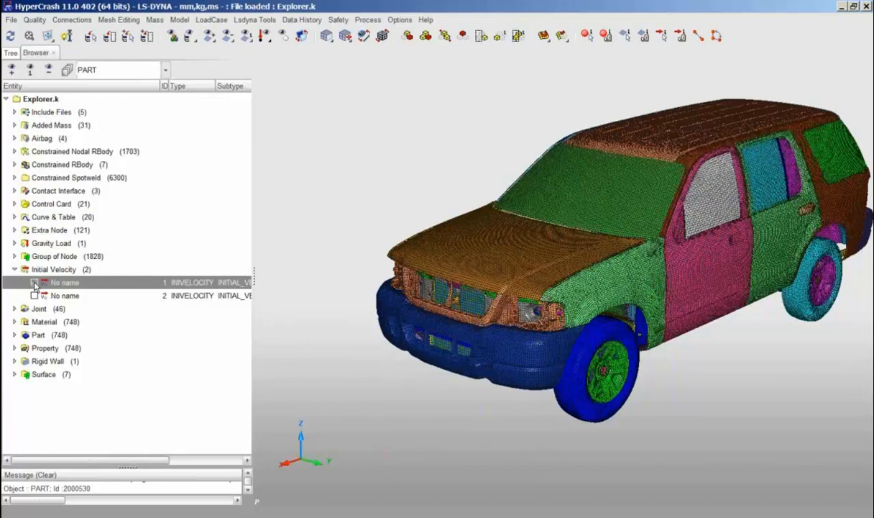
left_click(33, 283)
left_click(35, 297)
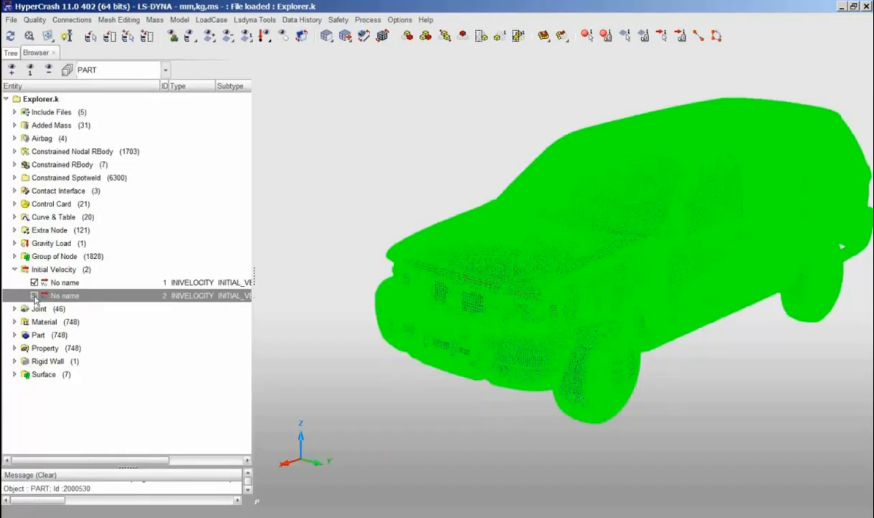
left_click(35, 297)
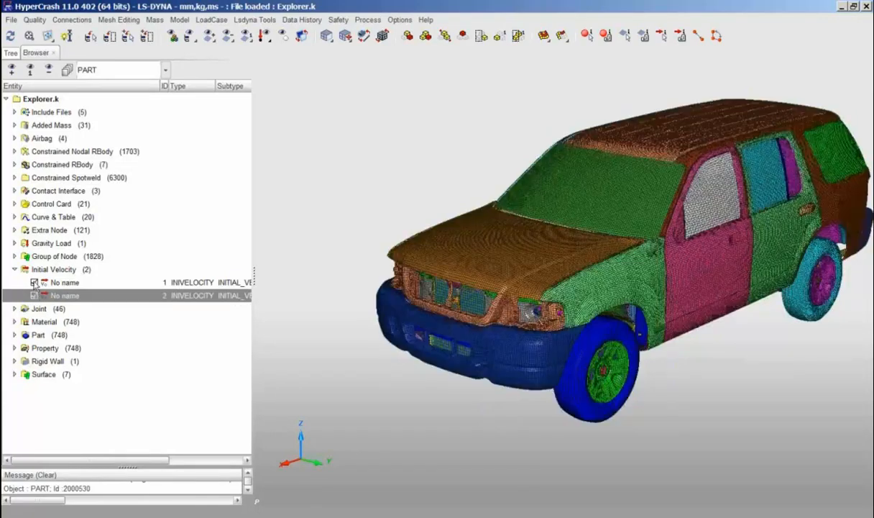
Toggle the display of initial velocity 1 and collapse the Initial Velocity entities
left_click(34, 284)
left_click(13, 269)
left_click(14, 269)
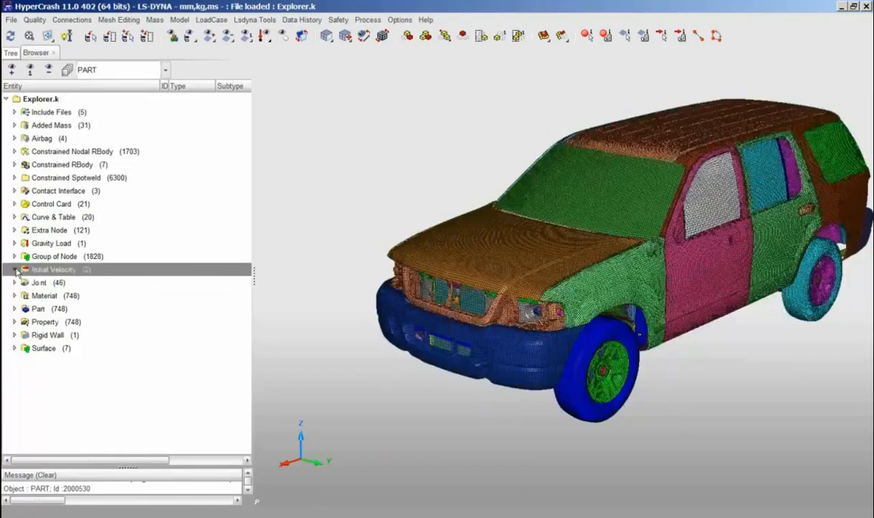
Expand the Rigid Wall entities, display rigid wall 45, examine it beneath the vehicle, and collapse the entities
left_click(14, 335)
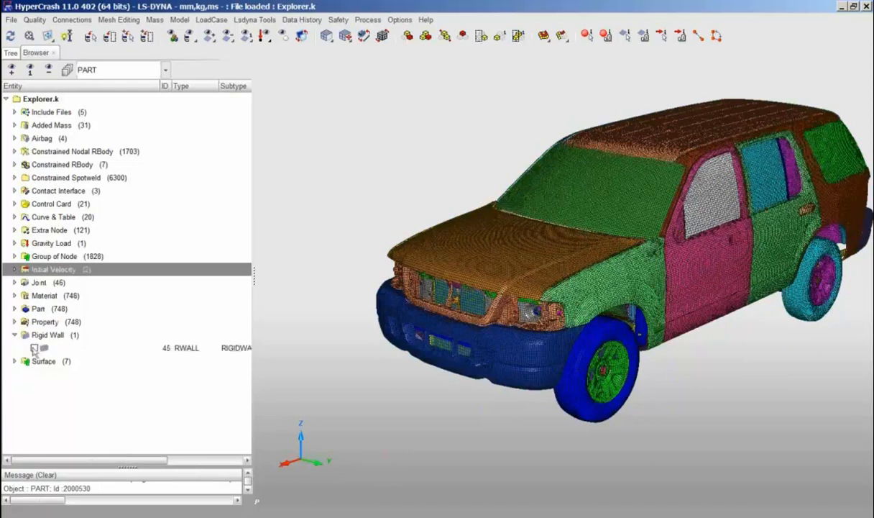
left_click(34, 348)
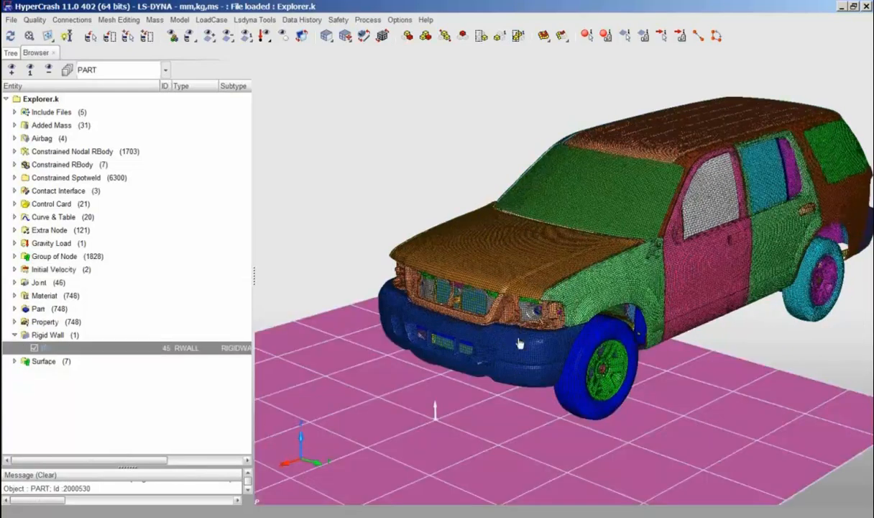
left_click_drag(494, 322, 563, 317, "ctrl")
scroll(501, 275, "down", 5, "ctrl")
scroll(538, 279, "up", 5)
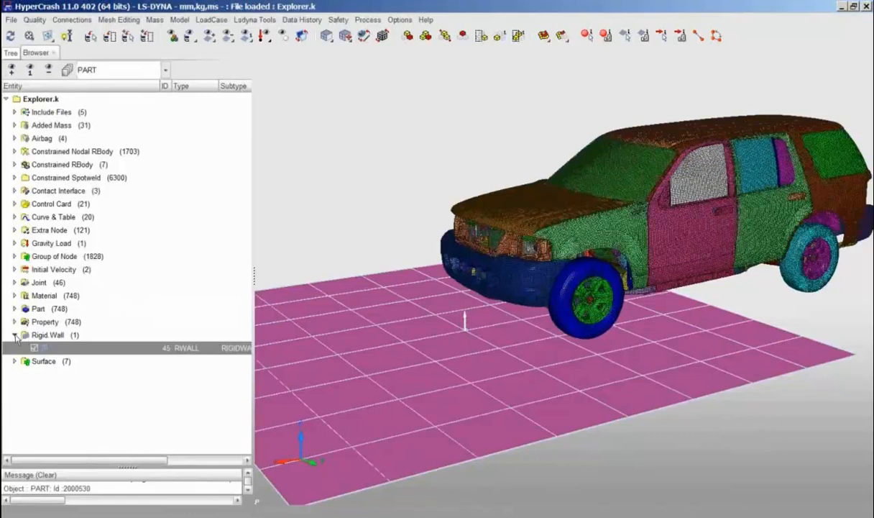
left_click(15, 335)
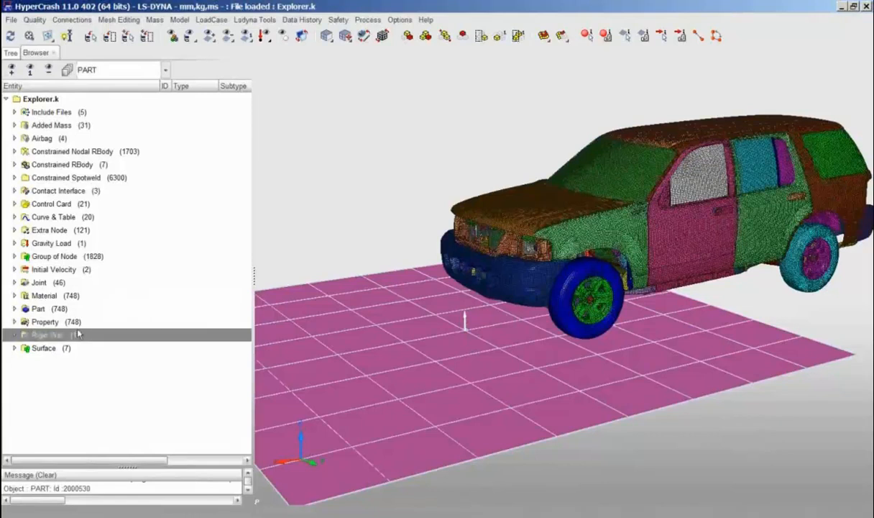
Expand the Include Files list and set the model view's hierarchy mode to Include
left_click(14, 112)
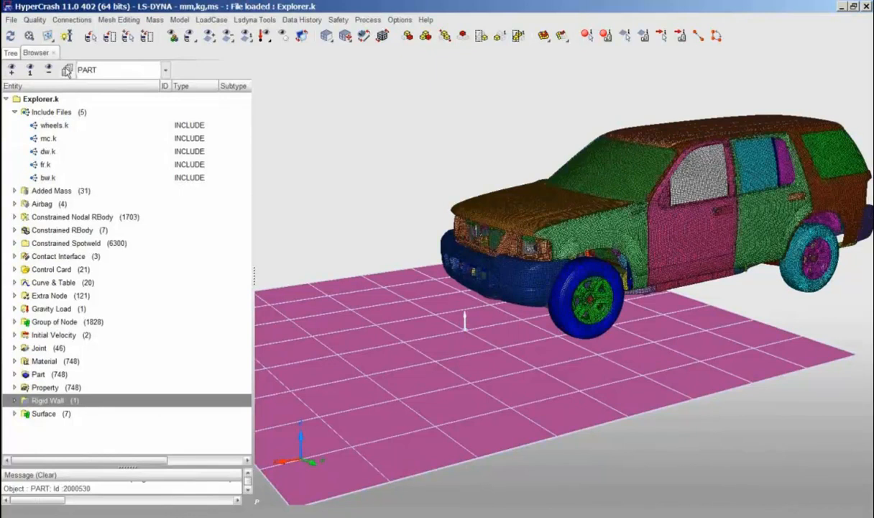
left_click(67, 69)
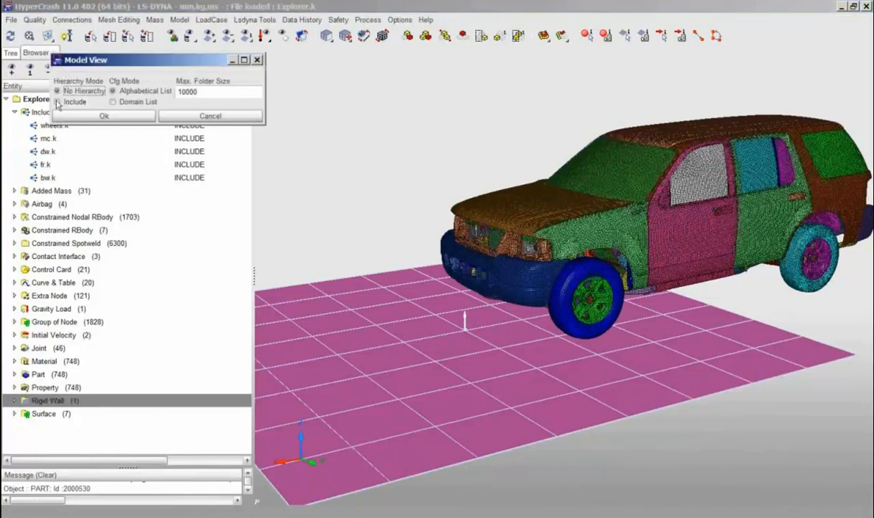
left_click(56, 102)
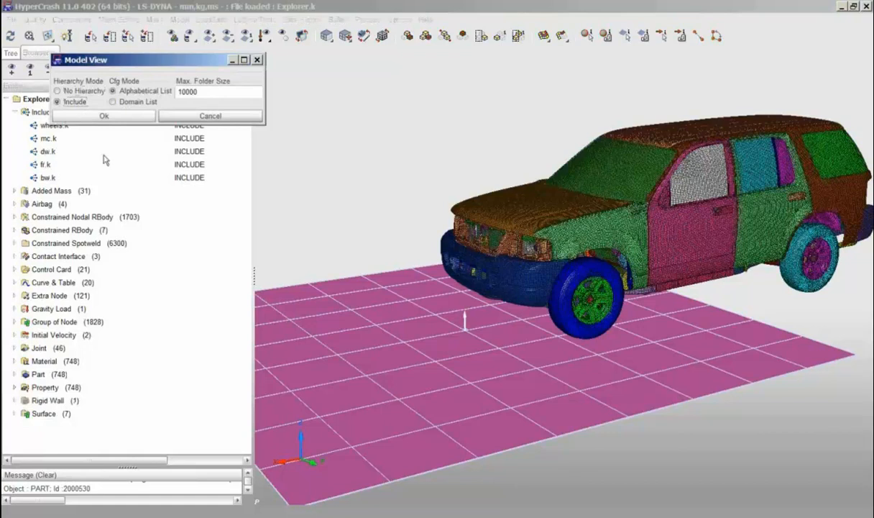
left_click(104, 116)
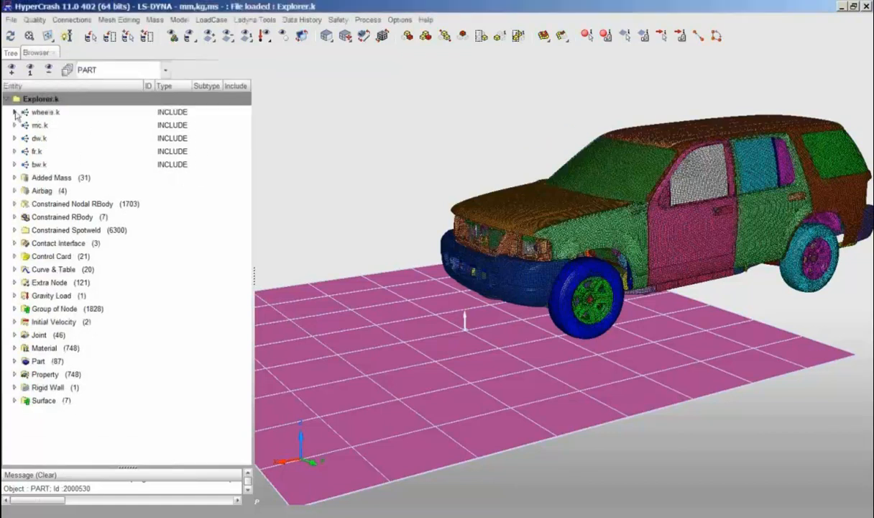
Expand the include files wheels.k, mc.k, dw.k, fr.k and bw.k to list the parts in each
left_click(15, 112)
left_click(14, 138)
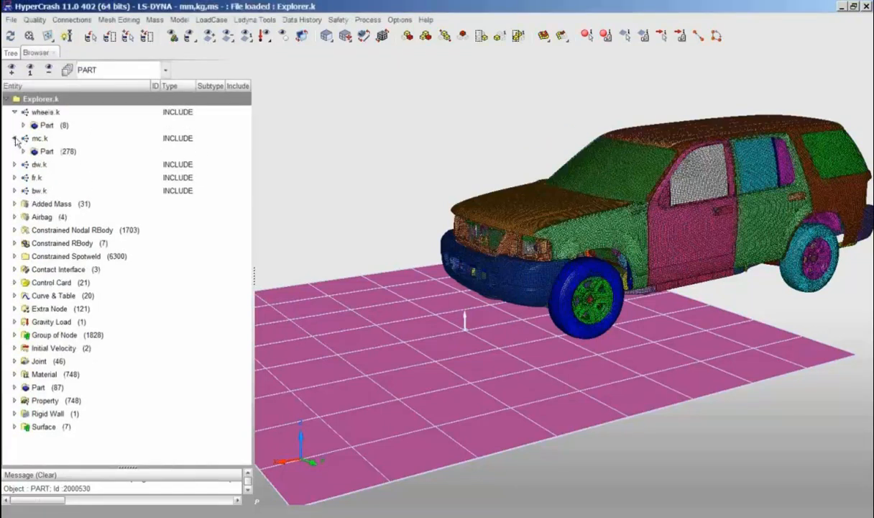
left_click(15, 164)
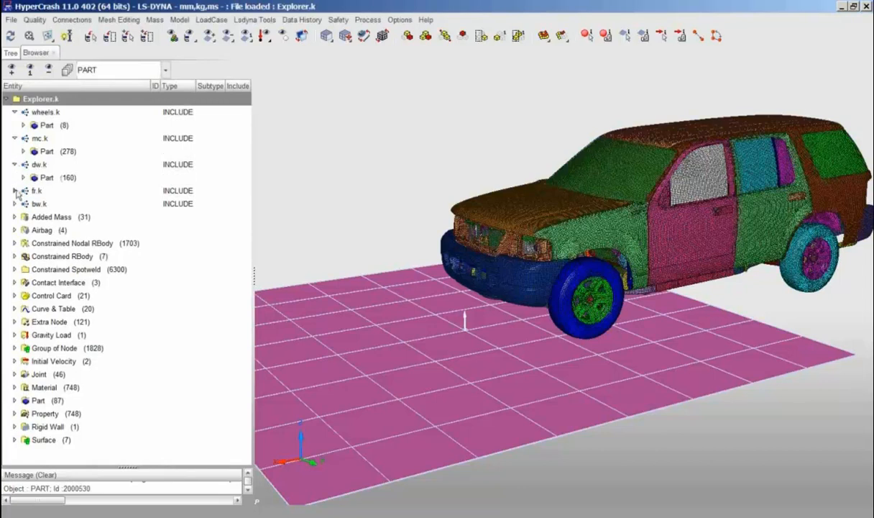
left_click(14, 191)
left_click(15, 216)
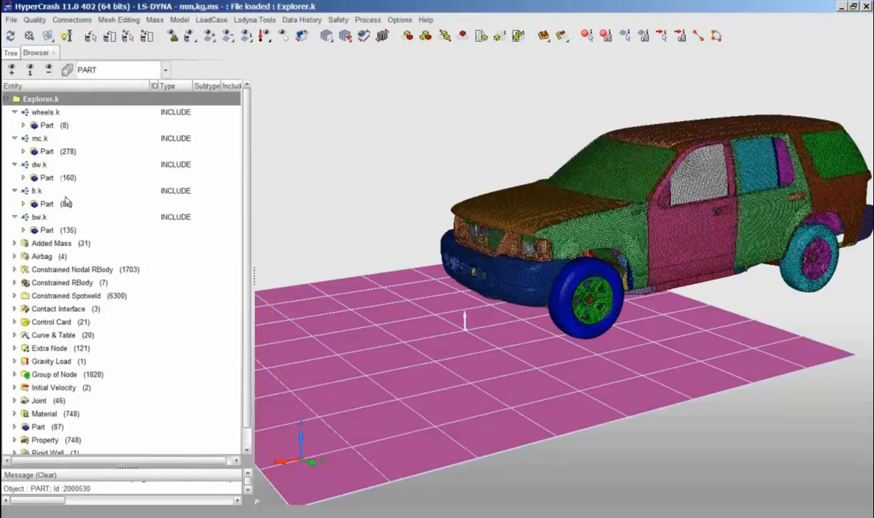
Isolate the fr.k include file and examine its parts in the model
left_click(37, 191)
right_click(38, 192)
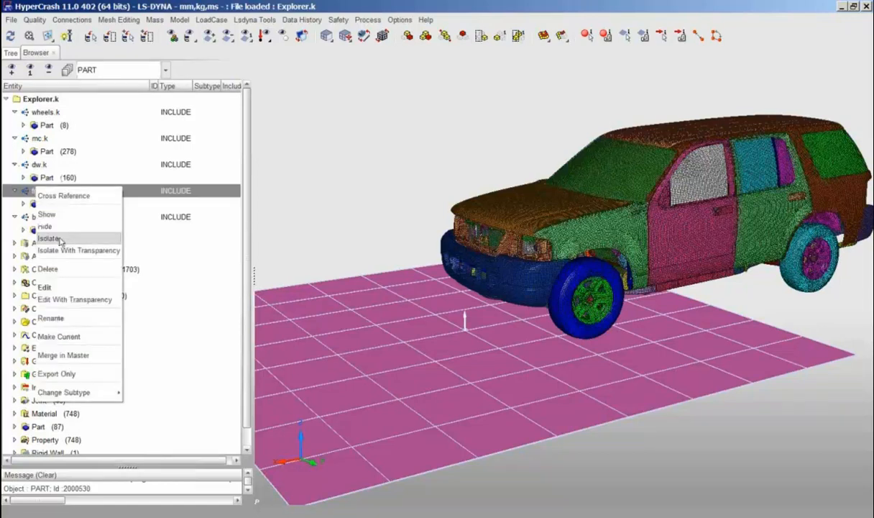
left_click(50, 238)
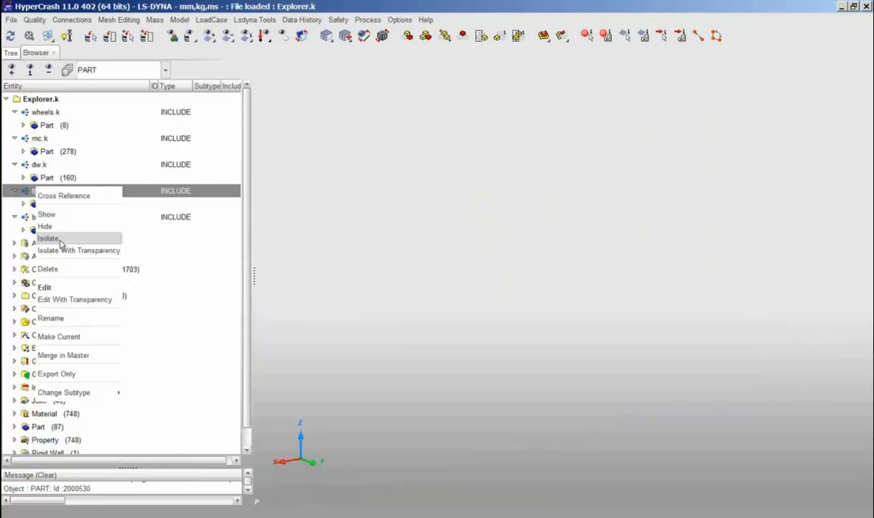
left_click_drag(648, 305, 589, 354)
scroll(590, 354, "up", 2)
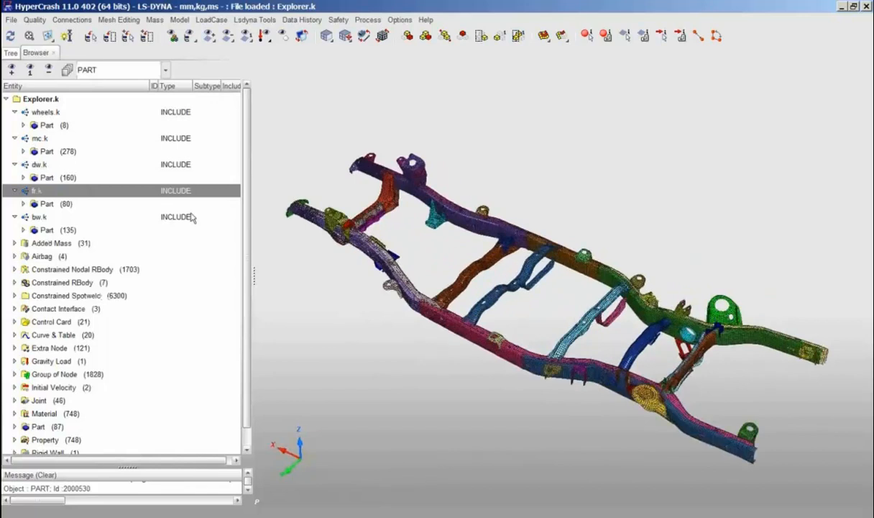
Collapse the include files fr.k, dw.k, bw.k, mc.k and wheels.k in the browser
left_click(15, 190)
left_click(15, 164)
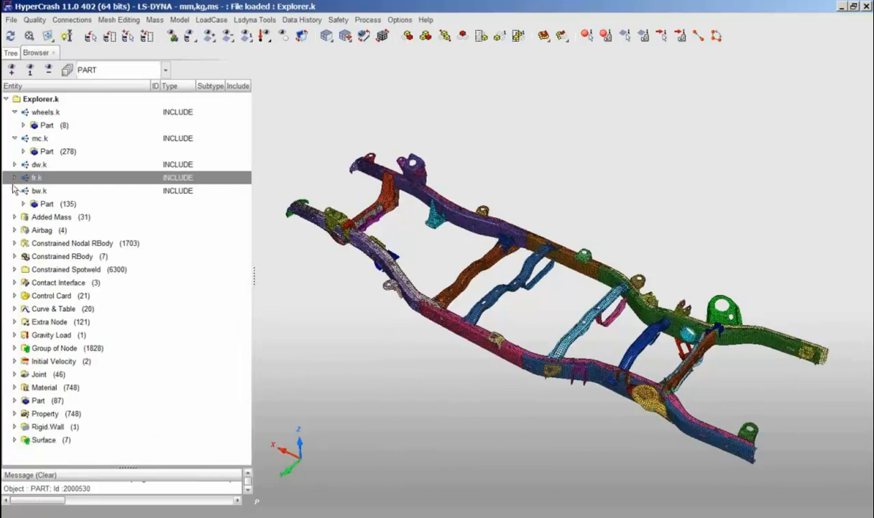
left_click(15, 191)
left_click(14, 138)
left_click(15, 112)
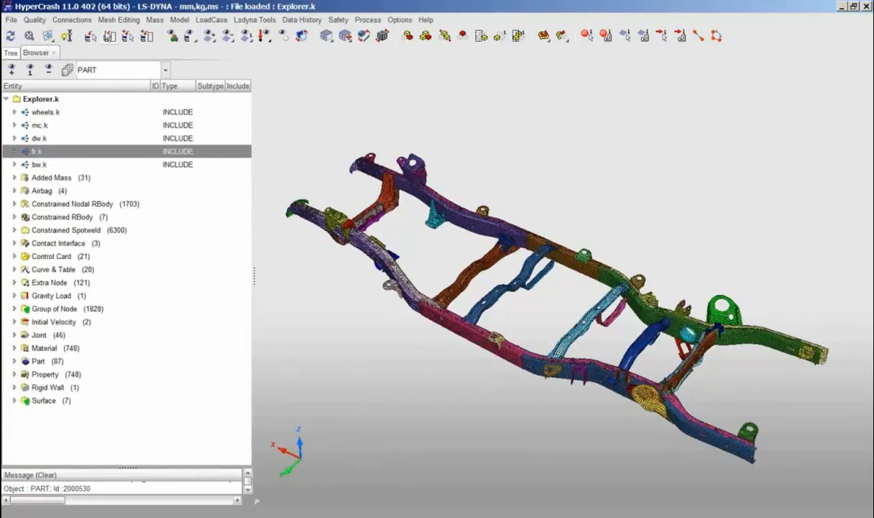
Display all parts of the vehicle again and examine it from the rear
left_click(174, 36)
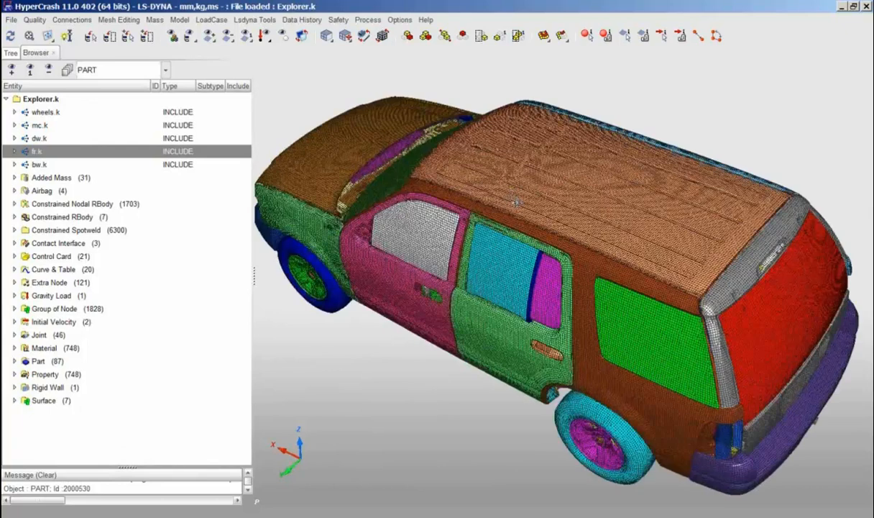
left_click_drag(615, 338, 550, 318)
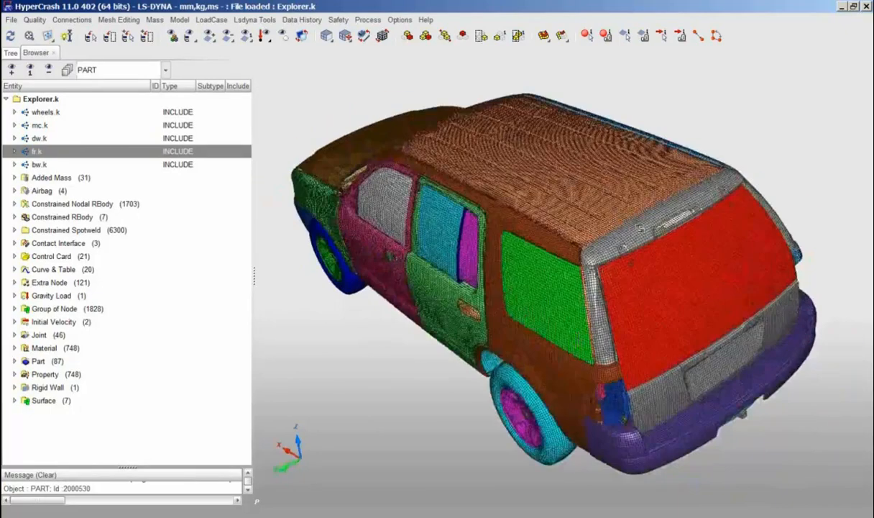
left_click_drag(607, 214, 654, 241)
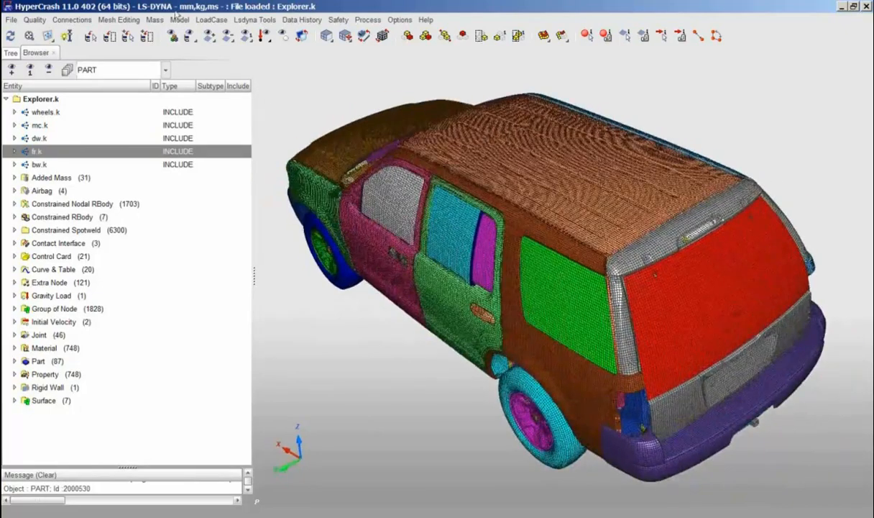
Open the model's part list and view the definition of part 109-bw-floor-rear
left_click(175, 20)
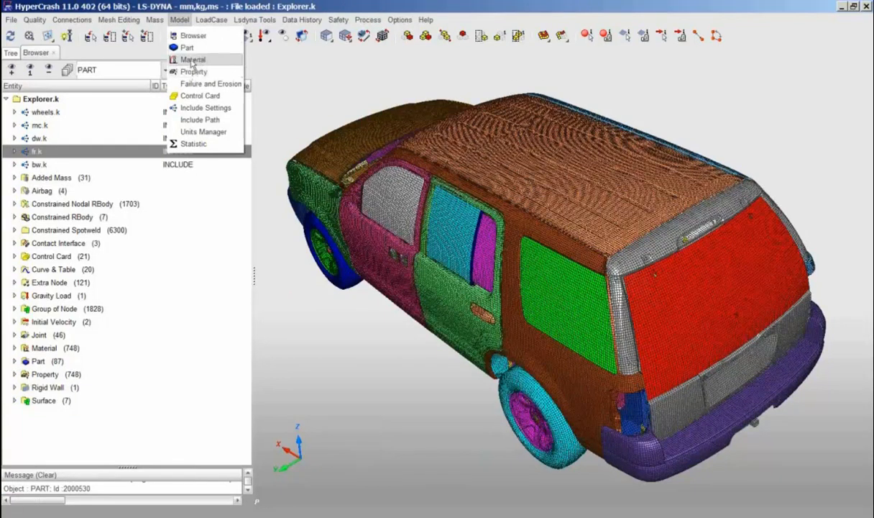
left_click(189, 48)
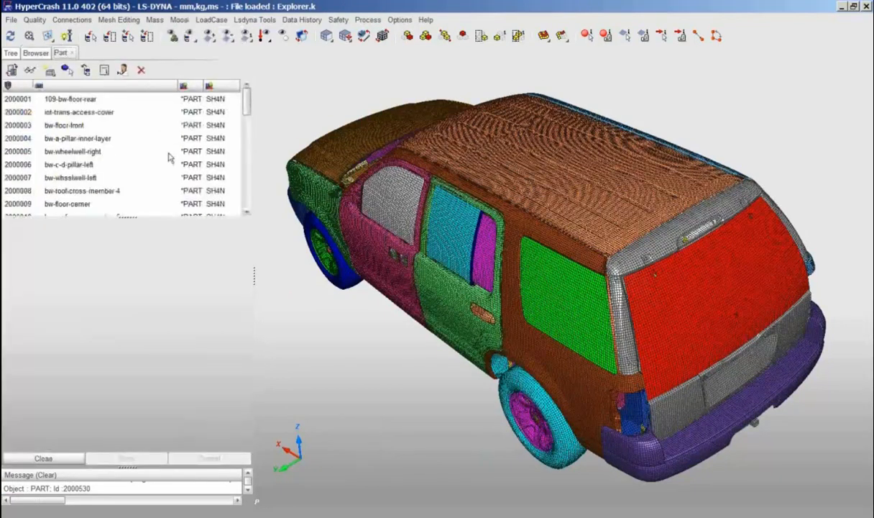
left_click(70, 99)
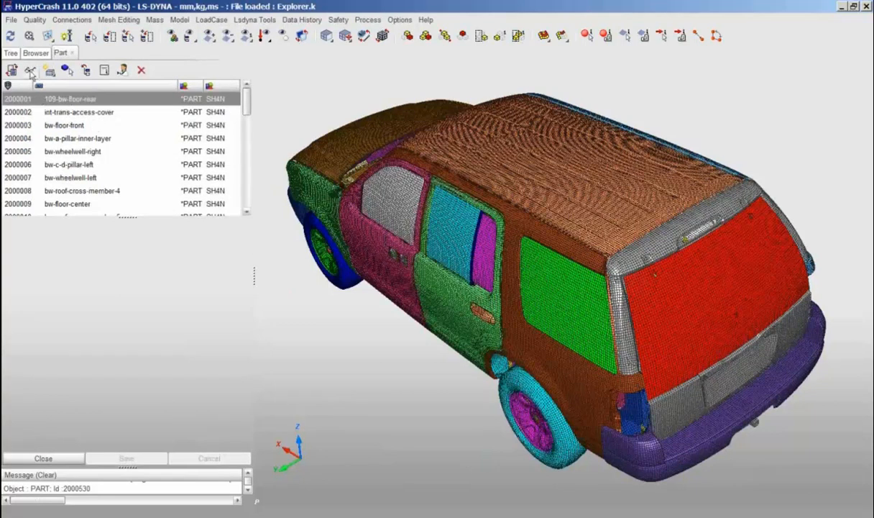
left_click(30, 71)
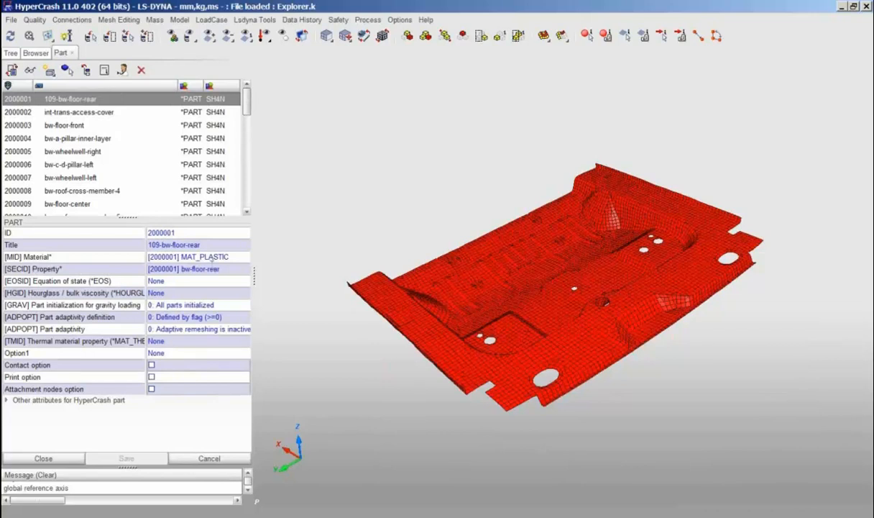
Open the MAT_PLASTIC material assigned to 109-bw-floor-rear for editing from the part definition
left_click(229, 257)
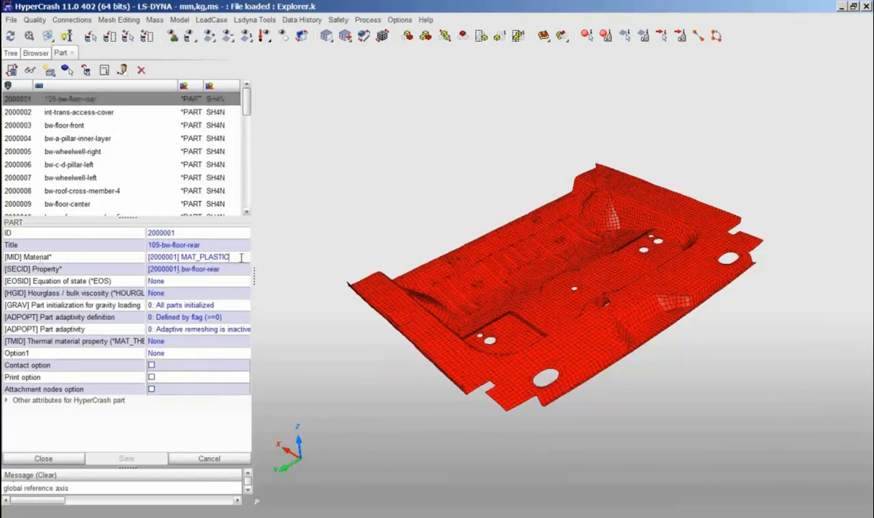
left_click(227, 270)
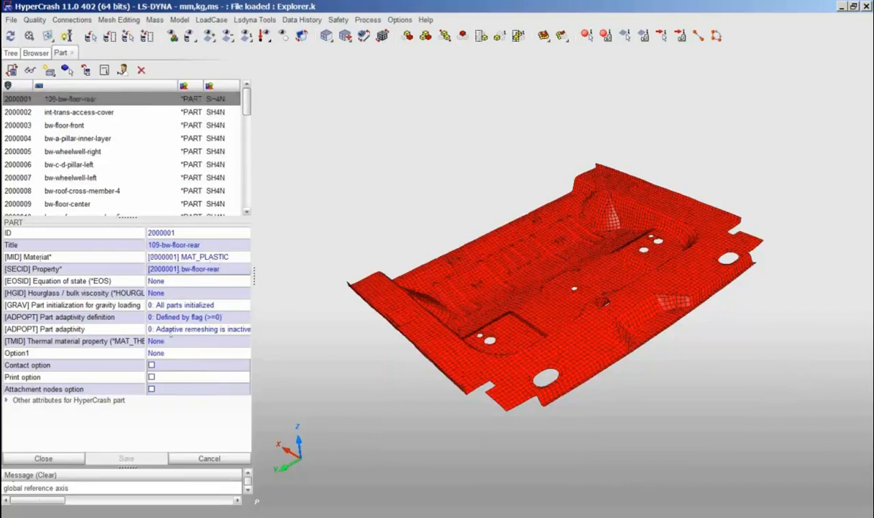
left_click(230, 257)
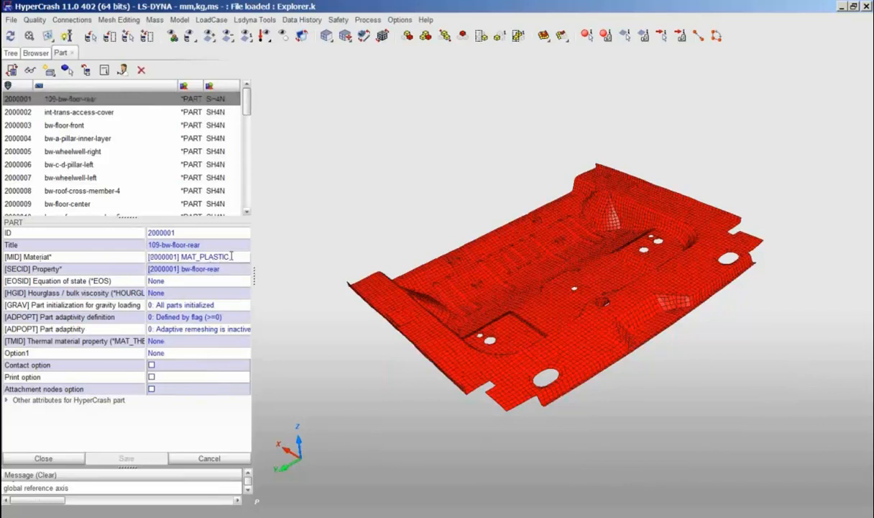
double_click(231, 256)
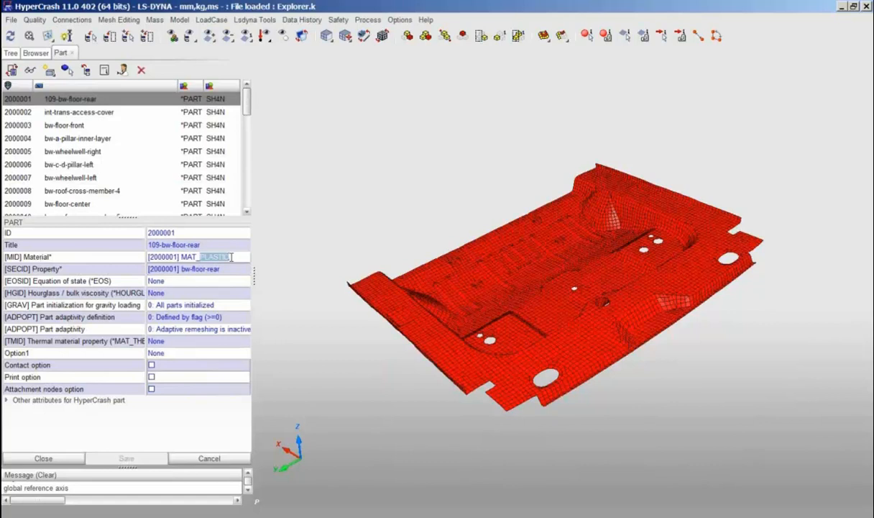
right_click(233, 260)
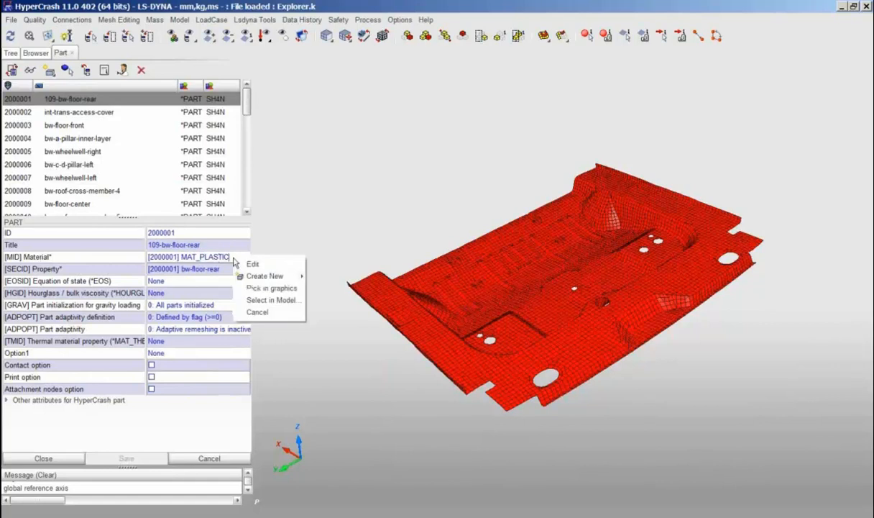
left_click(256, 264)
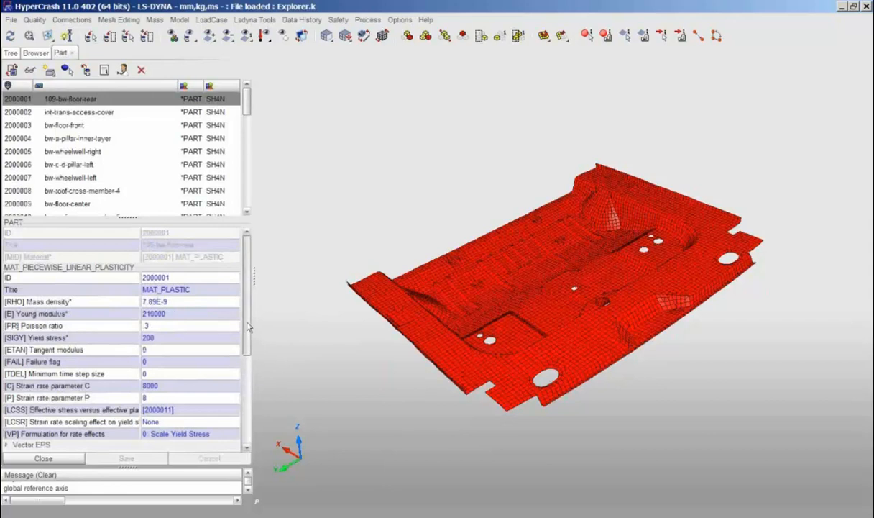
Open the material's effective stress versus effective plastic strain function (LCSS) for editing and select its third point
left_click_drag(247, 326, 251, 350)
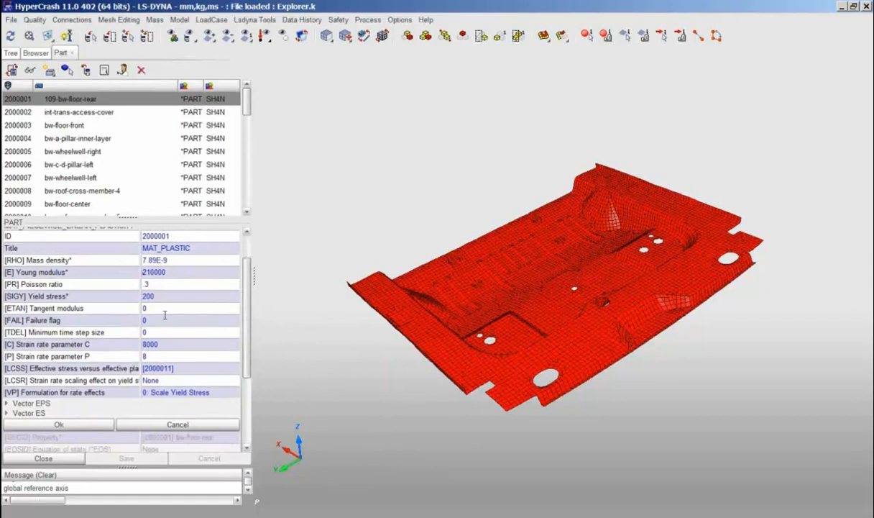
scroll(80, 327, "down", 3)
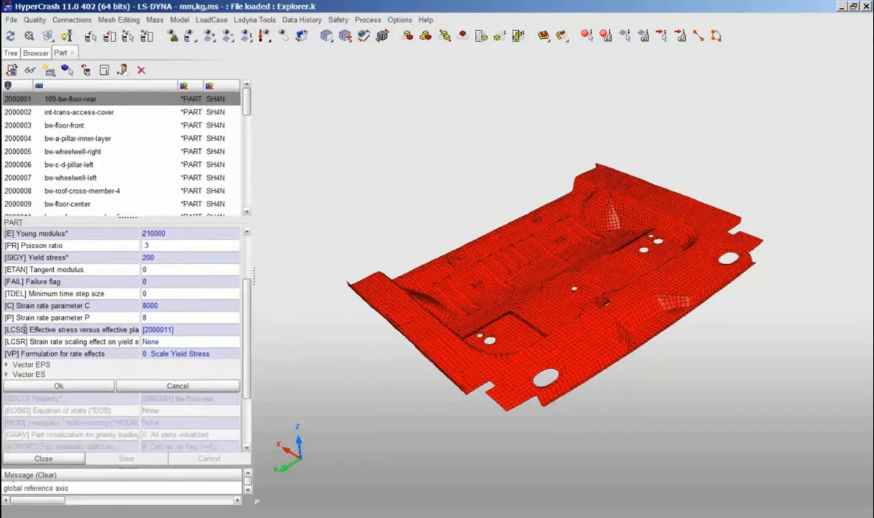
left_click(180, 329)
right_click(180, 329)
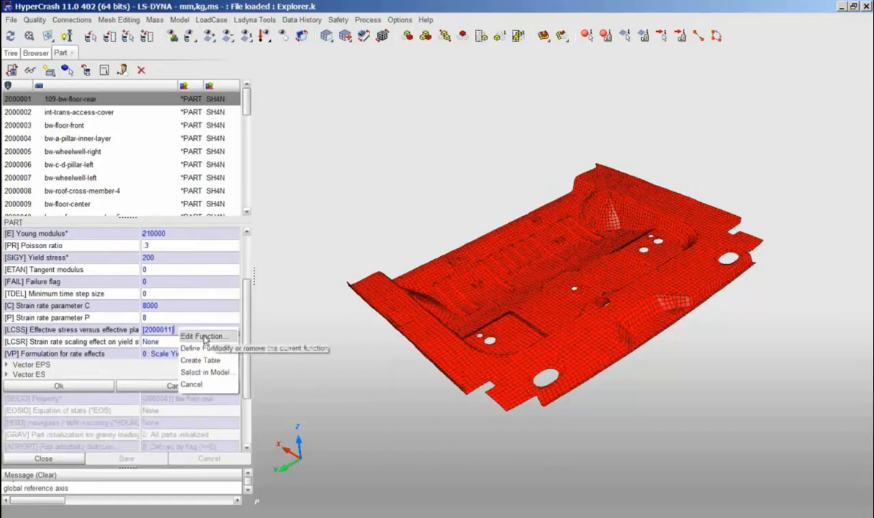
left_click(204, 337)
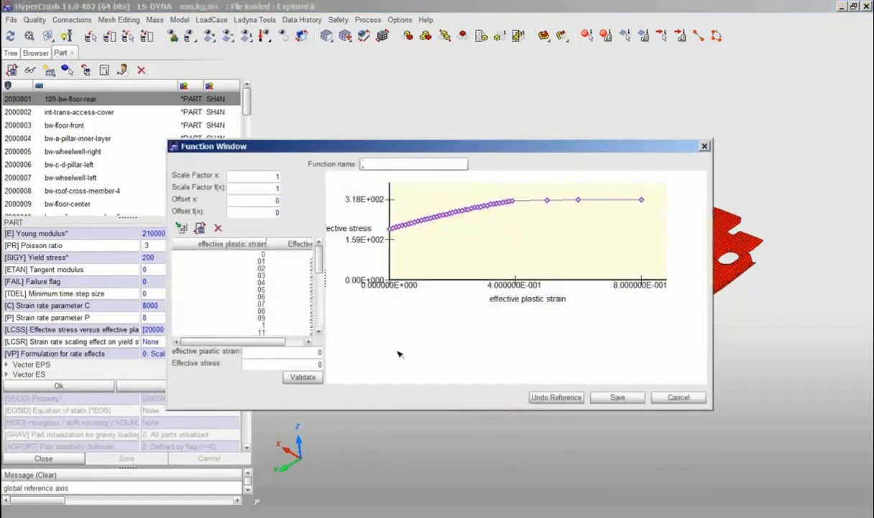
left_click(260, 263)
left_click(260, 268)
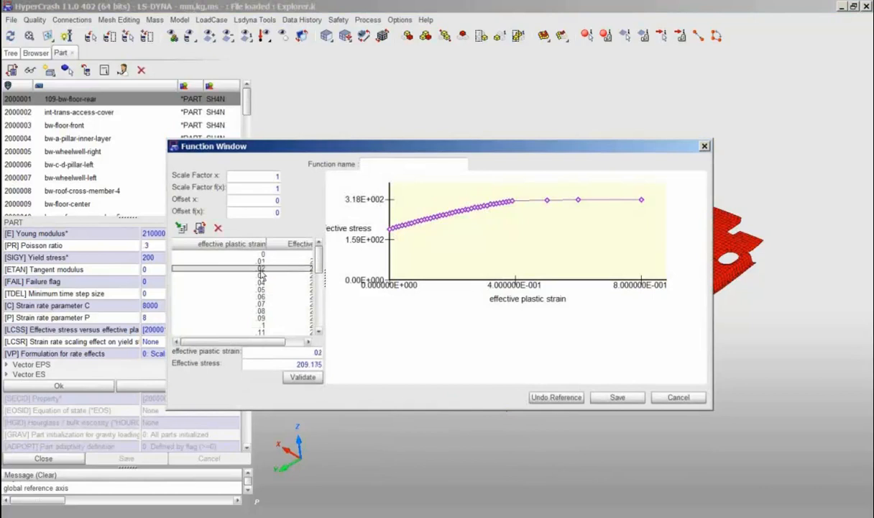
Step through the points of the effective stress versus effective plastic strain function, from strain .03 to .11
left_click(259, 276)
left_click(259, 289)
left_click(260, 297)
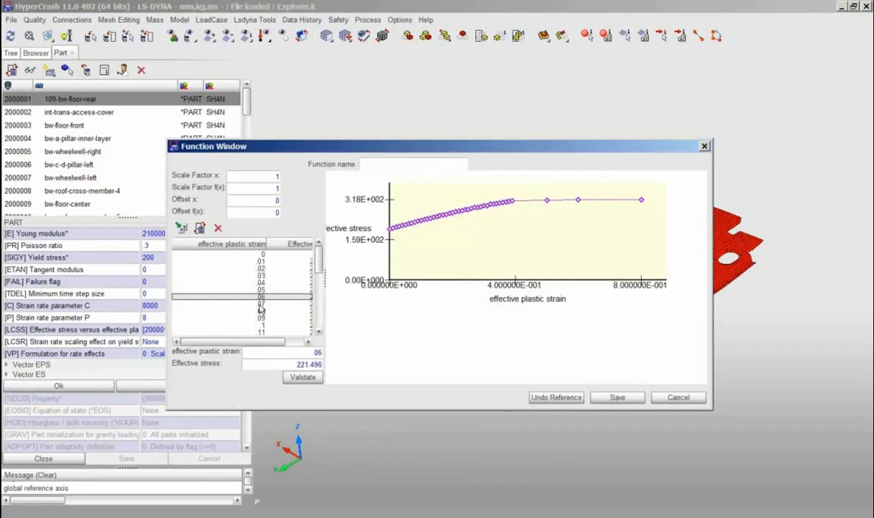
left_click(260, 304)
left_click(260, 311)
left_click(261, 318)
left_click(260, 324)
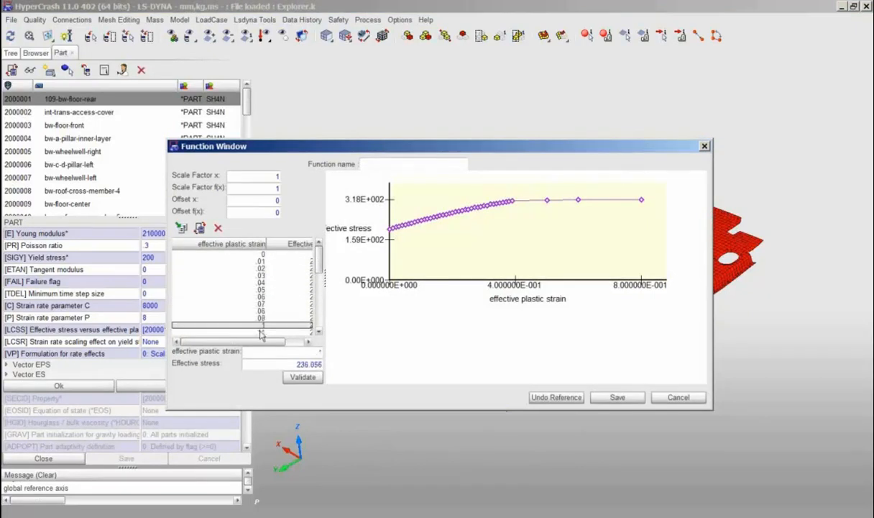
left_click(260, 330)
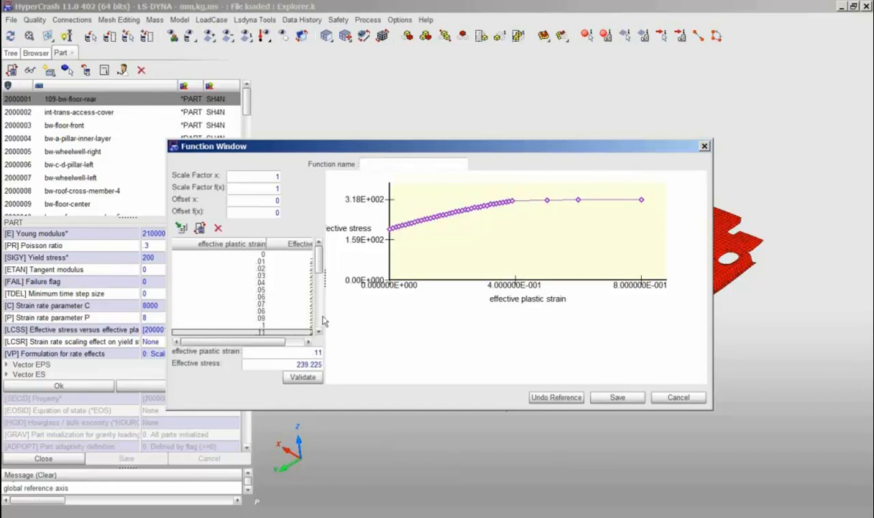
Widen the function's point table to read the effective stress column, and leave the function and MAT_PLASTIC material without saving
left_click_drag(324, 290, 352, 291)
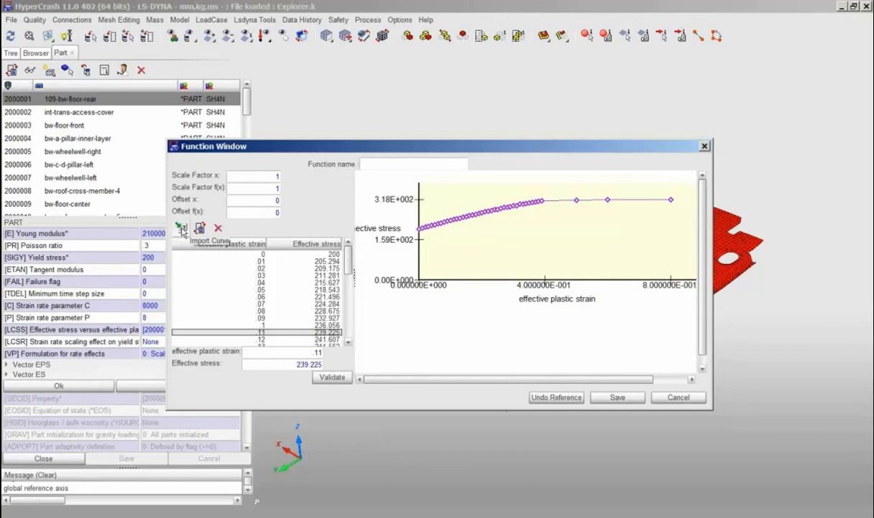
left_click(267, 187)
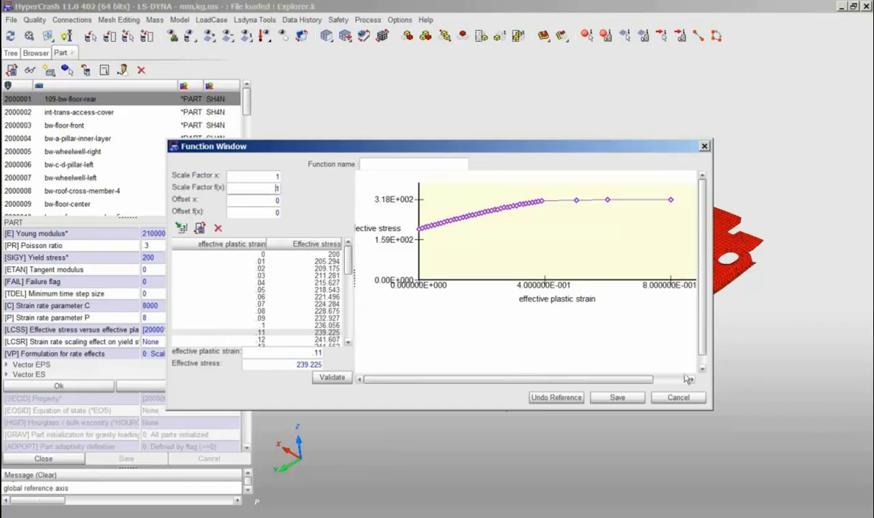
left_click(686, 396)
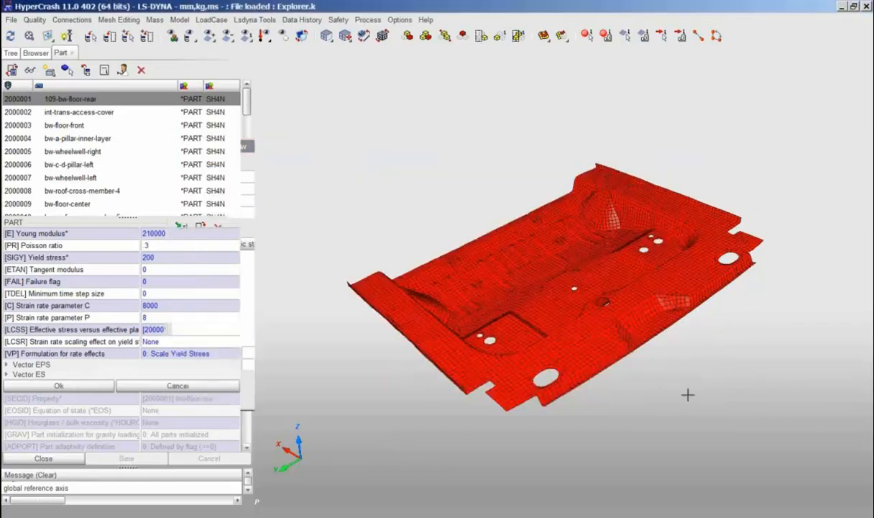
left_click(141, 386)
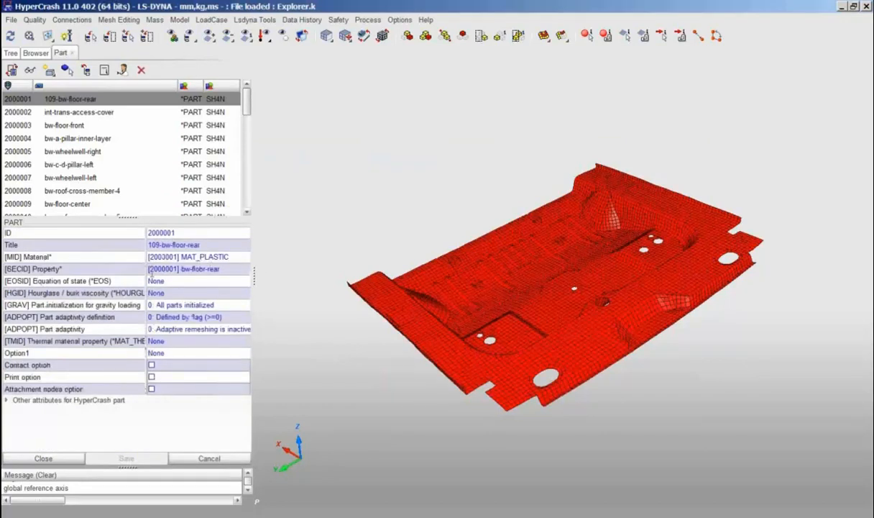
Open the bw-floor-rear shell section property from the part definition and look over its SECTION_SHELL parameters
right_click(223, 268)
left_click(253, 293)
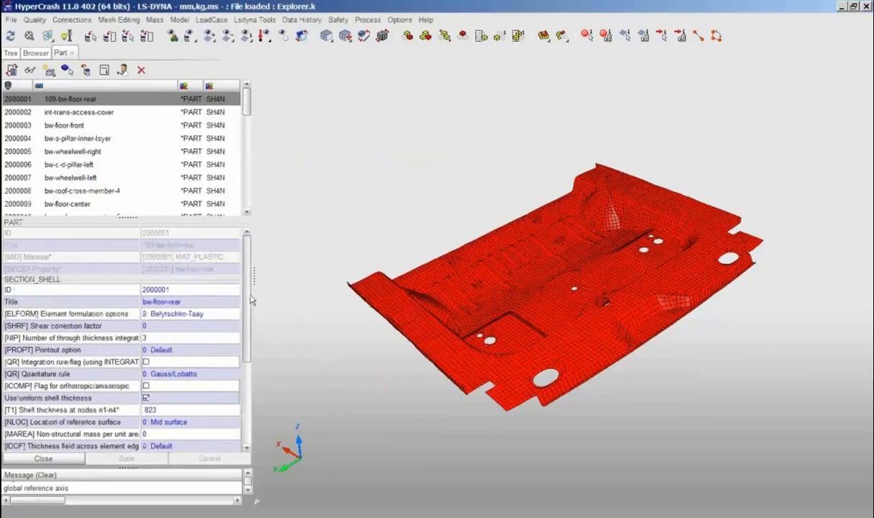
left_click_drag(250, 299, 249, 326)
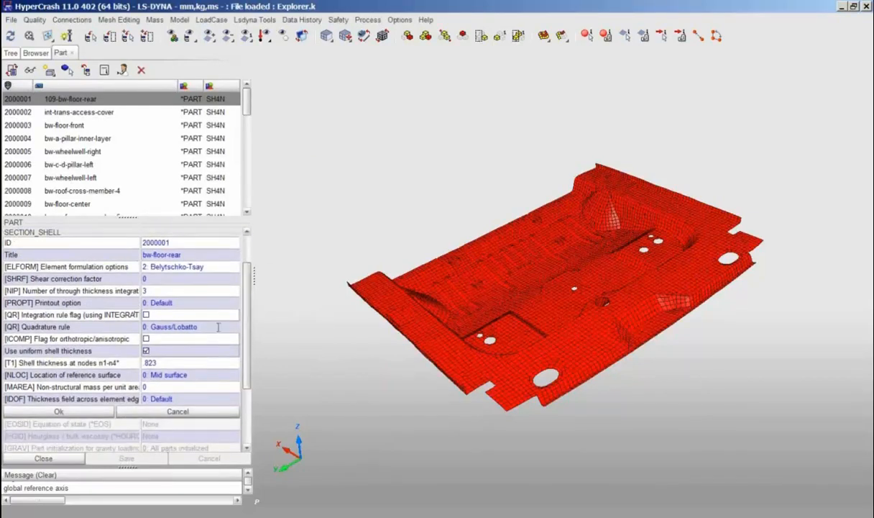
Try element formulation 15: Axisymmetric solid (y-axis of symmetry) in the bw-floor-rear shell section, and reject the changes to the part
left_click(146, 350)
left_click(201, 266)
left_click(206, 266)
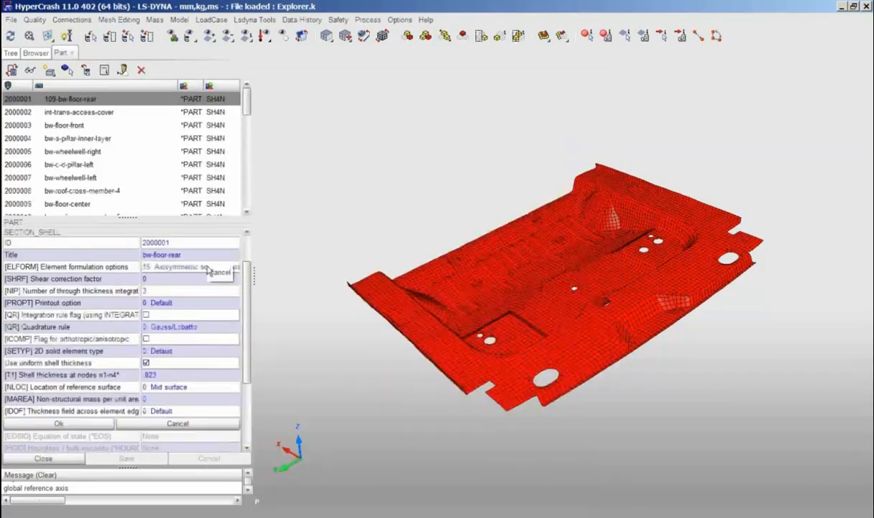
left_click(182, 267)
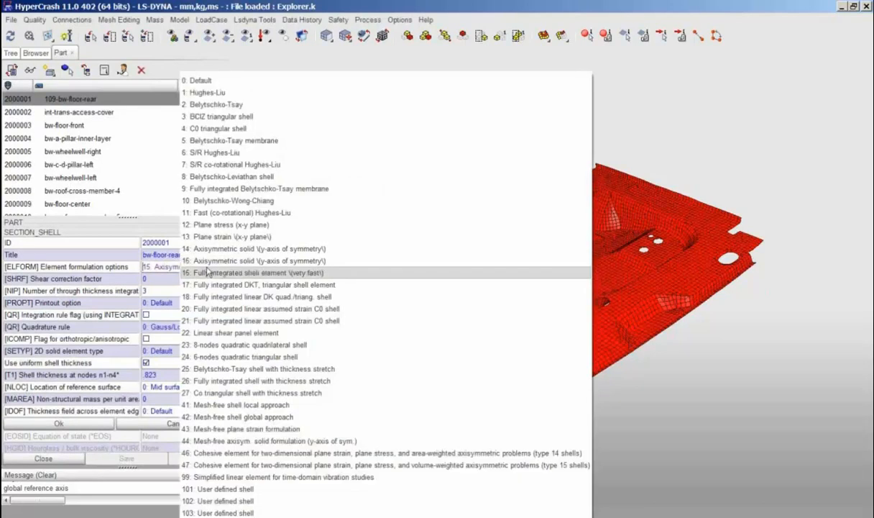
left_click(156, 266)
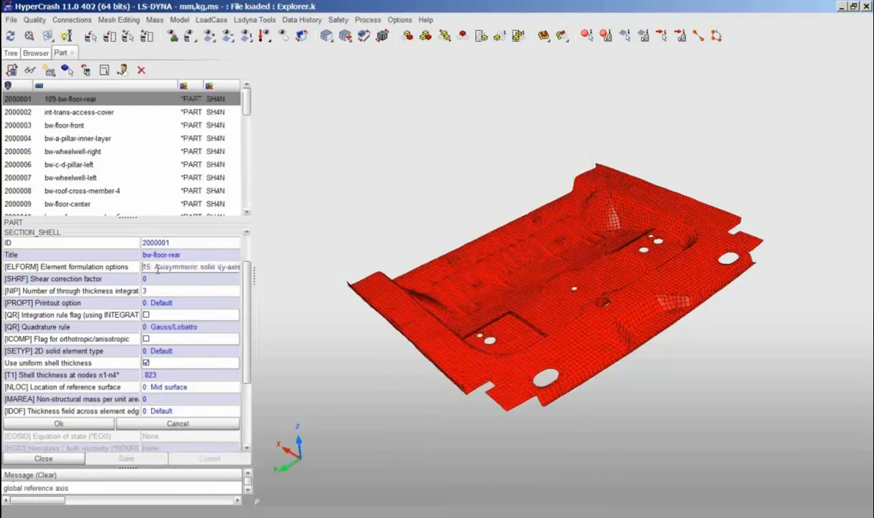
left_click(154, 291)
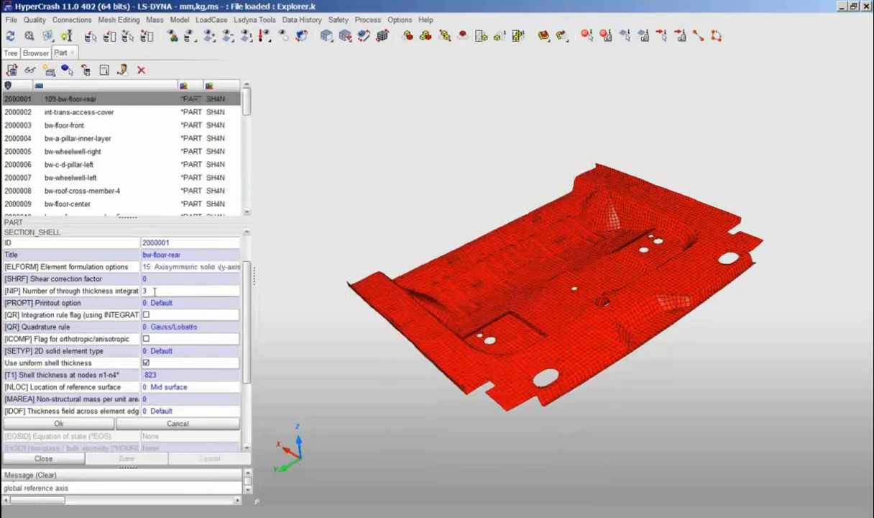
scroll(250, 378, "down", 2)
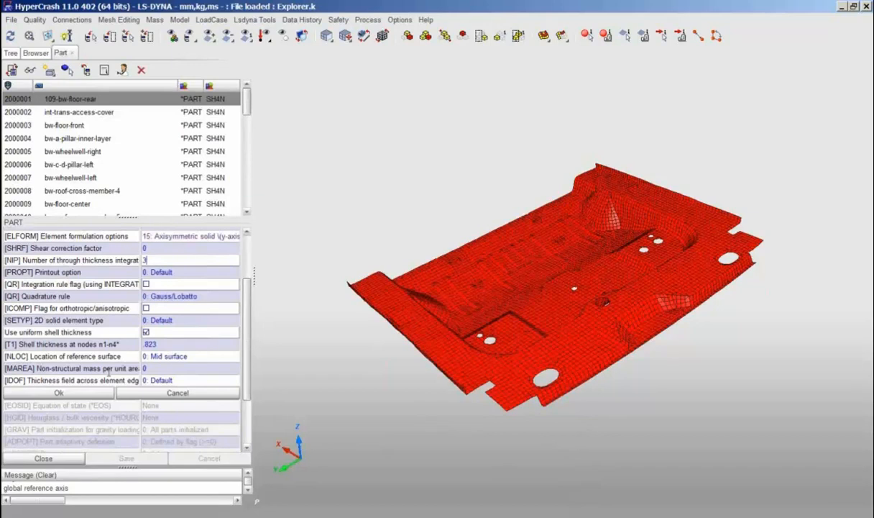
left_click(91, 395)
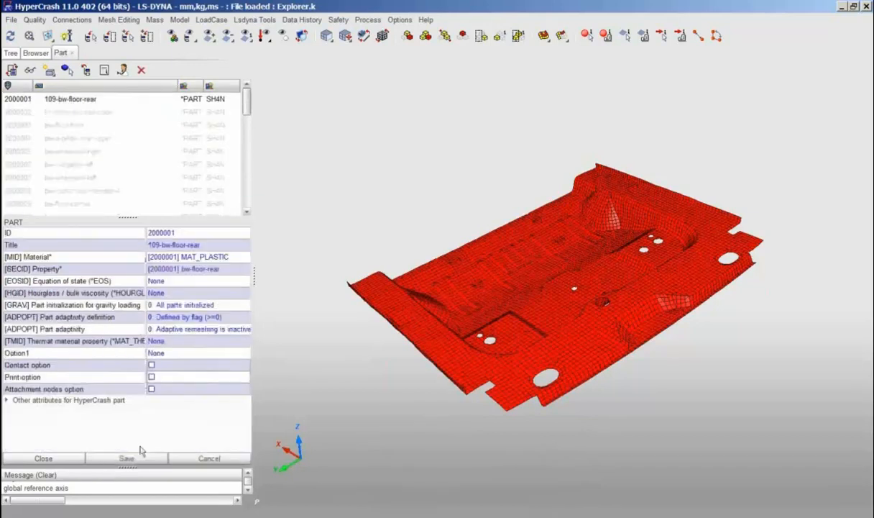
left_click(209, 458)
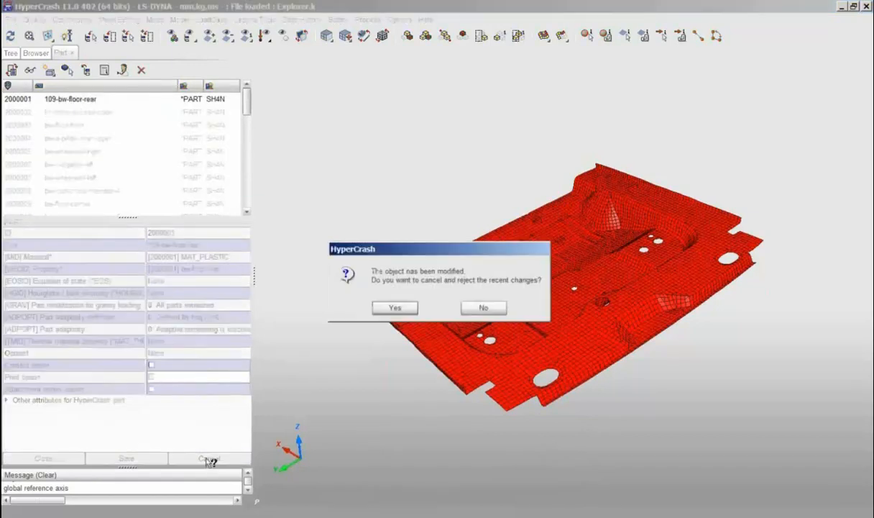
left_click(394, 307)
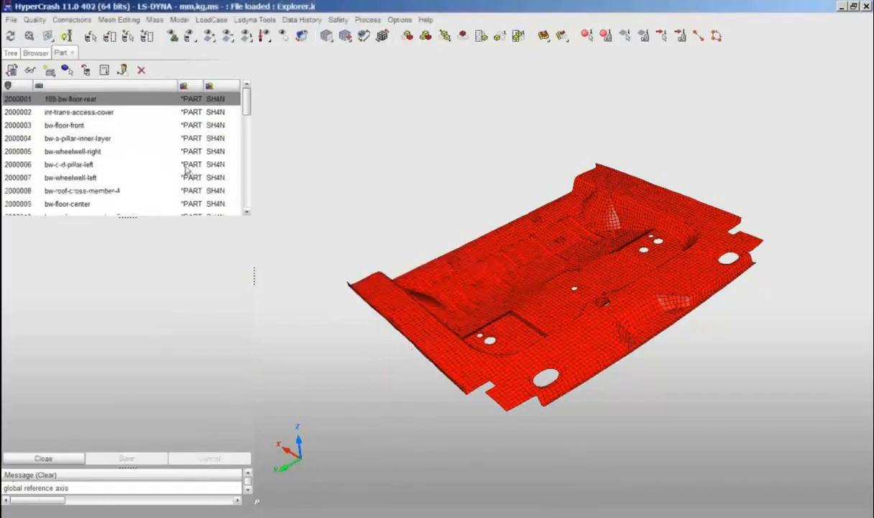
Display all parts of the vehicle again and view the whole car obliquely from the front
left_click(173, 37)
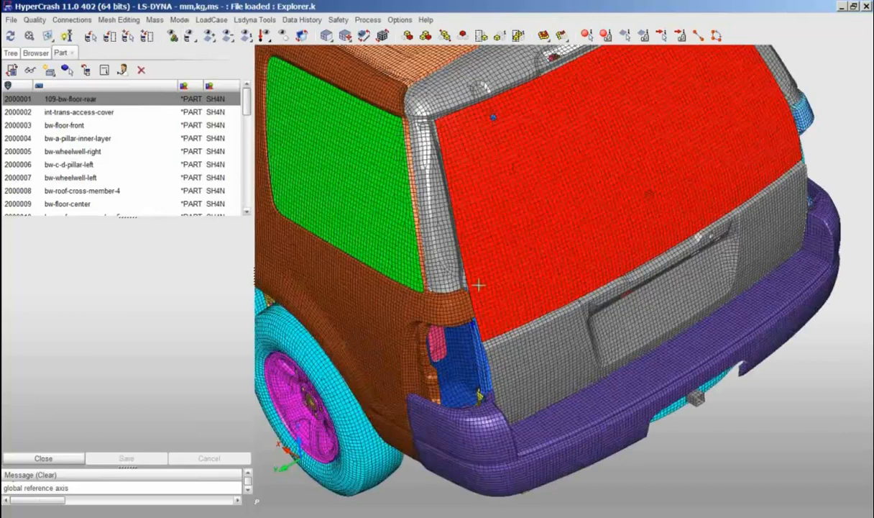
middle_click_drag(467, 301, 615, 306)
scroll(591, 308, "down", 3)
left_click_drag(591, 308, 556, 292)
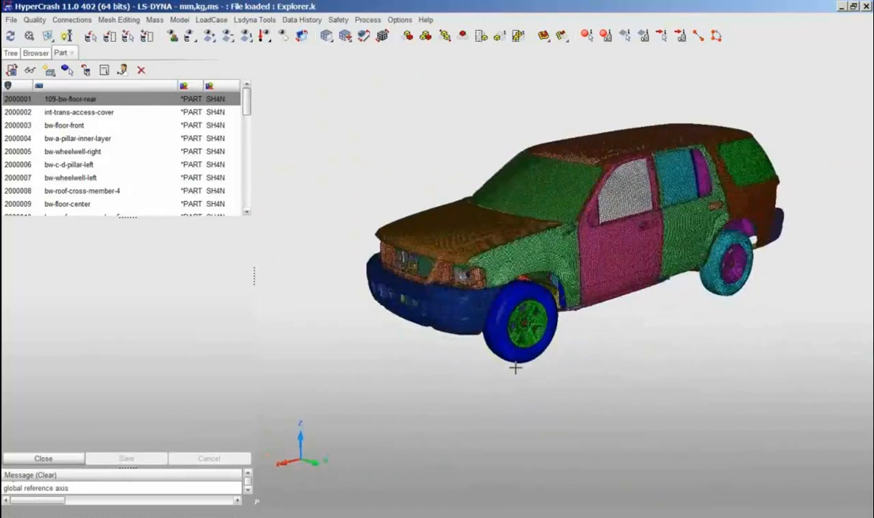
Open the load case's rigid wall list and view the definition of the existing RIGIDWALL_PLANAR without changing it
left_click(218, 22)
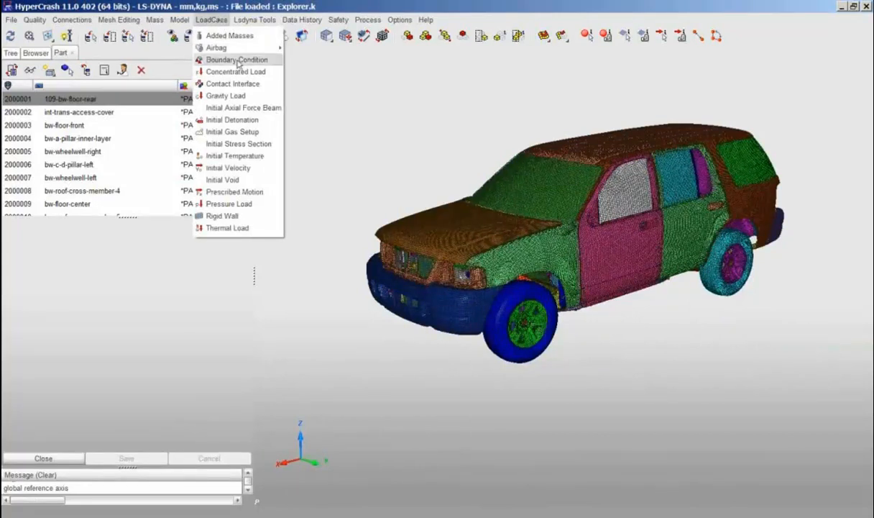
left_click(243, 218)
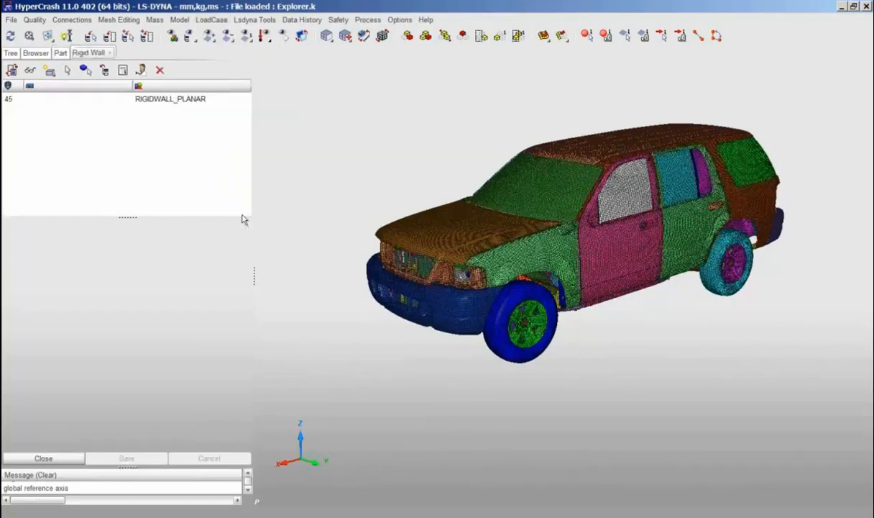
left_click(170, 100)
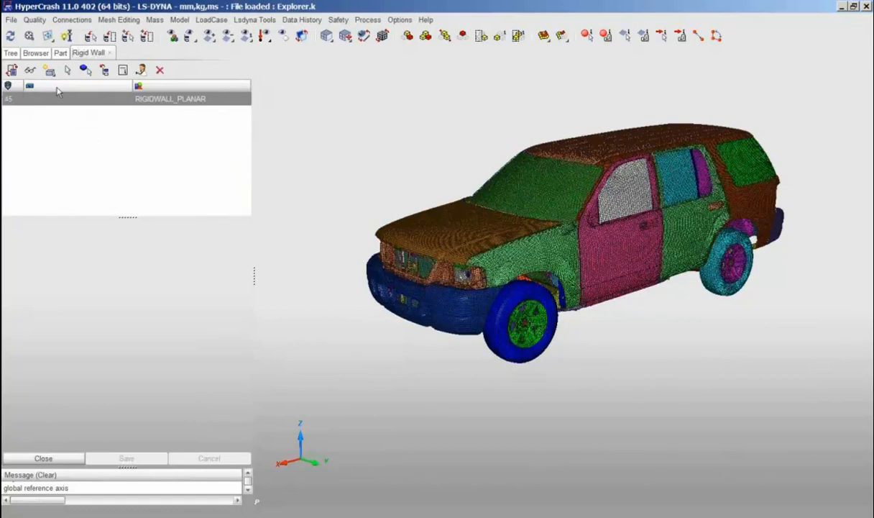
left_click(28, 70)
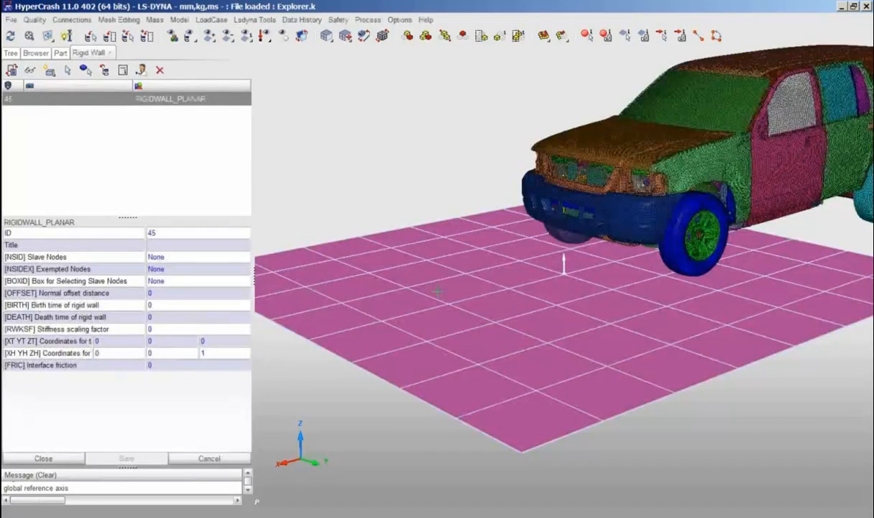
left_click(210, 458)
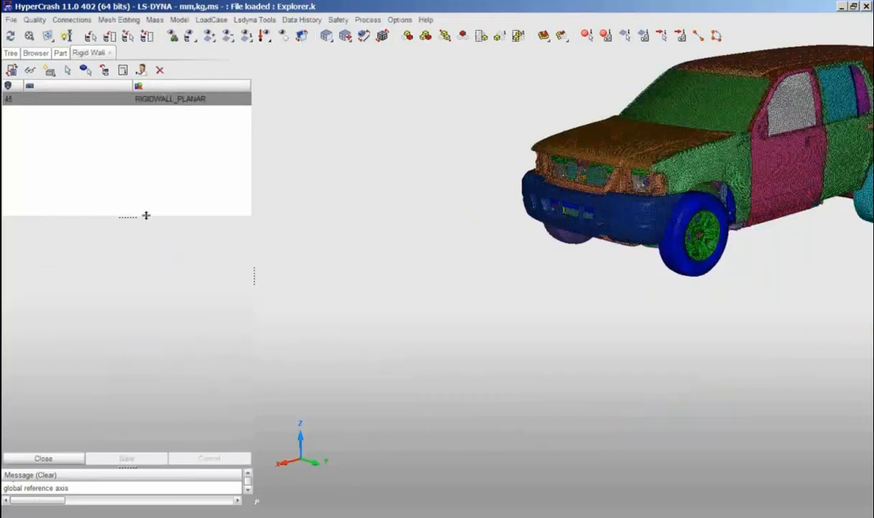
Create a new rigid wall of type RIGIDWALL_GEOMETRIC_CYLINDER and bring the car's front door side into view
left_click(49, 71)
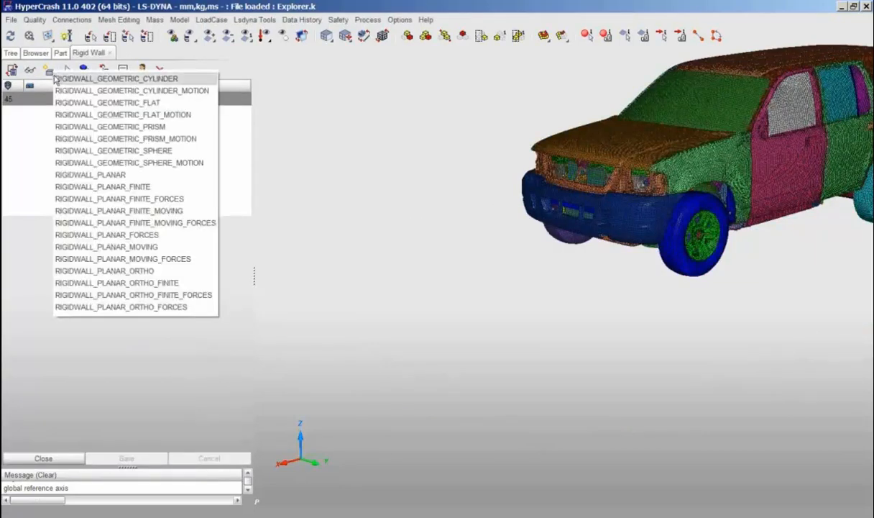
left_click(156, 81)
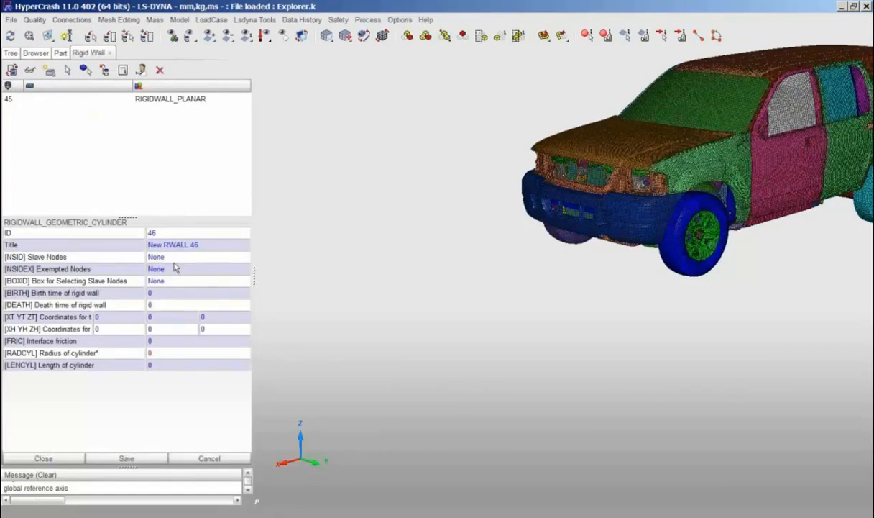
left_click(115, 317)
middle_click_drag(668, 208, 581, 303)
scroll(627, 263, "down", 2)
scroll(629, 269, "up", 3)
scroll(629, 269, "up", 1)
middle_click_drag(629, 269, 610, 314)
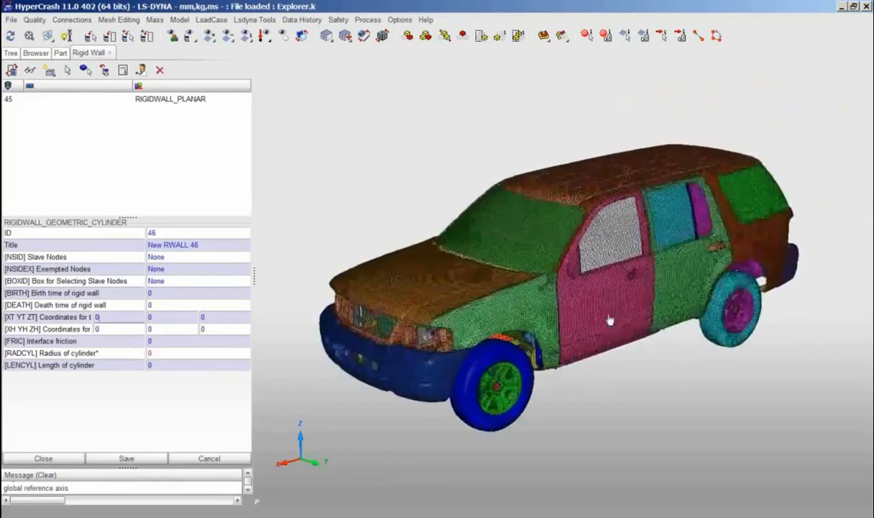
Define the cylinder's XT YT ZT coordinates by picking a node on the vehicle's front door
right_click(110, 317)
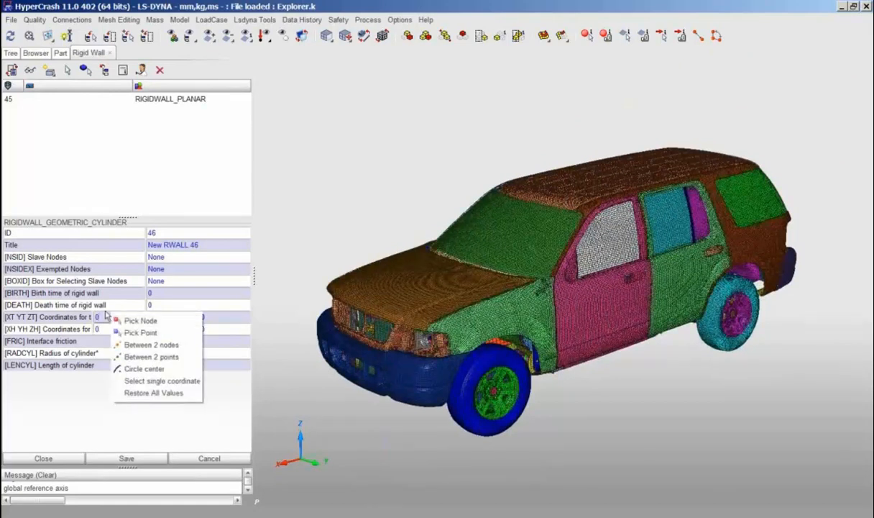
left_click(98, 317)
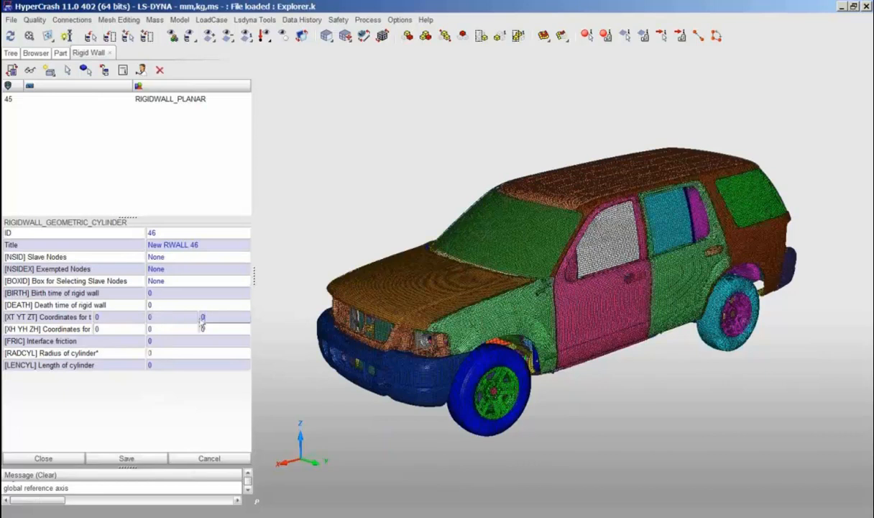
right_click(113, 317)
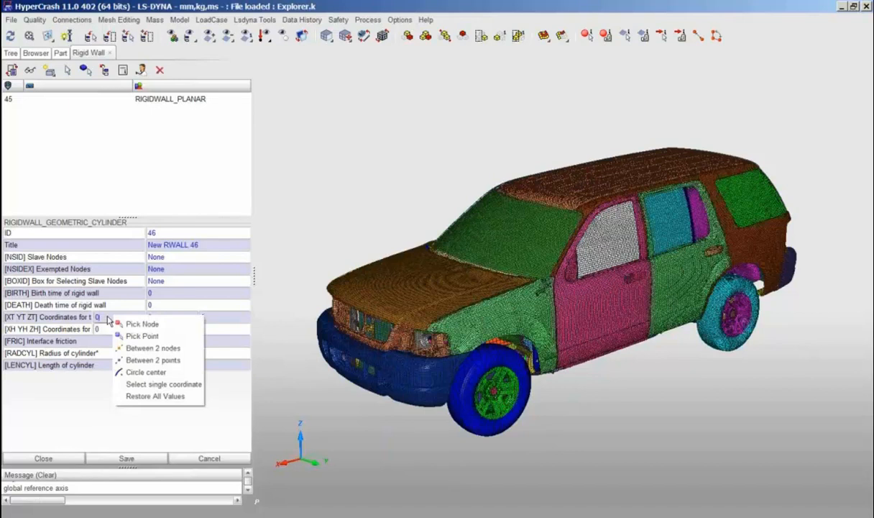
left_click(133, 324)
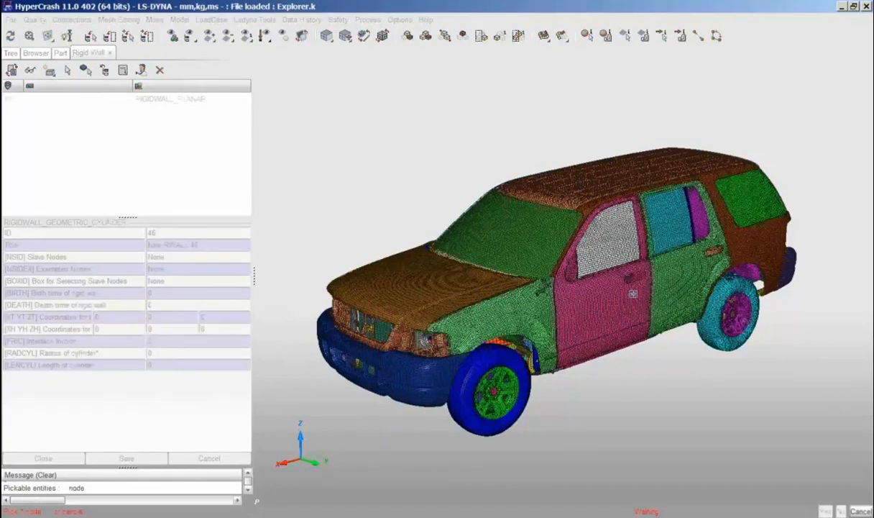
left_click(628, 318)
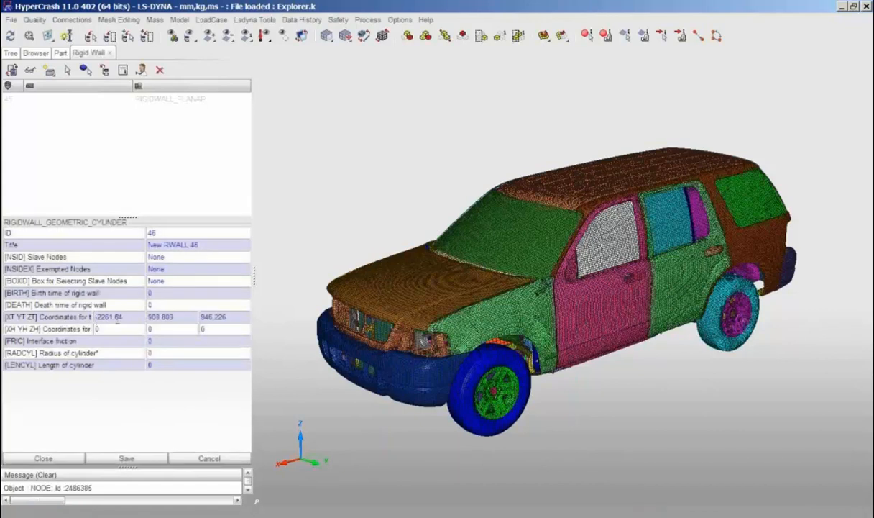
Set the X value of the cylindrical rigid wall's XT YT ZT coordinates to -2300
left_click(135, 321)
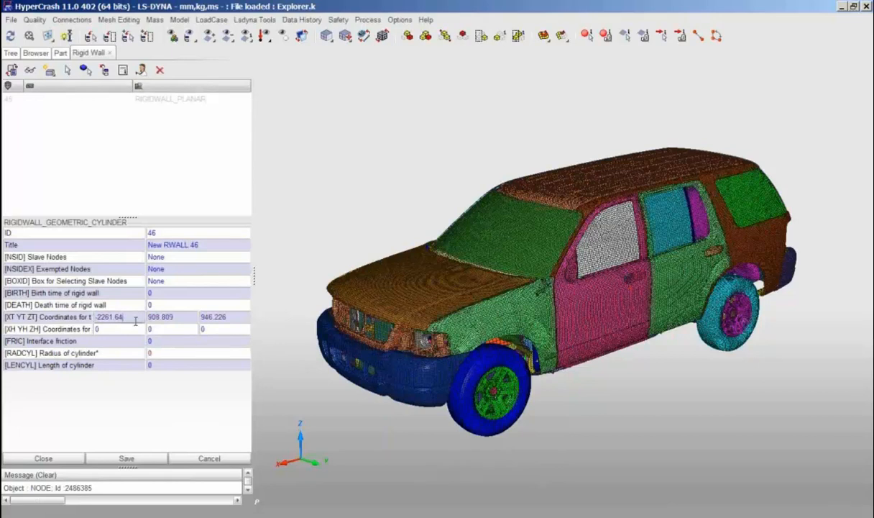
key("BackSpace")
key("BackSpace")
key("BackSpace")
key("BackSpace")
key("BackSpace")
key("BackSpace")
type("300")
Set the Y value of the rigid wall's XT YT ZT coordinates to 1100
left_click(182, 318)
key("BackSpace")
key("BackSpace")
key("BackSpace")
key("BackSpace")
key("BackSpace")
key("BackSpace")
key("BackSpace")
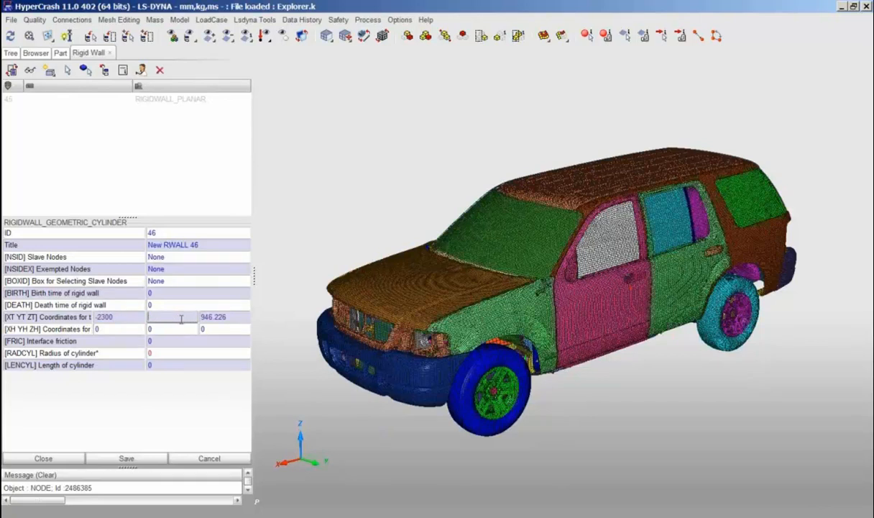
type("1100")
Set the Z value of the rigid wall's XT YT ZT coordinates to 2000
left_click(242, 317)
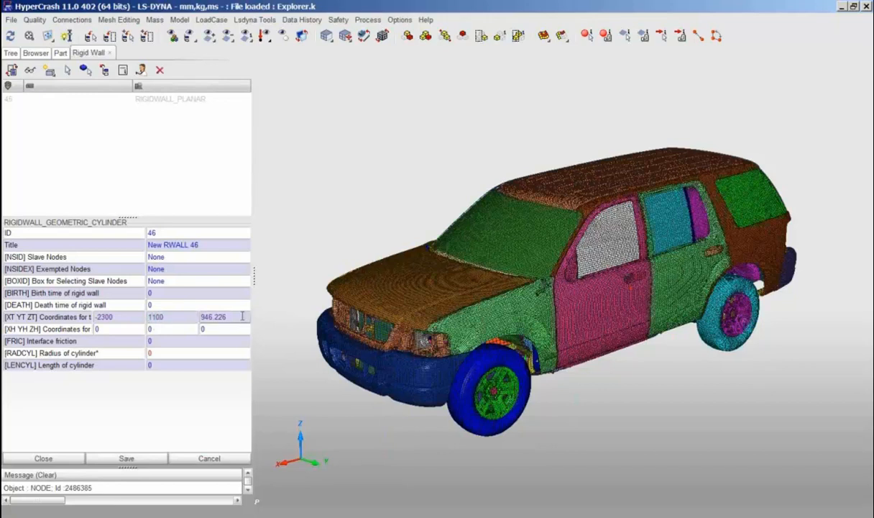
key("BackSpace")
key("BackSpace")
key("BackSpace")
key("BackSpace")
key("BackSpace")
key("BackSpace")
key("BackSpace")
type("2000")
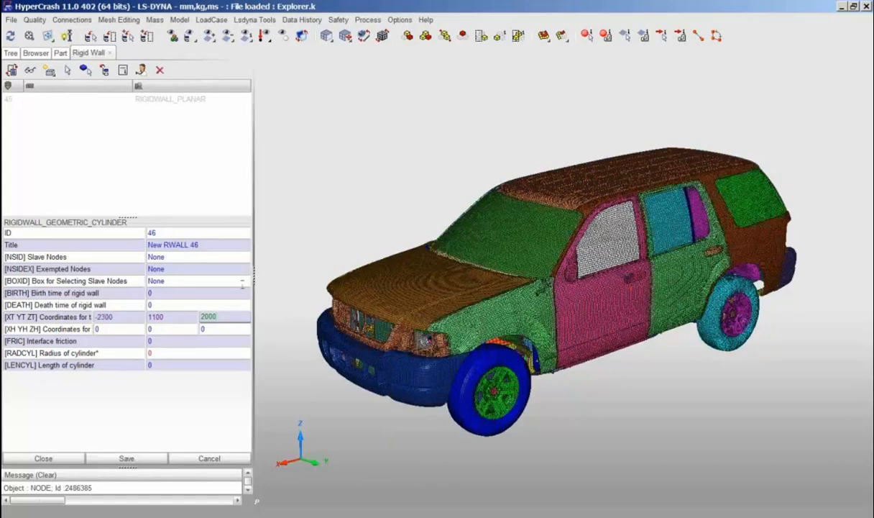
Set the cylinder's XH YH ZH coordinates to -2300, 1100 and 2001
left_click(113, 327)
key("BackSpace")
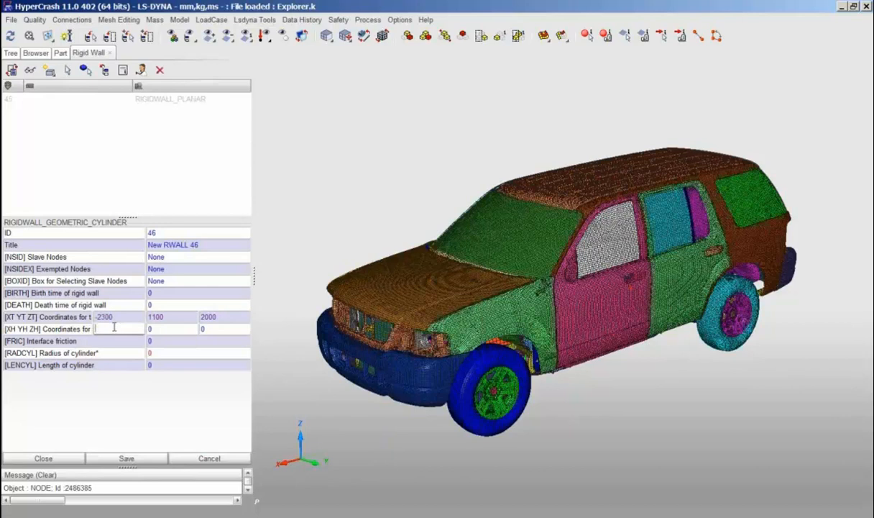
type("-2300")
left_click(164, 327)
key("BackSpace")
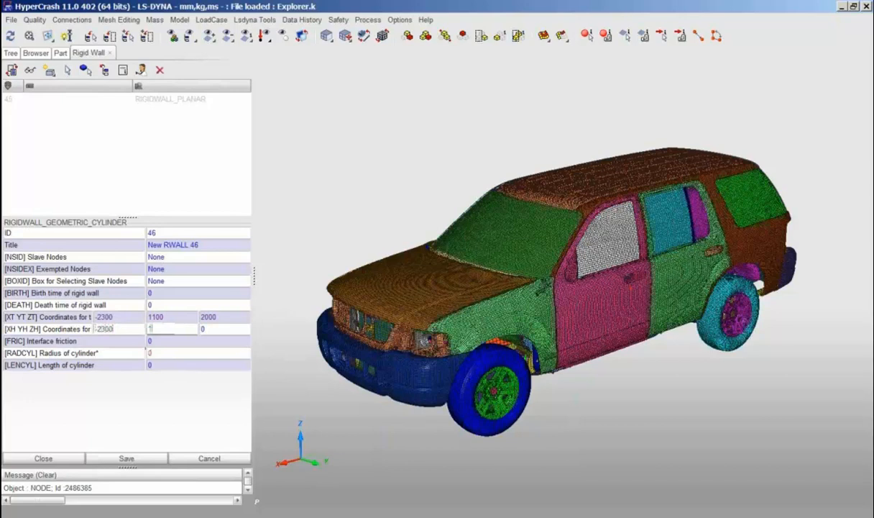
type("1100")
left_click(210, 328)
key("BackSpace")
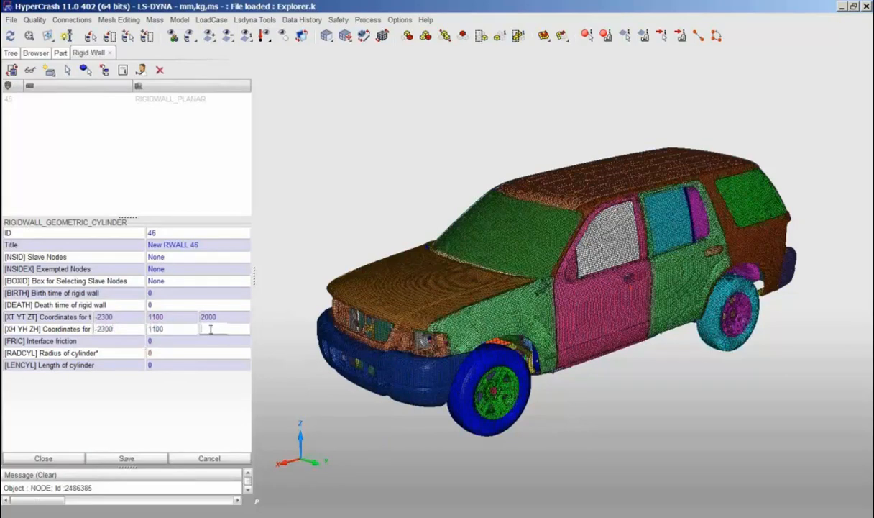
type("2000")
Set the cylinder's radius to 127 and its length to 2000, and save the rigid wall
left_click(169, 351)
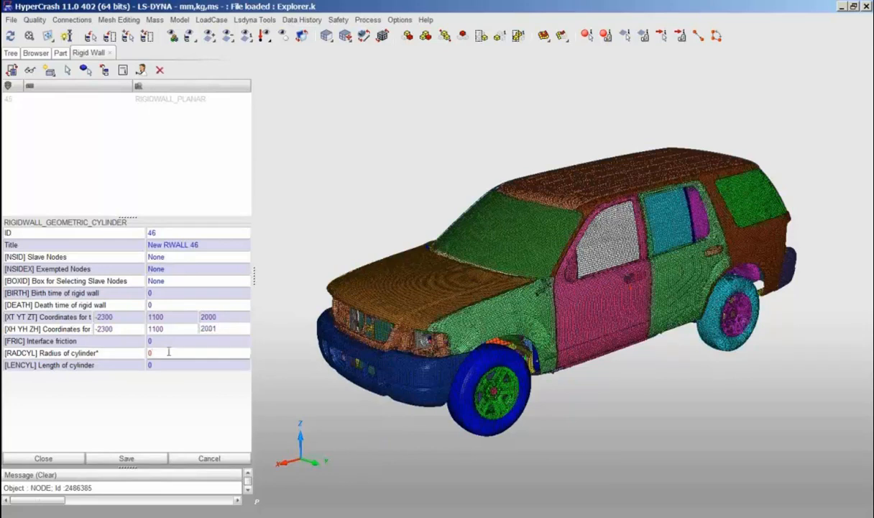
left_click(169, 352)
type("120")
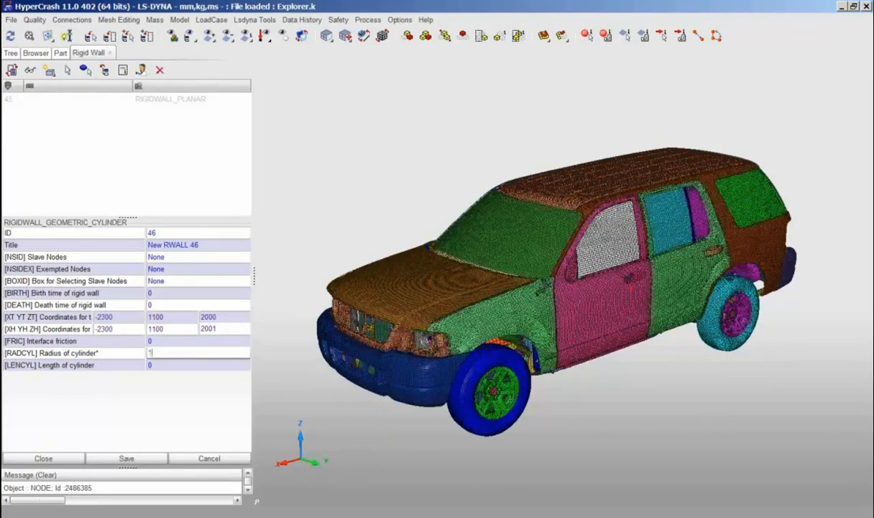
left_click(163, 366)
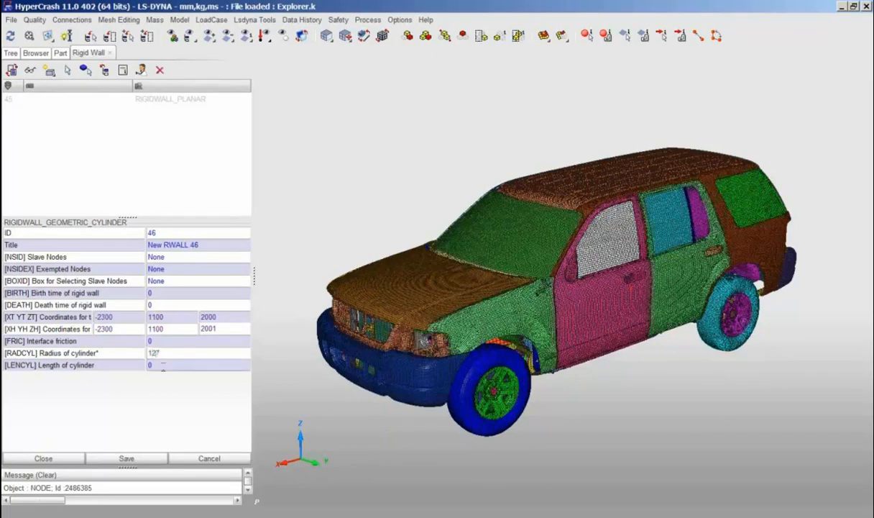
type("2300")
left_click(141, 458)
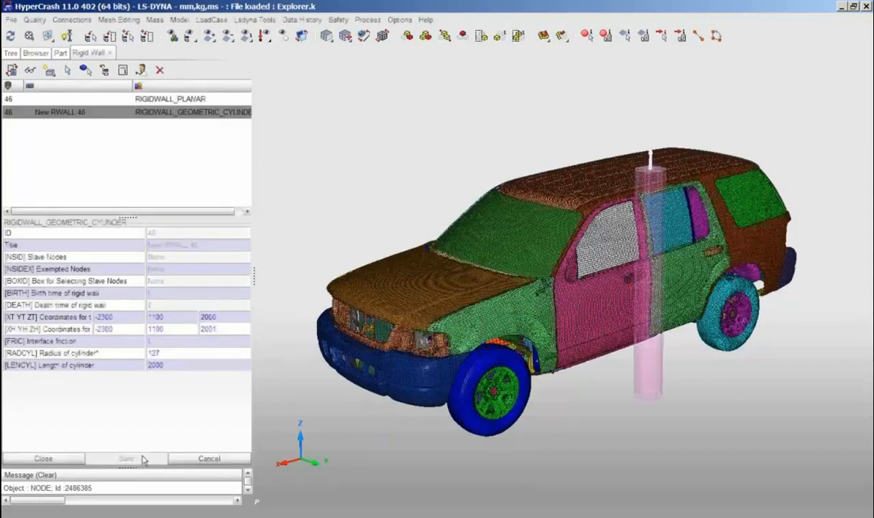
Assign slave nodes to the cylindrical rigid wall with an ellipse selection around the door area beside the cylinder in top view, and save it
left_click_drag(659, 285, 685, 265)
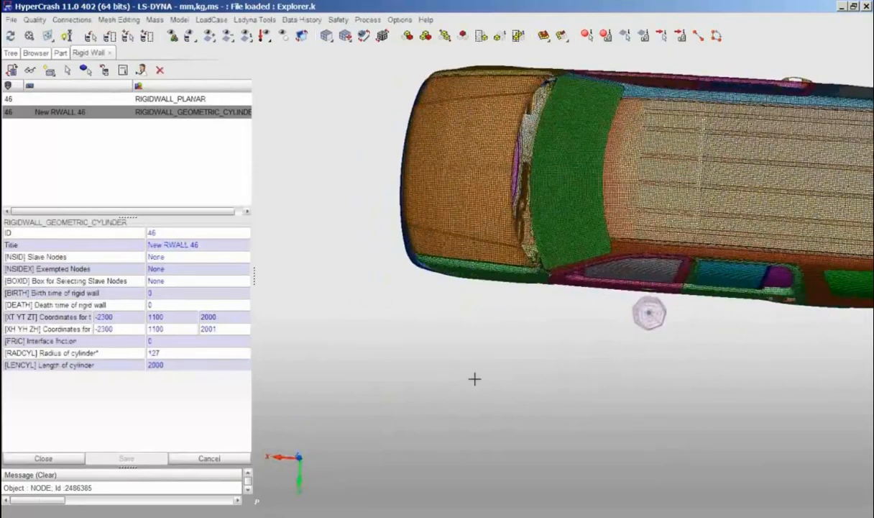
left_click(172, 257)
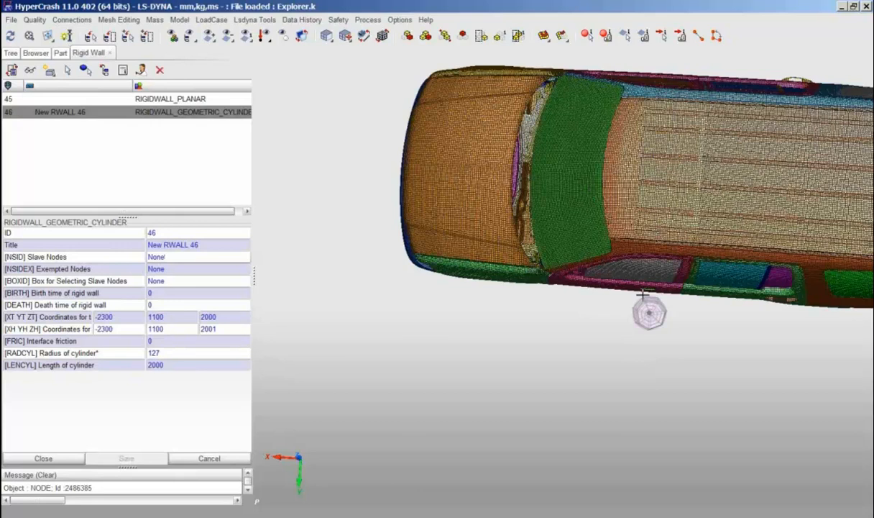
right_click(173, 257)
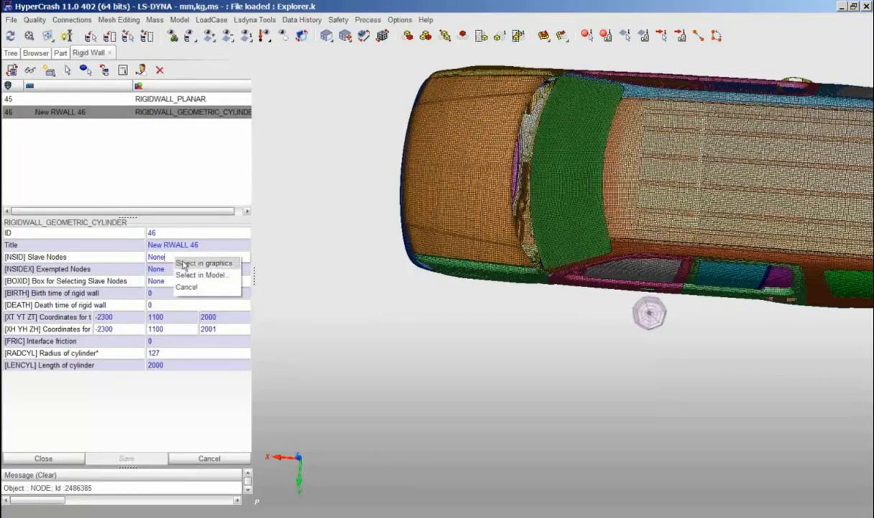
left_click(184, 264)
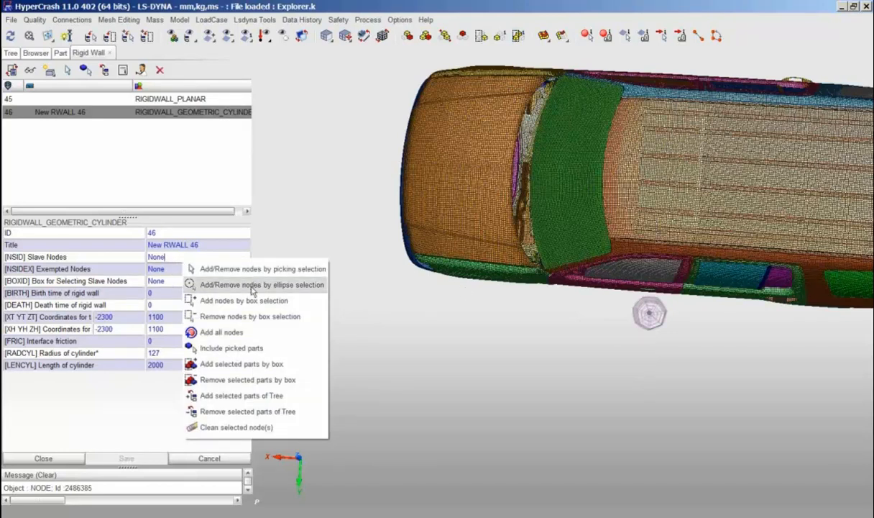
left_click(250, 284)
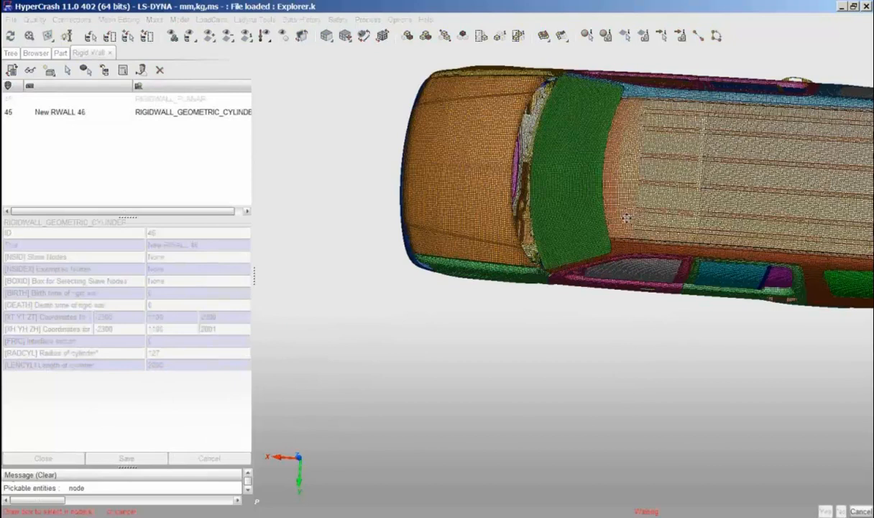
left_click_drag(656, 273, 679, 340)
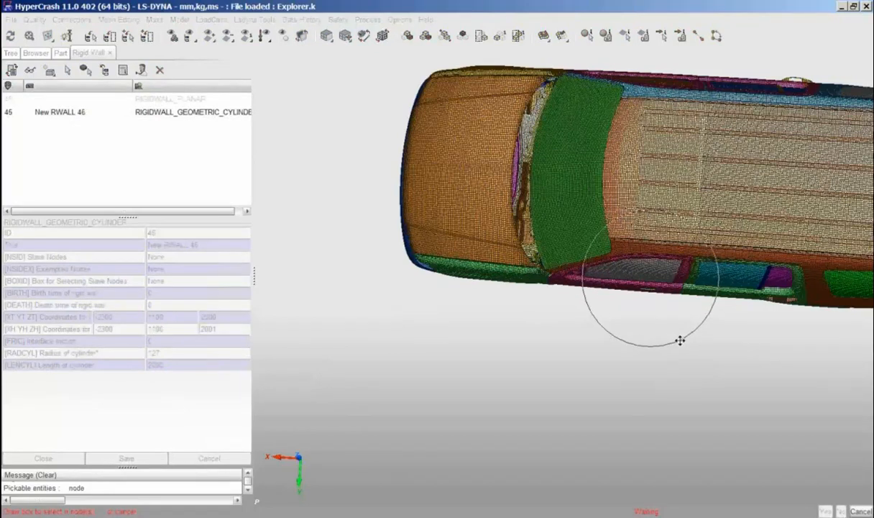
right_click(666, 326)
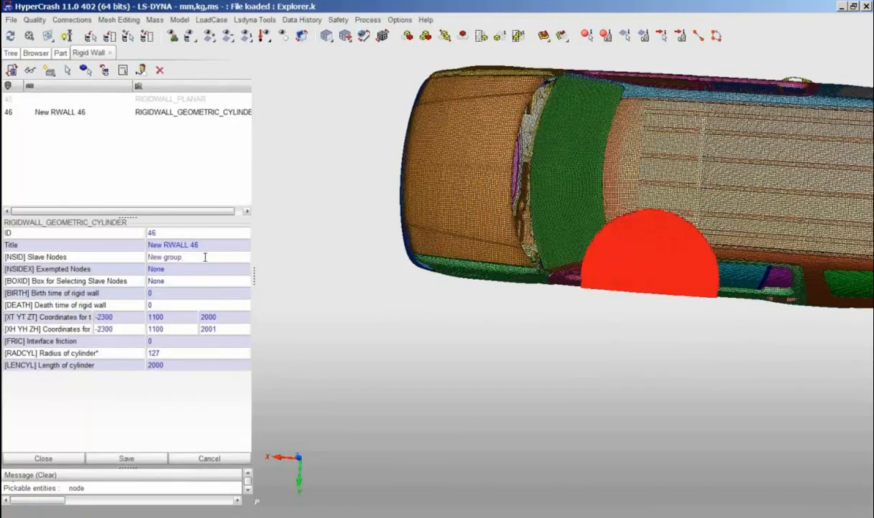
left_click(127, 458)
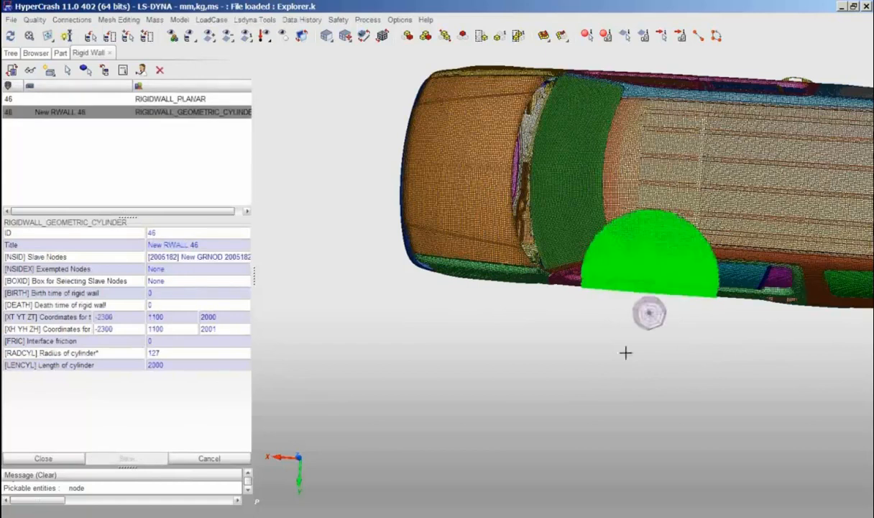
left_click_drag(625, 352, 626, 425, "ctrl")
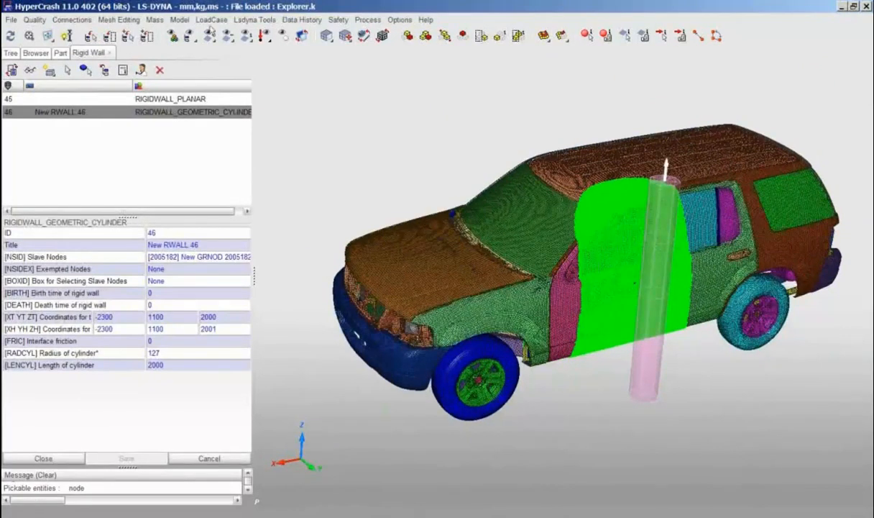
Open the load case's contact interface list and display only the geometry of the tied nodes-to-surface contact 2000002
left_click(211, 20)
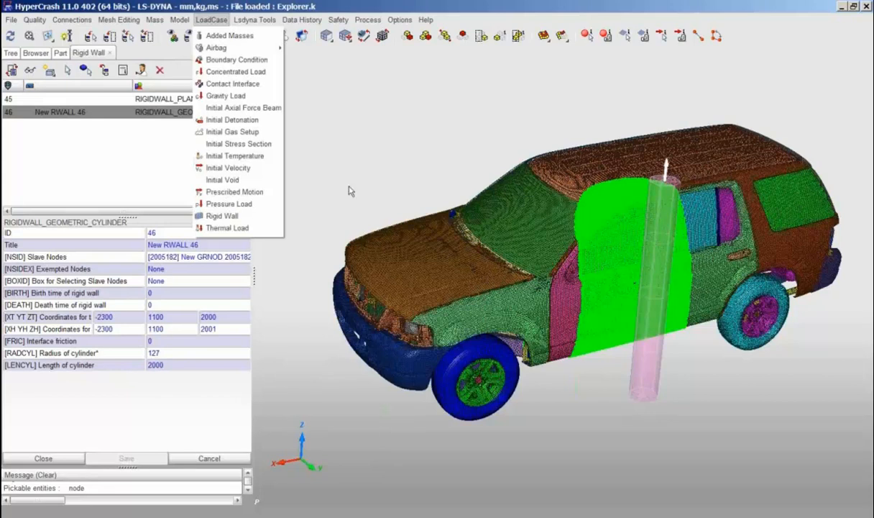
left_click(349, 128)
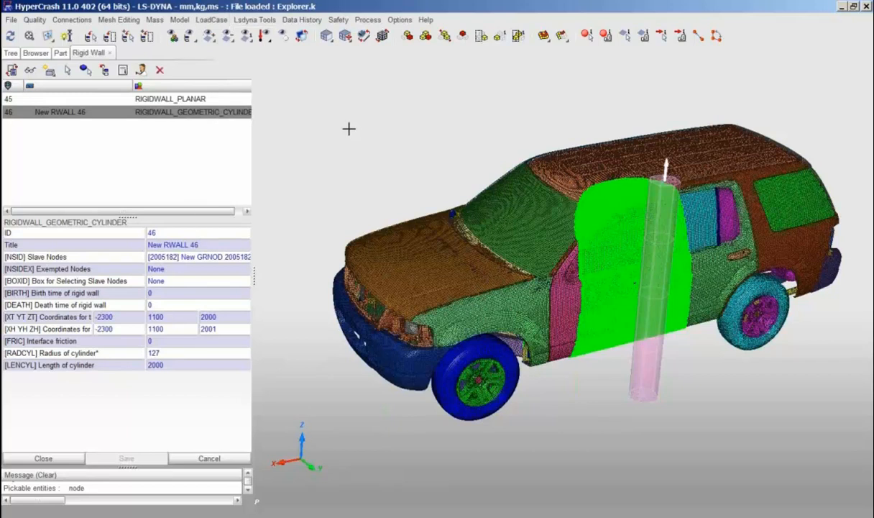
left_click(212, 20)
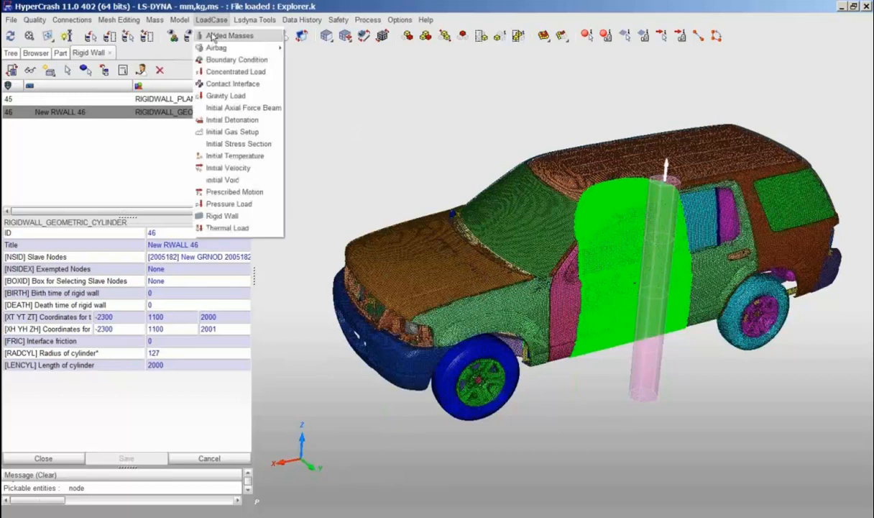
left_click(226, 84)
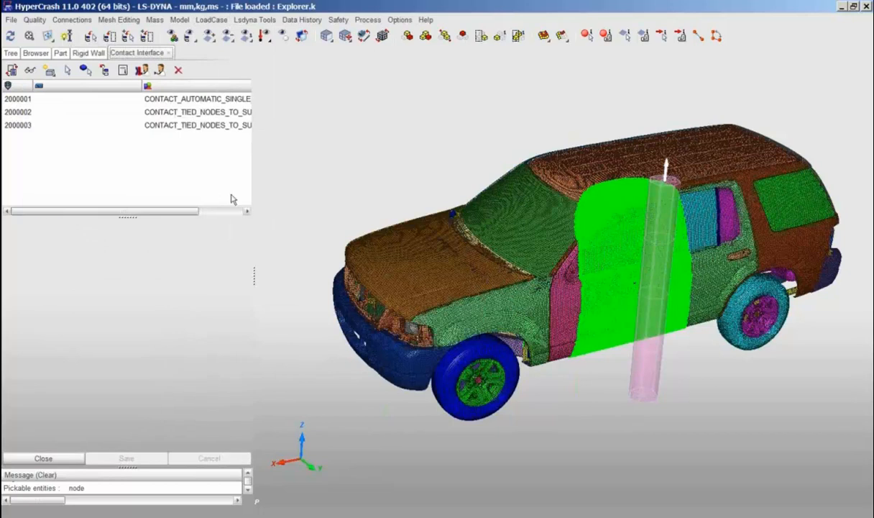
left_click(177, 114)
left_click(32, 70)
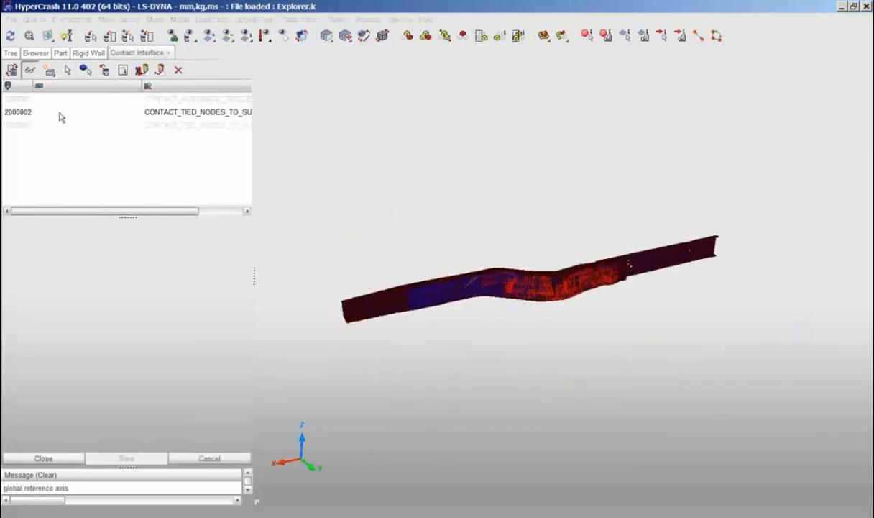
Examine the slave nodes and master surface of the tied contact on the frame rail, close up and as a whole
left_click_drag(638, 304, 581, 305)
scroll(640, 291, "up", 7)
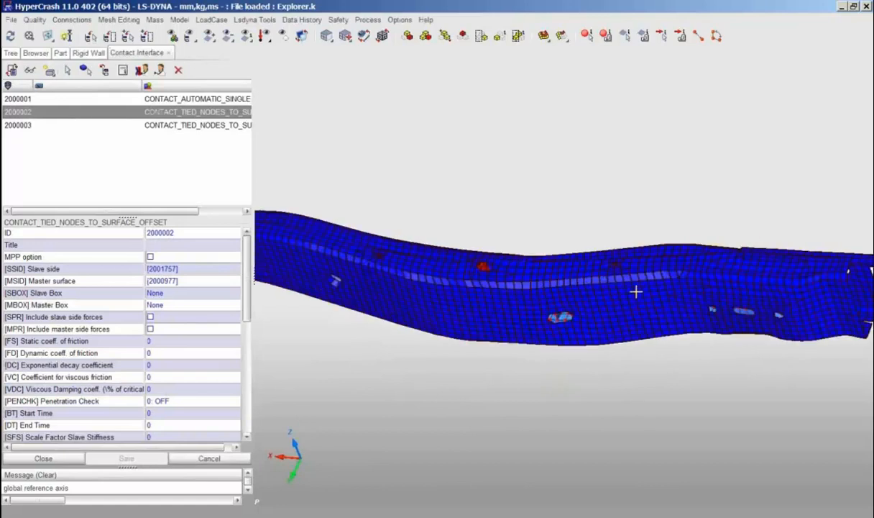
left_click_drag(636, 292, 617, 328)
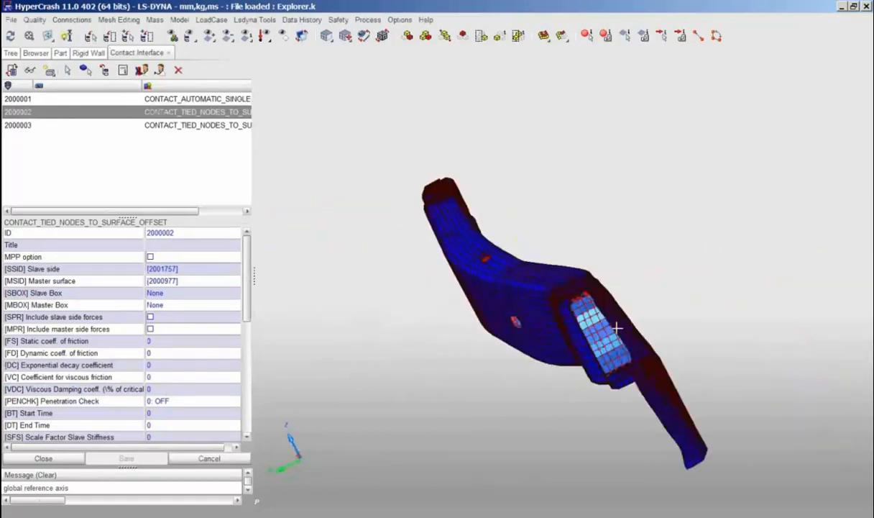
scroll(617, 328, "up", 8)
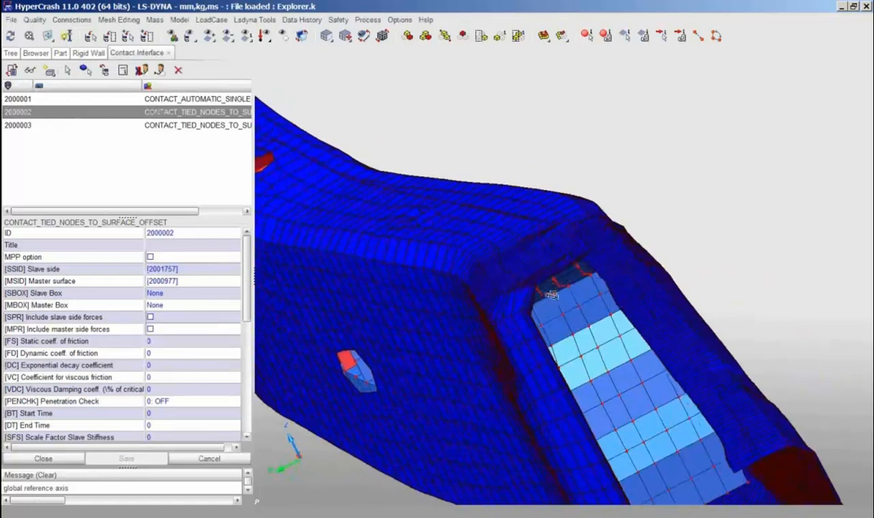
left_click_drag(551, 294, 644, 304)
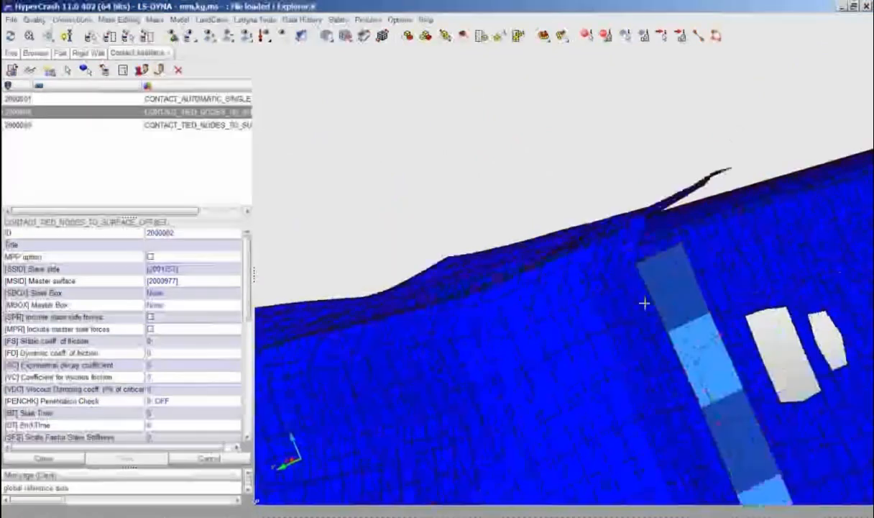
middle_click_drag(645, 304, 579, 313)
scroll(580, 313, "up", 4)
scroll(570, 285, "down", 2)
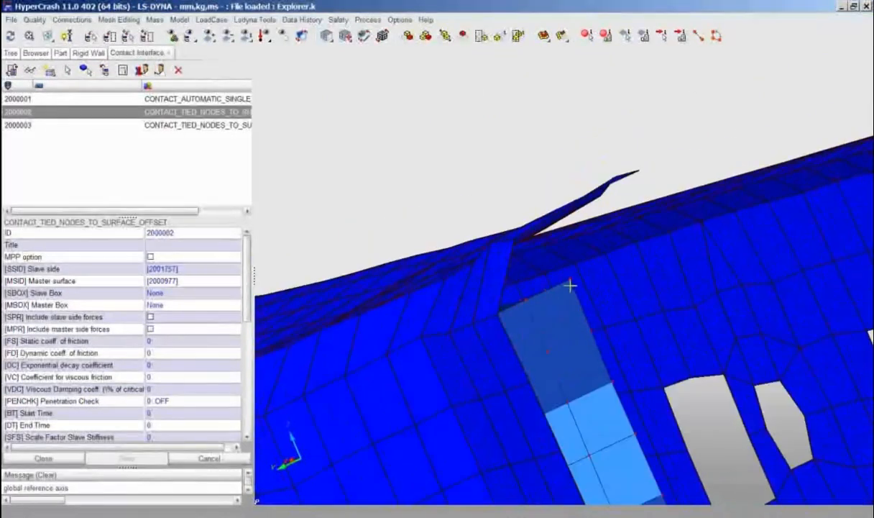
left_click_drag(572, 281, 399, 334)
scroll(606, 304, "down", 5)
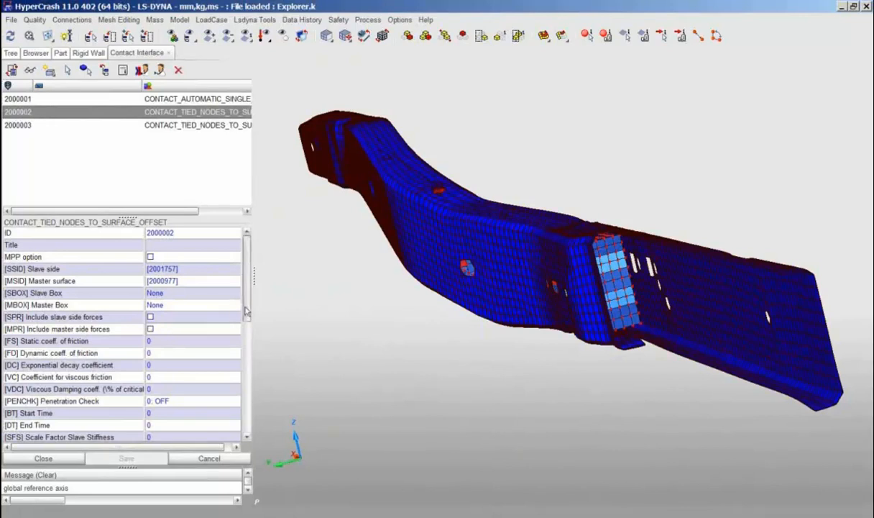
Review the tied contact's parameters down to its optional cards, and view the definition of the CONTACT_AUTOMATIC_SINGLE_SURFACE contact
scroll(247, 314, "down", 1)
scroll(247, 314, "down", 5)
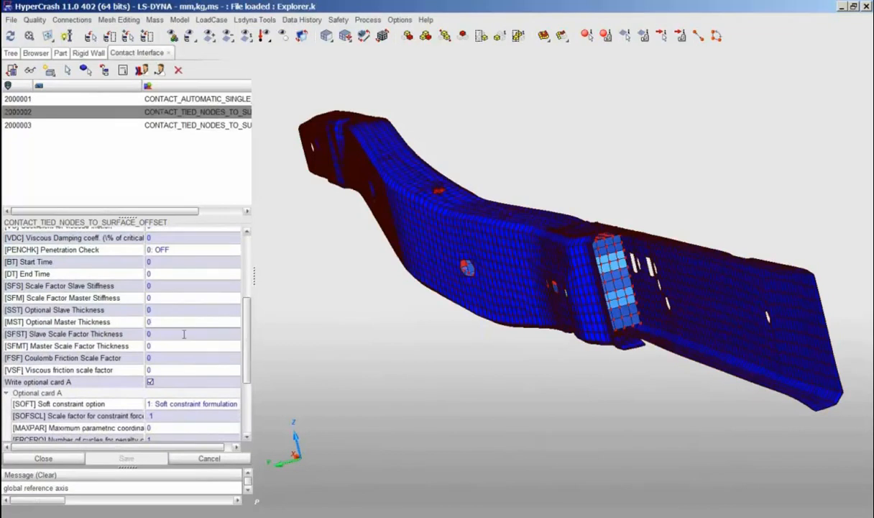
scroll(248, 399, "down", 3)
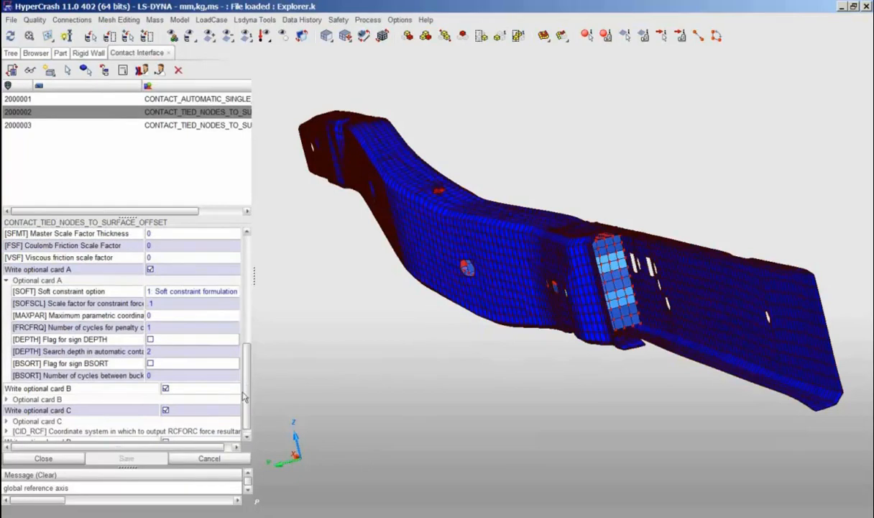
scroll(248, 404, "down", 1)
left_click_drag(247, 405, 246, 291)
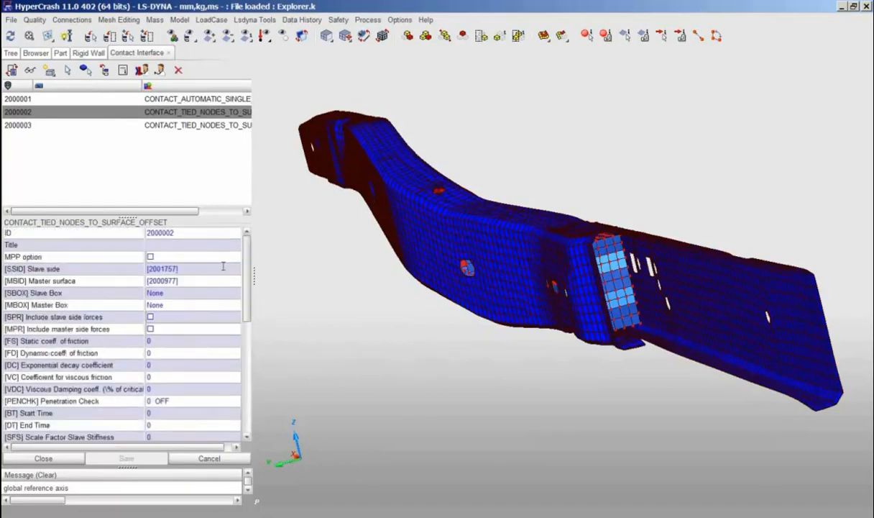
left_click(193, 100)
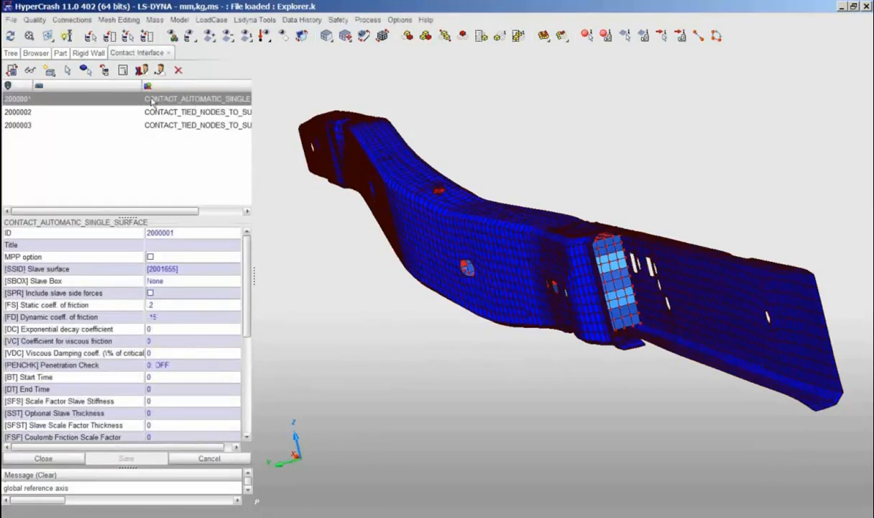
Display the geometry of the CONTACT_AUTOMATIC_SINGLE_SURFACE contact and examine its slave surface over the vehicle's side and front
left_click_drag(164, 212, 139, 216)
left_click(30, 70)
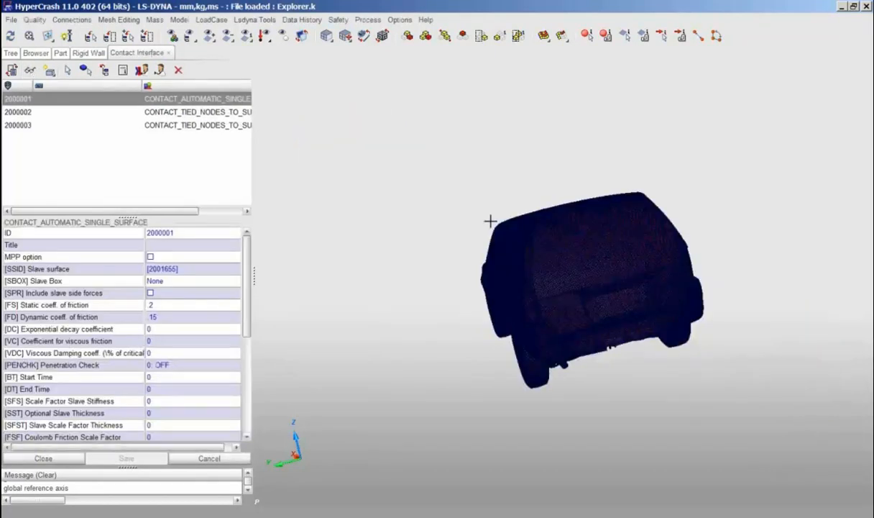
left_click_drag(495, 231, 580, 256)
scroll(580, 256, "up", 10)
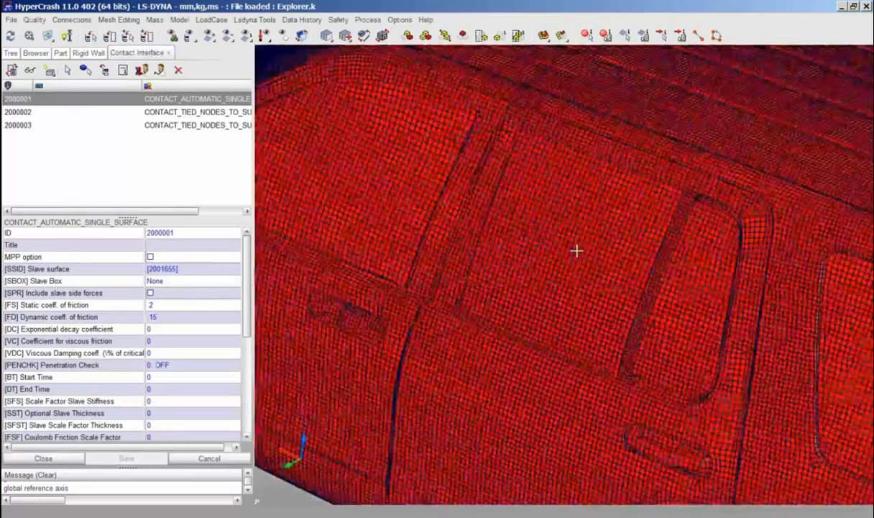
scroll(577, 251, "down", 1)
left_click_drag(577, 250, 486, 258)
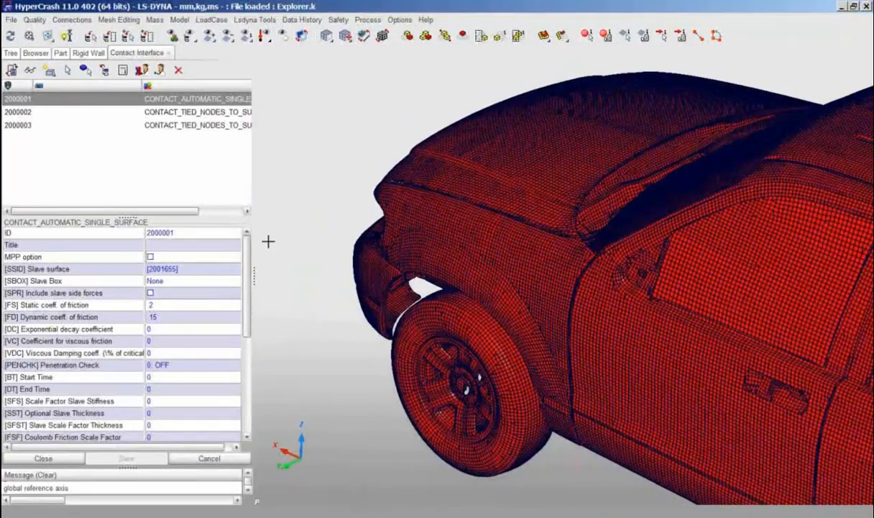
Review the single-surface contact's parameters, including those below the friction and scale factor entries
mouse_move(247, 276)
left_mouse_down()
mouse_move(248, 305)
mouse_move(247, 286)
left_mouse_up()
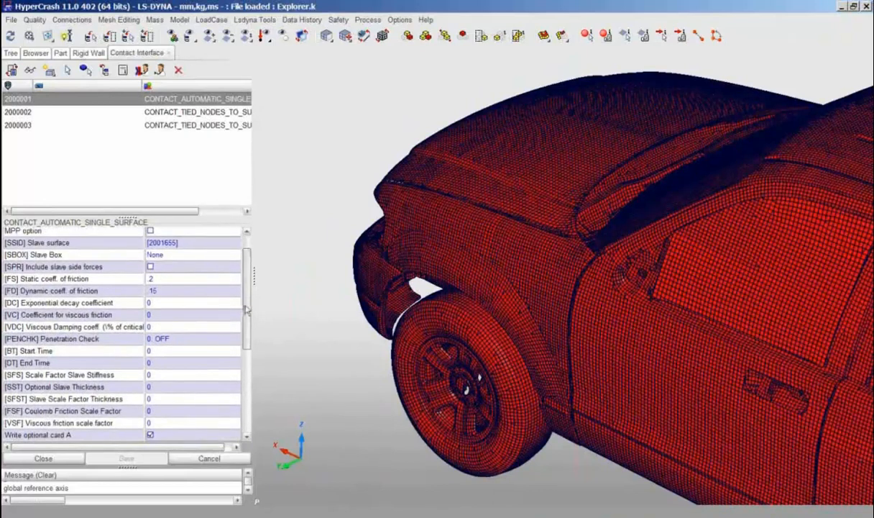
scroll(229, 317, "down", 5)
left_click_drag(248, 384, 251, 289)
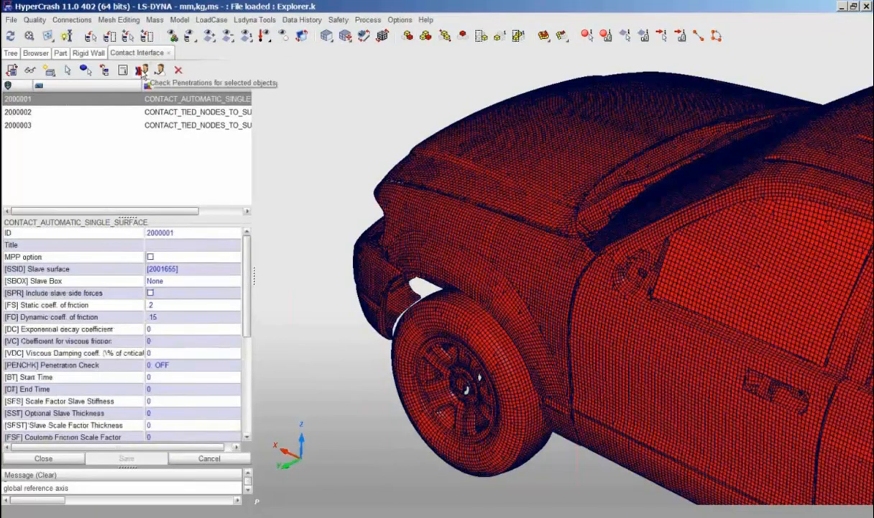
Check penetrations for contact 2000001 and isolate the intersecting couple of parts 2000243 and 2000688 for a close look at the crossing elements
left_click(142, 72)
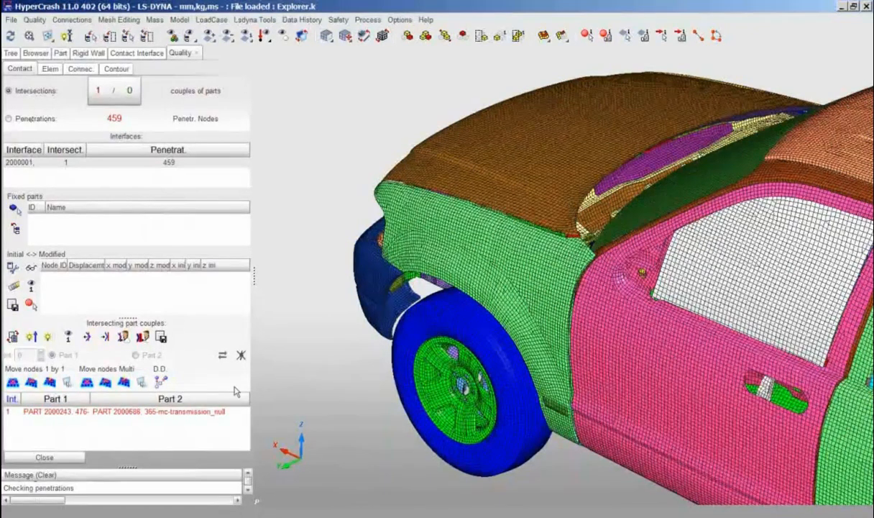
left_click(60, 414)
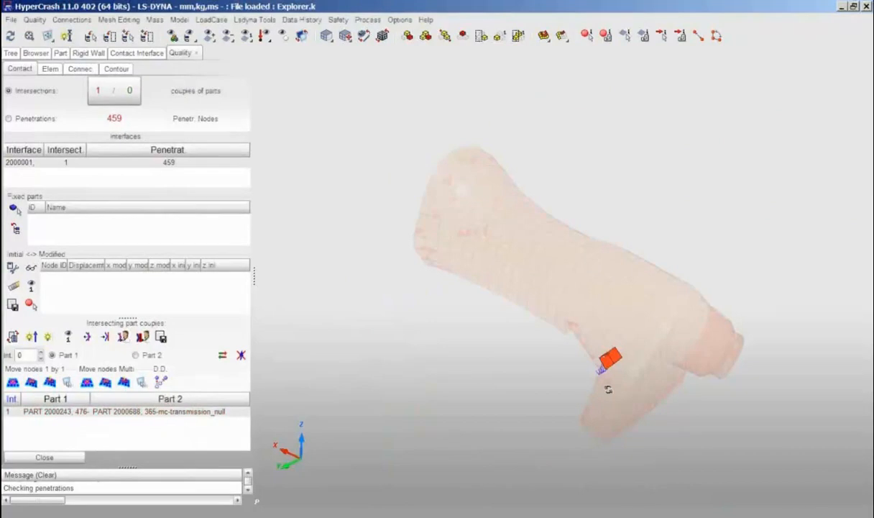
left_click_drag(607, 388, 486, 222)
scroll(486, 223, "up", 5)
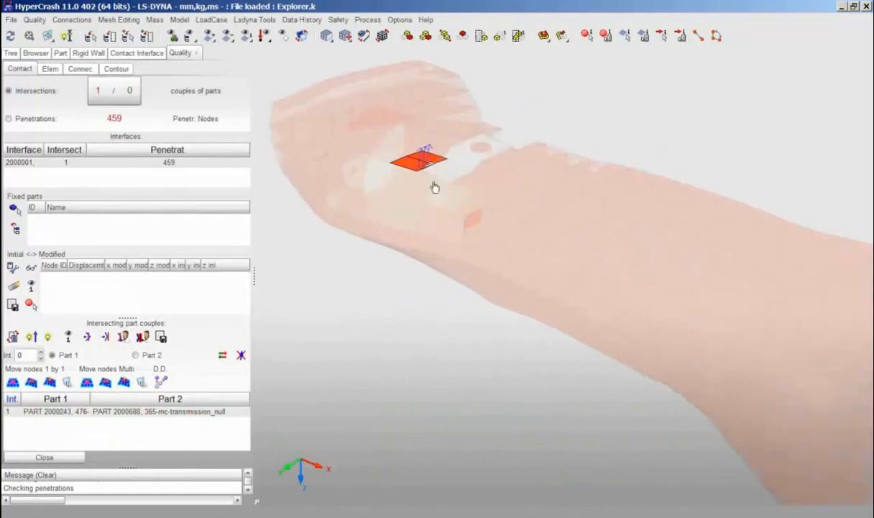
middle_click_drag(435, 188, 563, 328)
scroll(568, 374, "up", 5)
middle_click_drag(575, 399, 580, 294)
scroll(546, 307, "up", 4)
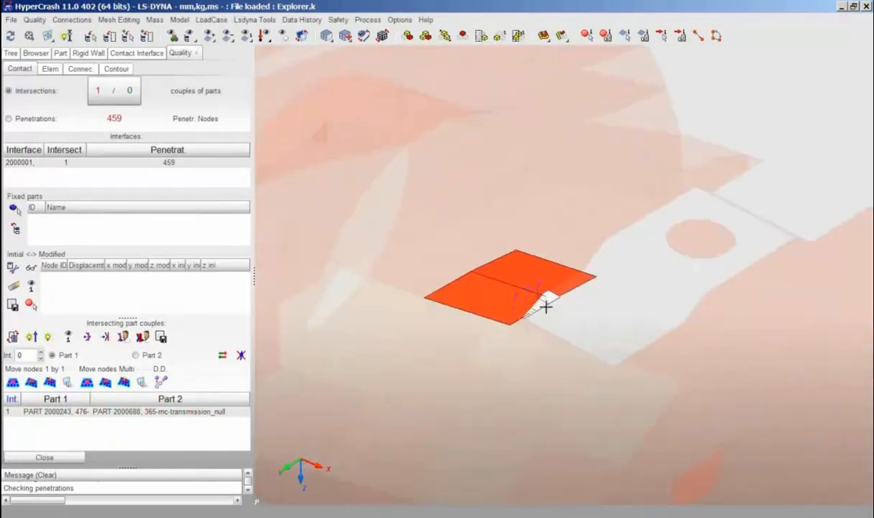
left_click_drag(573, 325, 549, 352)
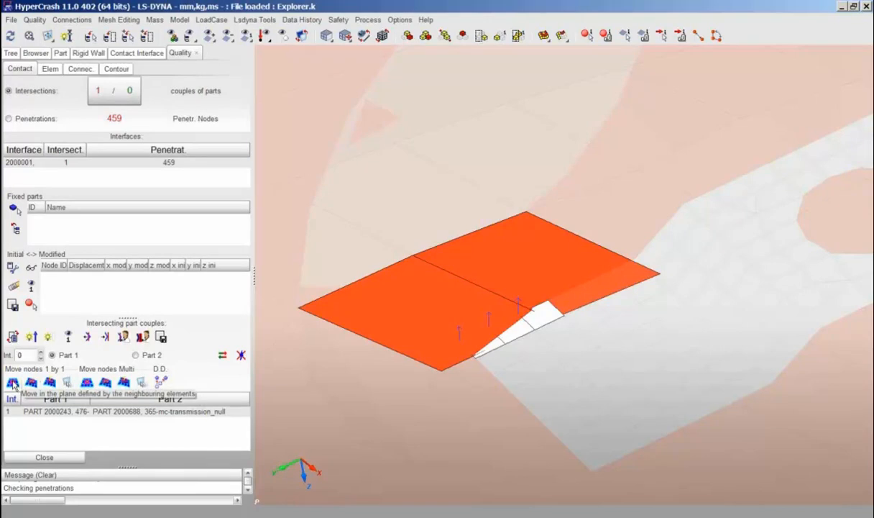
Try moving one node of the intersecting bracket in the plane of its neighbouring elements, and restore its old position
left_click(13, 384)
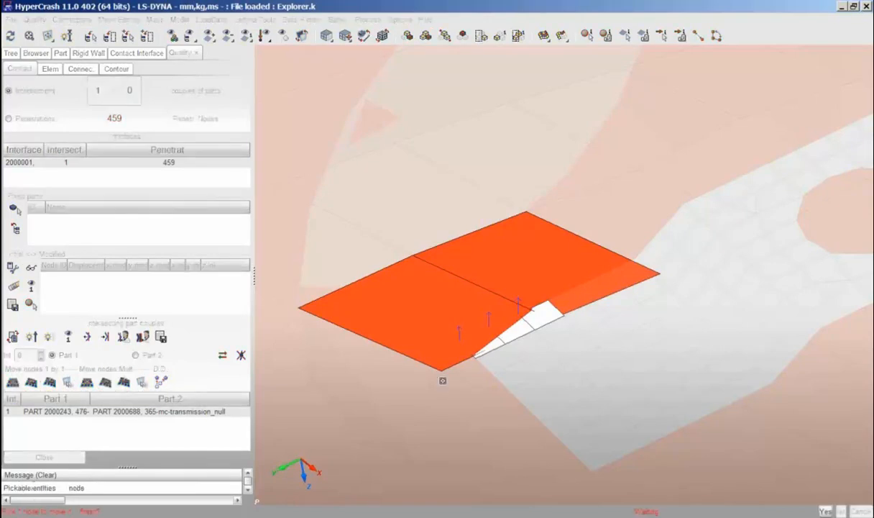
left_click(551, 309)
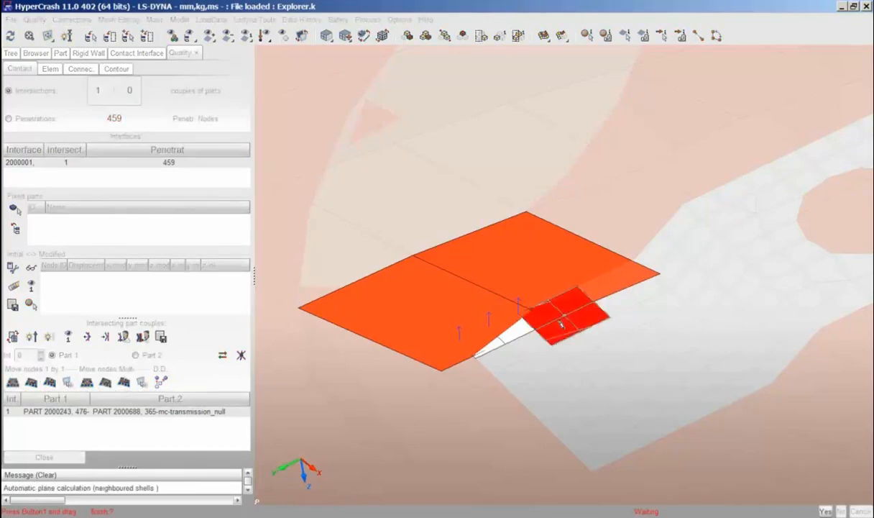
mouse_move(551, 309)
left_mouse_down()
mouse_move(532, 307)
mouse_move(570, 299)
mouse_move(559, 311)
mouse_move(572, 302)
mouse_move(557, 306)
mouse_move(581, 310)
mouse_move(568, 311)
left_mouse_up()
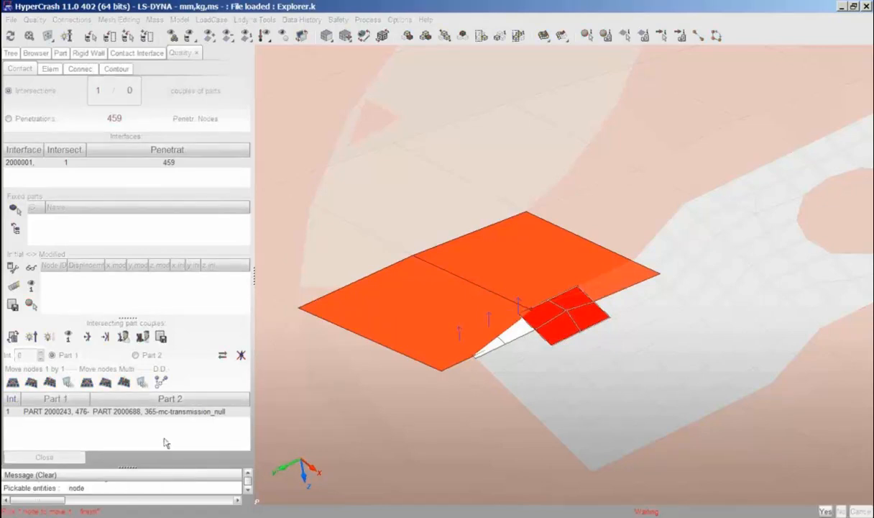
key("y")
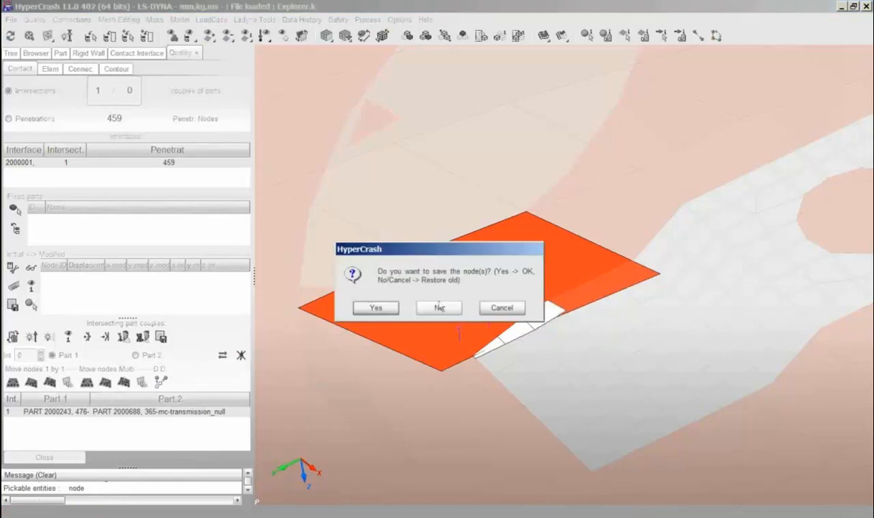
left_click(439, 307)
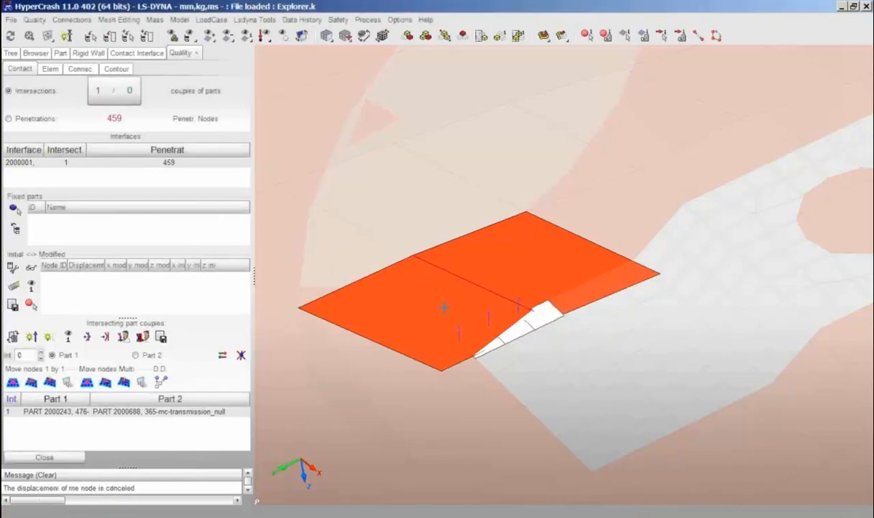
Resolve the intersection of the selected part couple automatically and inspect the corrected bracket against the transmission surface
left_click(87, 337)
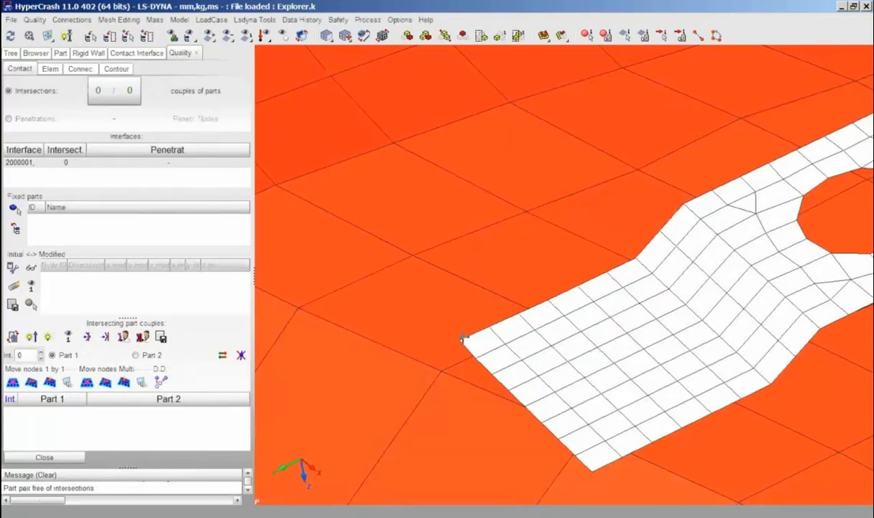
middle_click_drag(495, 352, 536, 340)
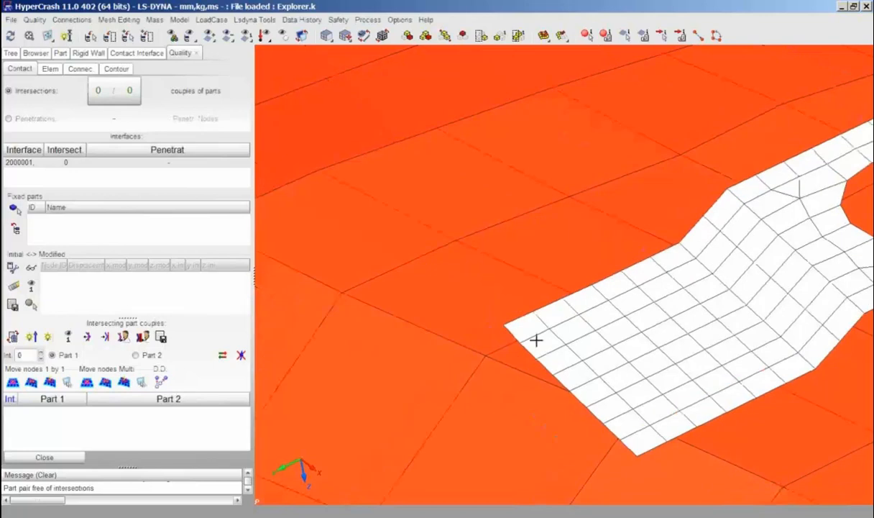
scroll(536, 340, "down", 3)
scroll(536, 340, "down", 2)
left_click_drag(553, 339, 574, 313)
scroll(577, 336, "up", 3)
scroll(572, 314, "up", 3)
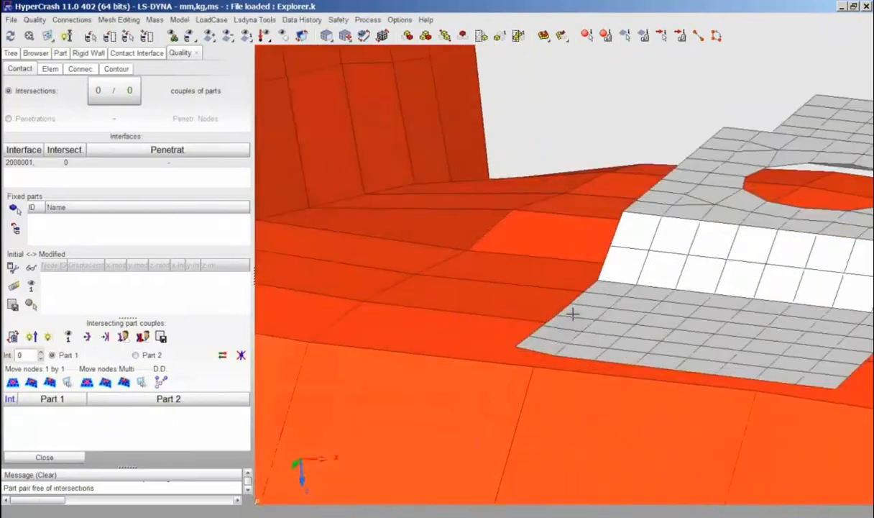
middle_click_drag(566, 329, 541, 321)
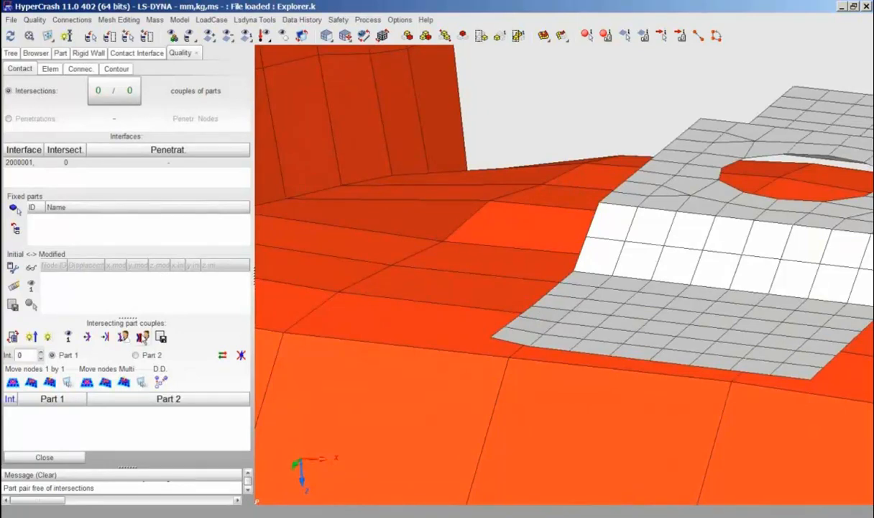
Recheck the penetrations of contact 2000001 and isolate penetrating node 2575102 with its surrounding elements
left_click(143, 336)
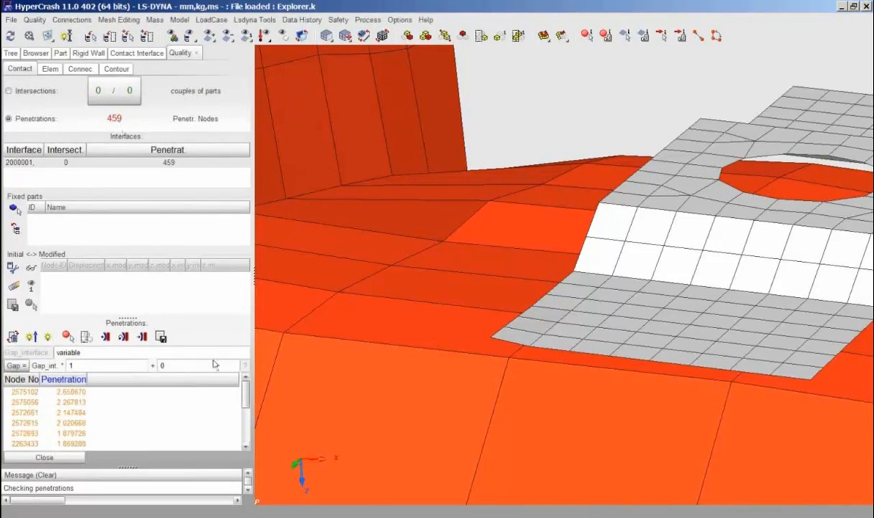
left_click(76, 392)
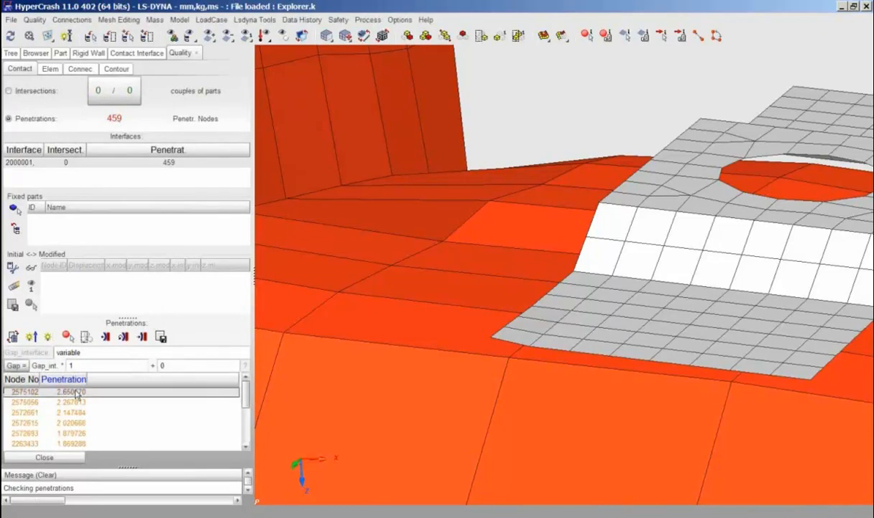
left_click(47, 337)
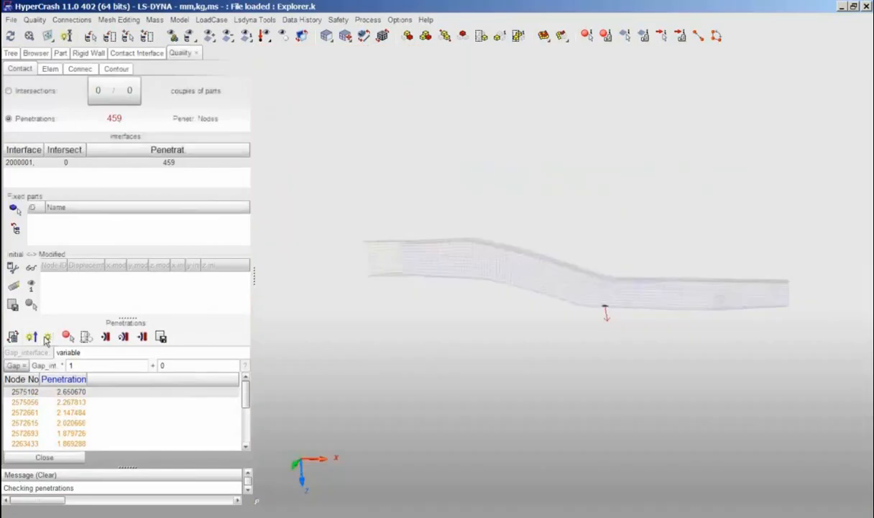
Inspect the penetration vector at node 2575102 up close and depenetrate that node
left_click_drag(584, 341, 583, 213)
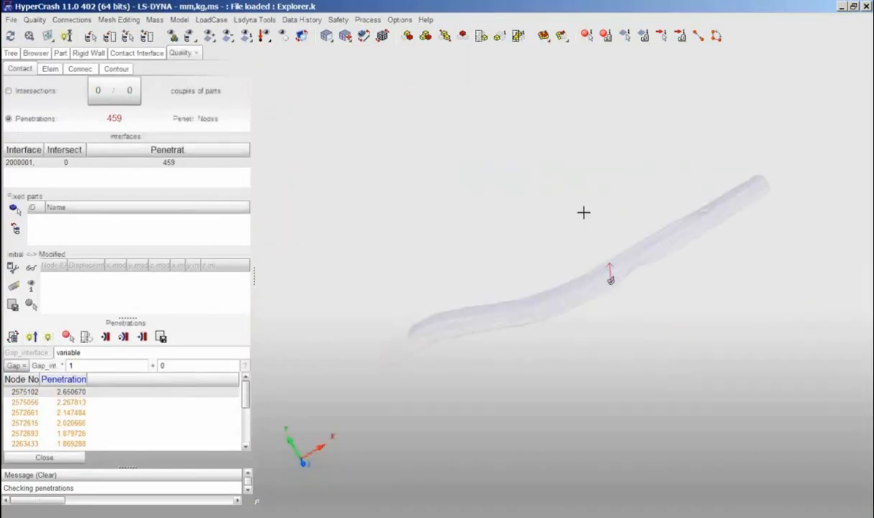
right_click_drag(616, 319, 675, 286)
mouse_move(672, 327)
middle_mouse_down()
mouse_move(623, 349)
mouse_move(578, 387)
middle_mouse_up()
mouse_move(578, 388)
right_mouse_down()
mouse_move(585, 361)
mouse_move(577, 453)
right_mouse_up()
middle_click_drag(577, 453, 571, 359)
right_click_drag(571, 360, 566, 484)
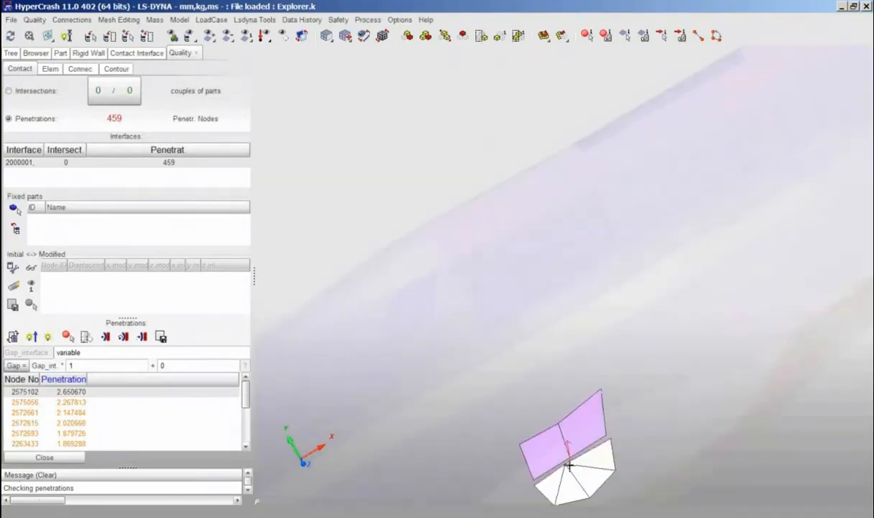
left_click_drag(569, 466, 589, 377)
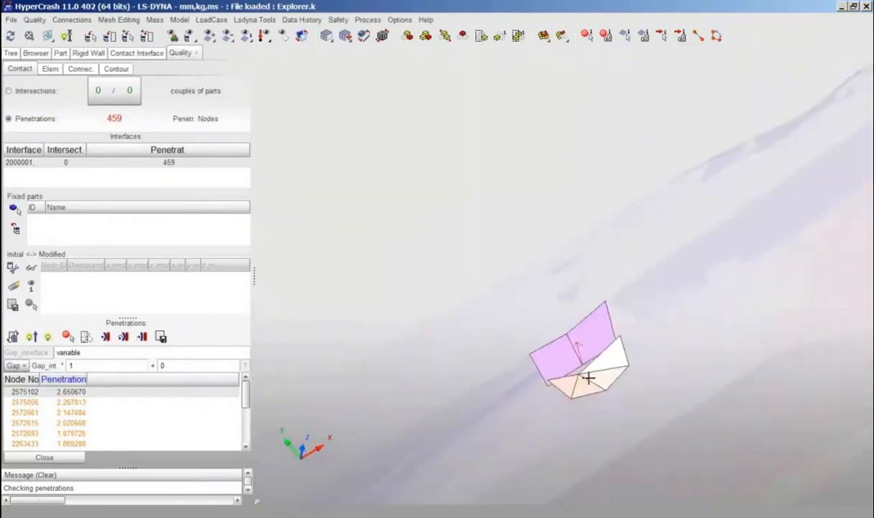
right_click_drag(589, 378, 609, 421)
middle_click_drag(609, 422, 535, 357)
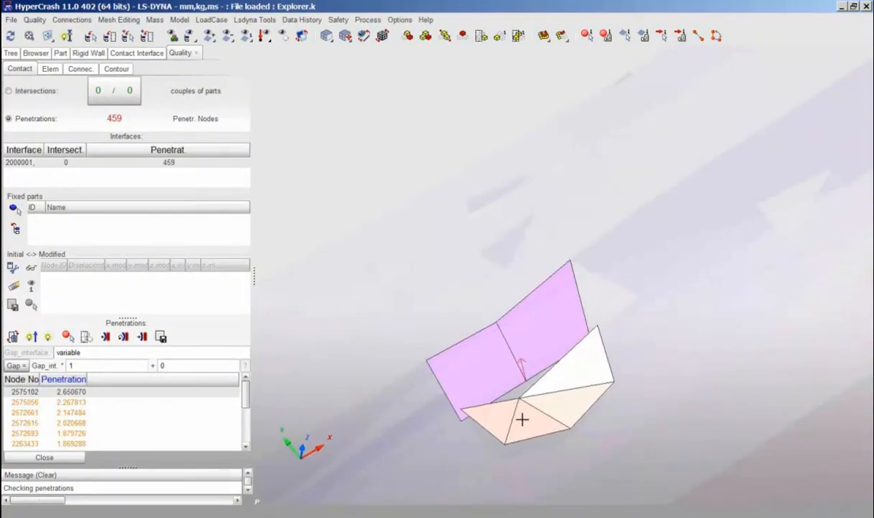
left_click_drag(522, 419, 553, 401)
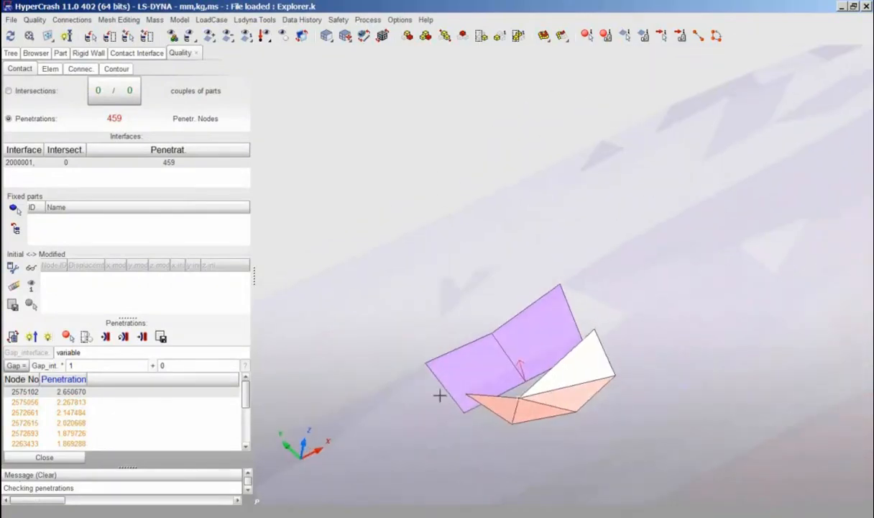
left_click(106, 336)
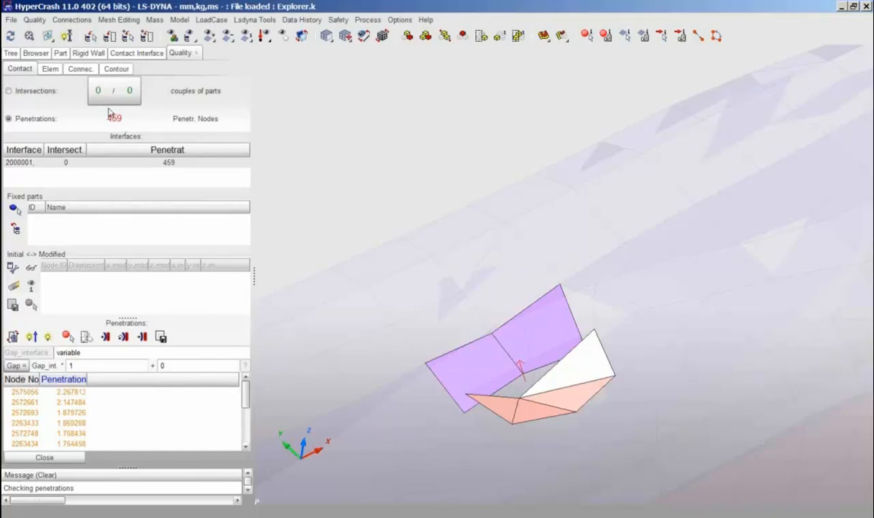
Select all remaining penetrating nodes from 2575056 to 2544463, depenetrate them automatically, and close the quality check
left_click(72, 392)
left_click_drag(245, 397, 244, 432)
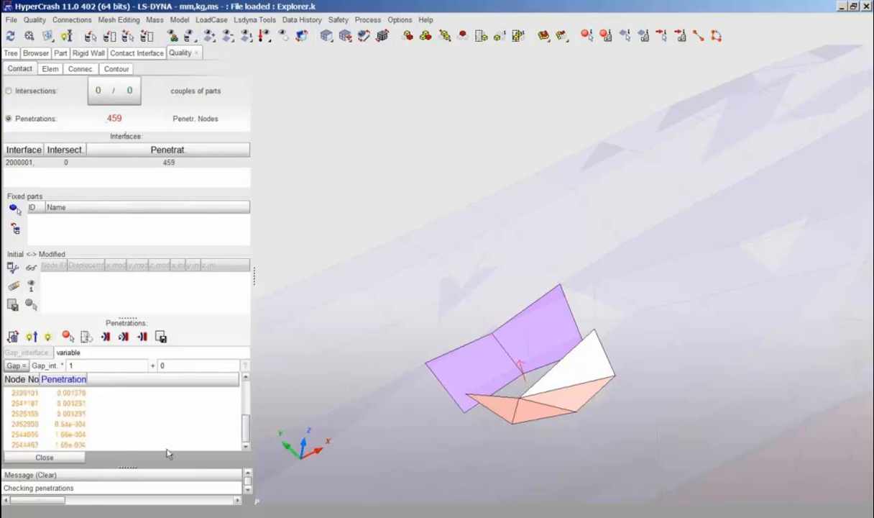
left_click(85, 446)
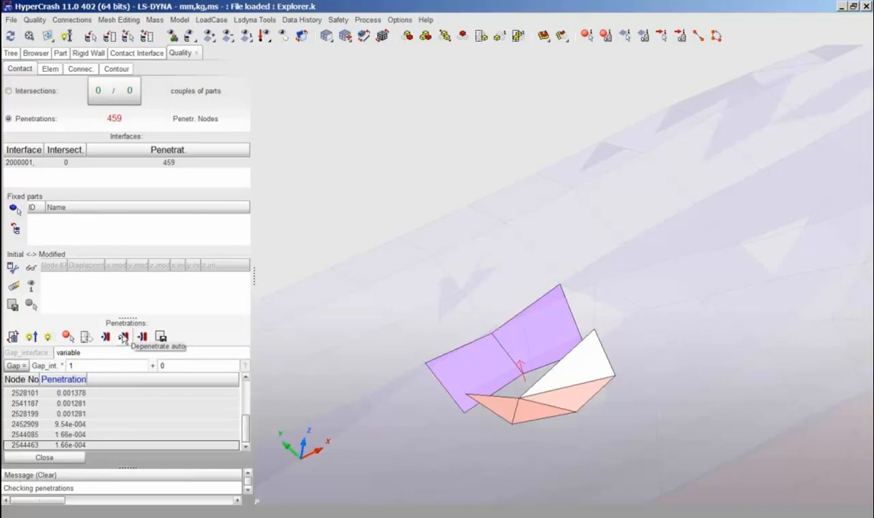
left_click(124, 337)
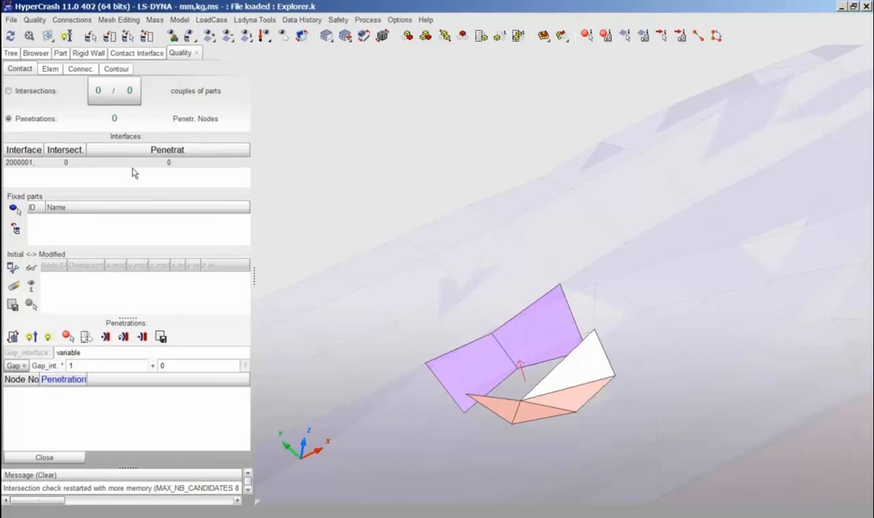
left_click(65, 458)
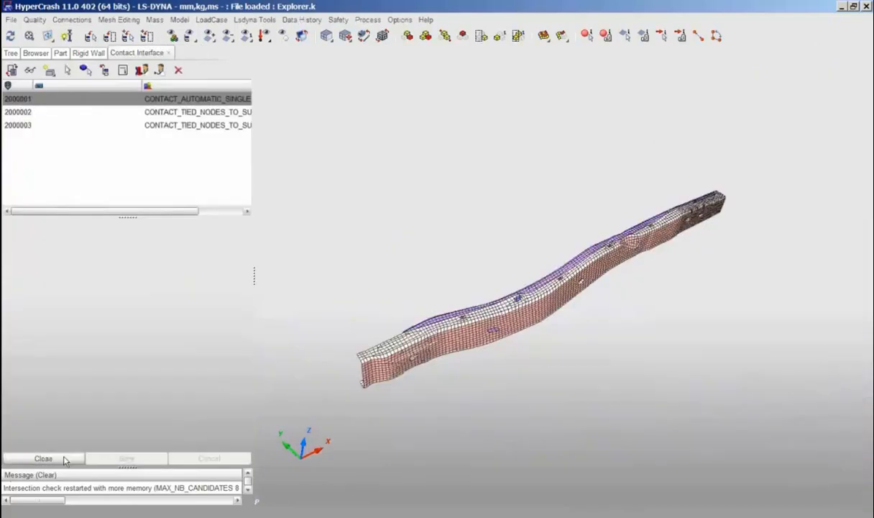
Show all parts of the vehicle again and turn the model to a side view
left_click(171, 36)
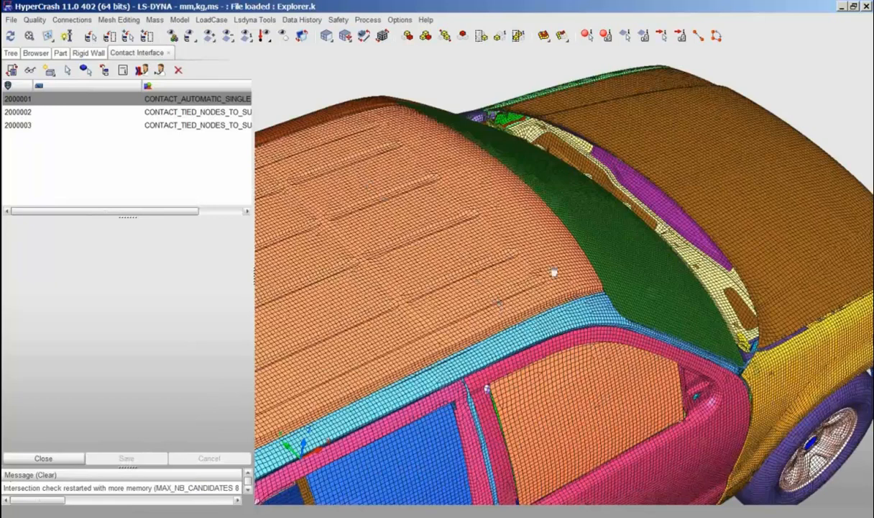
middle_click_drag(555, 273, 636, 205)
scroll(563, 273, "down", 5)
left_click_drag(562, 273, 522, 373)
middle_click_drag(522, 373, 562, 270)
scroll(568, 272, "up", 2)
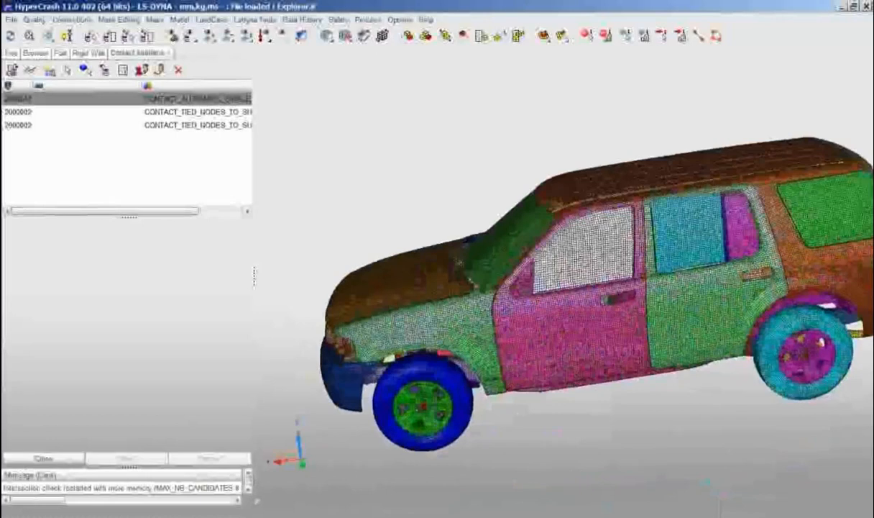
left_click_drag(568, 272, 524, 297)
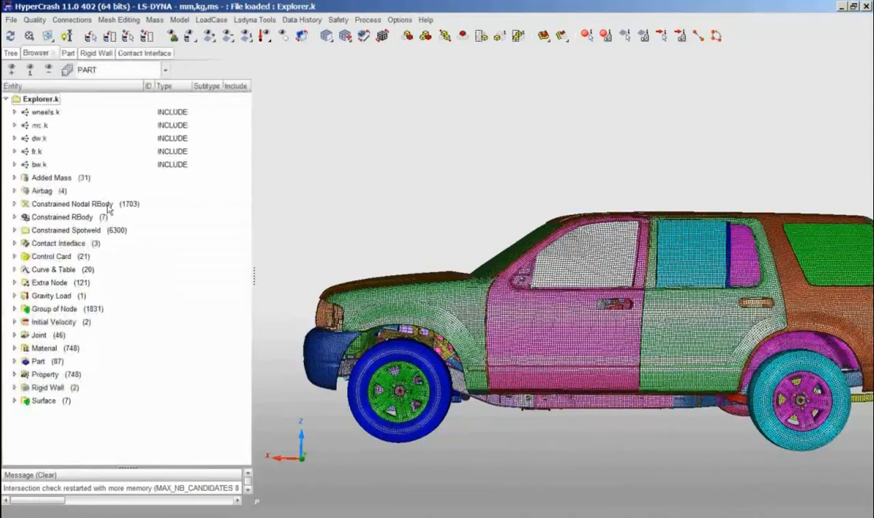
Check the contents of the wheels.k include and isolate that include with the rest of the vehicle transparent
left_click(15, 112)
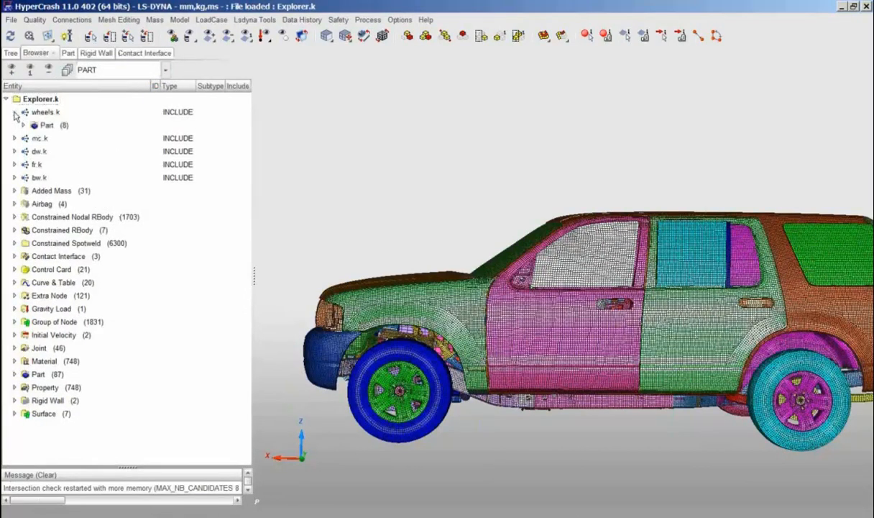
left_click(14, 113)
left_click(14, 125)
left_click(15, 125)
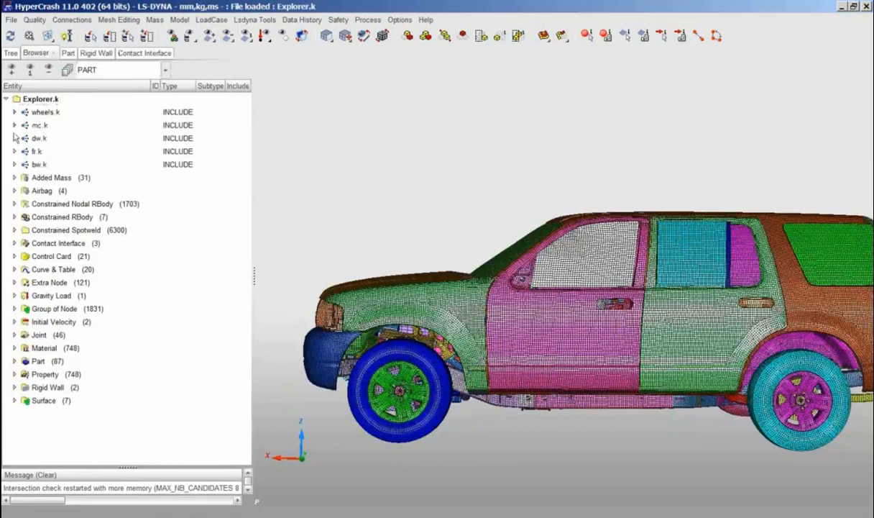
left_click(49, 113)
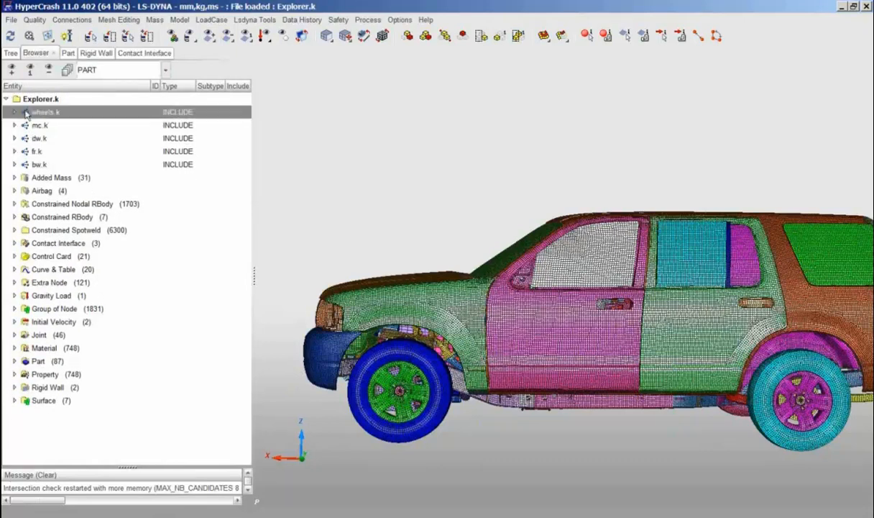
right_click(49, 112)
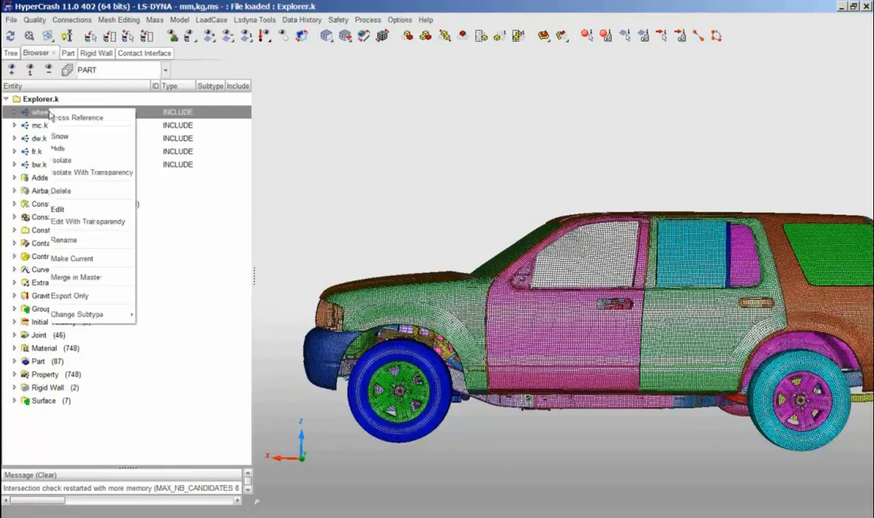
left_click(92, 172)
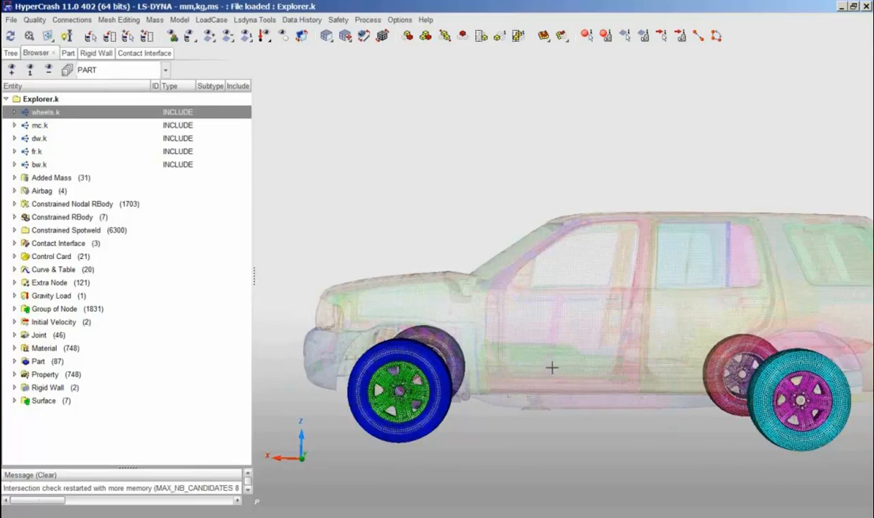
middle_click_drag(639, 353, 604, 343)
left_click_drag(674, 301, 726, 263)
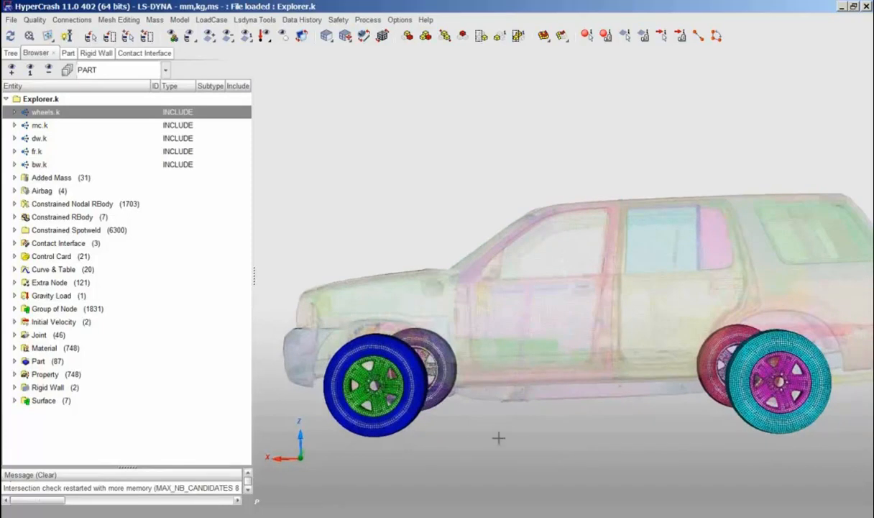
key("p")
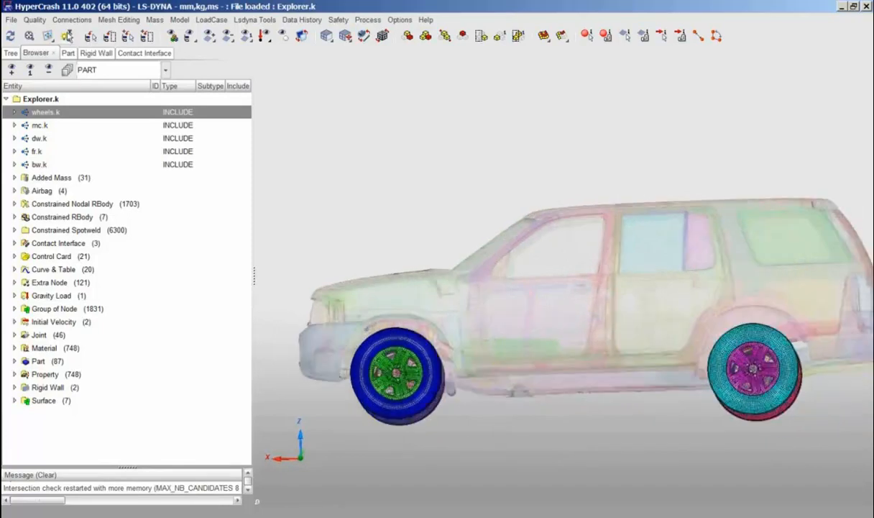
Switch the isolated wheels to the XZ view and examine the front wheel up close
left_click(46, 37)
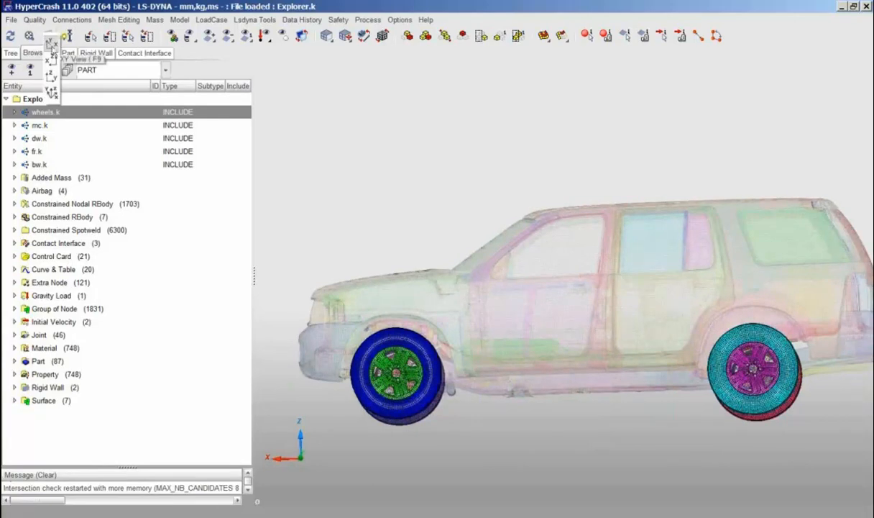
left_click(51, 57)
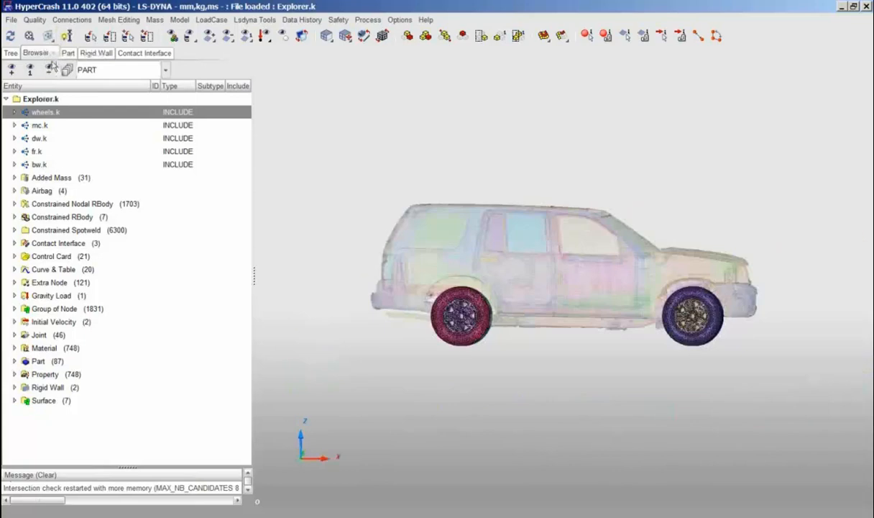
left_click(48, 36)
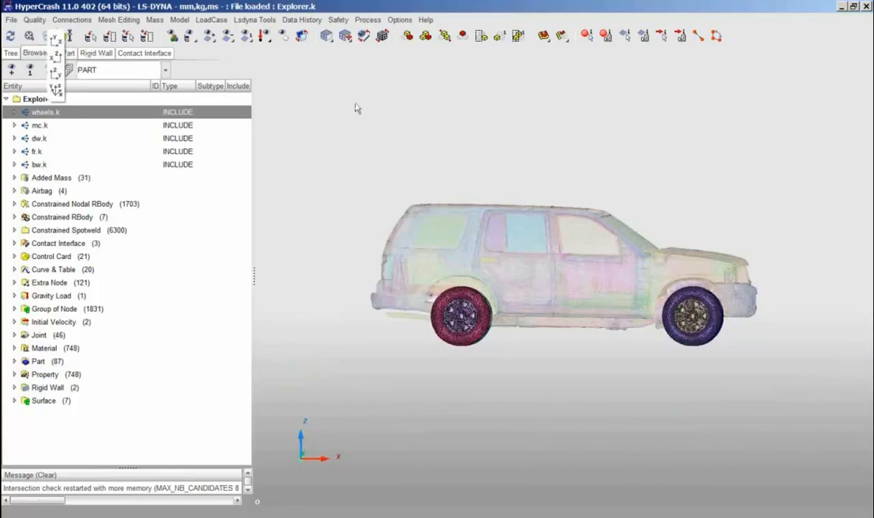
left_click(467, 238)
middle_click_drag(496, 252, 454, 264)
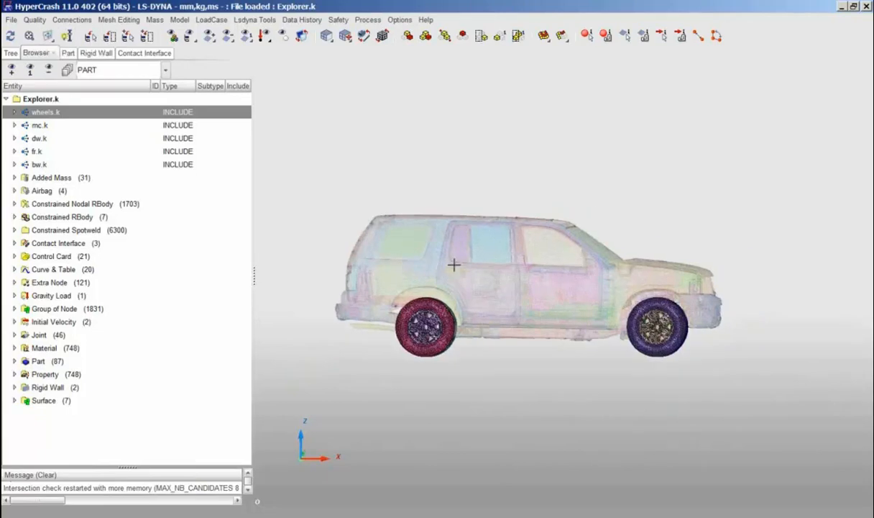
right_click_drag(454, 264, 681, 315)
middle_click_drag(681, 314, 591, 266)
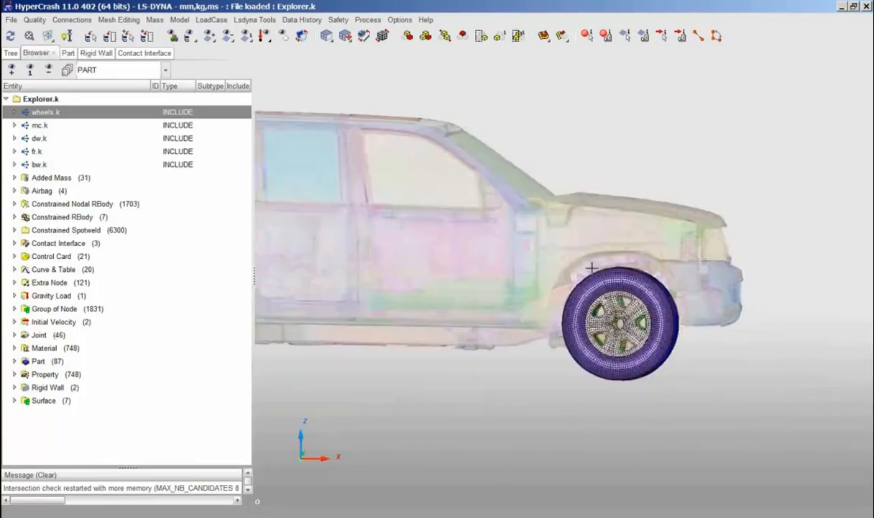
right_click_drag(591, 266, 591, 272)
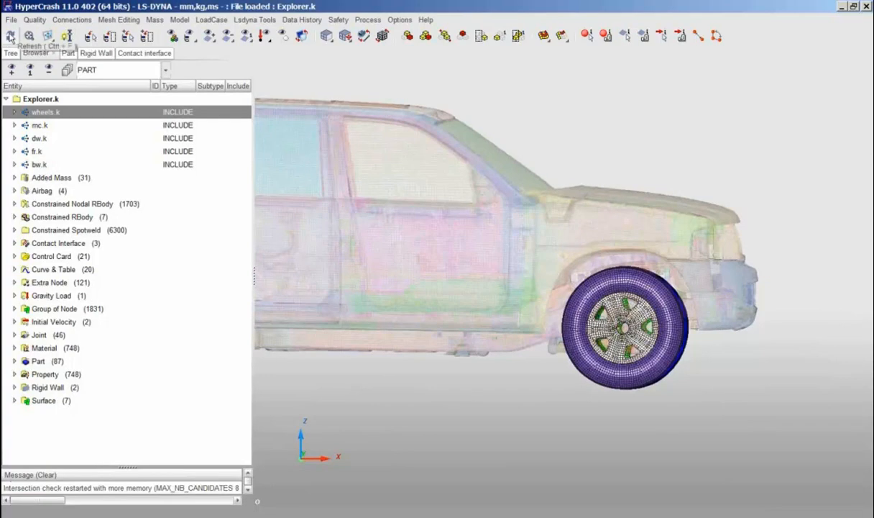
Restore the normal display of the whole vehicle around the front wheel
left_click(10, 36)
middle_click_drag(542, 227, 587, 219)
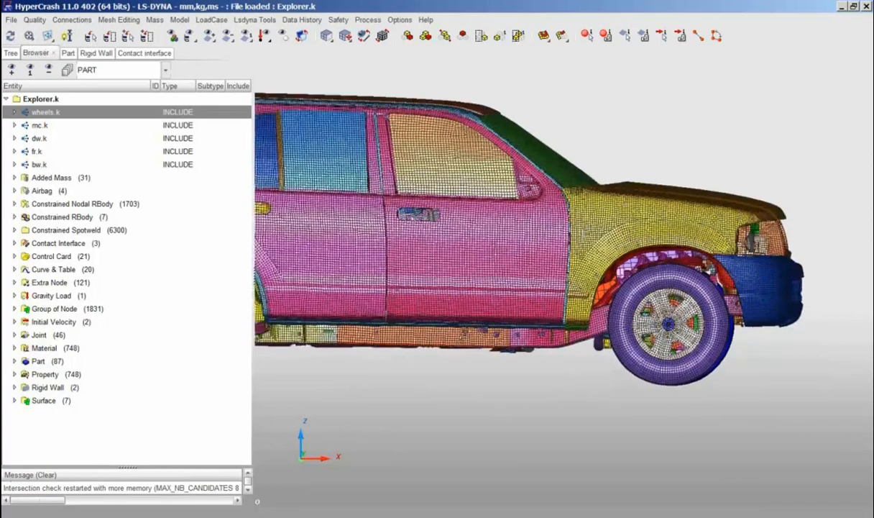
right_click_drag(587, 219, 587, 234)
left_click_drag(587, 234, 598, 250)
middle_click_drag(599, 250, 579, 248)
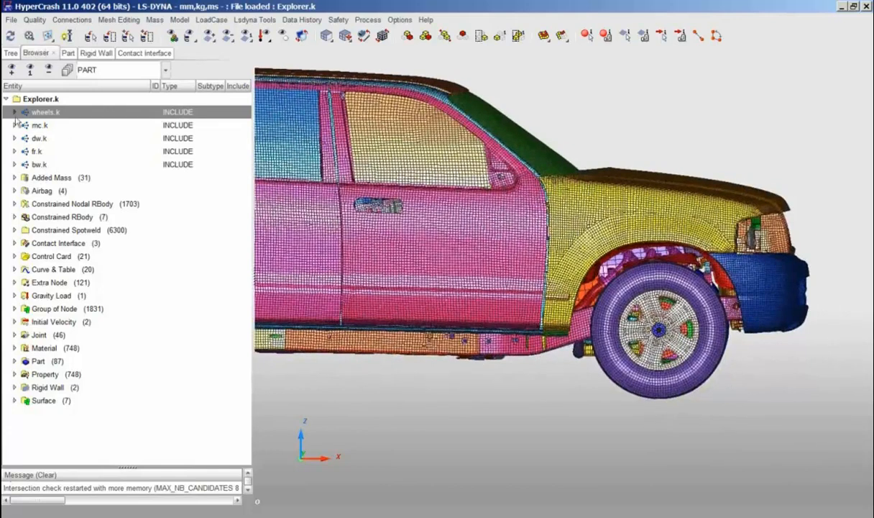
Change the subtype of the wheels.k include to *INCLUDE_TRANSFORM
left_click(15, 113)
left_click(15, 113)
right_click(34, 112)
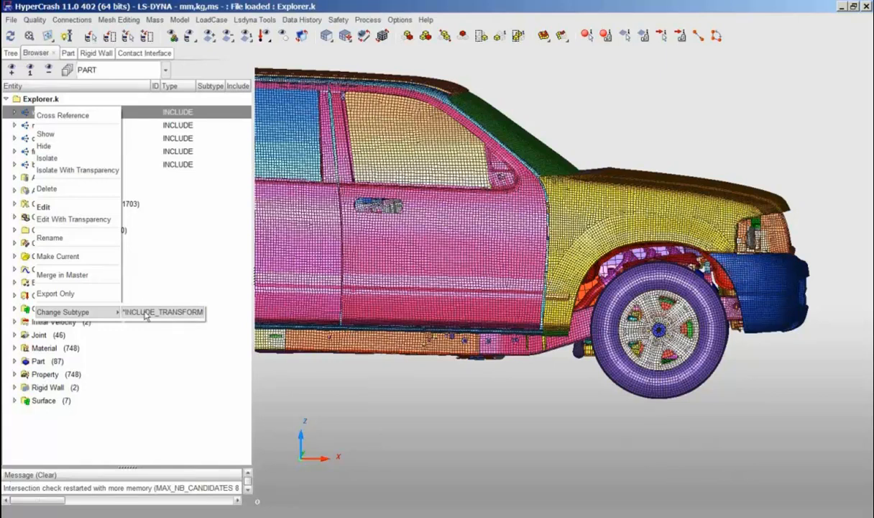
left_click(146, 314)
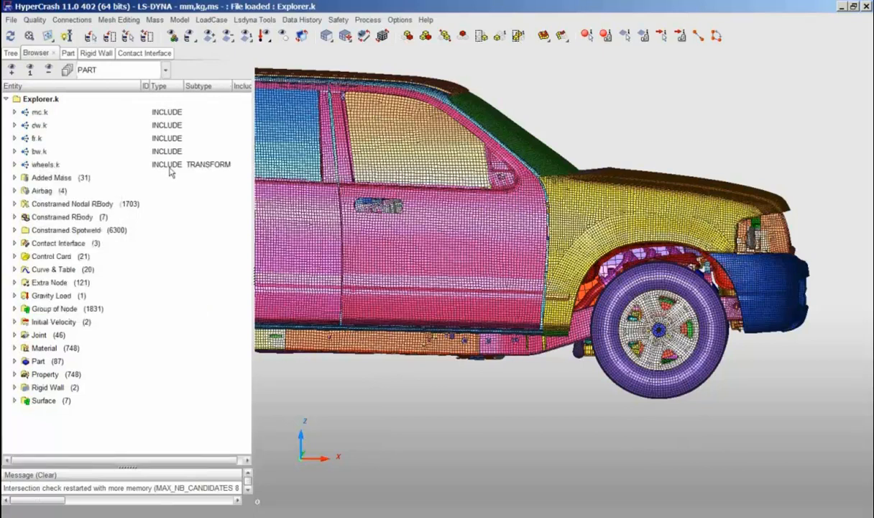
Open the wheels.k transform include for editing with the vehicle's front wheel in view
left_click(14, 165)
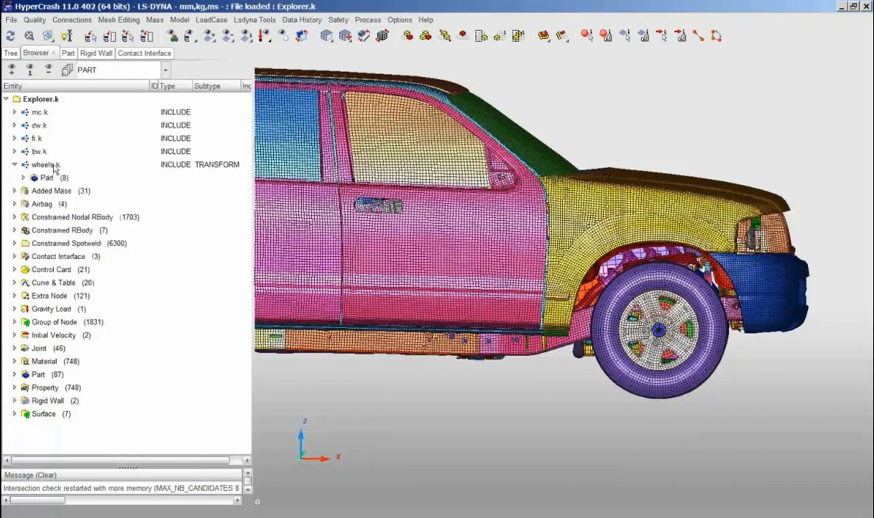
left_click(196, 166)
right_click(196, 166)
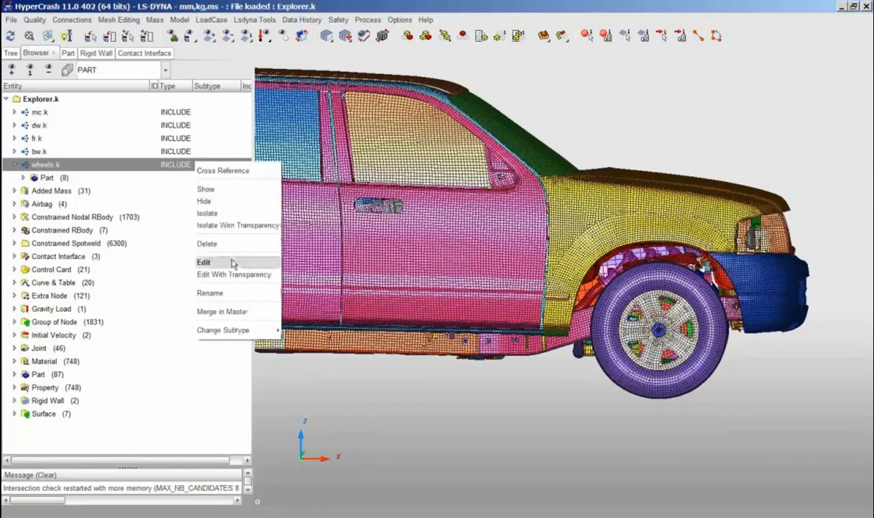
left_click(203, 263)
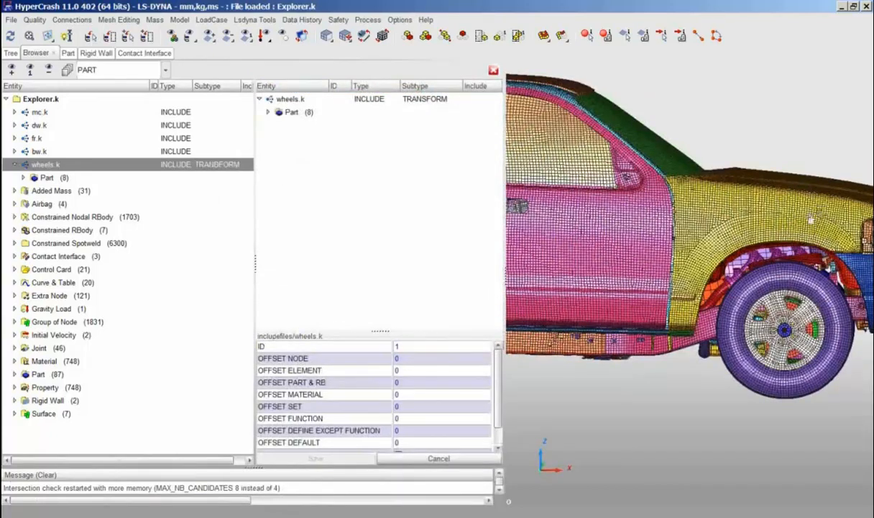
left_click_drag(768, 210, 809, 215)
middle_click_drag(809, 215, 683, 196)
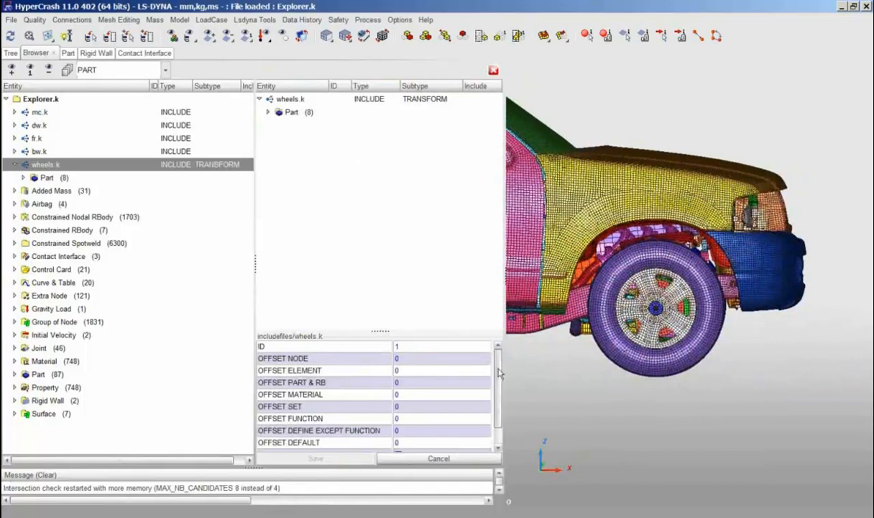
Create a new transformation definition for the wheels.k include and set its number of transformations to 1
left_click_drag(499, 368, 499, 366)
scroll(504, 386, "down", 2)
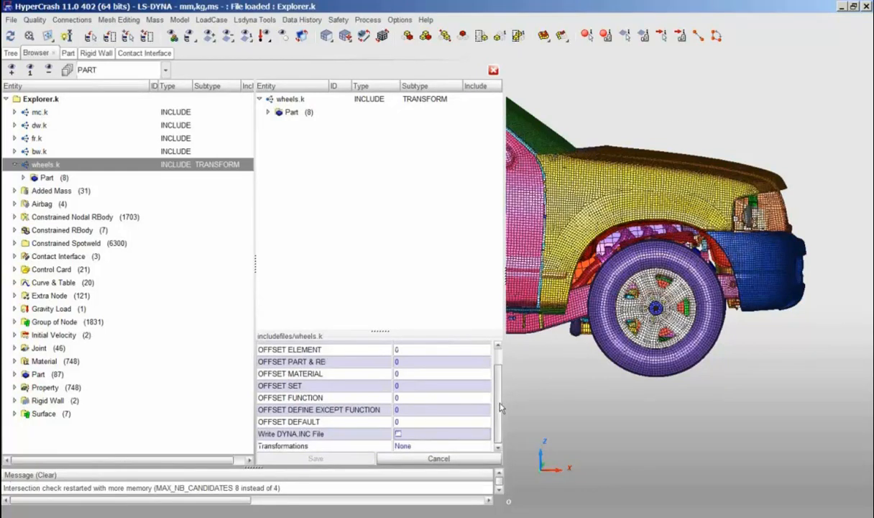
left_click(421, 445)
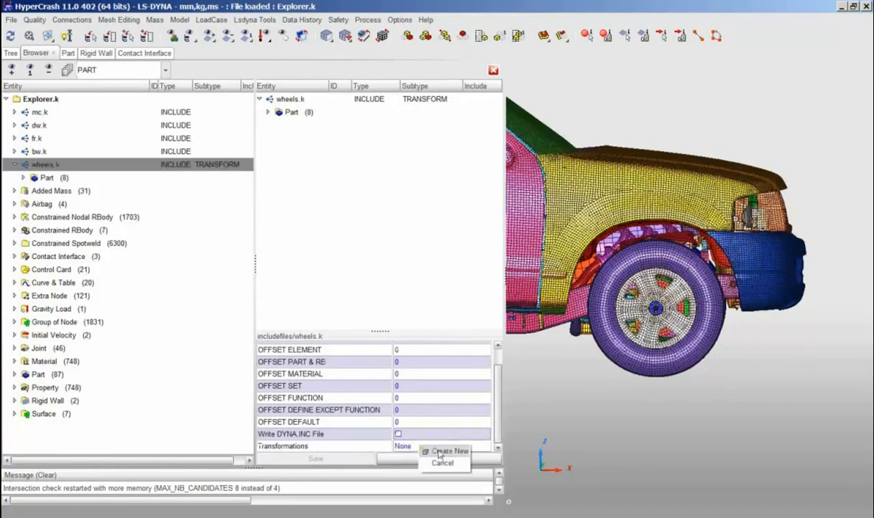
left_click(444, 451)
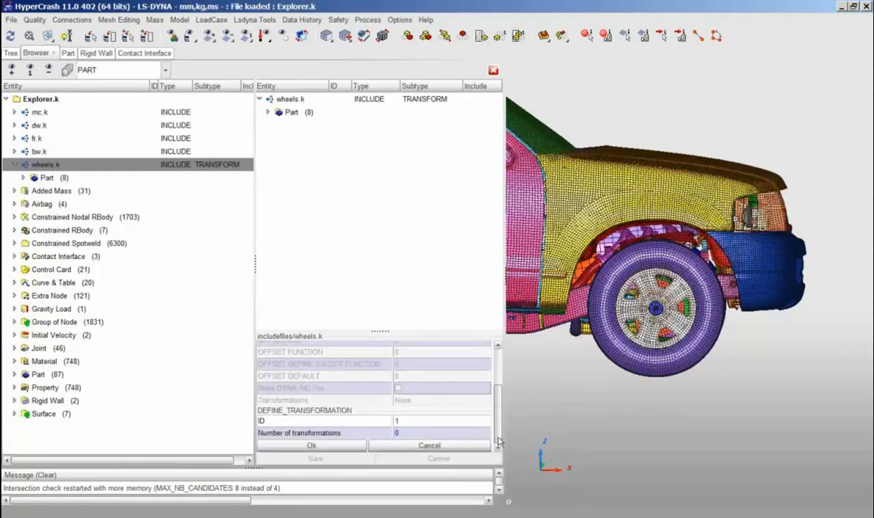
left_click(407, 431)
type("1")
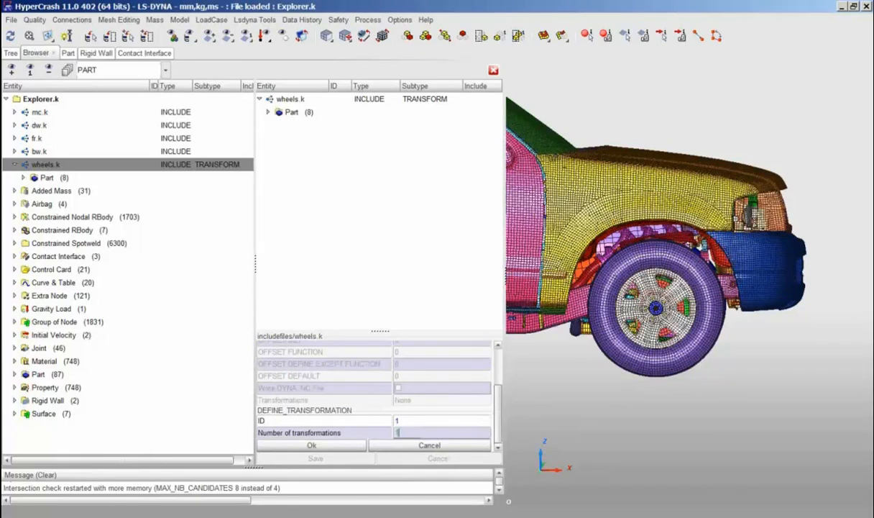
key("Return")
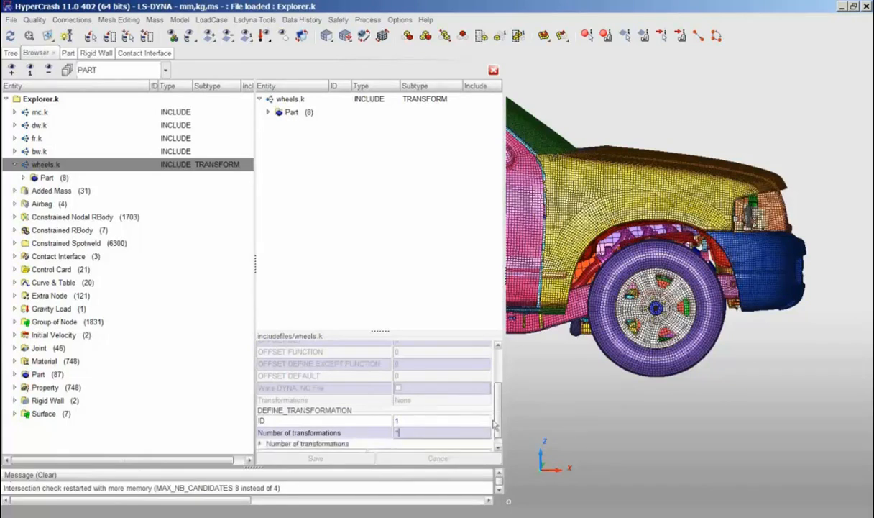
scroll(495, 425, "down", 1)
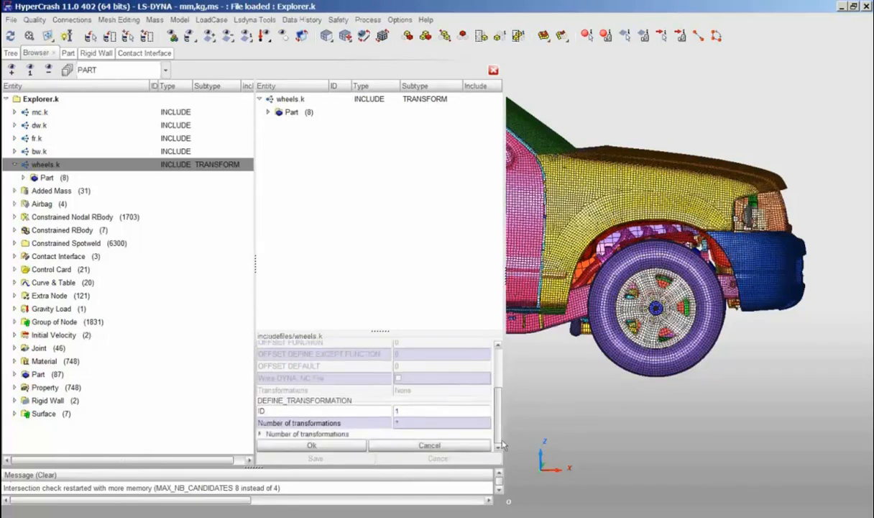
Create a new translation as Transformations - 1 of the wheels.k transformation definition
left_click(260, 433)
scroll(419, 430, "down", 1)
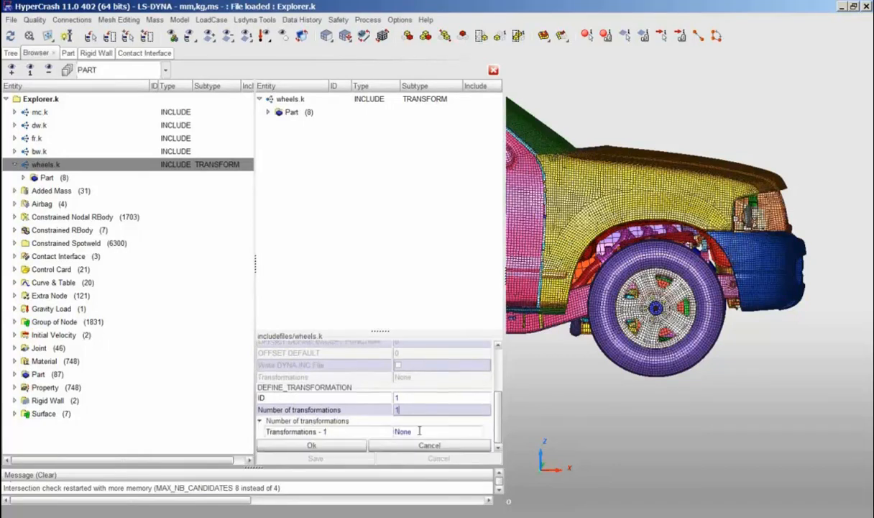
left_click(419, 430)
mouse_move(468, 436)
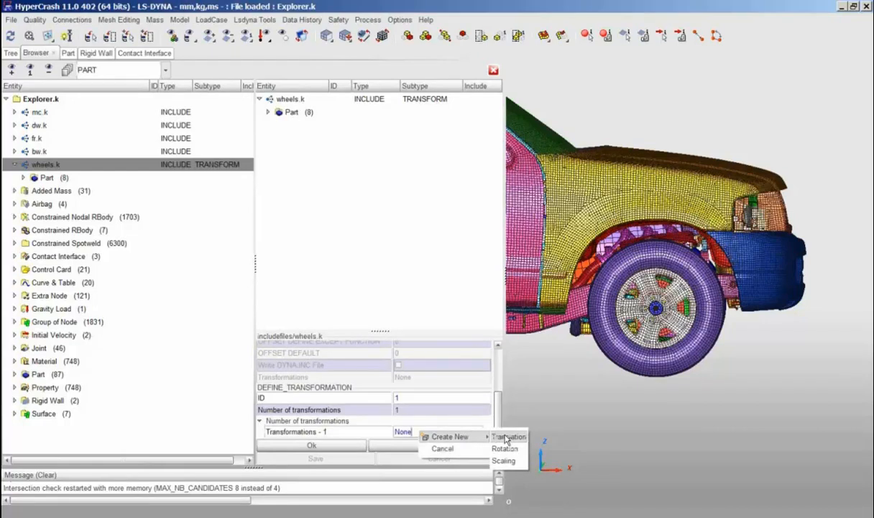
left_click(507, 437)
scroll(502, 419, "down", 2)
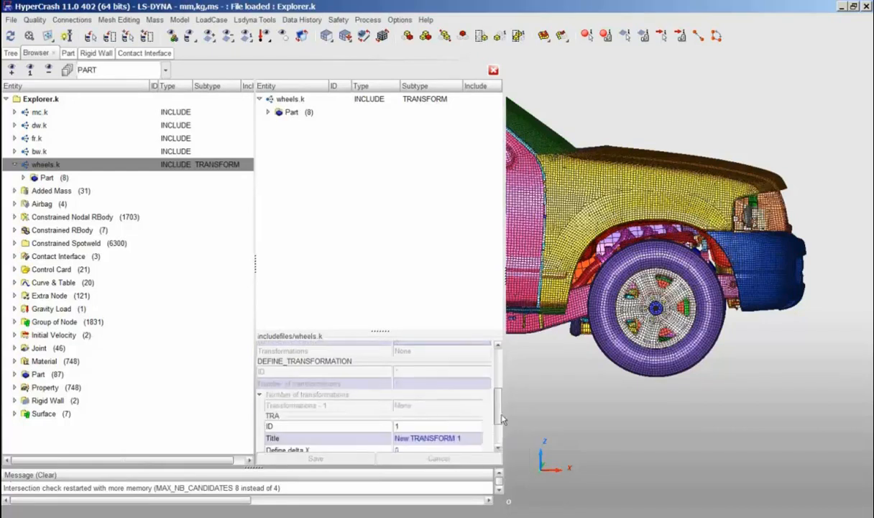
scroll(502, 419, "down", 3)
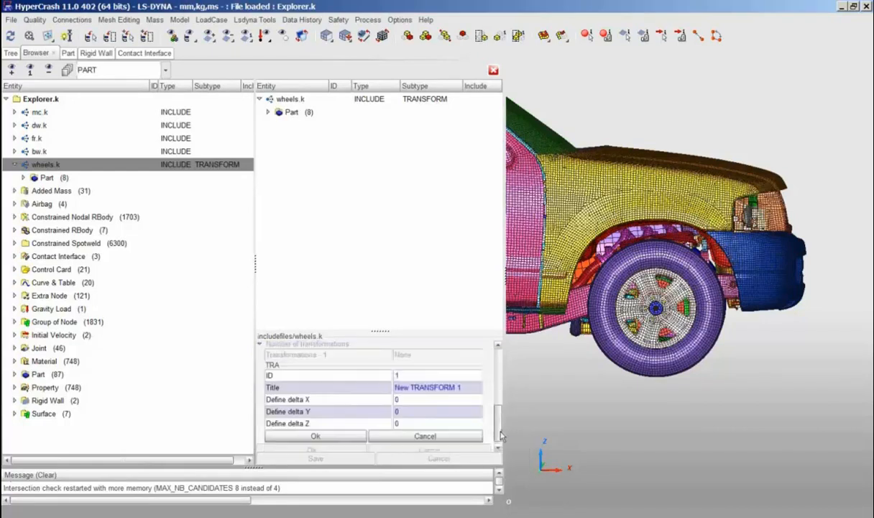
Set the translation's delta Z to 100 and accept both the translation and the transformation definition
left_click(409, 418)
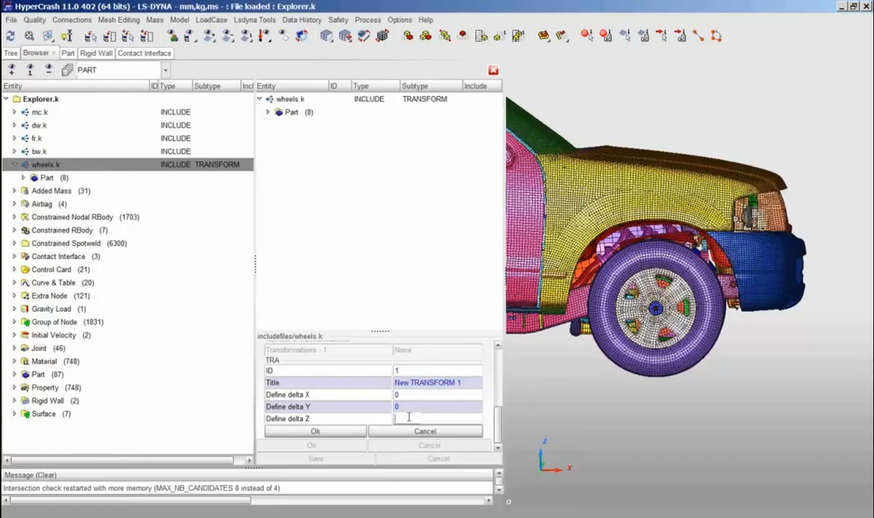
key("BackSpace")
type("100.")
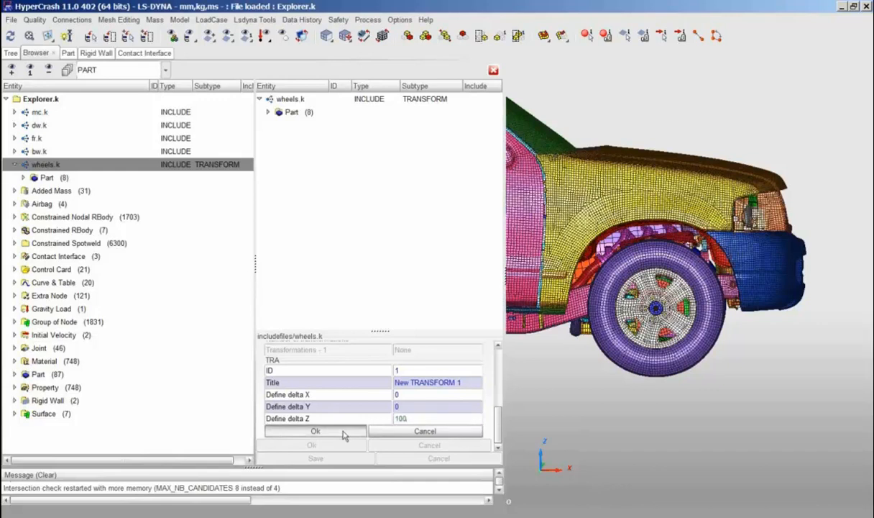
left_click(345, 431)
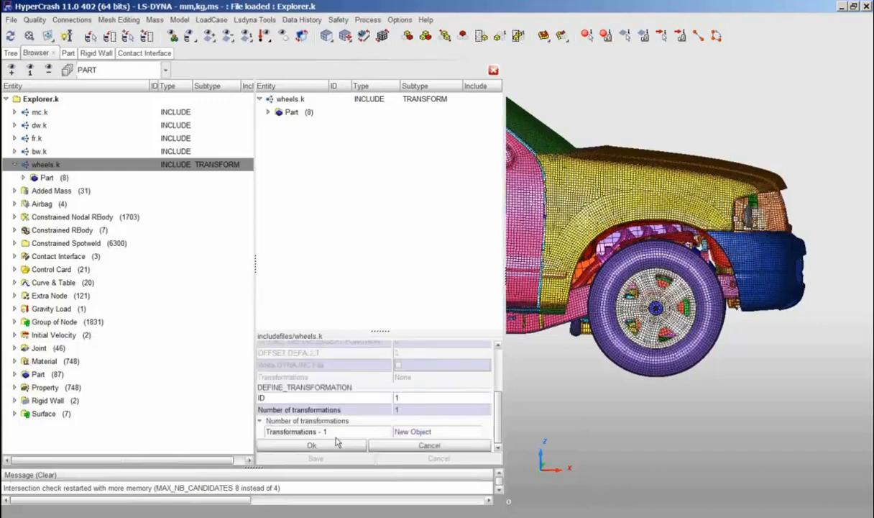
left_click(331, 445)
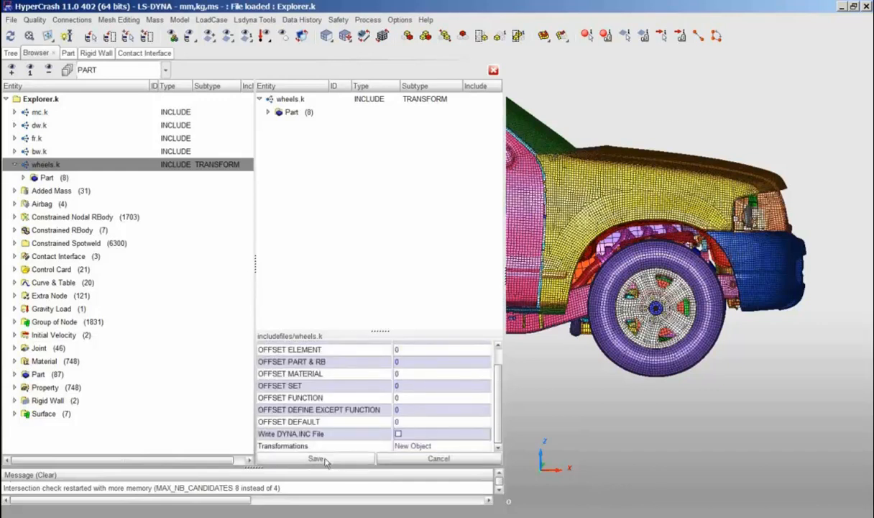
Save the wheels.k transform include with its translation, inspect the shifted wheel, and close the include editor
left_click(317, 458)
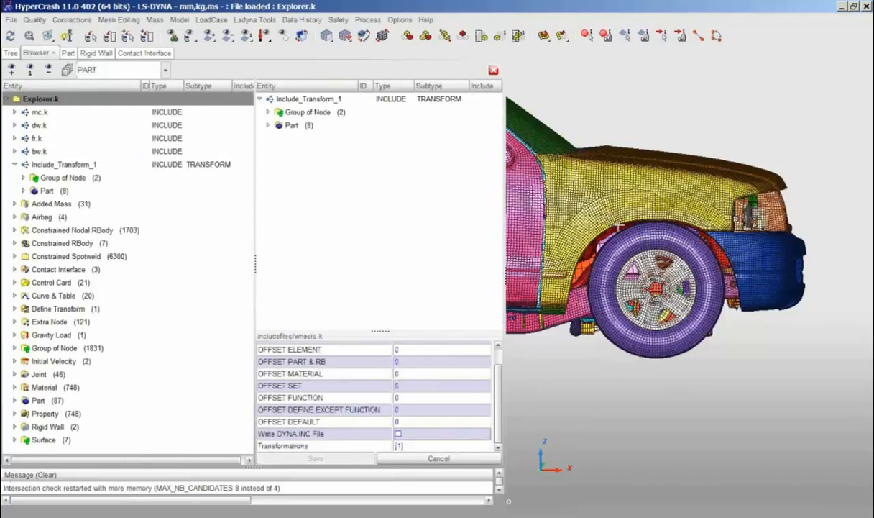
middle_click_drag(691, 235, 687, 275)
scroll(696, 301, "up", 2)
scroll(699, 308, "down", 1)
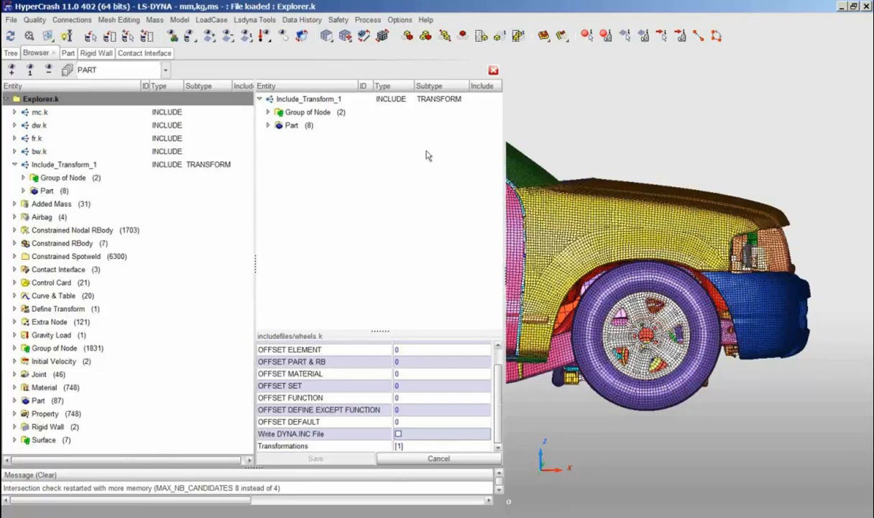
left_click(493, 71)
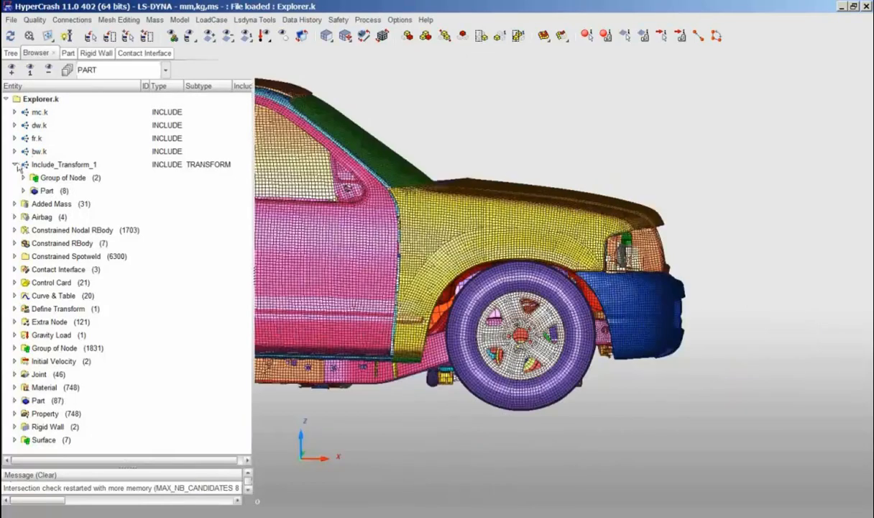
left_click(16, 165)
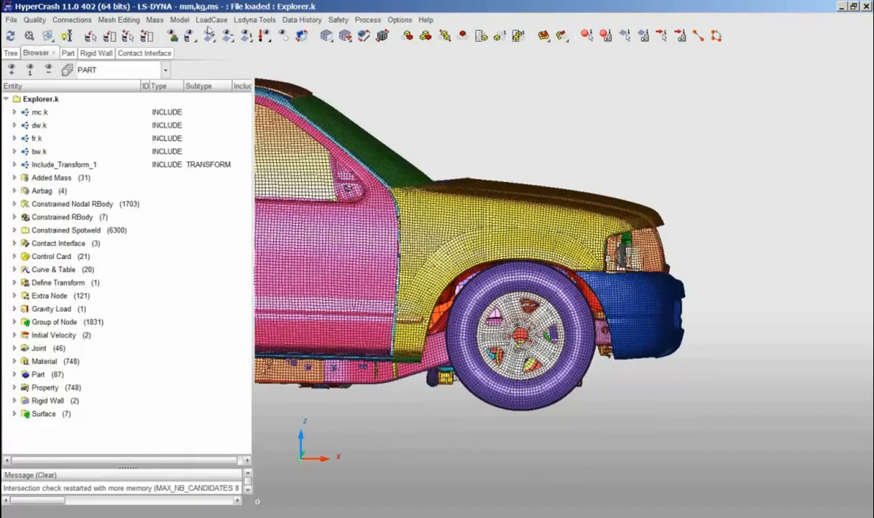
Create a new LS-DYNA parameter of type FLOAT and title it &YOUNG
left_click(251, 20)
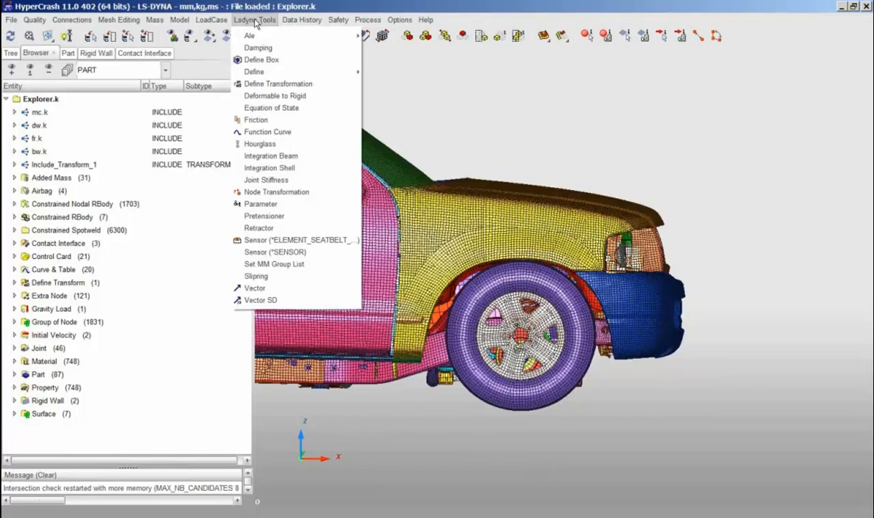
left_click(272, 207)
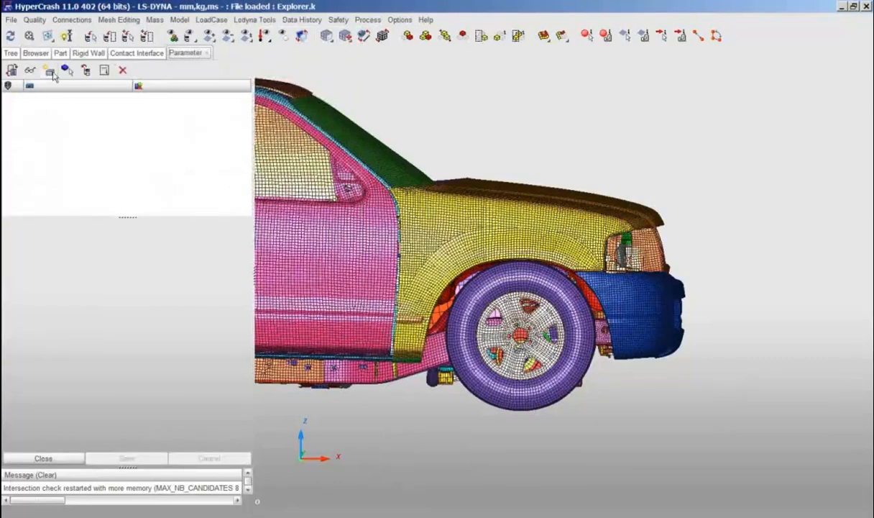
left_click(52, 75)
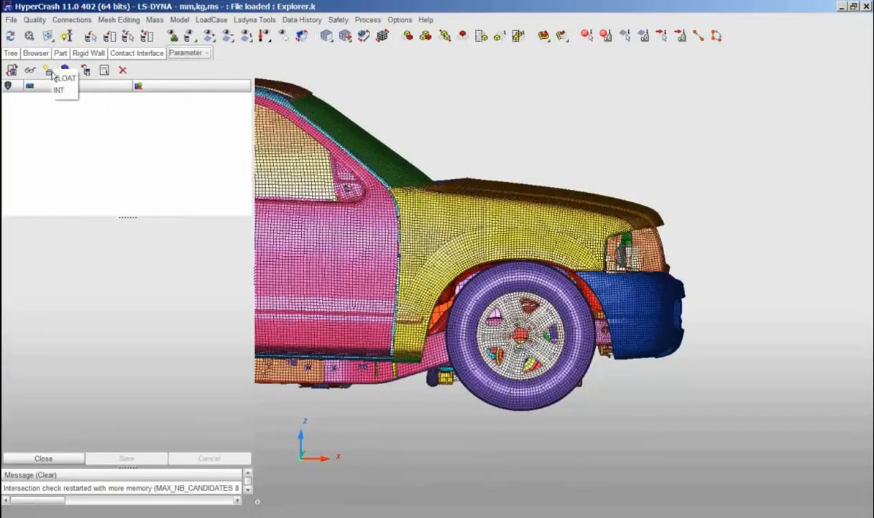
left_click(66, 78)
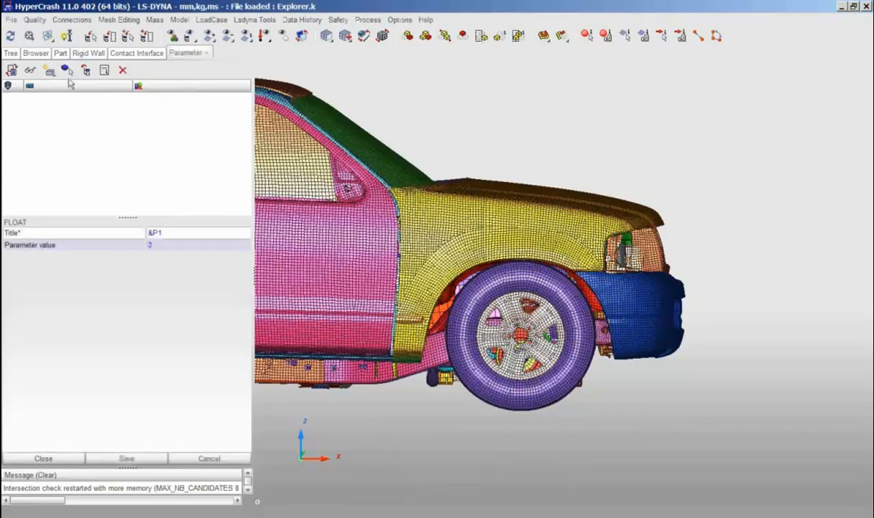
left_click(182, 232)
key("BackSpace")
key("BackSpace")
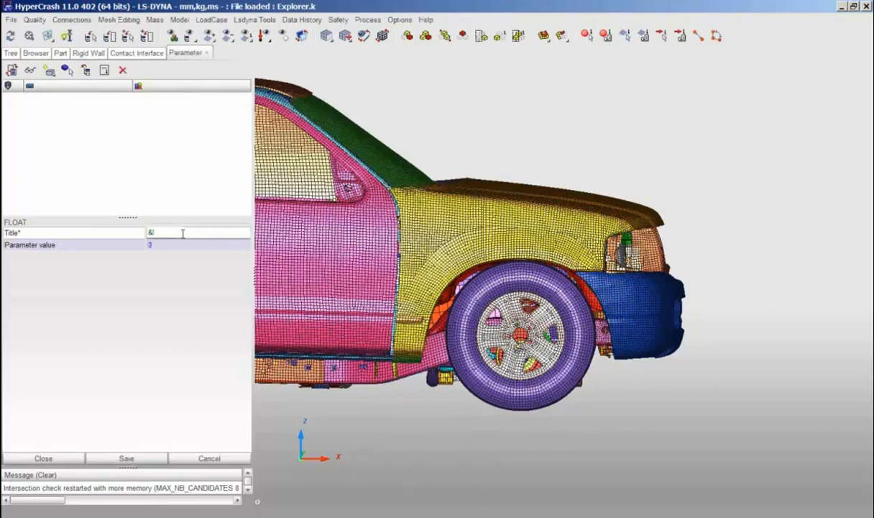
type("E")
key("BackSpace")
type("YOUNG")
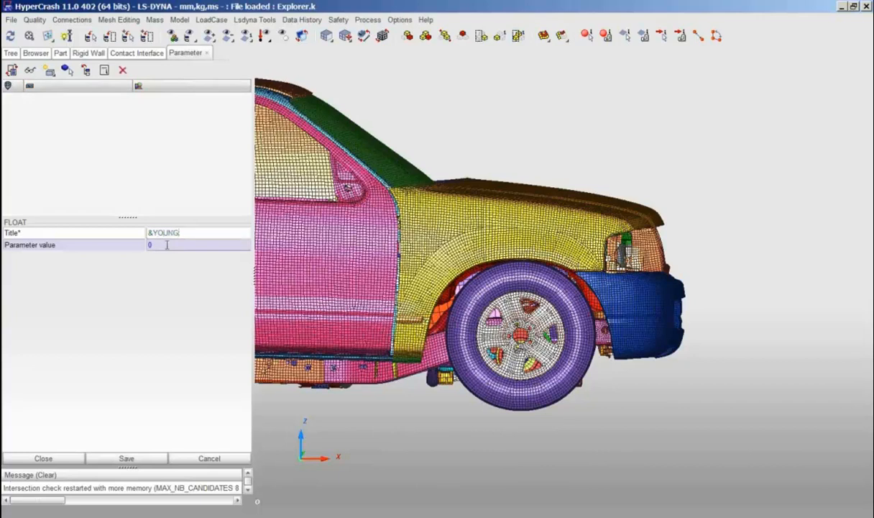
Set the &YOUNG parameter's value to 210000 and save the parameter
left_click(167, 245)
type("210")
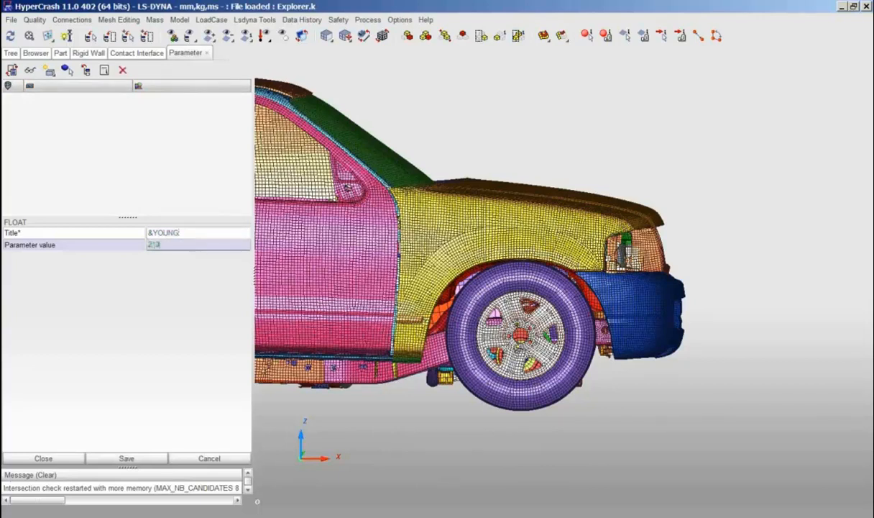
type("000")
key("Return")
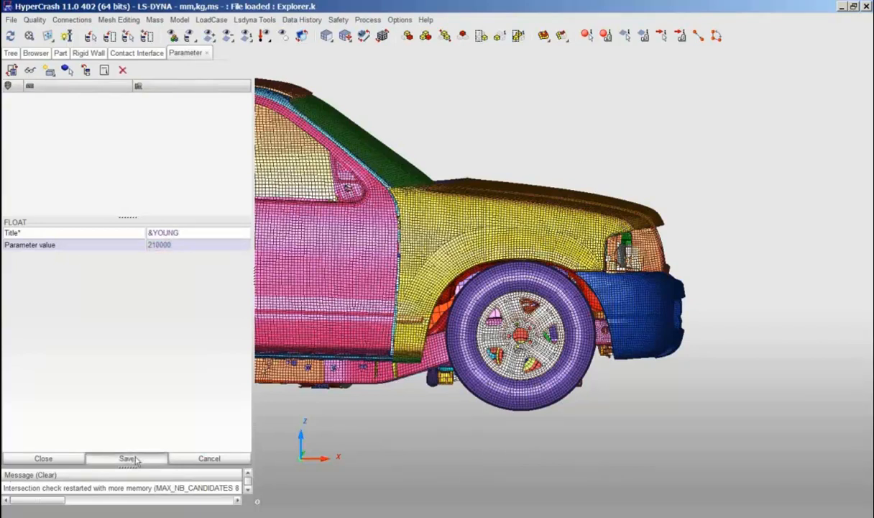
left_click(127, 458)
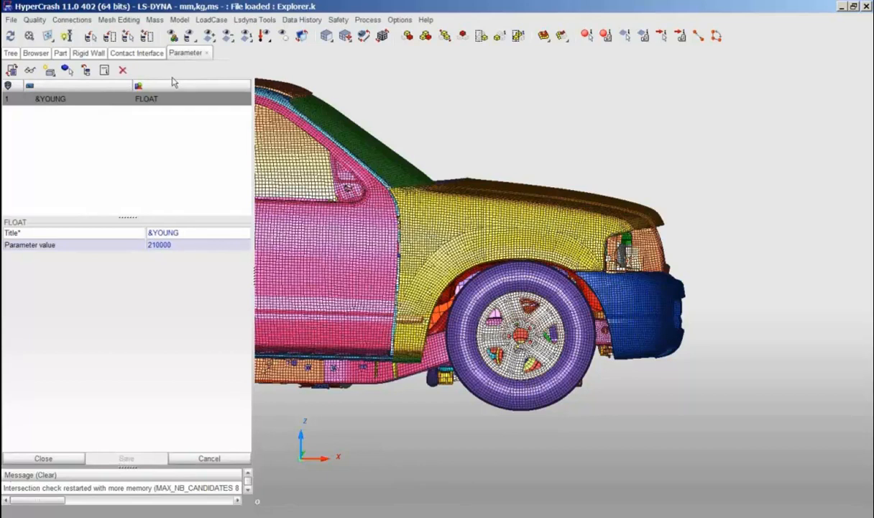
Open the list of the model's materials
left_click(180, 20)
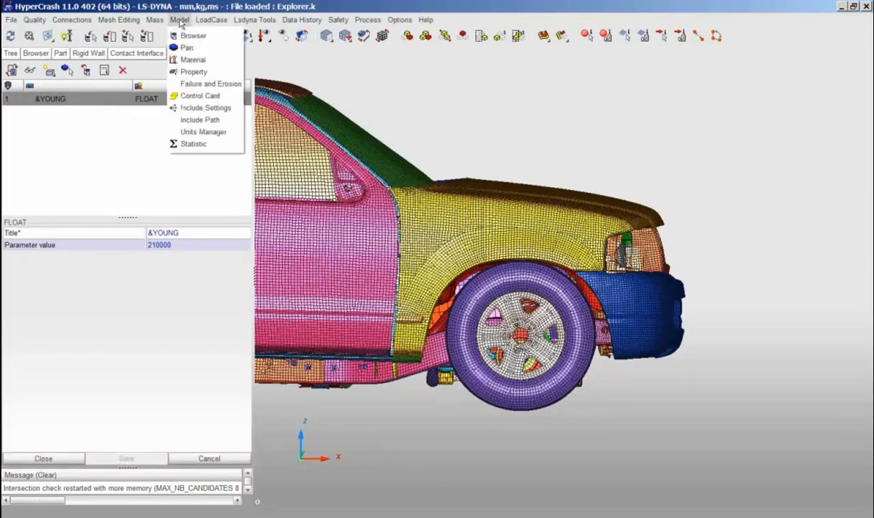
left_click(192, 59)
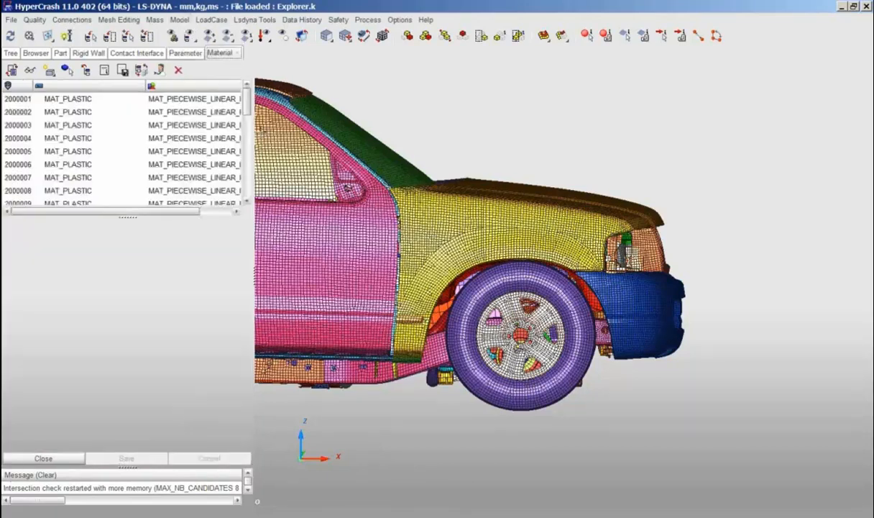
Assign the &YOUNG parameter to the Young modulus of material 2000001 and save the material
left_click(61, 98)
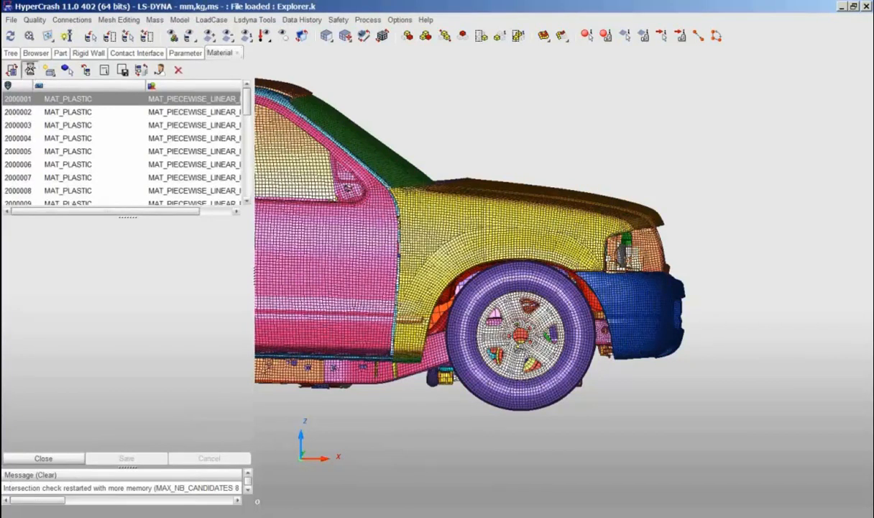
left_click(30, 69)
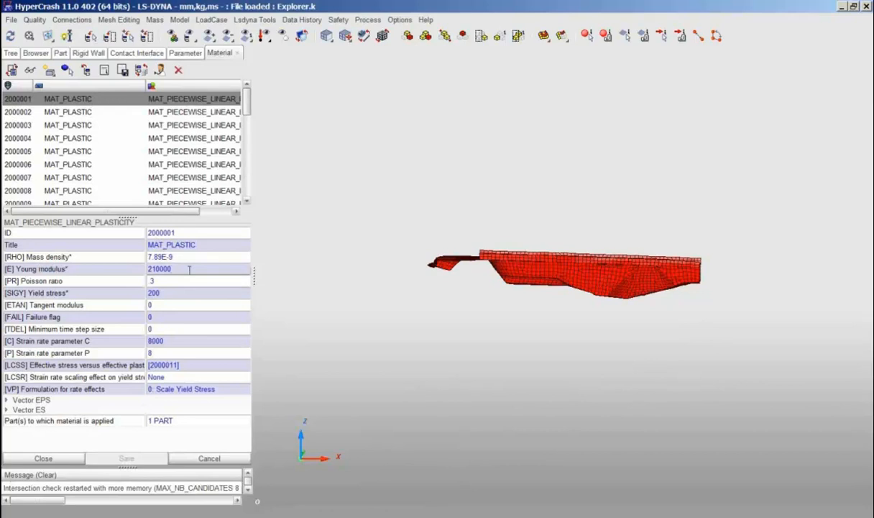
key("BackSpace")
key("BackSpace")
key("BackSpace")
key("BackSpace")
key("BackSpace")
key("BackSpace")
type("0")
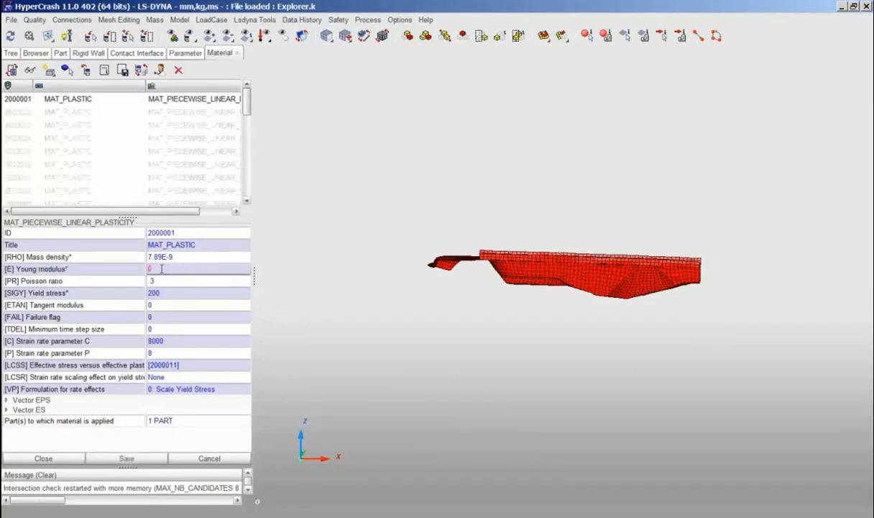
right_click(151, 269)
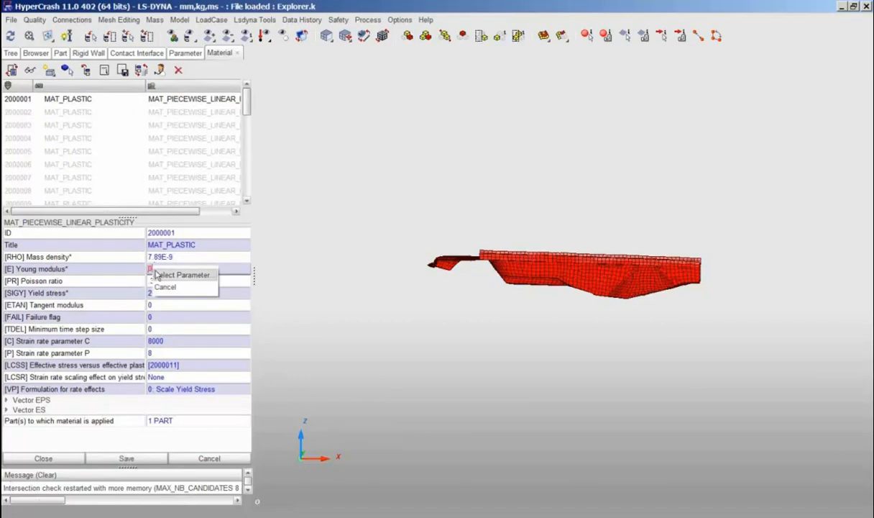
left_click(181, 275)
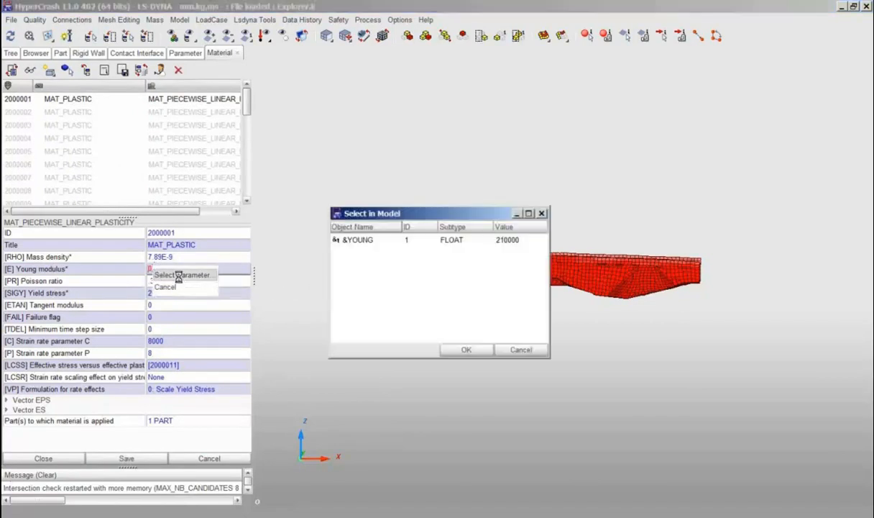
left_click(356, 241)
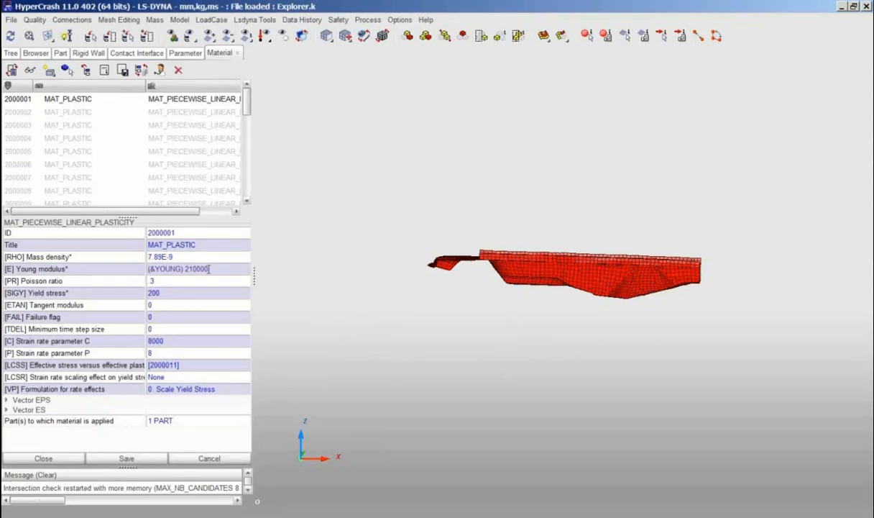
left_click(159, 458)
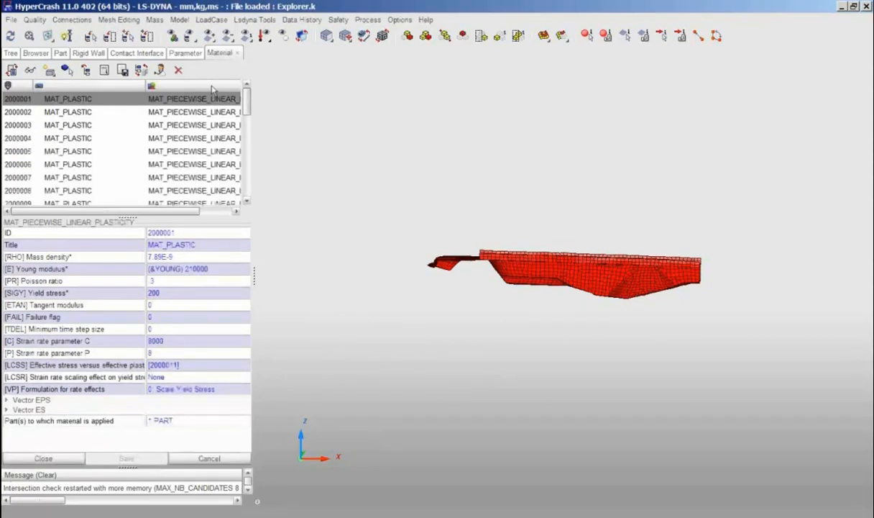
Set the value of the &YOUNG parameter to 70000 and save it
left_click(186, 53)
left_click(60, 101)
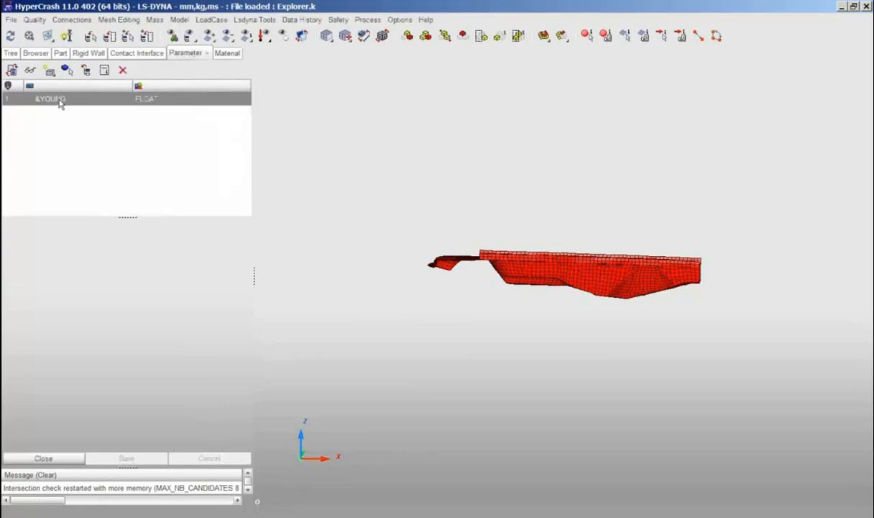
left_click(176, 246)
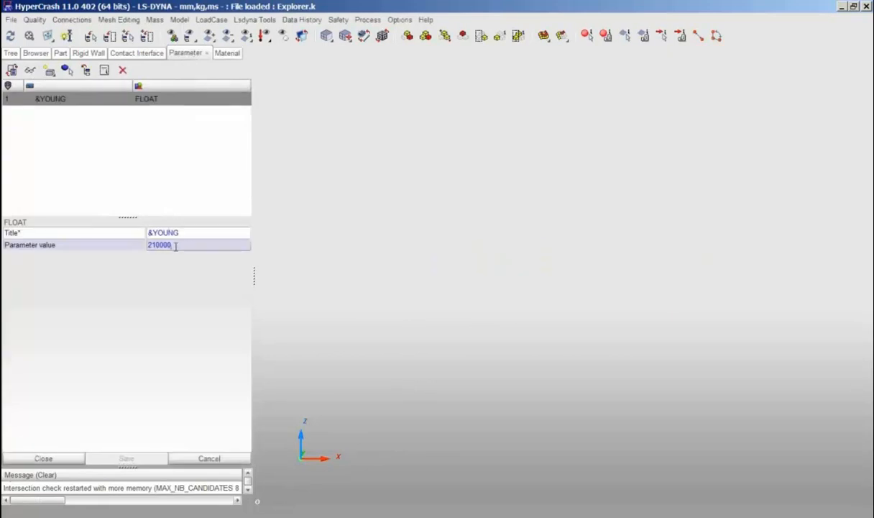
key("BackSpace")
key("BackSpace")
key("BackSpace")
key("BackSpace")
key("BackSpace")
key("BackSpace")
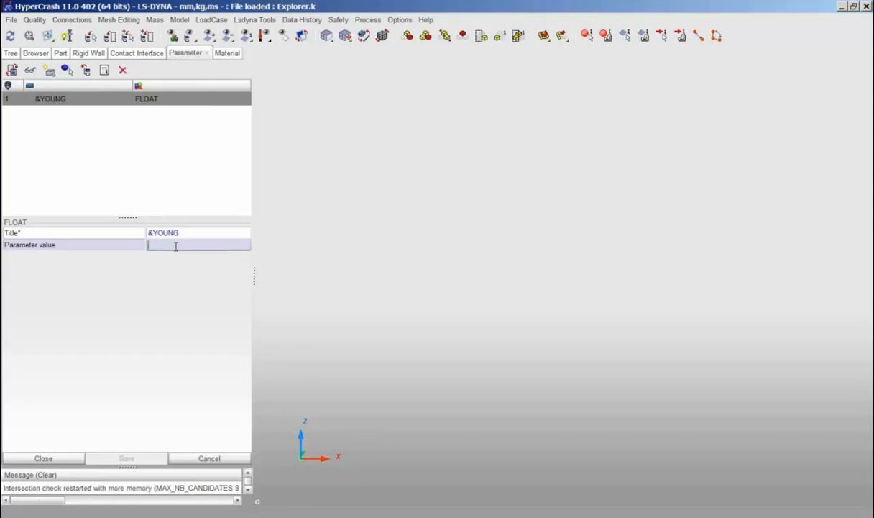
type("70000")
key("Return")
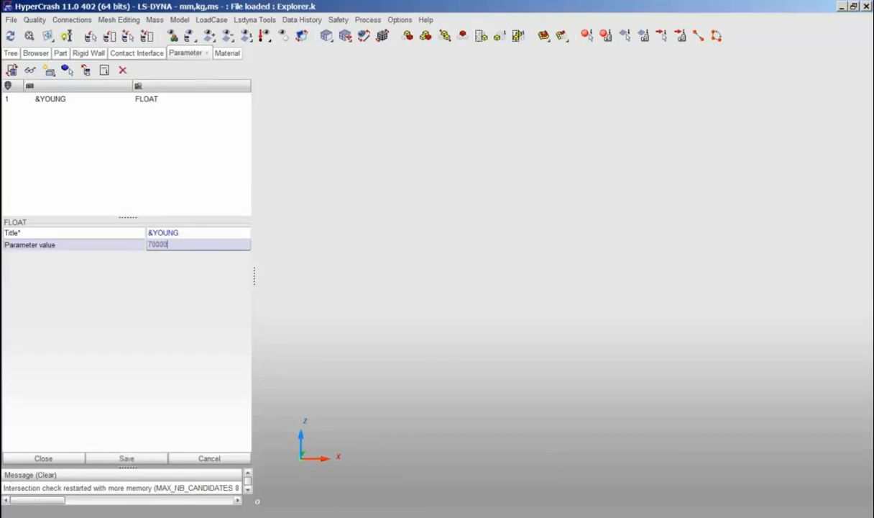
left_click(152, 458)
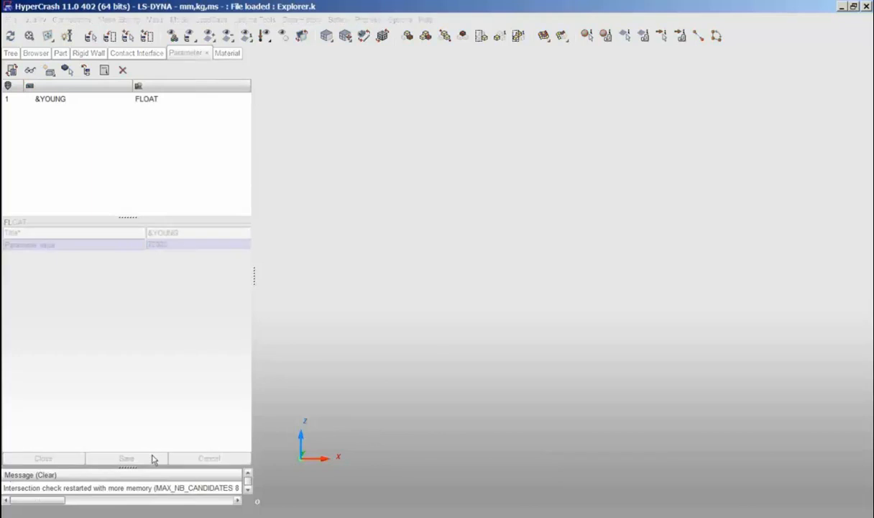
Reopen material 2000001 to check its Young modulus, and close the material editor
left_click(227, 54)
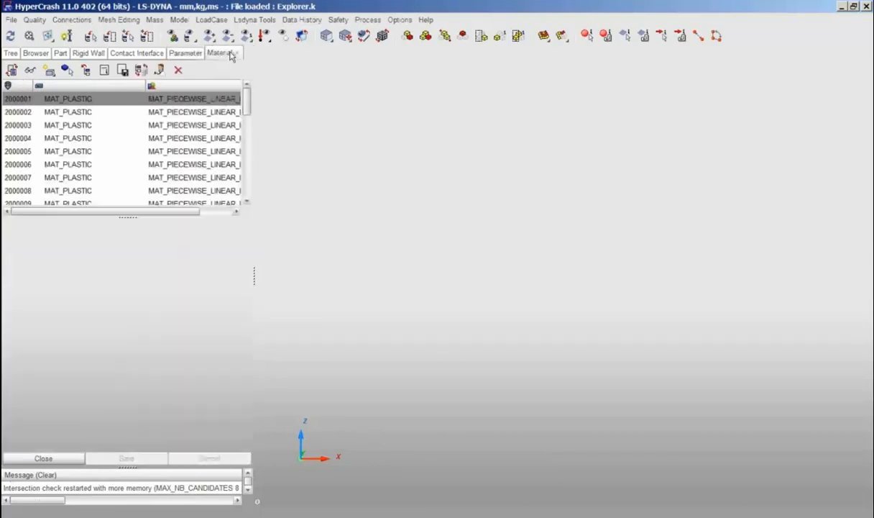
left_click(32, 72)
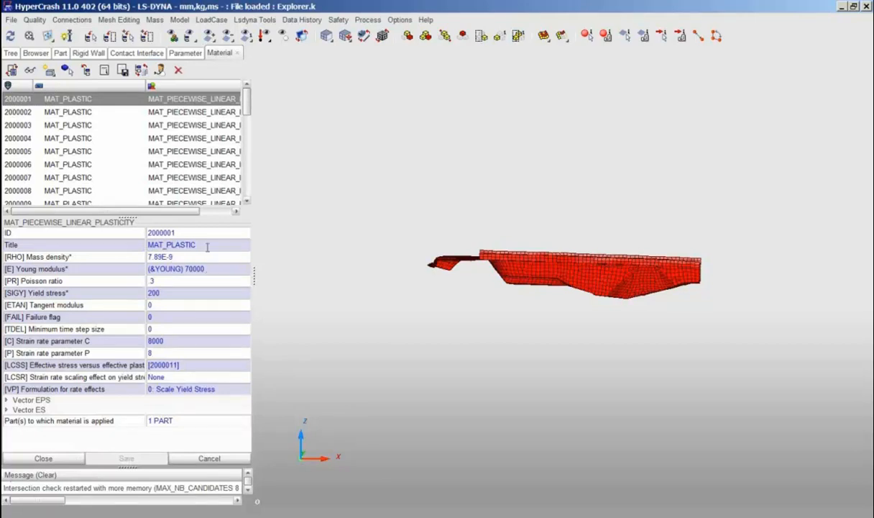
left_click(56, 461)
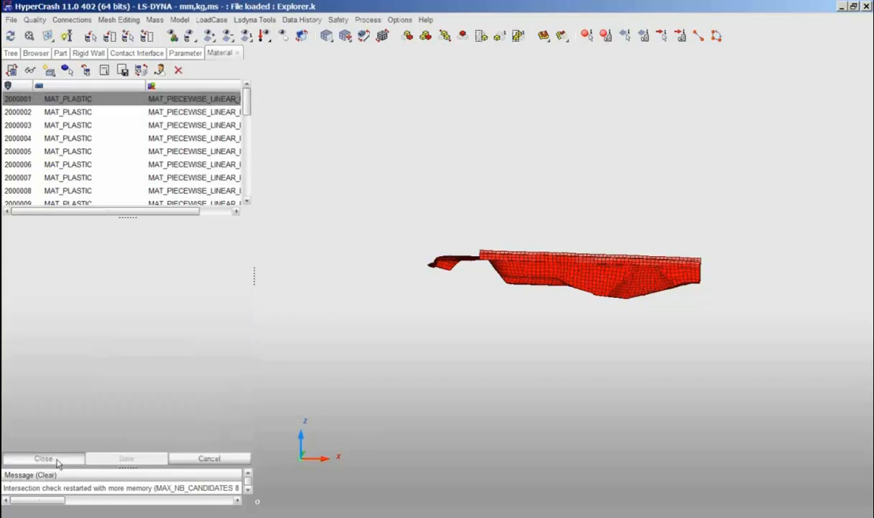
left_click(208, 460)
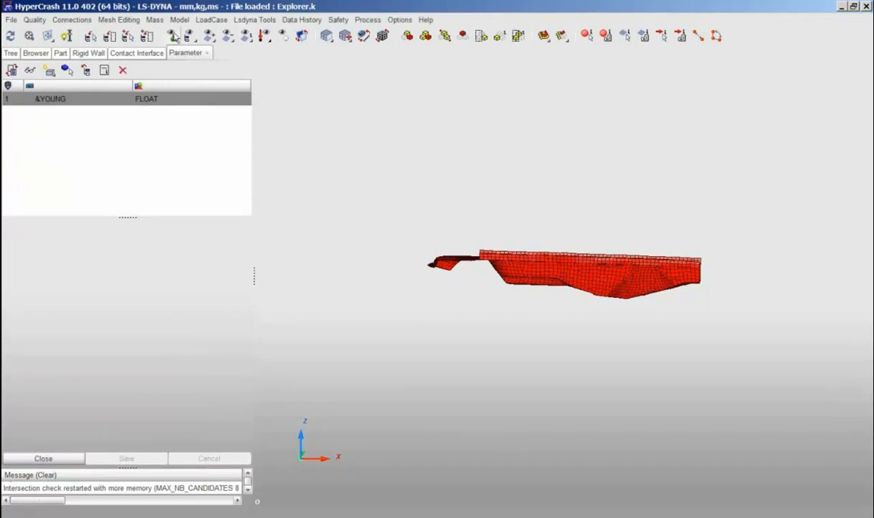
Display all parts of the vehicle again and orient the model in a front three-quarter view
left_click(173, 35)
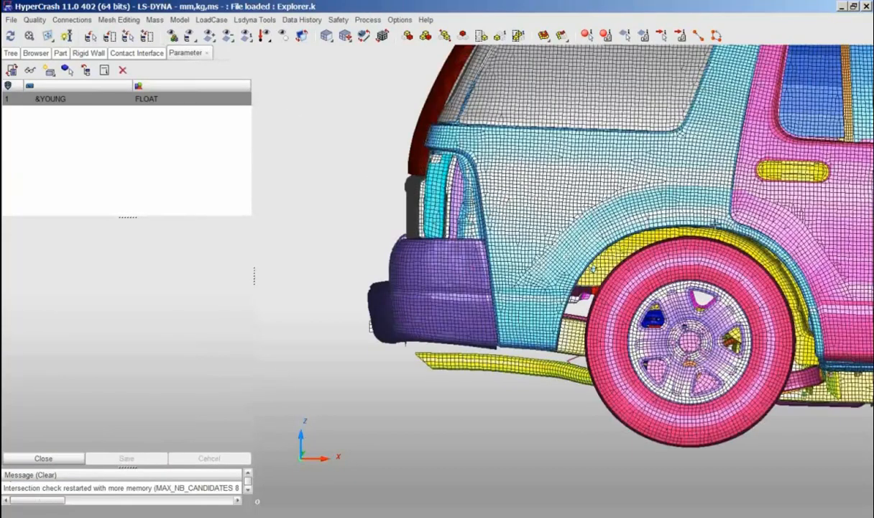
middle_click_drag(685, 221, 543, 235)
scroll(563, 275, "down", 5)
left_click_drag(562, 290, 637, 366)
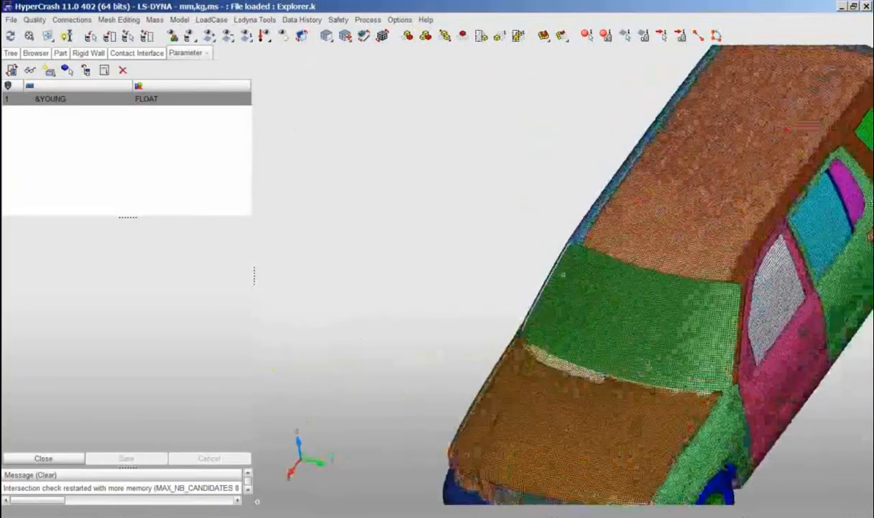
middle_click_drag(636, 367, 489, 313)
left_click_drag(489, 313, 536, 297)
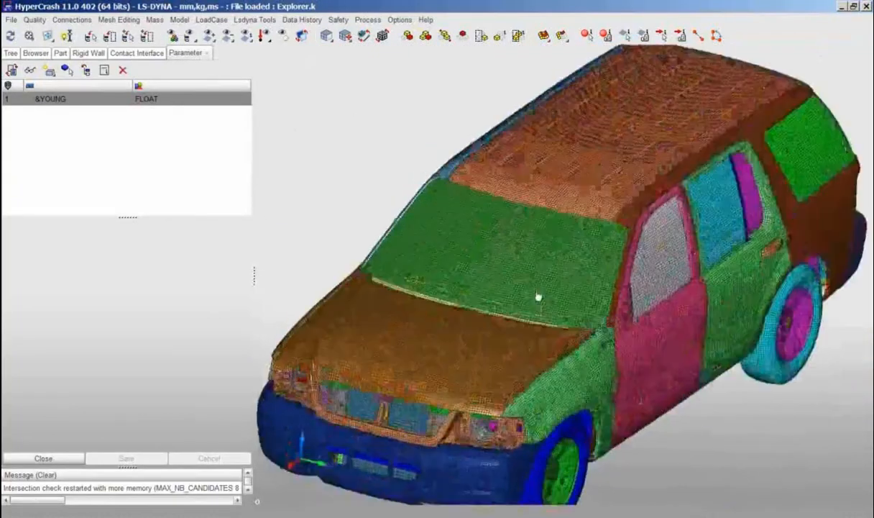
middle_click_drag(536, 297, 538, 277)
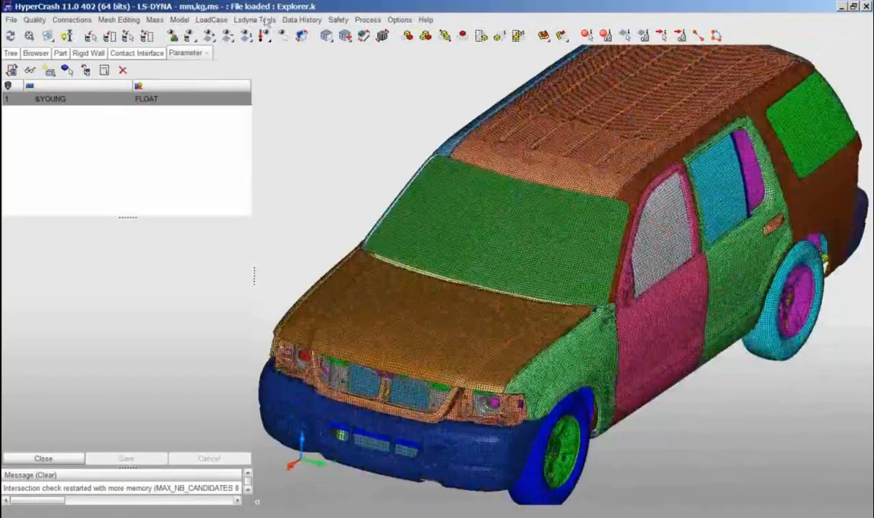
Review the list of control cards defined in the model and close it
left_click(304, 20)
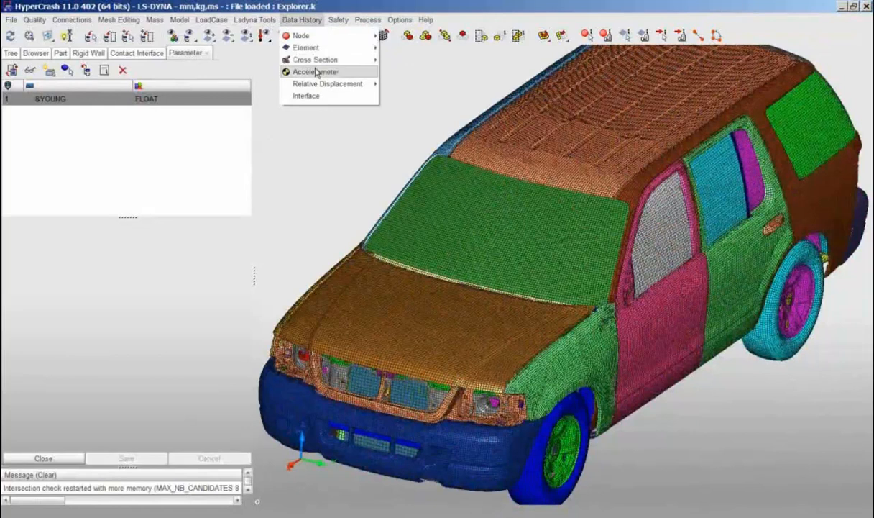
left_click(295, 135)
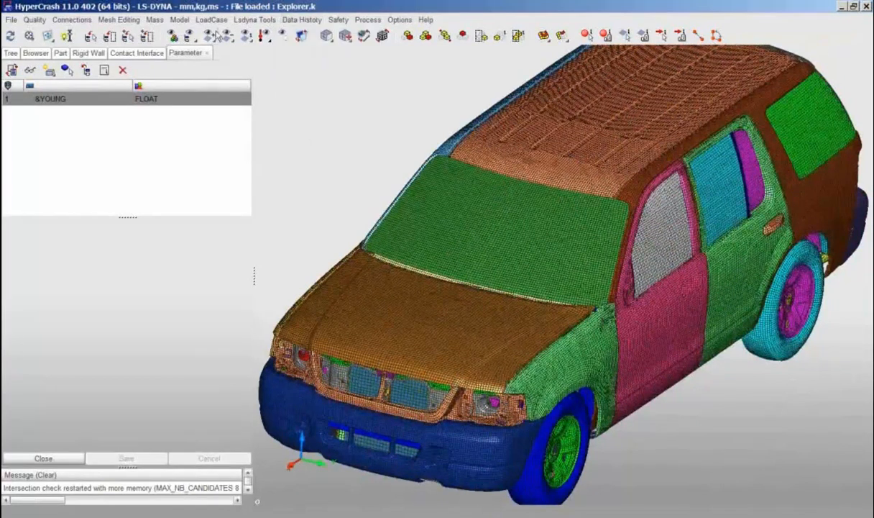
left_click(116, 20)
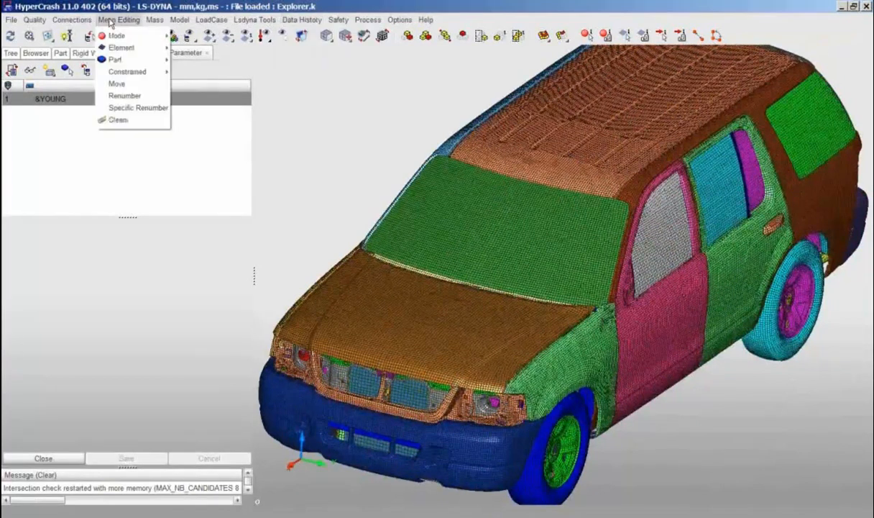
mouse_move(179, 22)
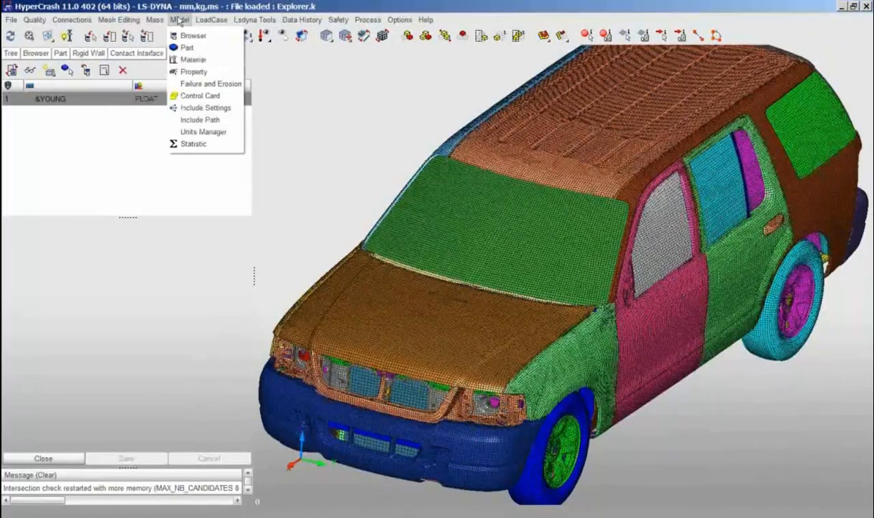
left_click(201, 95)
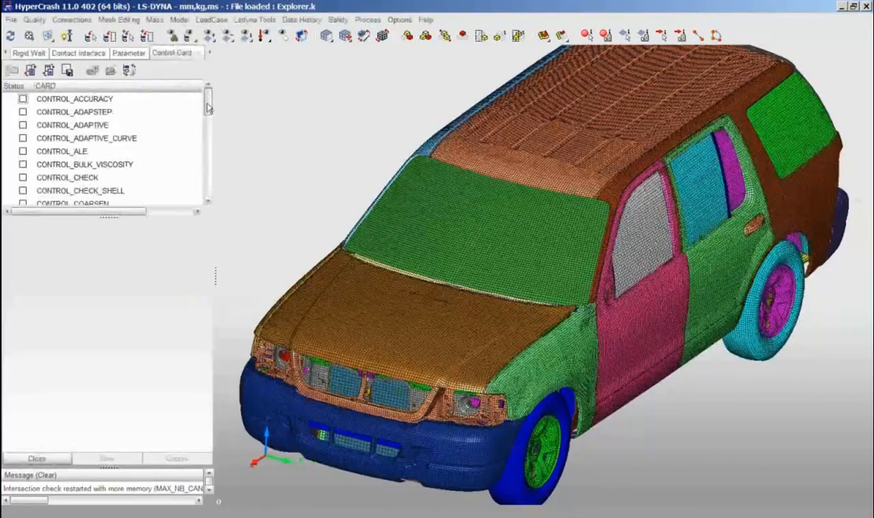
left_click_drag(207, 108, 208, 149)
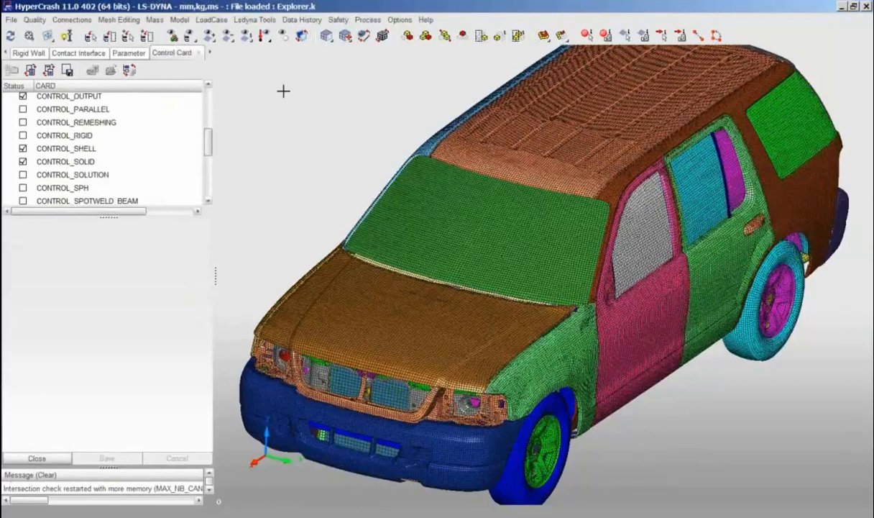
left_click(200, 55)
left_click(199, 54)
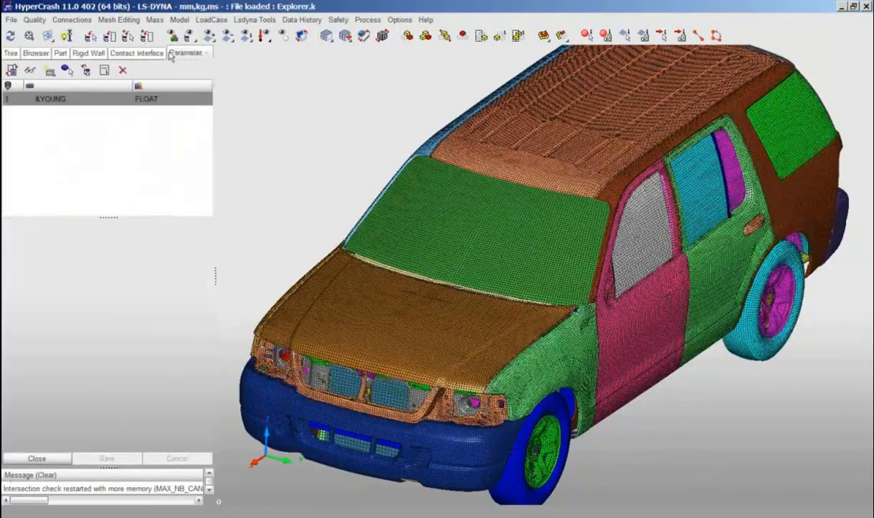
Run the Model Checker and highlight the entities flagged by the "Only one Part" check in the model
left_click(34, 20)
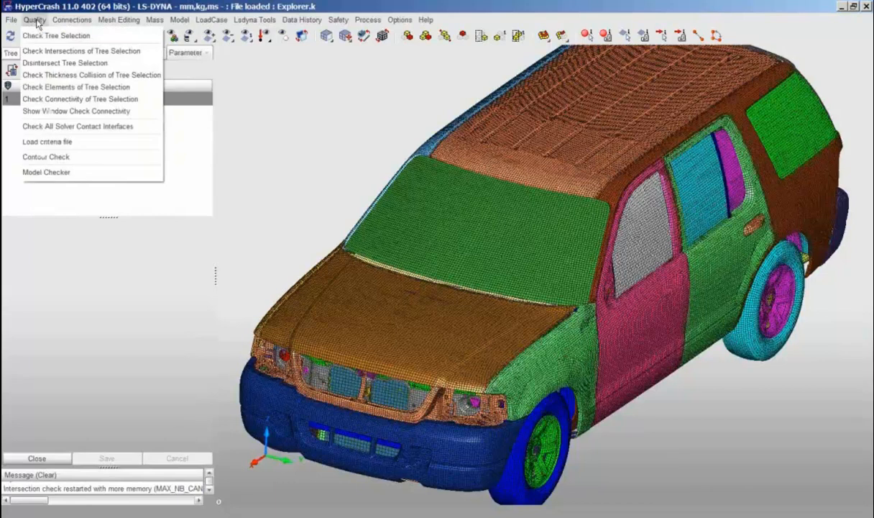
left_click(76, 173)
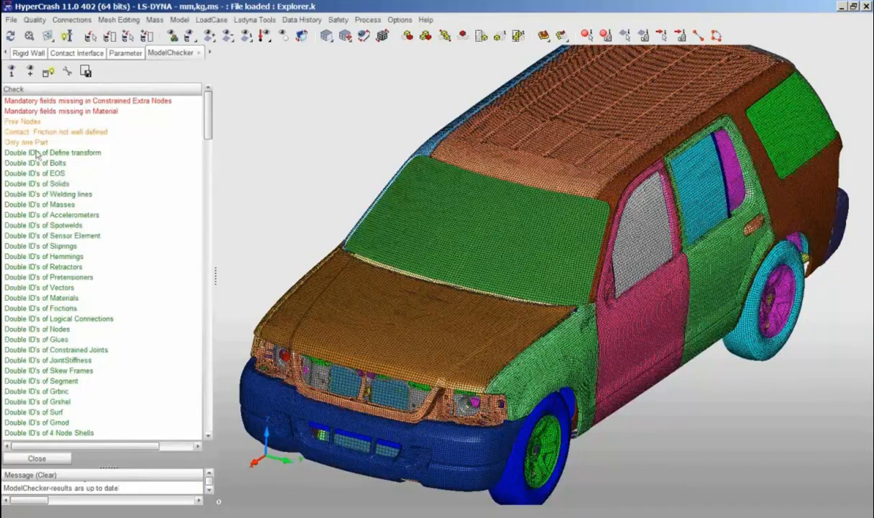
mouse_move(209, 129)
left_mouse_down()
mouse_move(212, 157)
mouse_move(215, 129)
left_mouse_up()
left_click(33, 145)
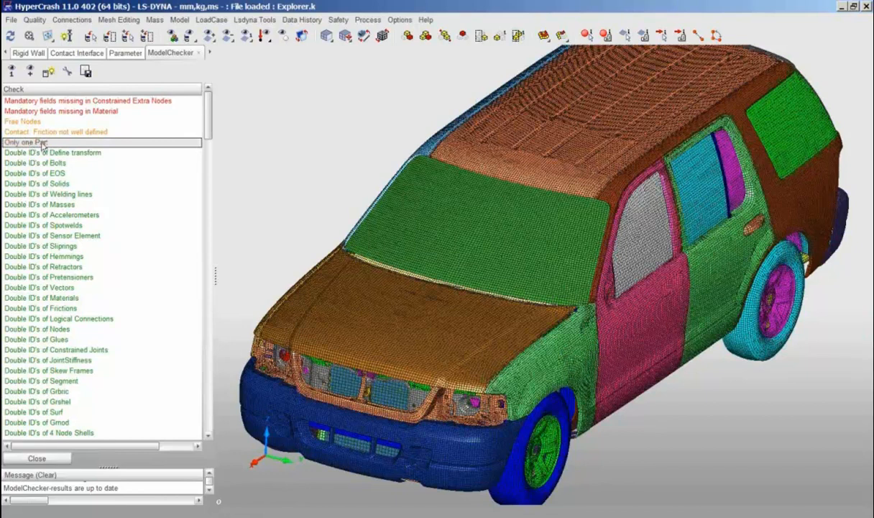
left_click(48, 73)
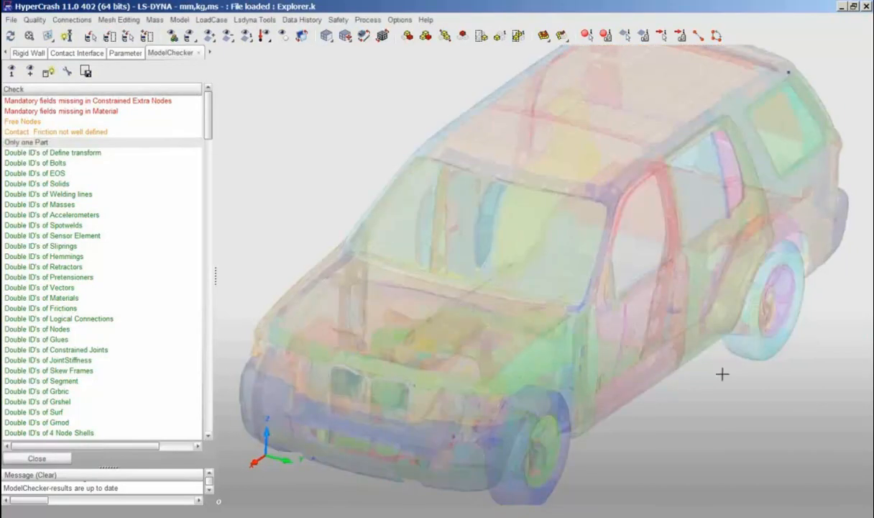
Examine the flagged "Only one Part" entity up close inside the transparent vehicle
left_click_drag(722, 372, 668, 371)
scroll(677, 379, "up", 3)
middle_click_drag(677, 379, 560, 313)
scroll(628, 390, "up", 3)
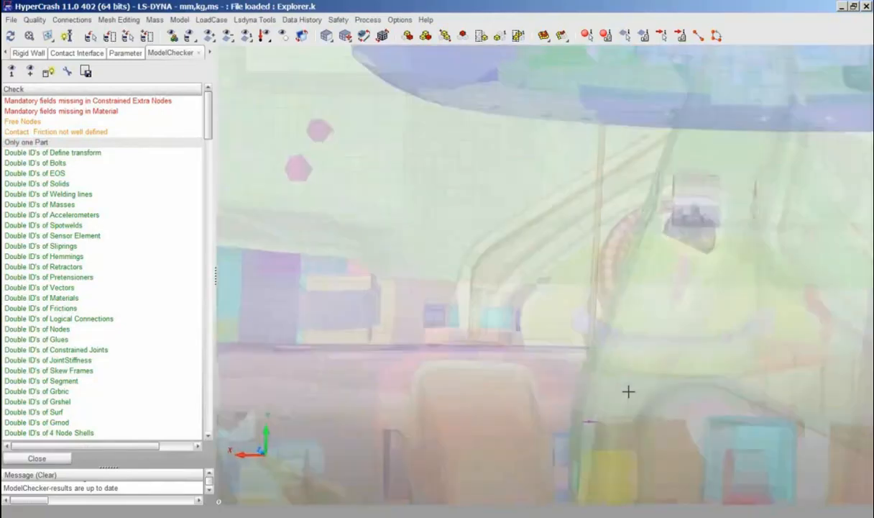
left_click_drag(602, 343, 652, 418)
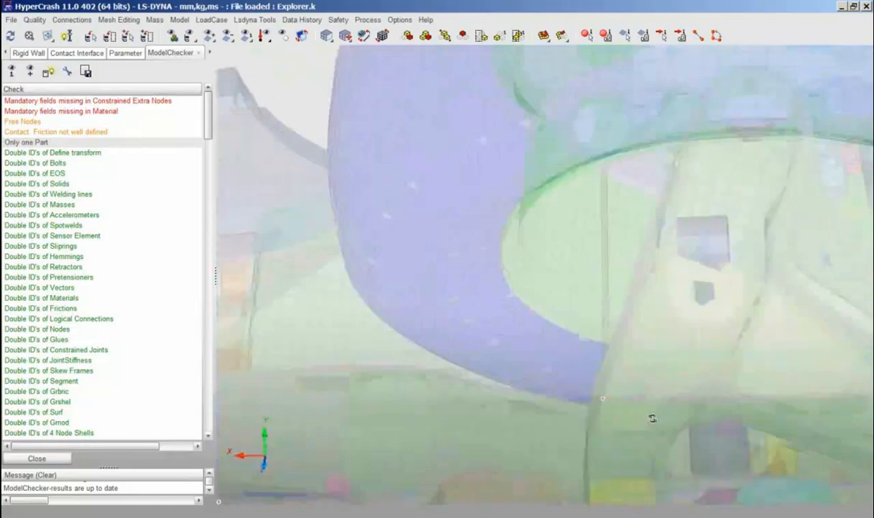
middle_click_drag(662, 480, 579, 347)
scroll(568, 373, "down", 3)
scroll(581, 369, "up", 3)
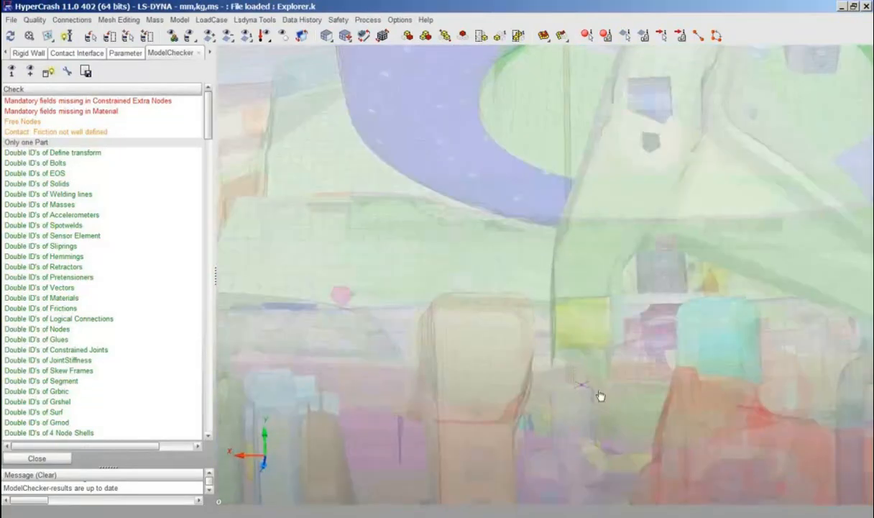
middle_click_drag(601, 394, 603, 325)
scroll(607, 350, "up", 2)
left_click_drag(629, 355, 559, 364)
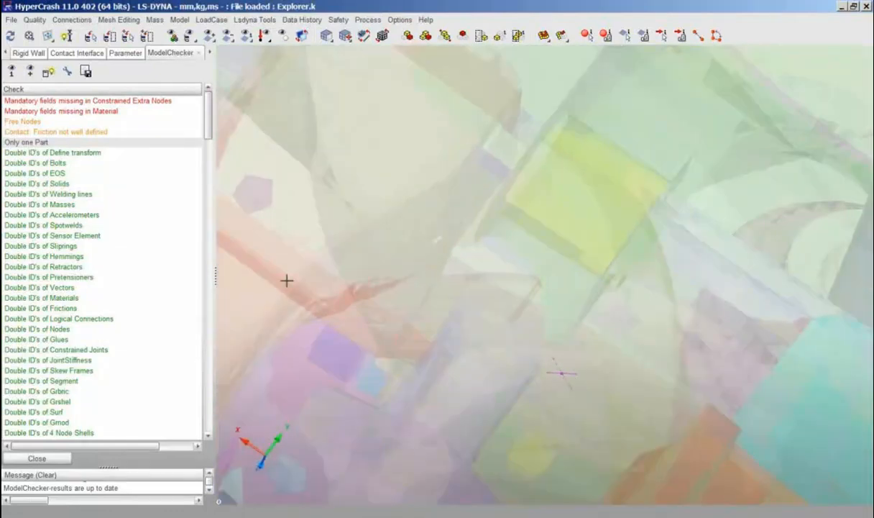
Highlight the entities flagged by the "Contact: Friction not well defined" check and examine them inside the transparent vehicle
left_click(50, 133)
left_click(51, 72)
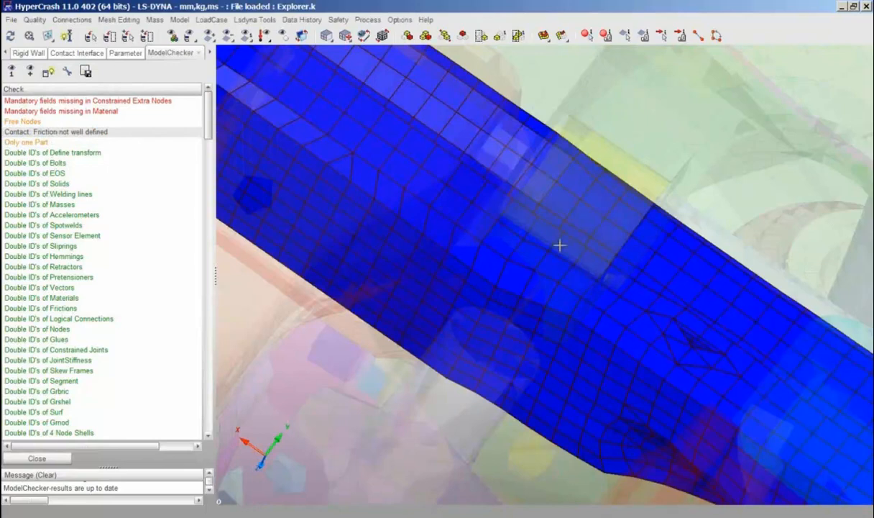
scroll(494, 256, "down", 3)
scroll(493, 256, "down", 3)
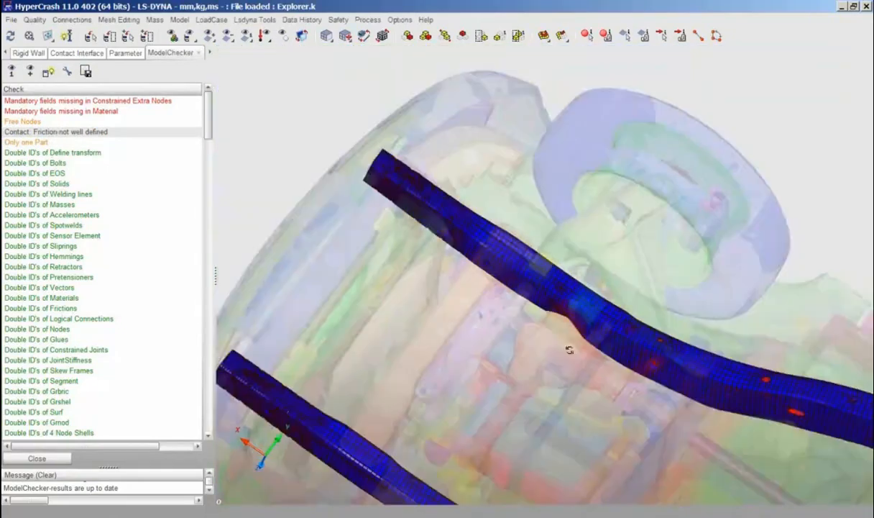
left_click_drag(569, 349, 467, 262)
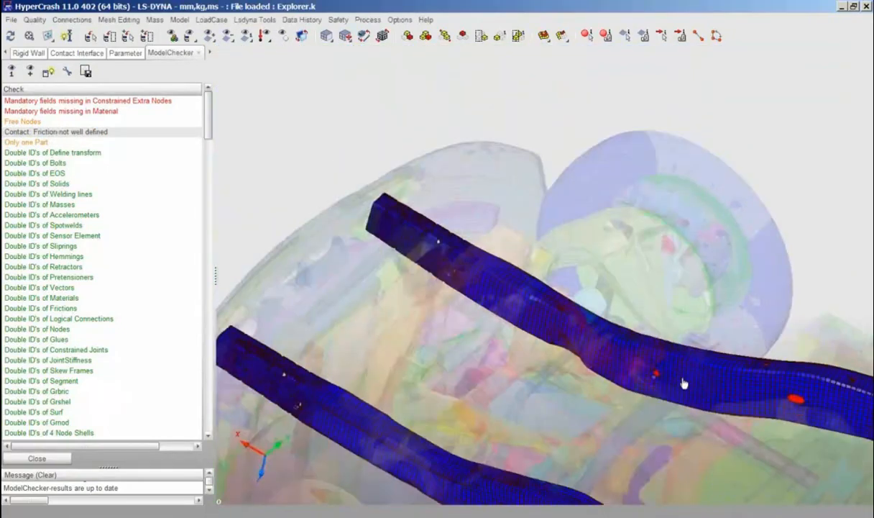
middle_click_drag(683, 383, 467, 327)
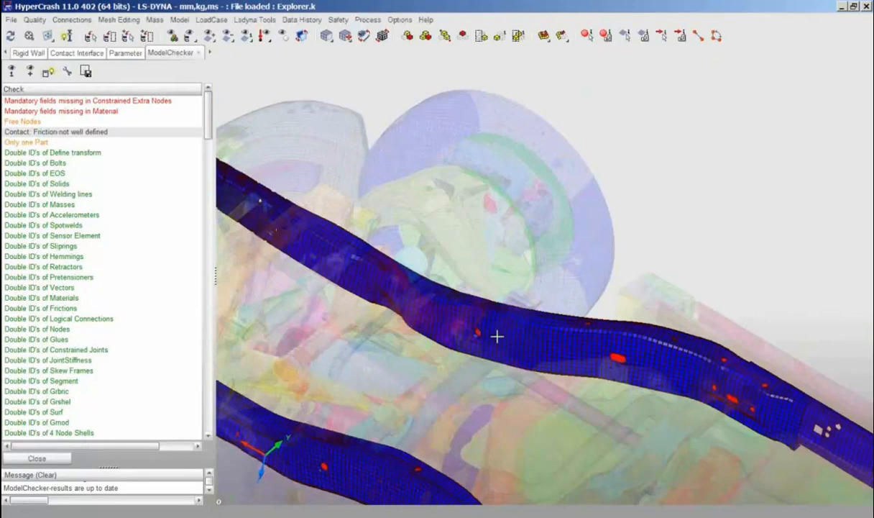
Correct the "Free Nodes" check by deleting the free nodes from the model
left_click(32, 122)
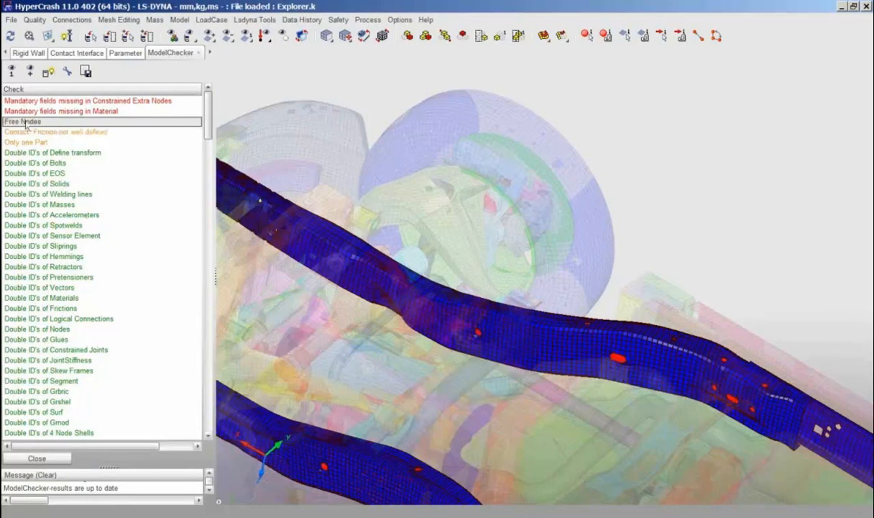
left_click(68, 74)
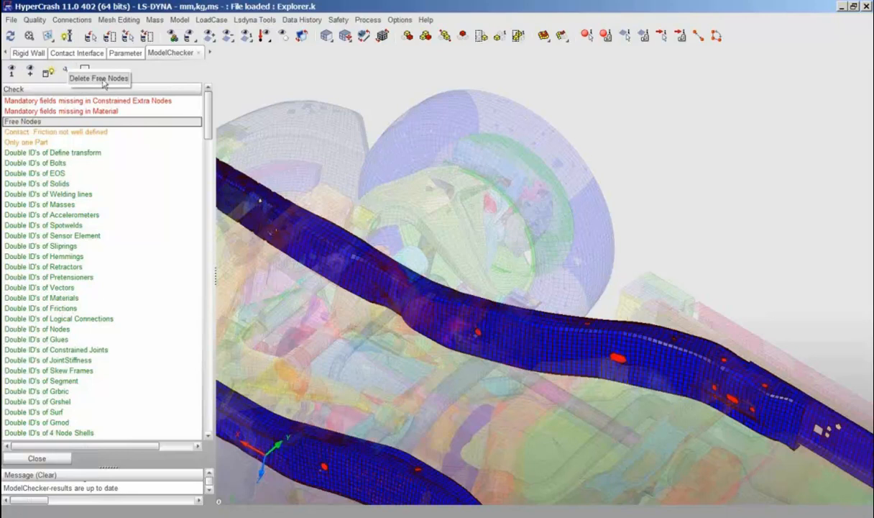
left_click(101, 79)
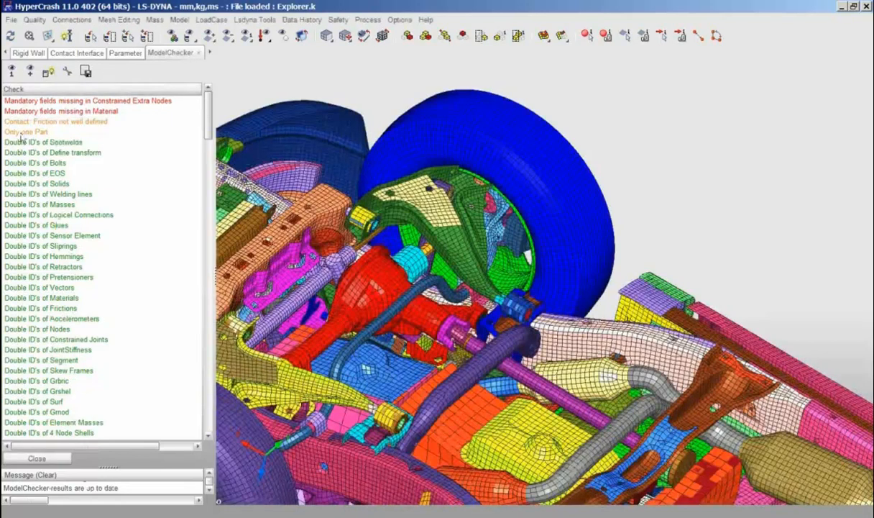
Inspect the MAT_CRUSHABLE_FOAM material flagged by "Mandatory fields missing in Material", including its damping coefficient field, and cancel the edit
left_click(50, 112)
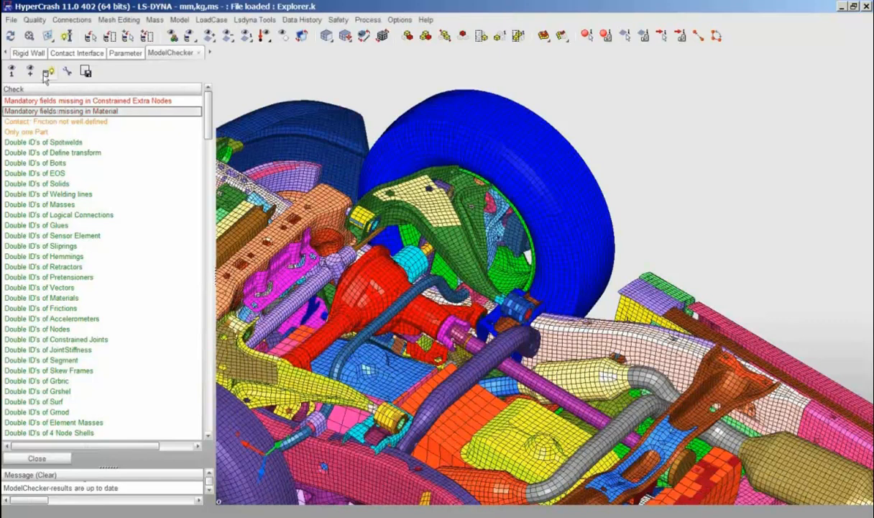
left_click(90, 77)
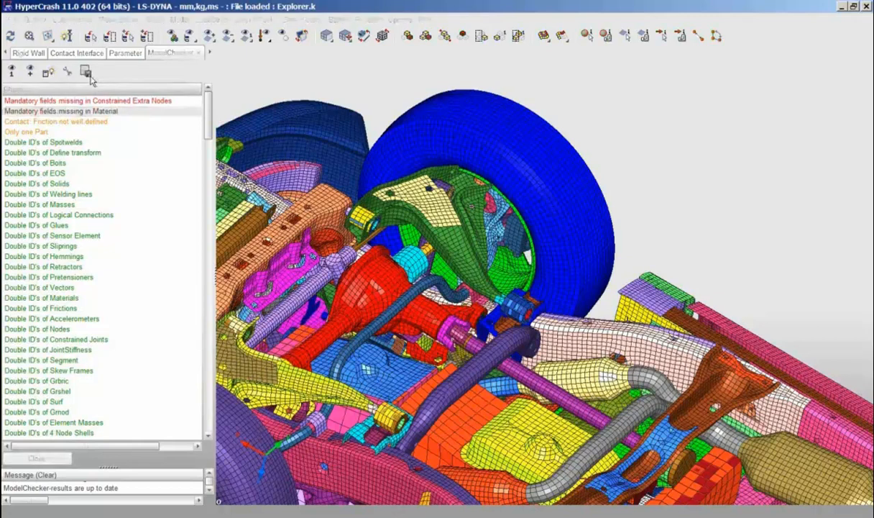
left_click(55, 103)
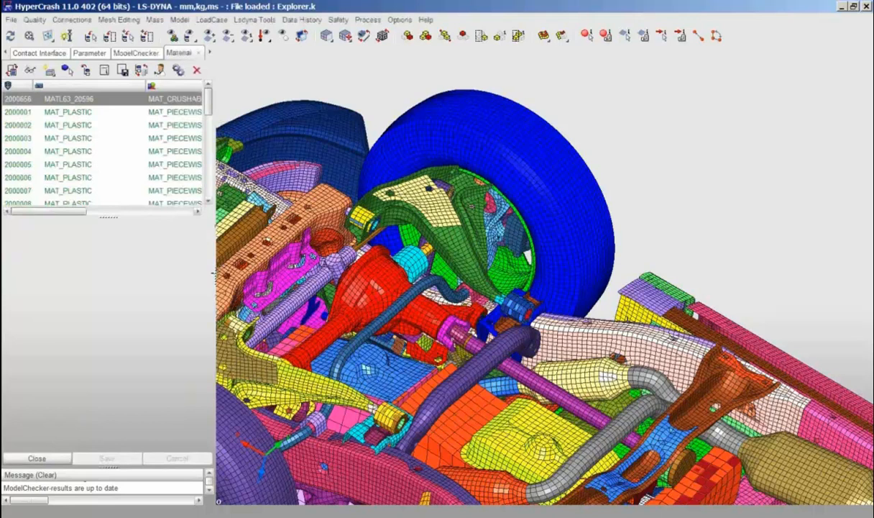
left_click_drag(213, 242, 314, 275)
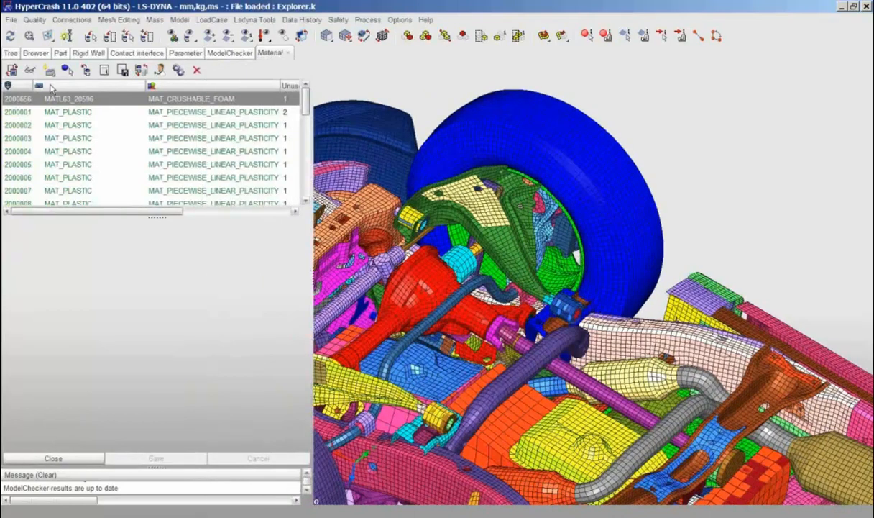
left_click(40, 98)
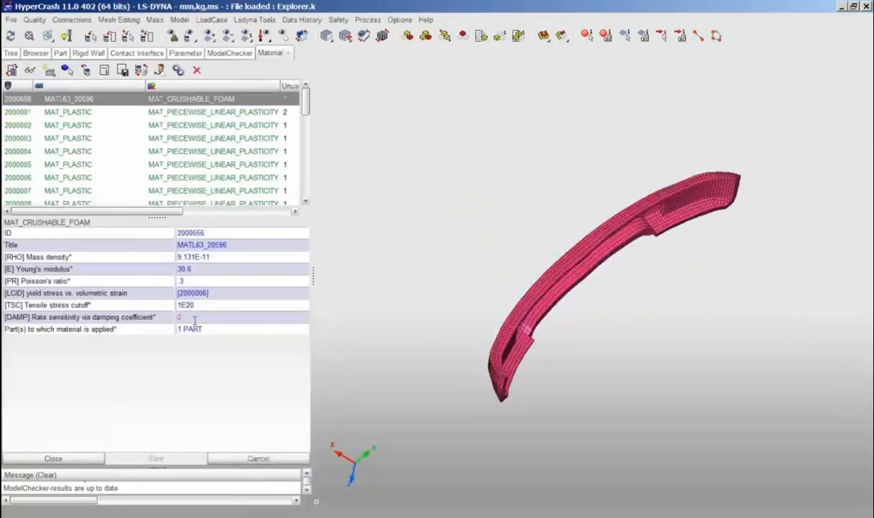
left_click(184, 317)
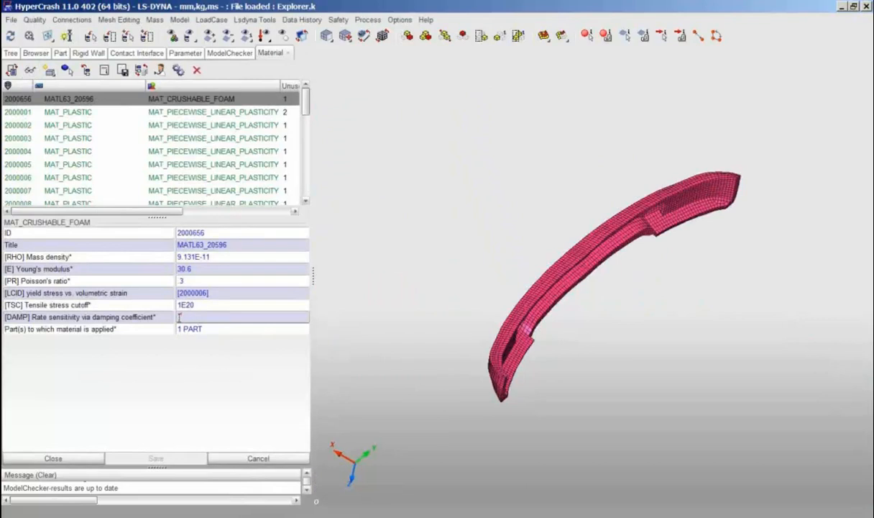
left_click(256, 458)
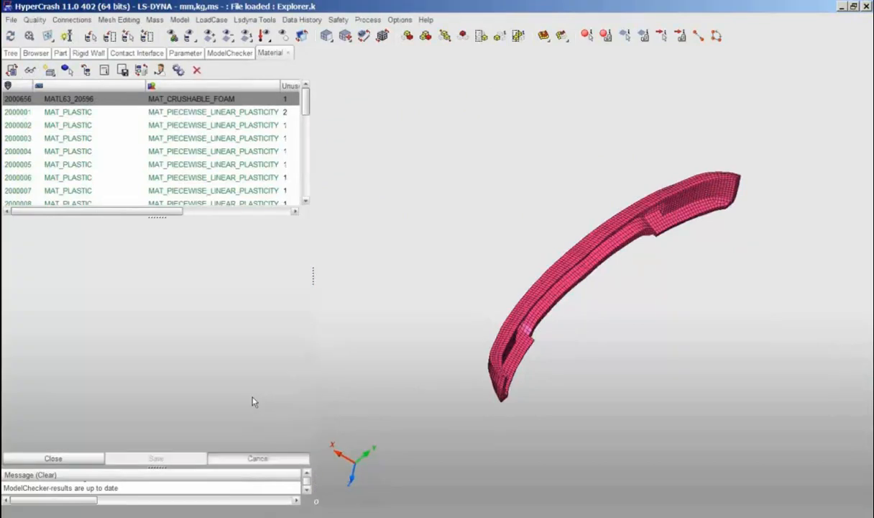
Close the material list and look over the defined parameters and contact interfaces
left_click(287, 54)
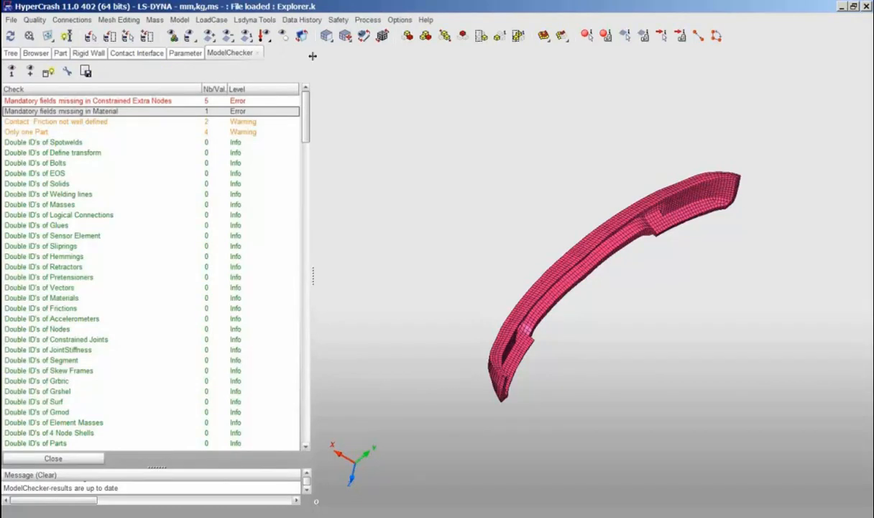
left_click(188, 54)
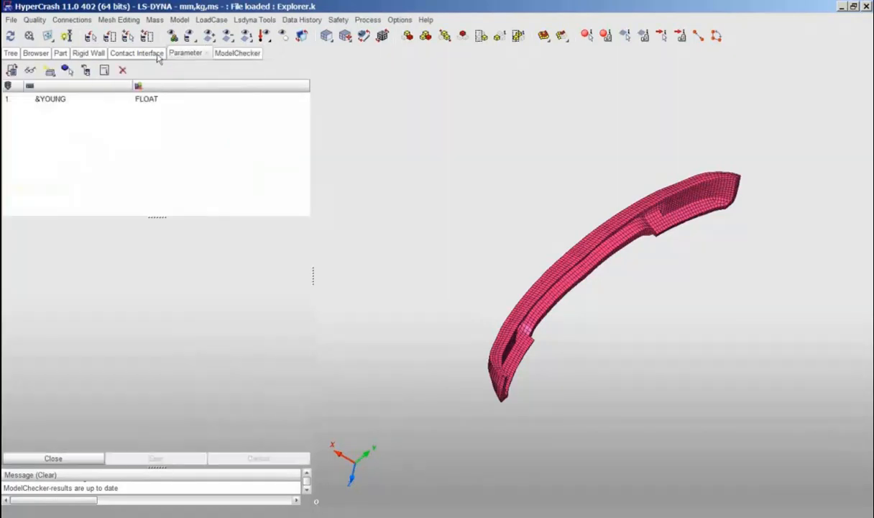
left_click(147, 54)
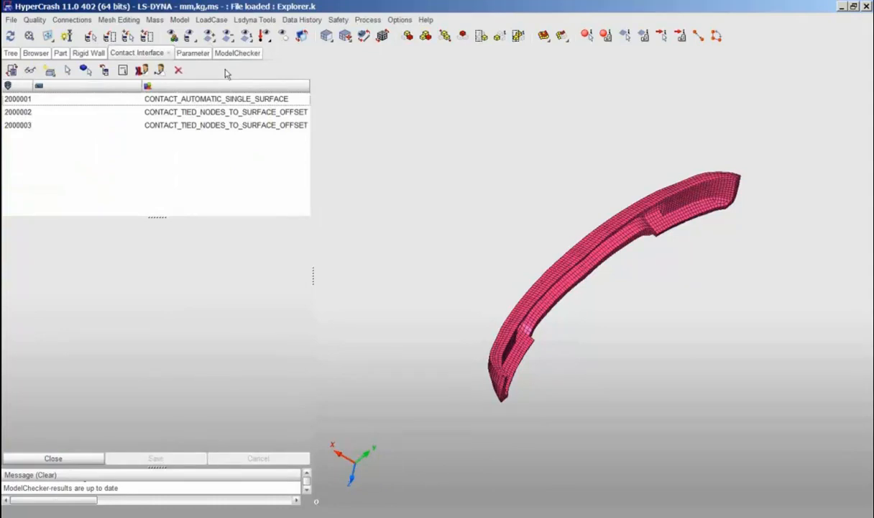
Display the mass details of all parts in Explorer.k with every mass column visible
left_click(154, 21)
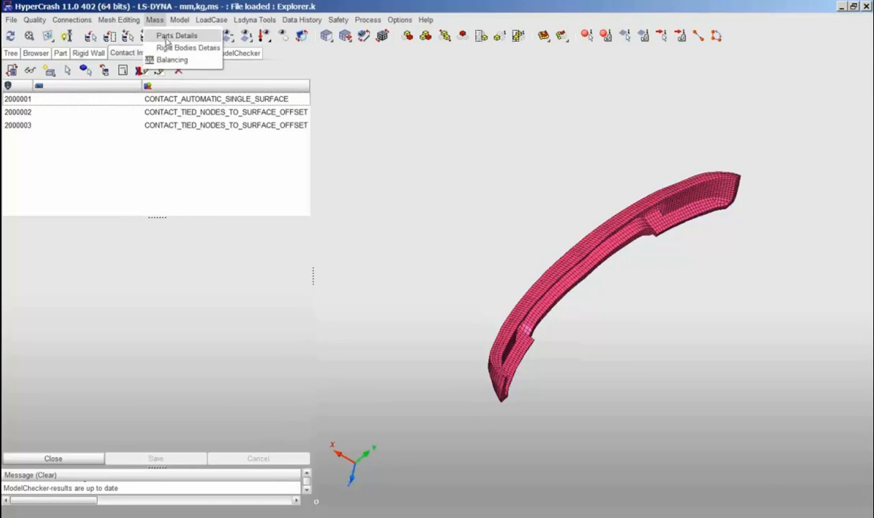
left_click(166, 38)
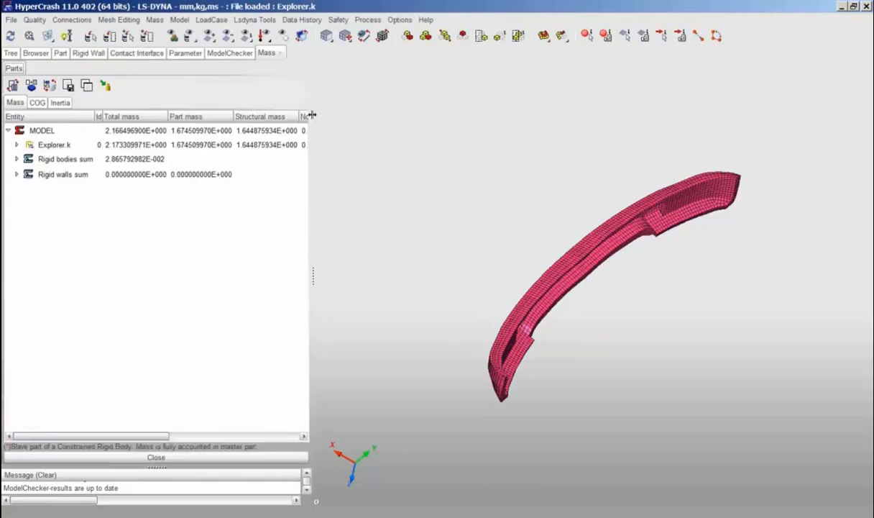
left_click(16, 145)
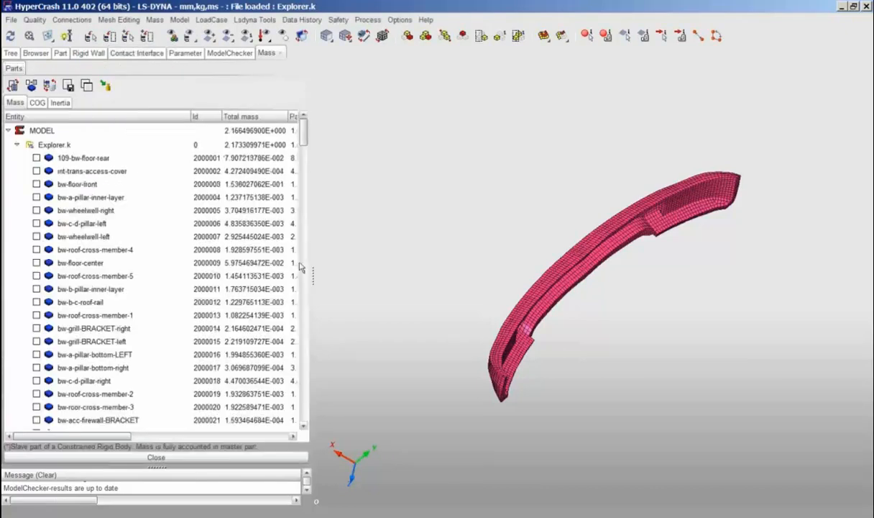
left_click_drag(312, 274, 721, 234)
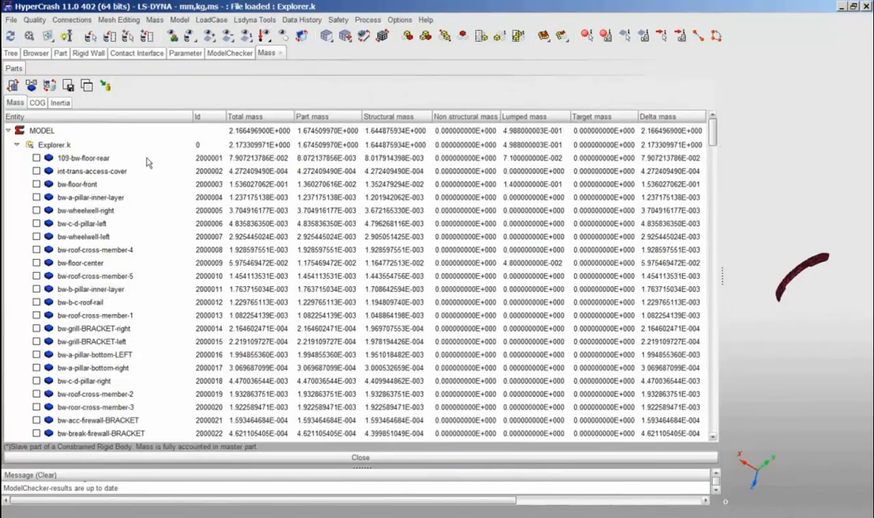
Check the target mass and Match Target Mass option for the 109-bw-floor-rear part and close the mass details
left_click(96, 161)
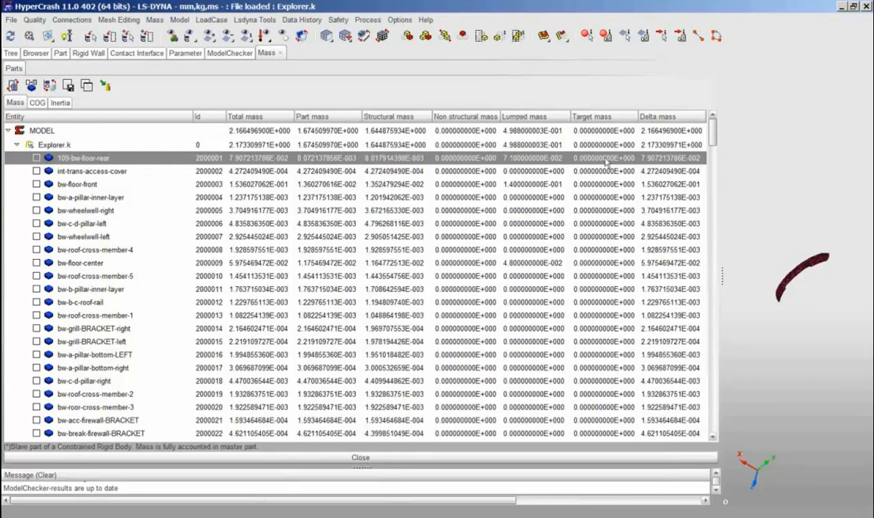
right_click(105, 160)
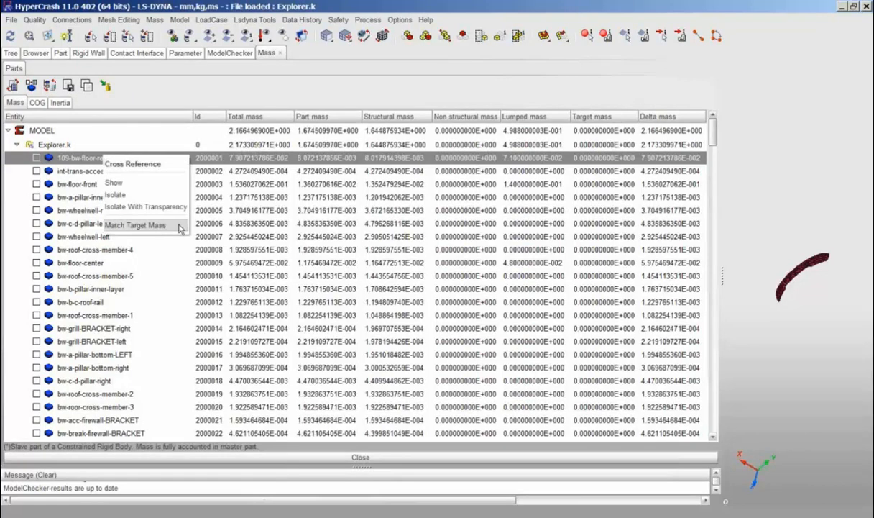
left_click(594, 160)
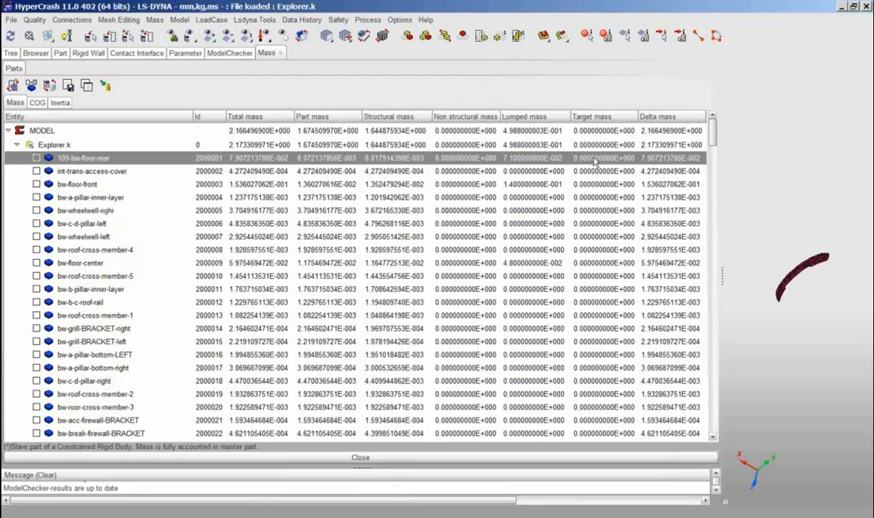
left_click(16, 143)
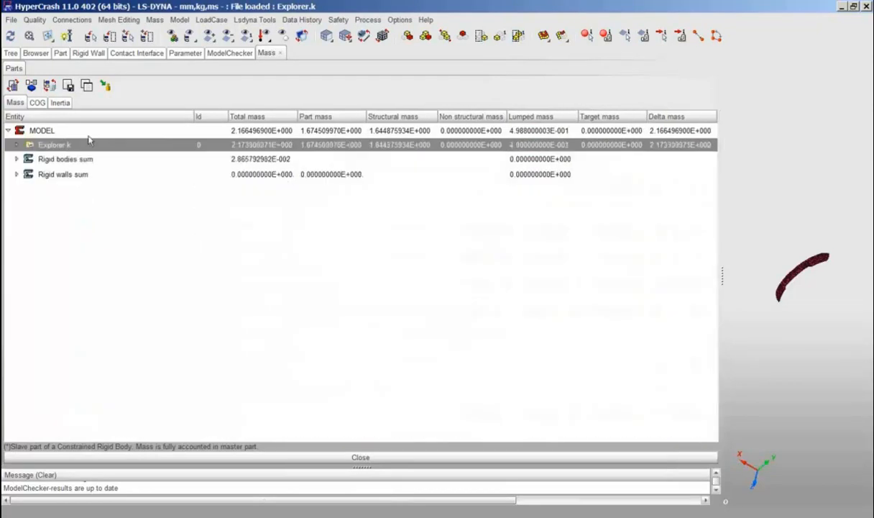
left_click(280, 53)
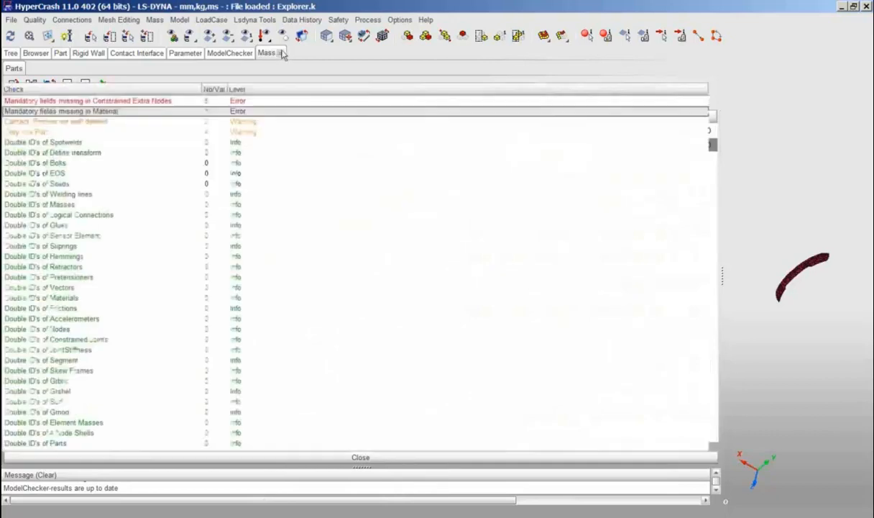
left_click(217, 22)
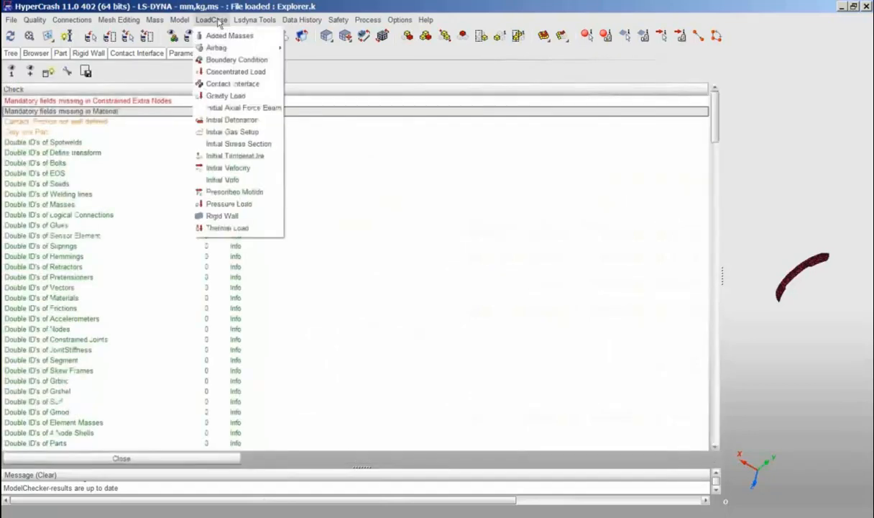
mouse_move(250, 24)
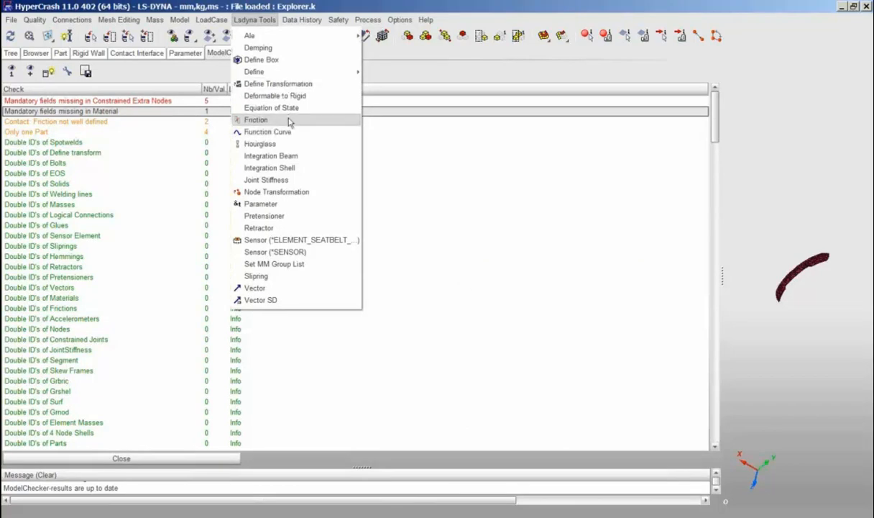
mouse_move(269, 36)
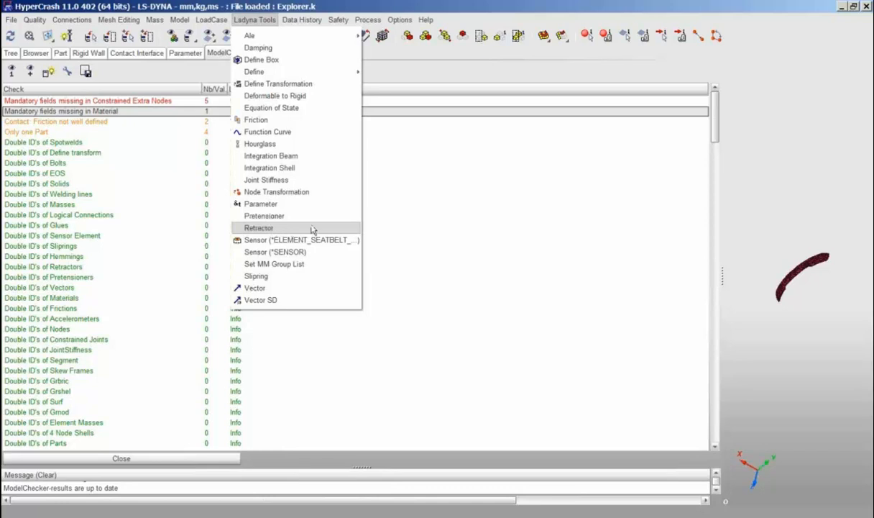
left_click(410, 207)
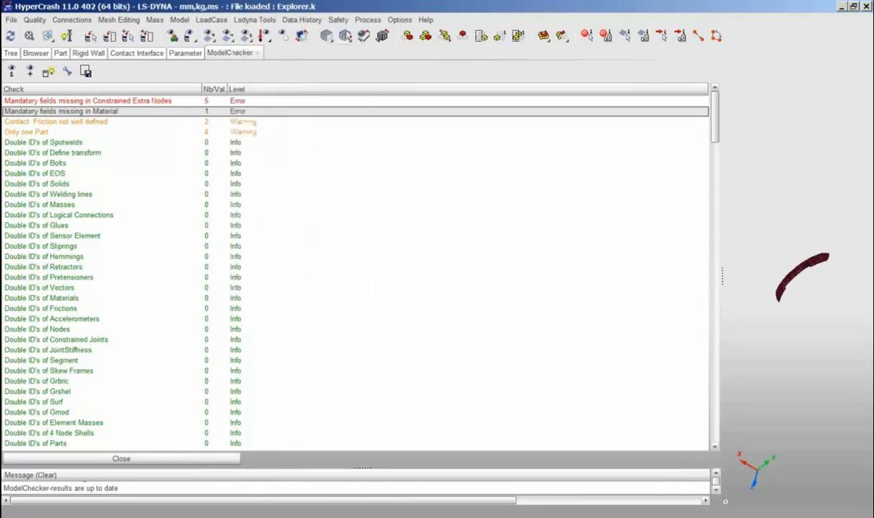
left_click(338, 20)
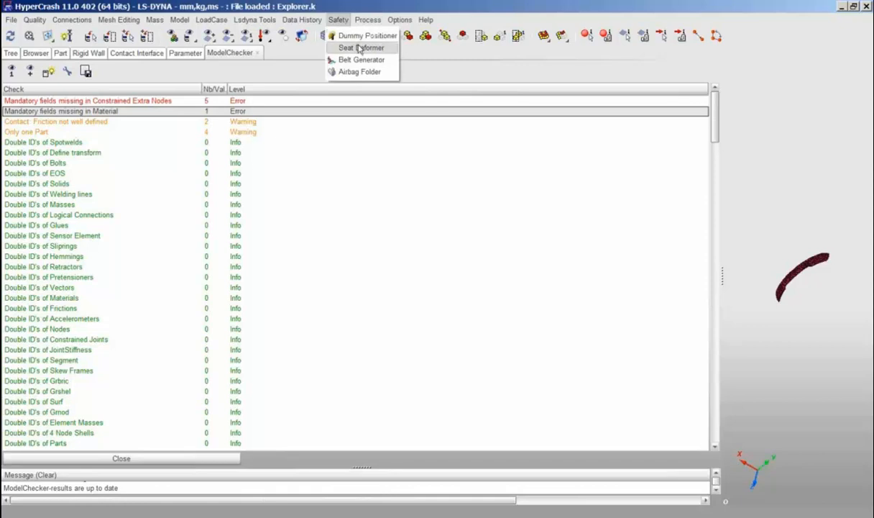
left_click(445, 64)
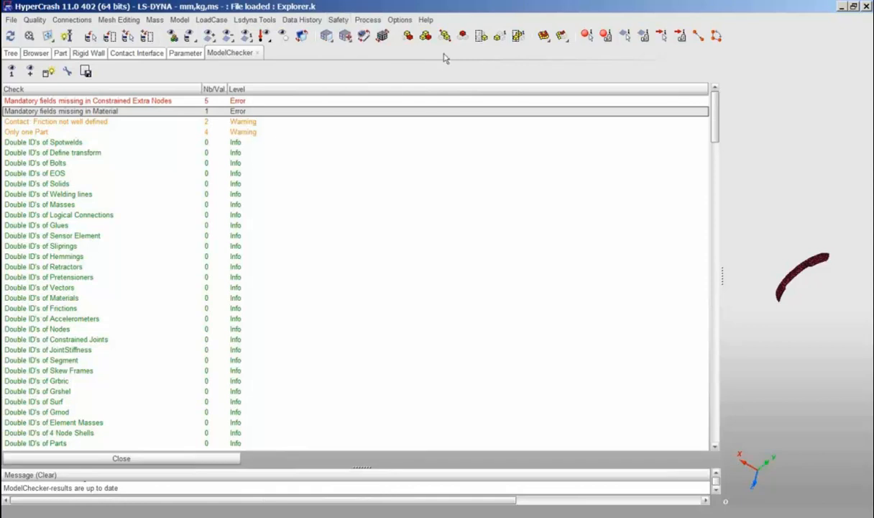
Switch to the HyperCrash session that has HC_safety_demo_start.key loaded
left_click(842, 7)
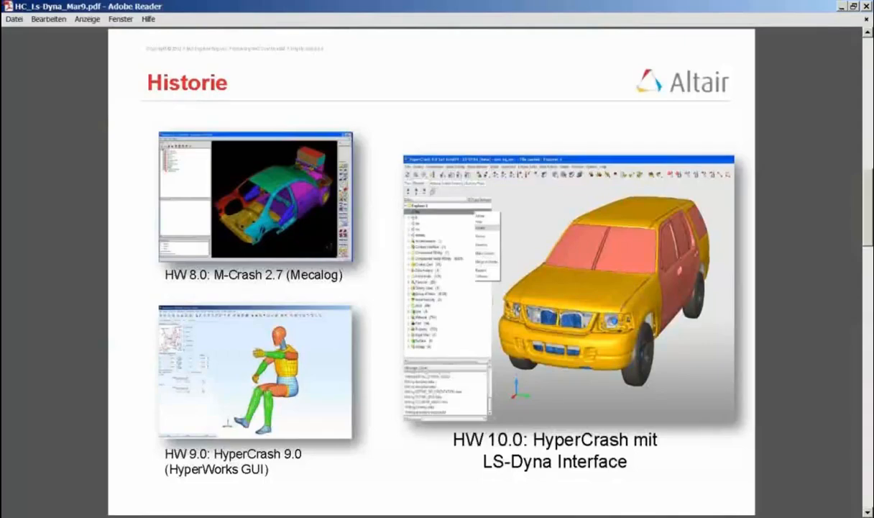
left_click(291, 514)
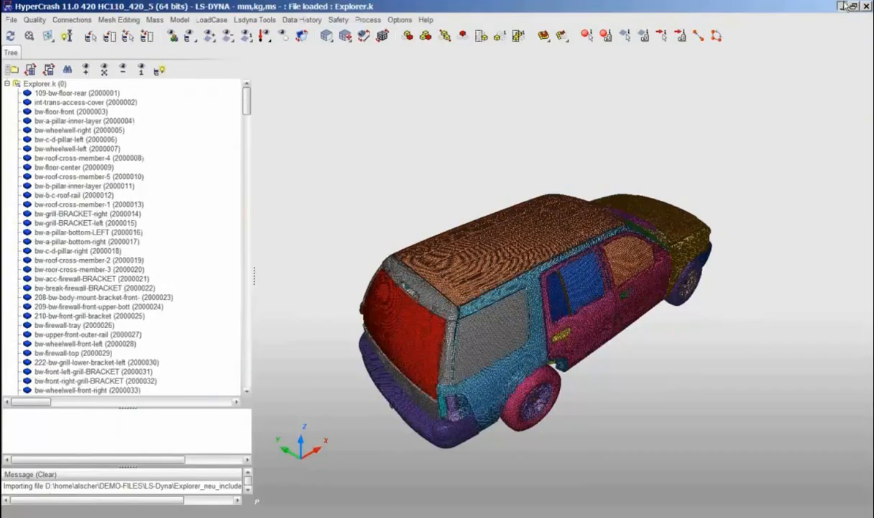
left_click(843, 6)
left_click(438, 515)
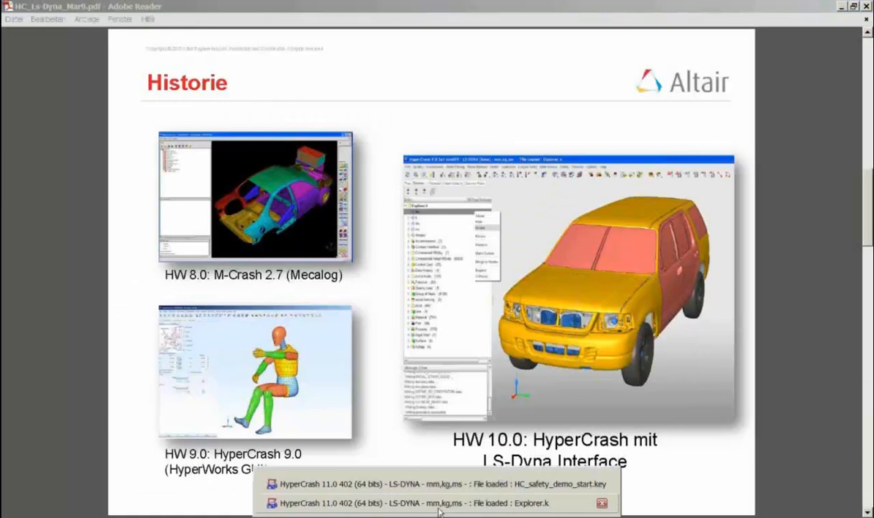
left_click(446, 484)
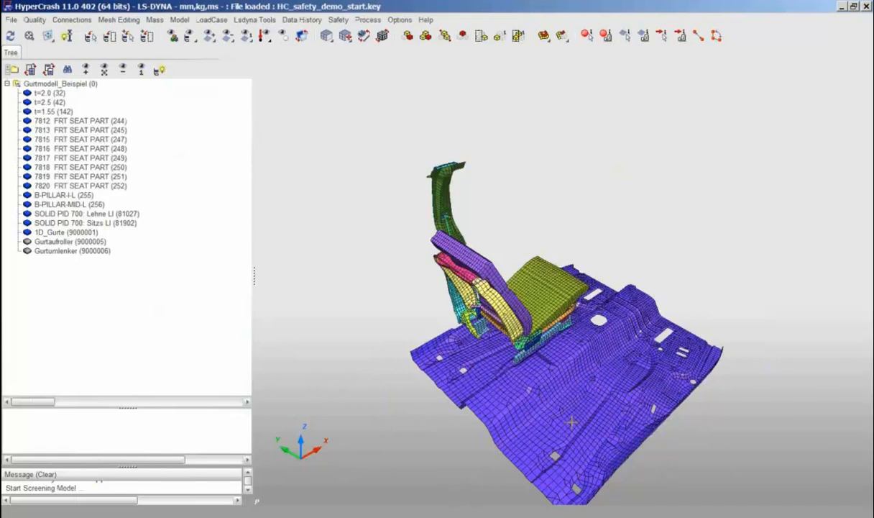
Examine the seat, floor panel and B-pillar of the safety demo model from the front
middle_click_drag(651, 408, 618, 372)
left_click_drag(618, 373, 576, 341)
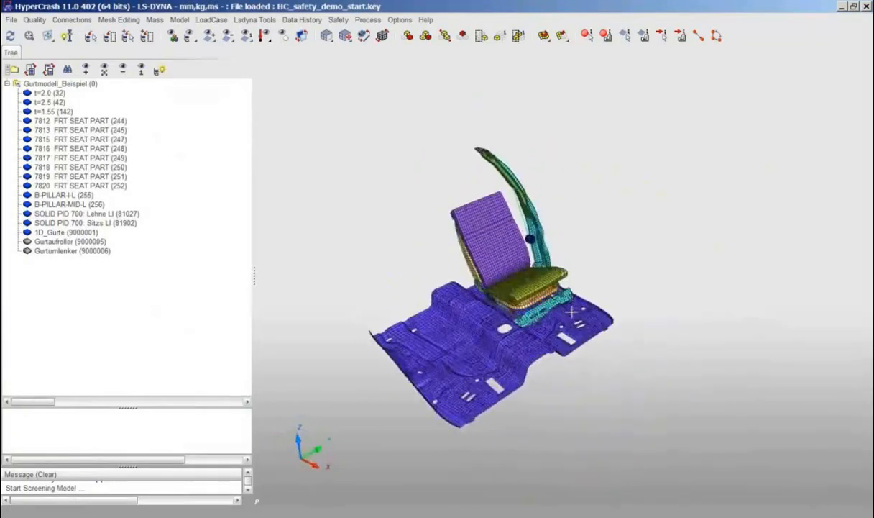
middle_click_drag(575, 342, 633, 338)
right_click_drag(633, 338, 594, 370)
left_click_drag(594, 369, 658, 248)
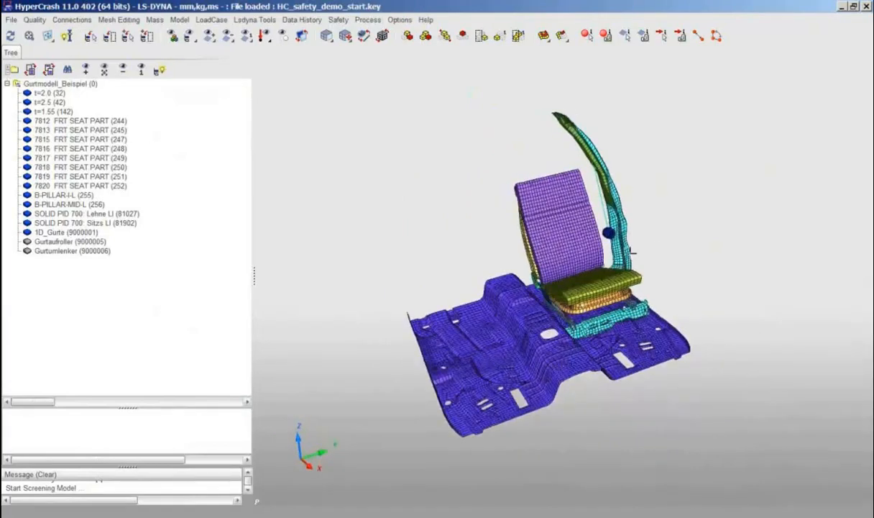
scroll(627, 239, "up", 5)
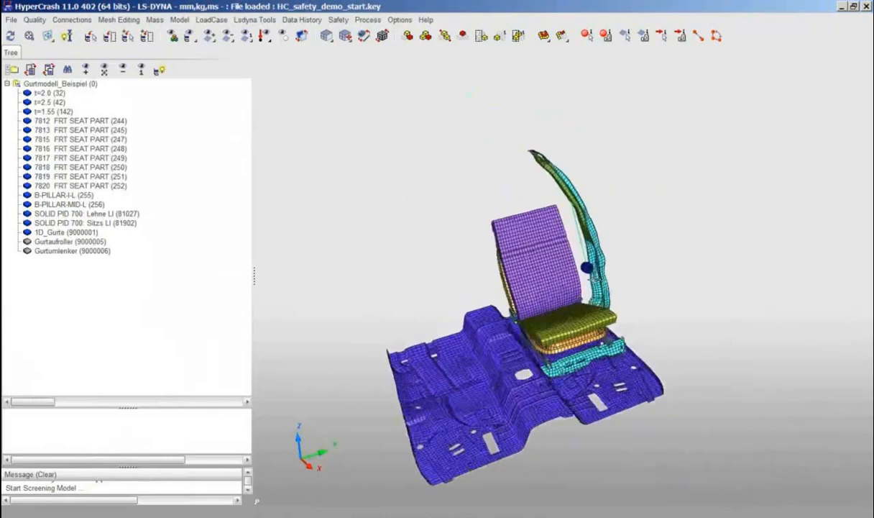
left_click_drag(580, 389, 596, 362)
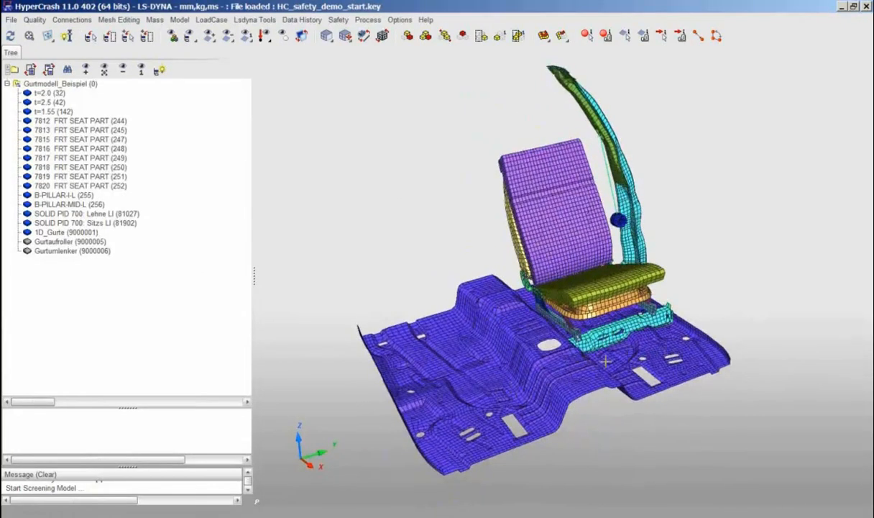
Start a new dummy in the Dummy Positioner and look over the keyword categories for the database search, including Modeling
left_click(340, 20)
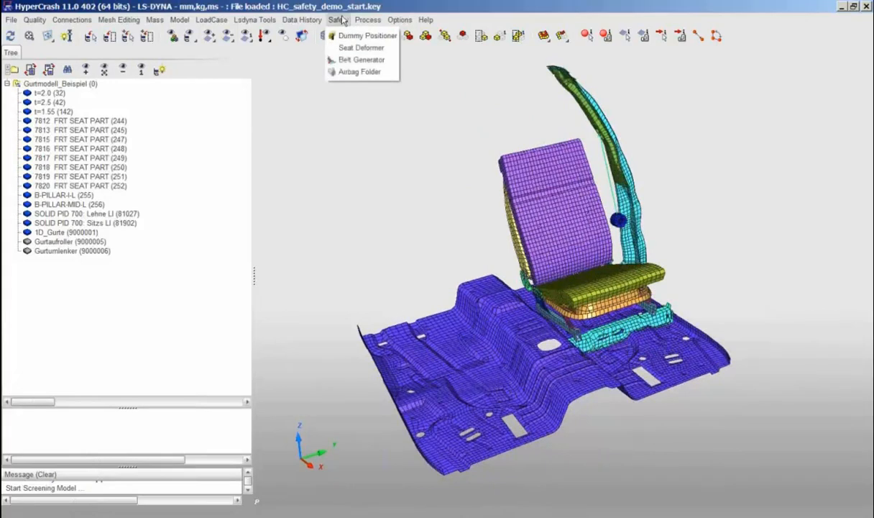
left_click(352, 36)
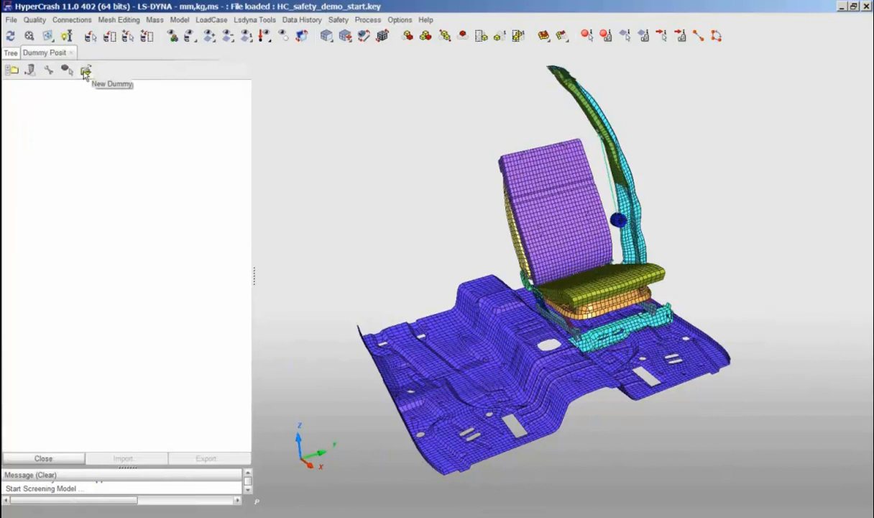
left_click(85, 71)
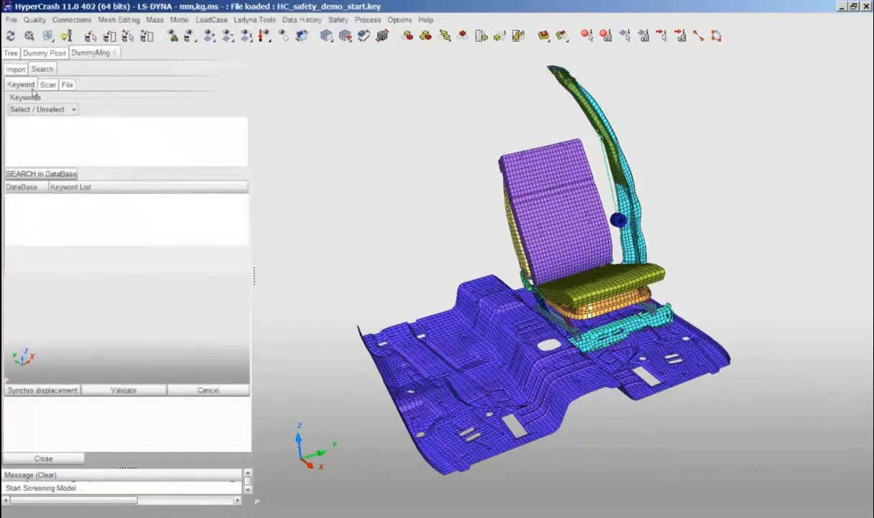
left_click(73, 111)
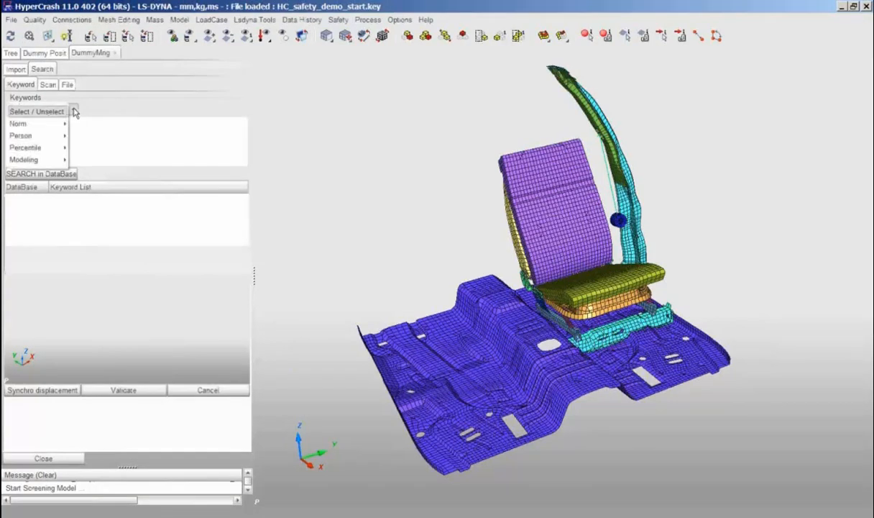
mouse_move(52, 127)
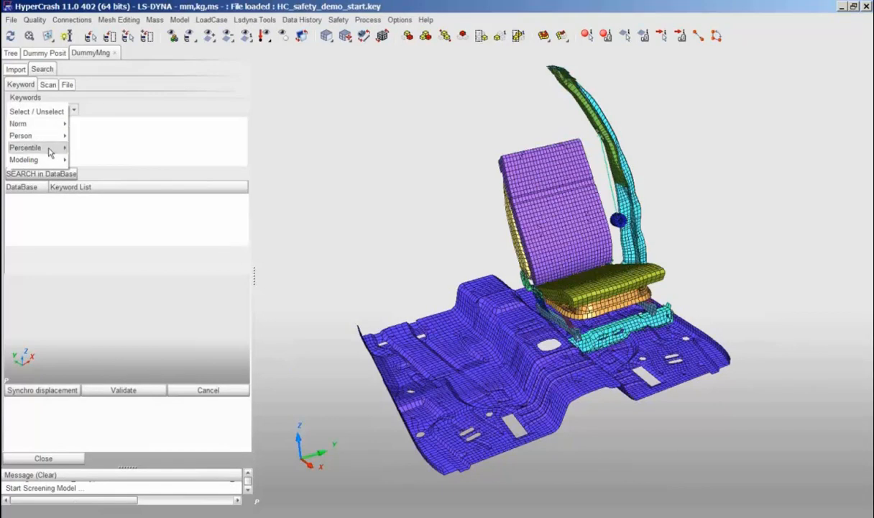
mouse_move(52, 162)
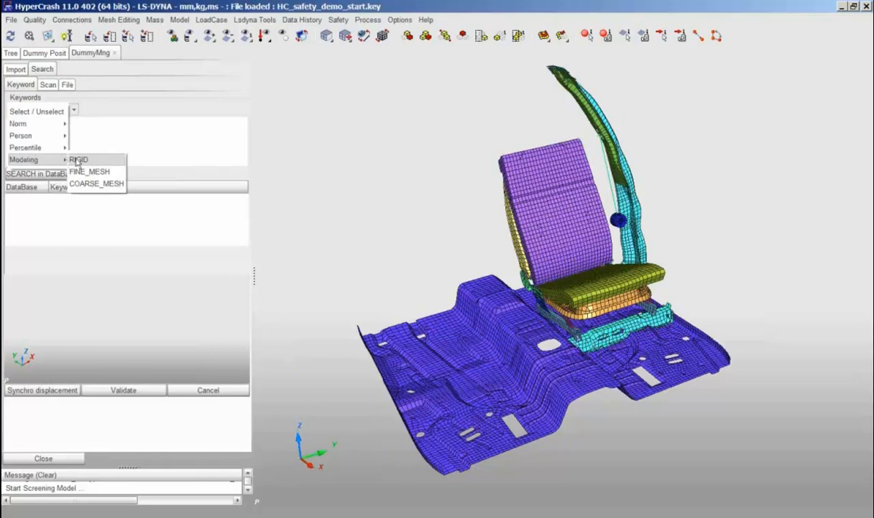
left_click(72, 160)
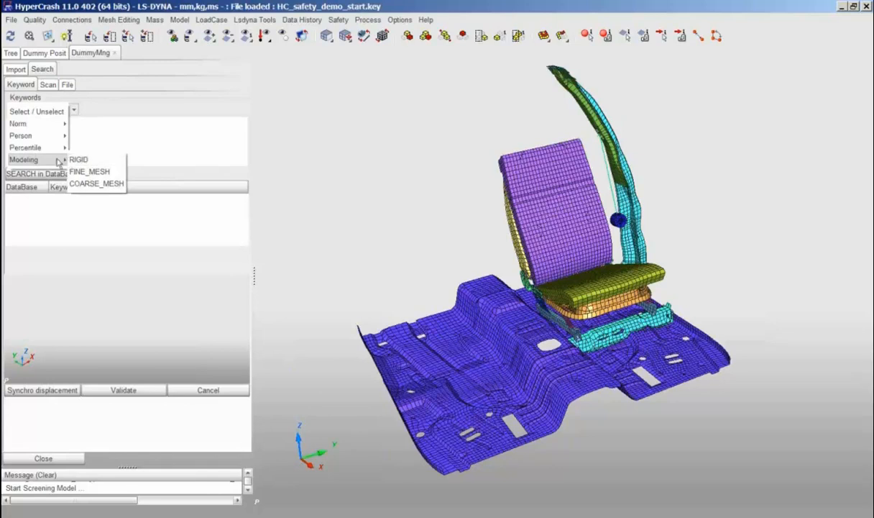
Choose the dummy file h350_s3v4.2_dummy1.key from the demo folder and inspect its preview
left_click(68, 85)
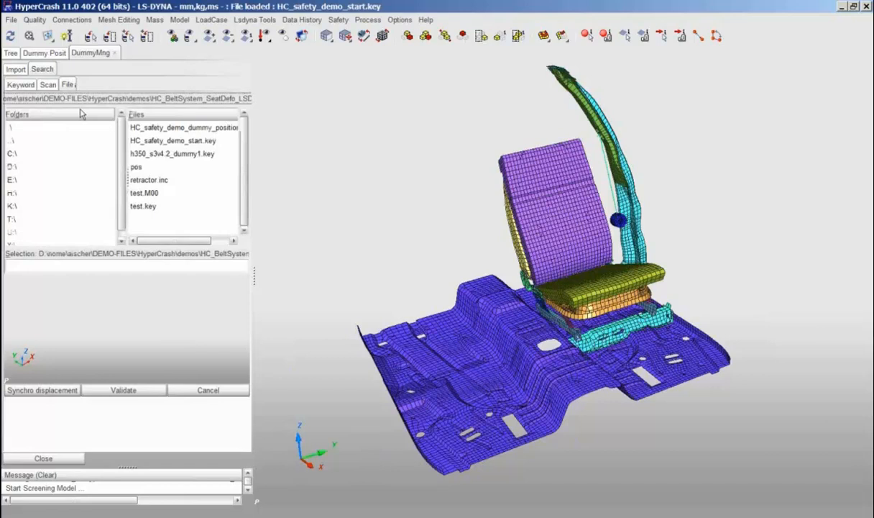
double_click(147, 154)
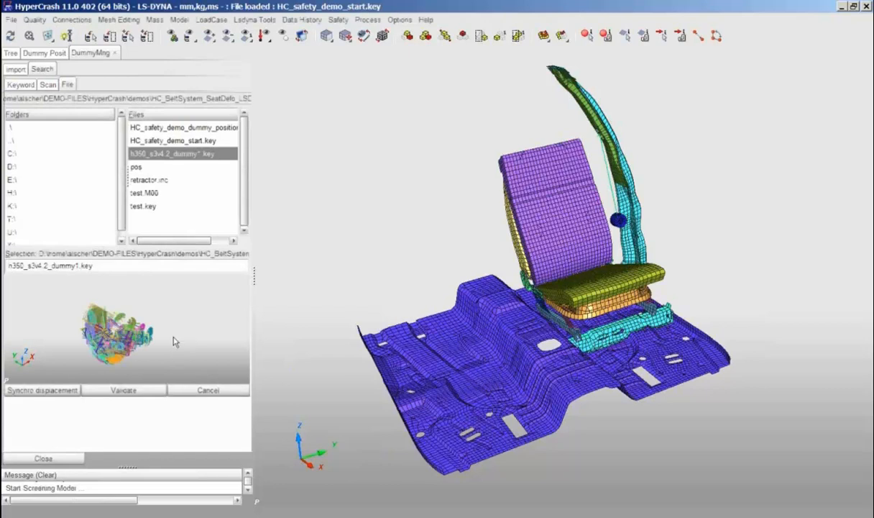
left_click_drag(173, 338, 189, 312)
scroll(189, 312, "up", 4)
scroll(172, 312, "up", 3)
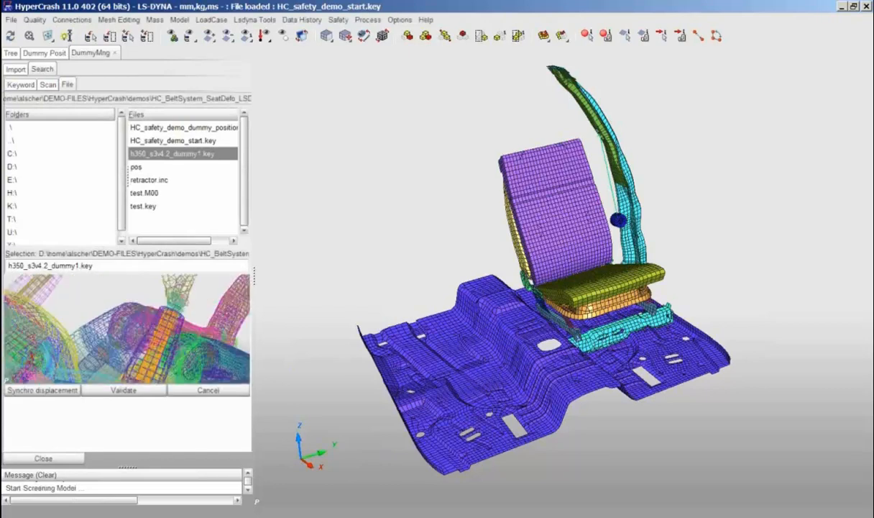
scroll(172, 312, "down", 2)
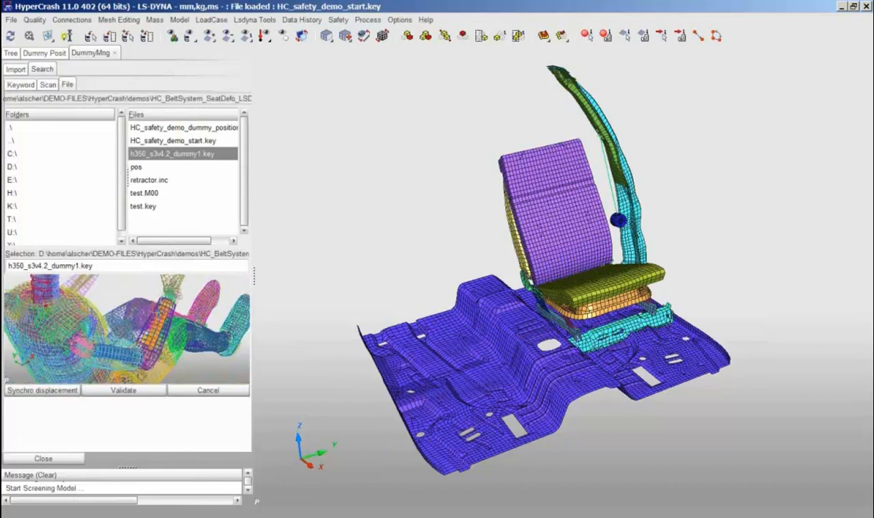
scroll(139, 330, "up", 3)
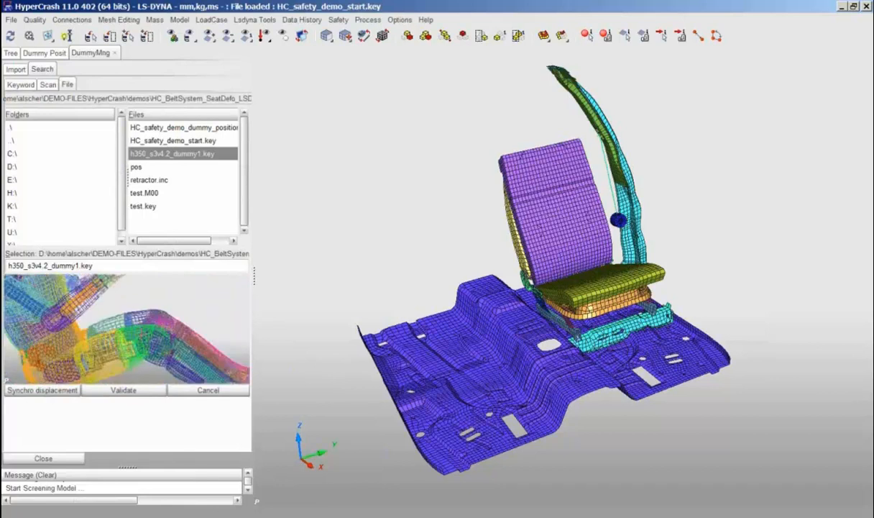
scroll(151, 345, "down", 4)
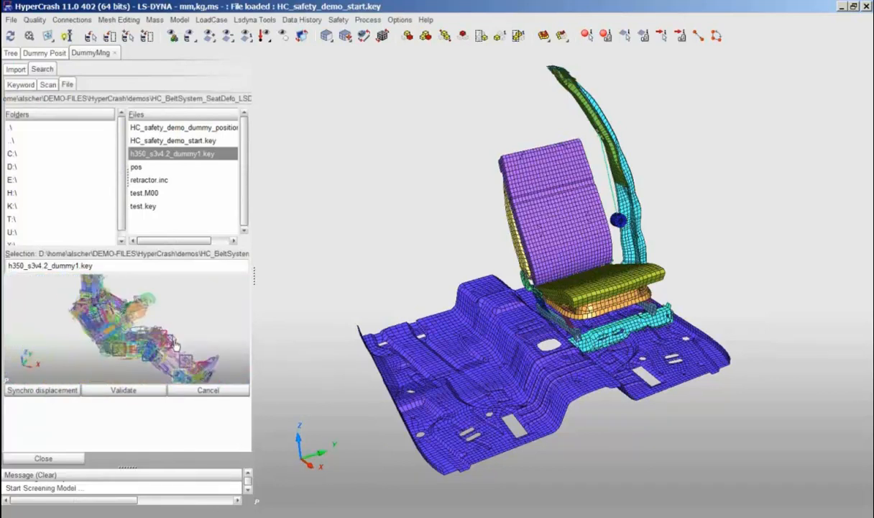
Validate the dummy file and import it with all offset values at 0
left_click(136, 392)
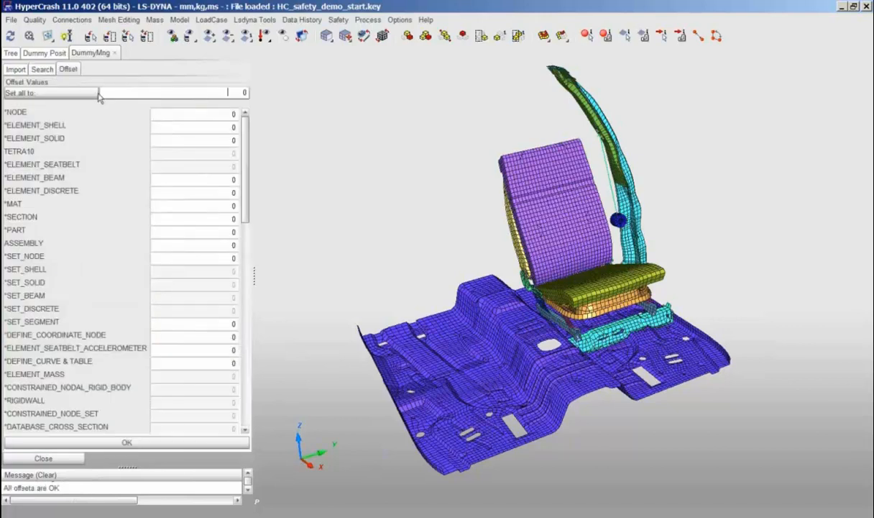
left_click(158, 91)
left_click(170, 442)
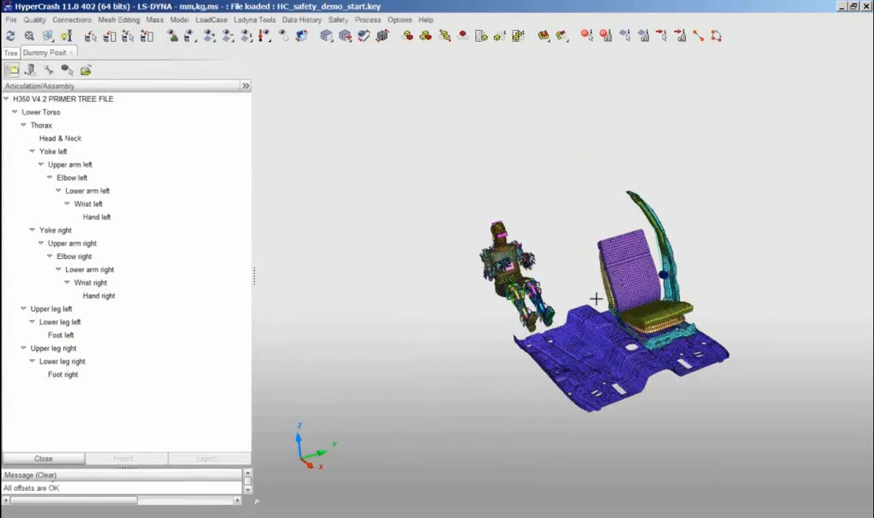
Select the complete H350 V4.2 dummy assembly for positioning and set its H-Point definition to Coordinates
scroll(596, 297, "up", 5)
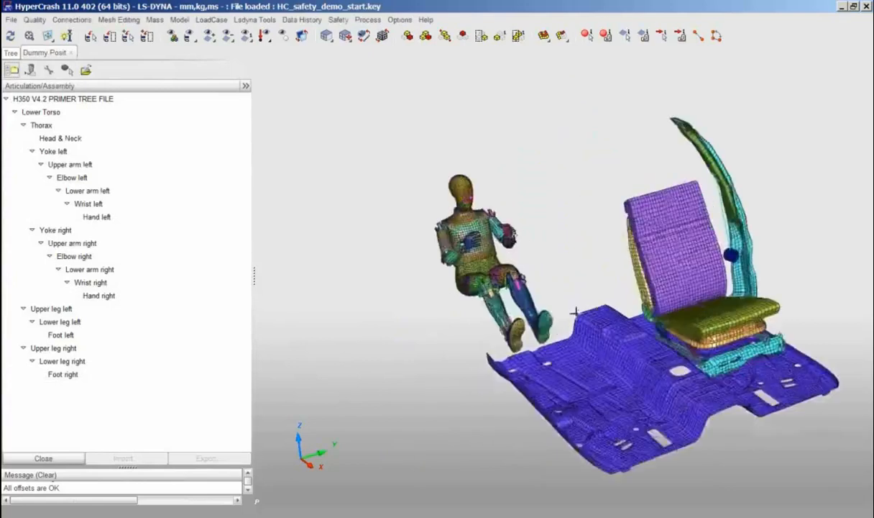
scroll(573, 316, "up", 2)
middle_click_drag(571, 318, 526, 311)
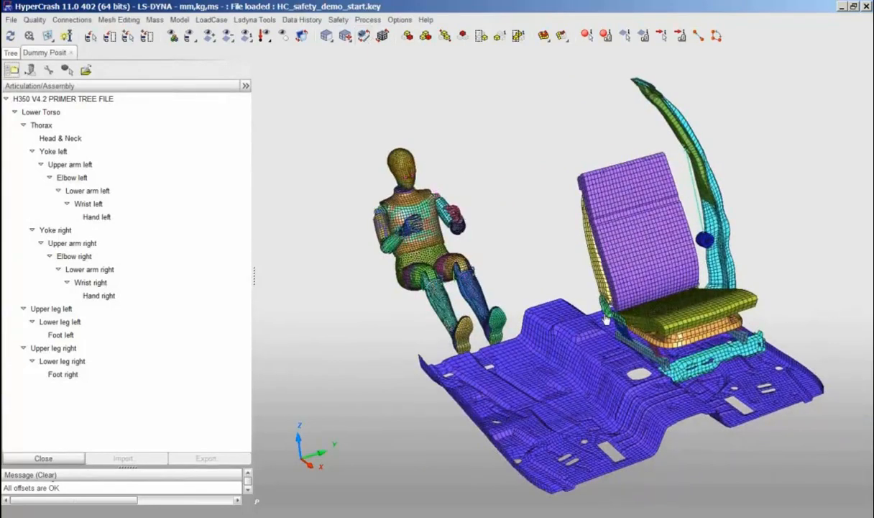
middle_click_drag(606, 321, 574, 298)
left_click_drag(573, 298, 608, 328)
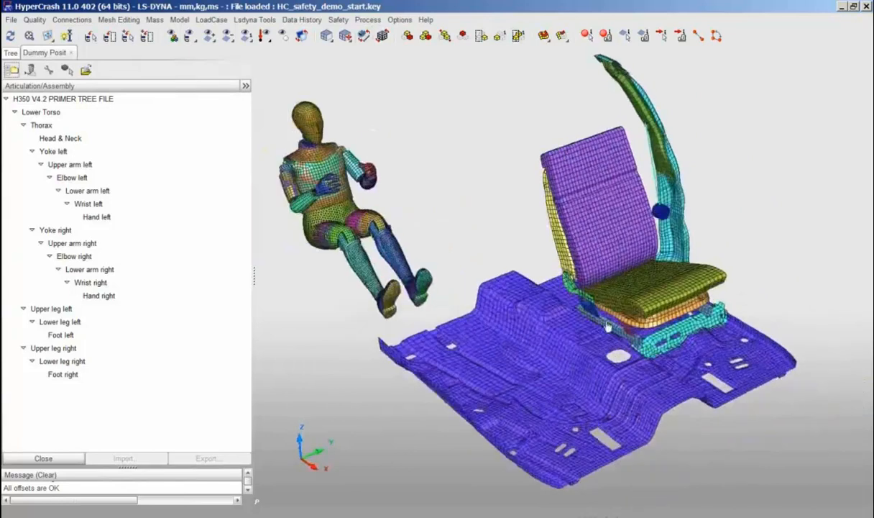
middle_click_drag(608, 327, 637, 341)
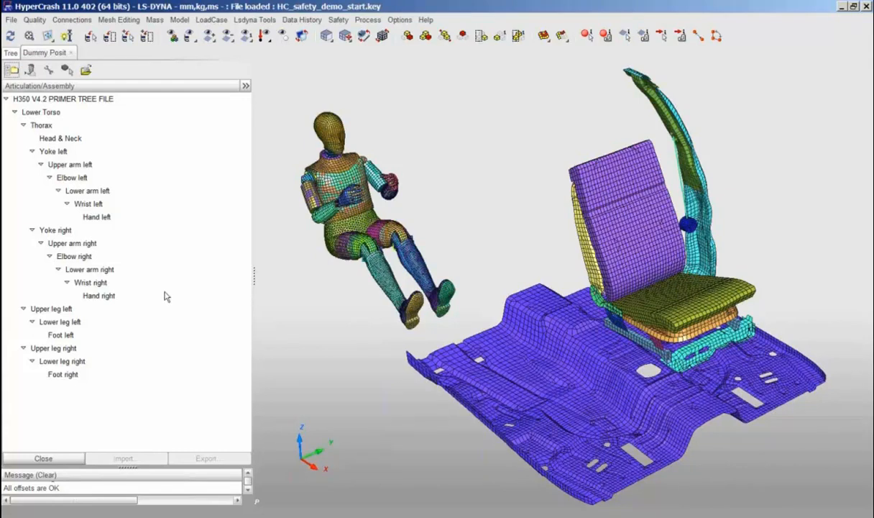
left_click(95, 99)
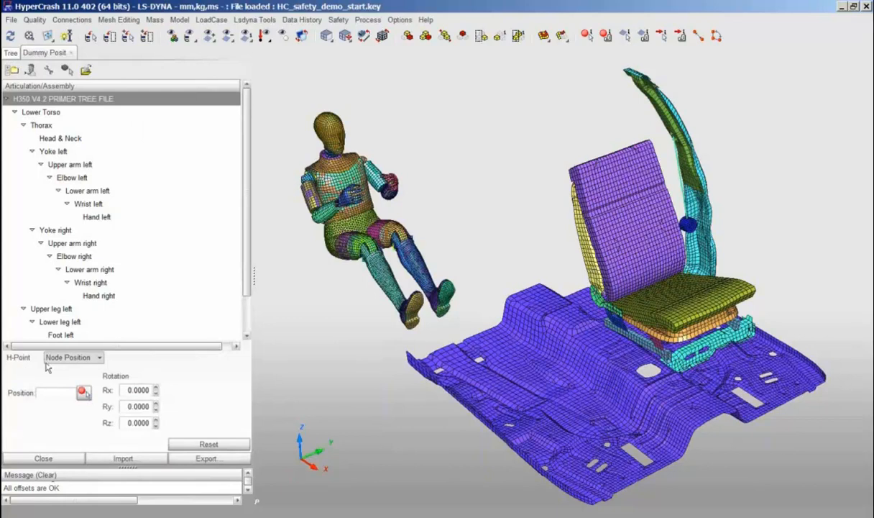
left_click(100, 359)
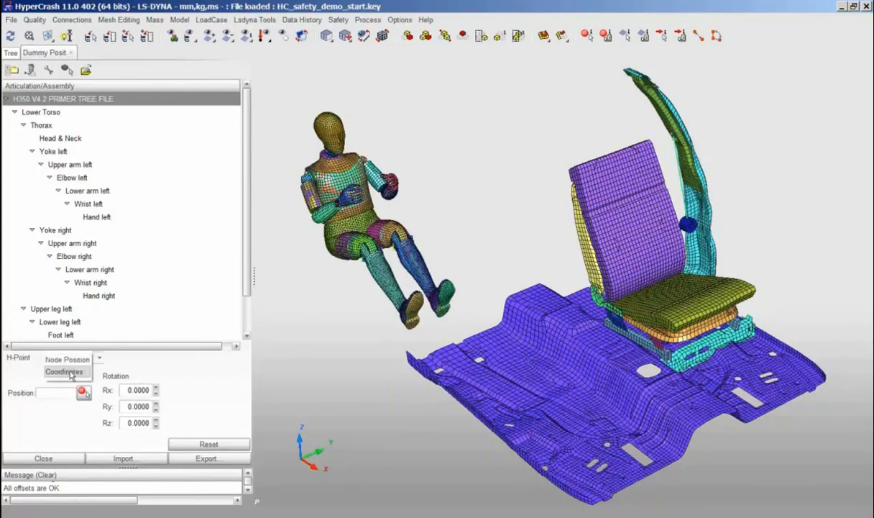
left_click(64, 370)
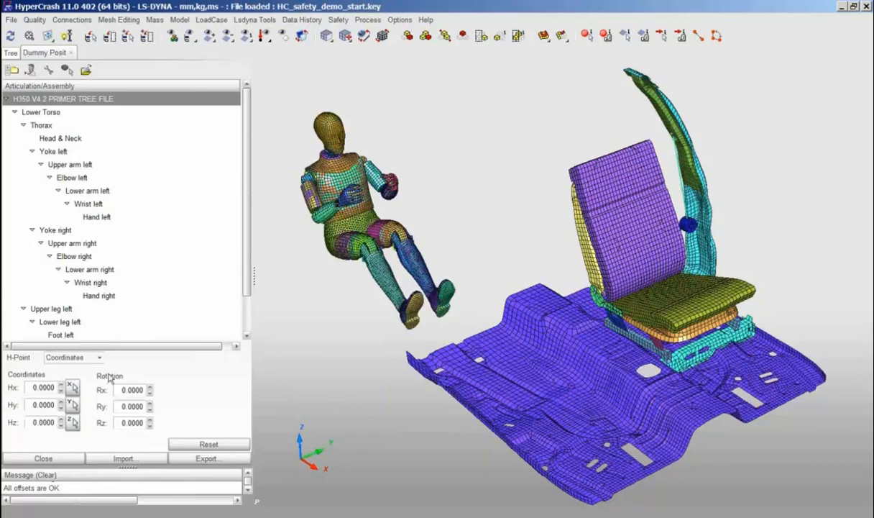
Place the dummy's H-Point on the seat by picking seat nodes for X, Y and Z, about 2547, 367 and 667 mm
left_click(72, 386)
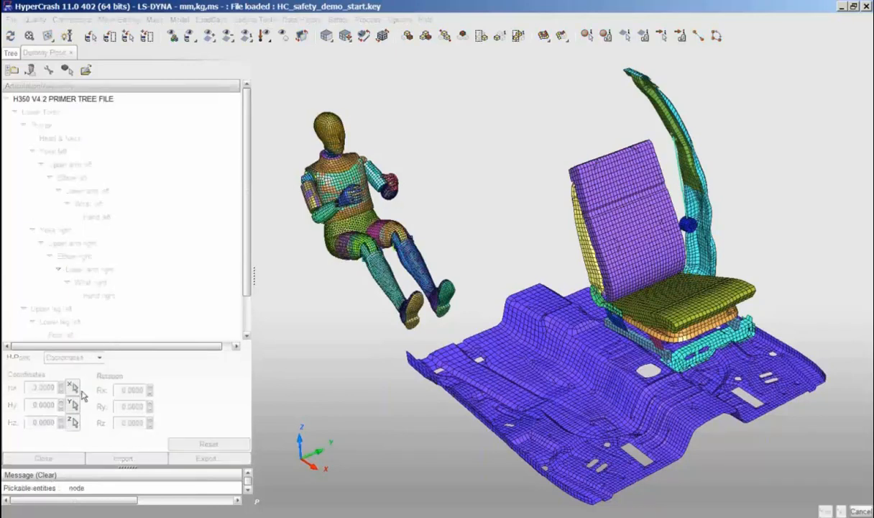
left_click(664, 302)
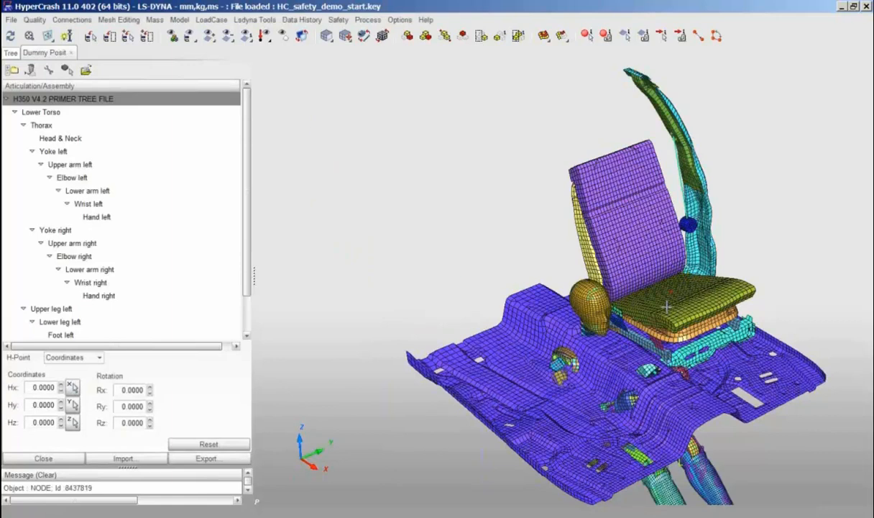
left_click(72, 405)
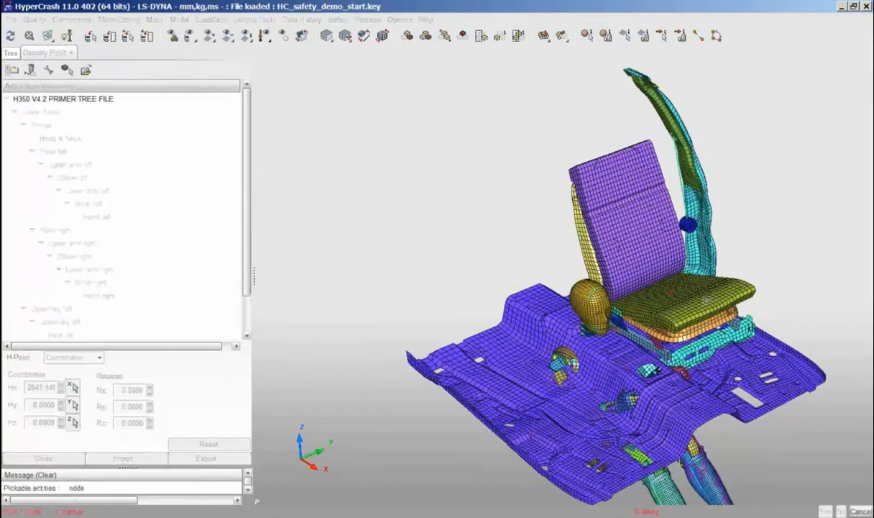
left_click(612, 330)
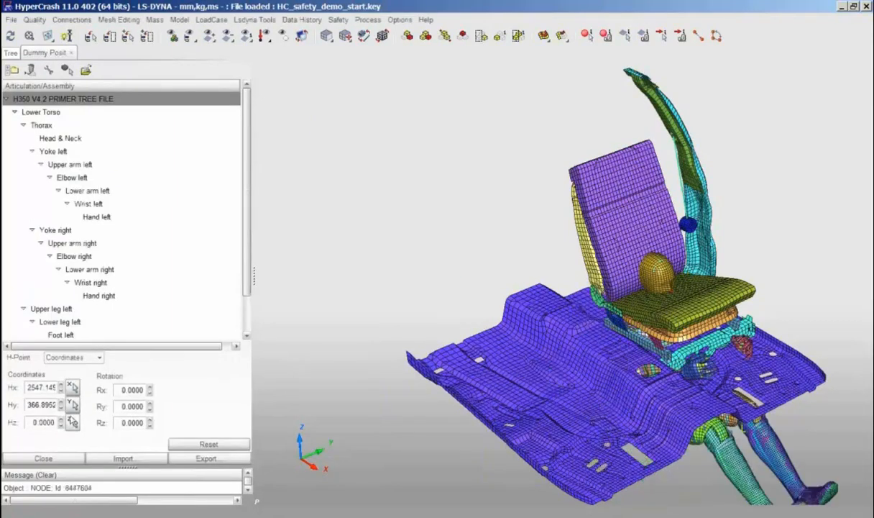
left_click(72, 422)
left_click(646, 278)
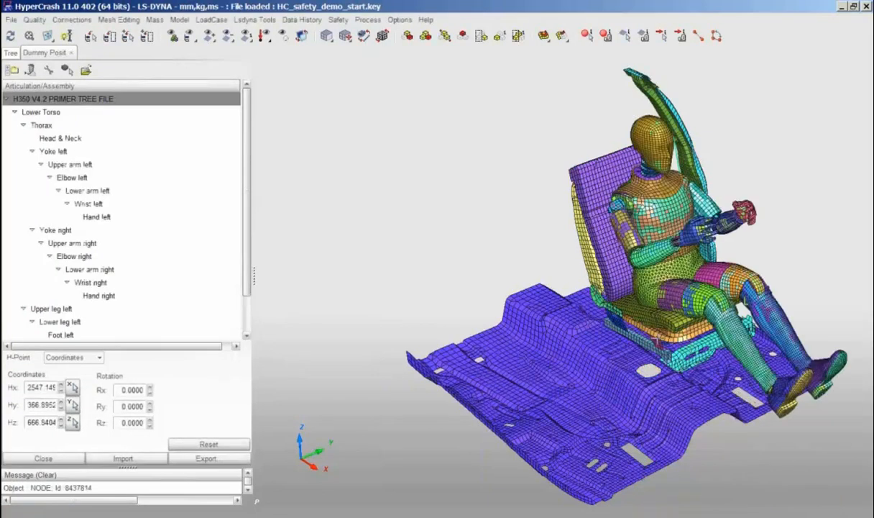
Import the positioning file pos from the demo folder to place the dummy on the seat
left_click_drag(503, 323, 573, 323)
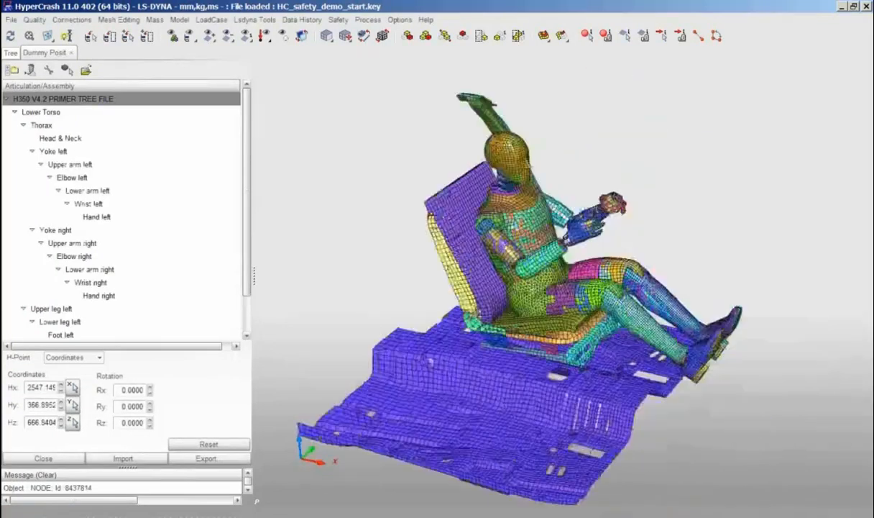
right_click_drag(573, 324, 574, 391)
left_click_drag(574, 390, 503, 341)
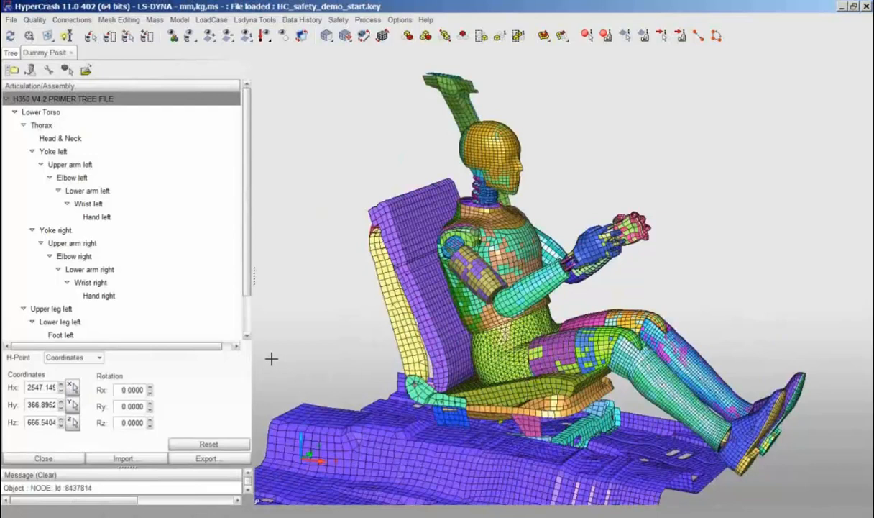
left_click(126, 460)
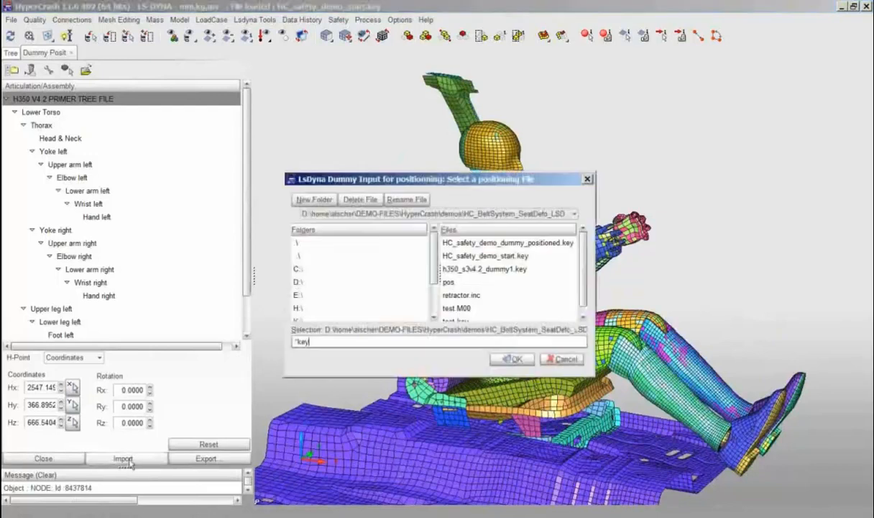
left_click(467, 282)
left_click(512, 358)
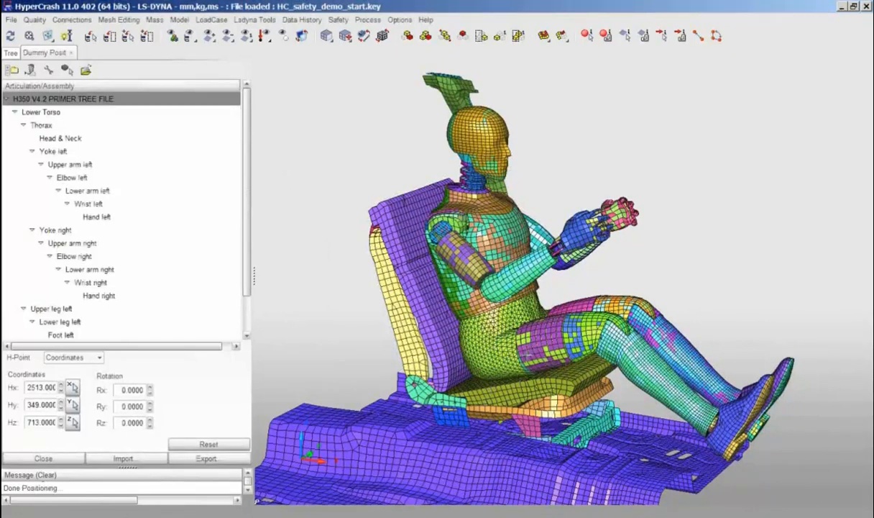
left_click_drag(496, 330, 512, 322)
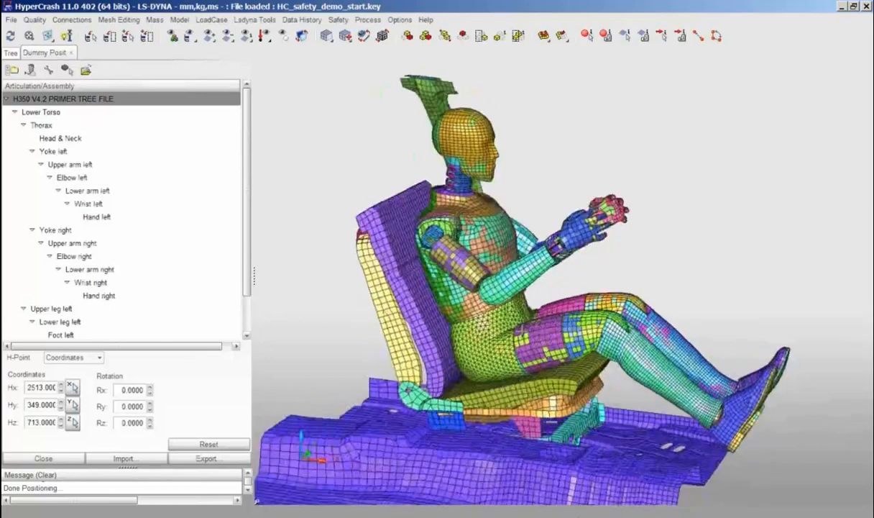
middle_click_drag(496, 316, 492, 331)
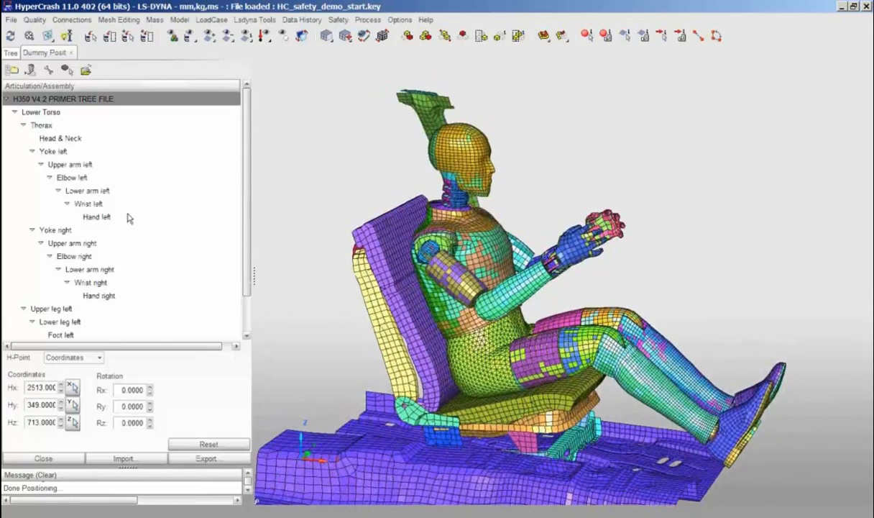
Raise the dummy's right arm by rotating the Yoke right articulation interactively about theta to about -111 degrees
scroll(244, 293, "down", 1)
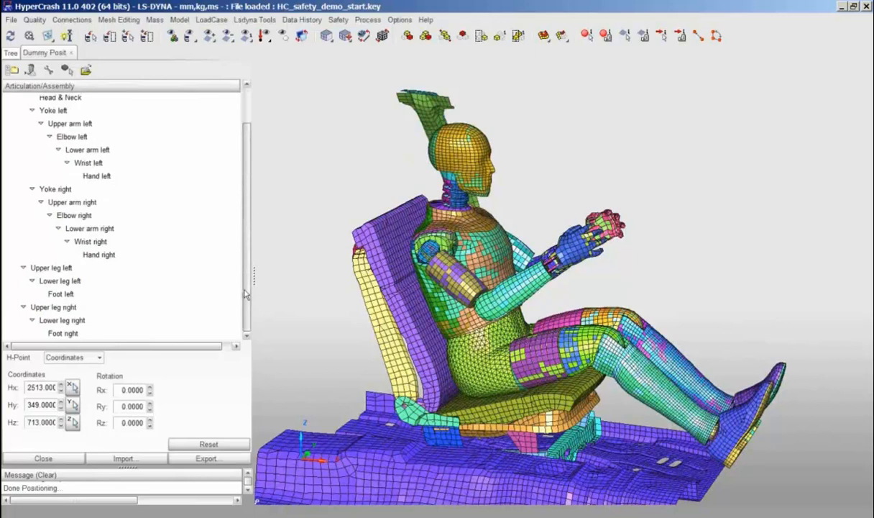
left_click(57, 189)
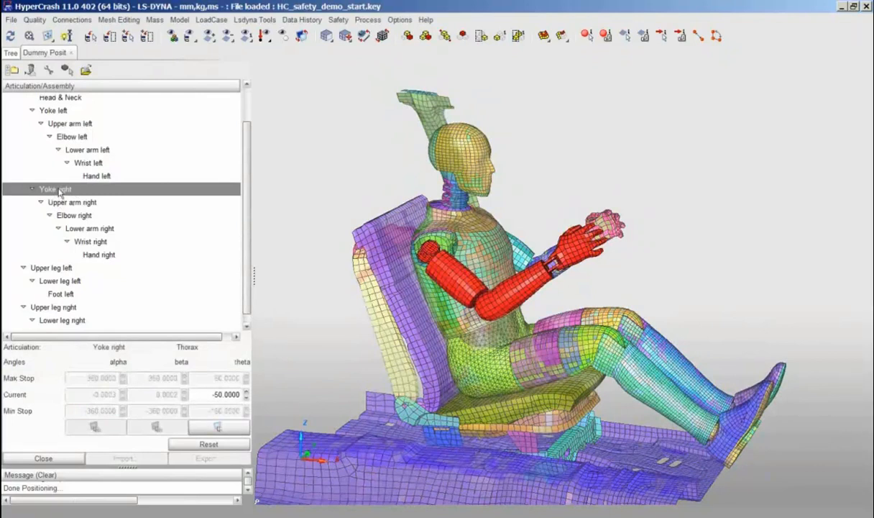
left_click(232, 430)
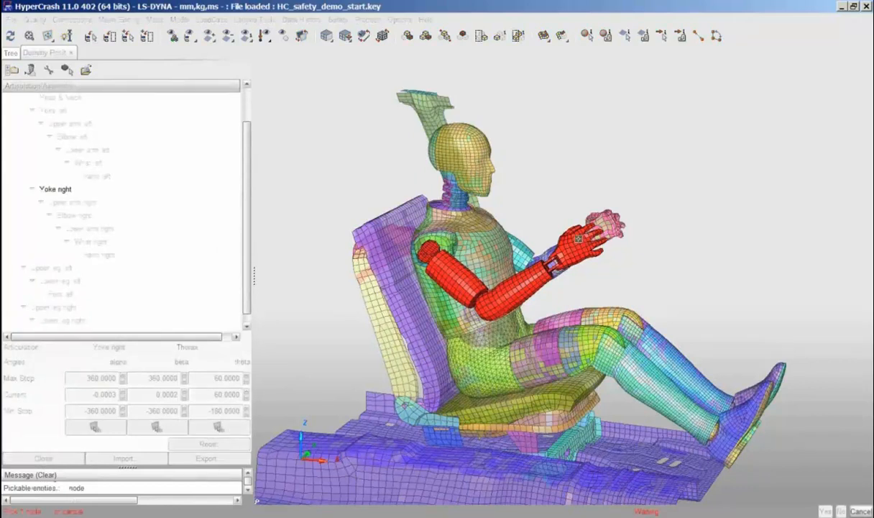
left_click(578, 238)
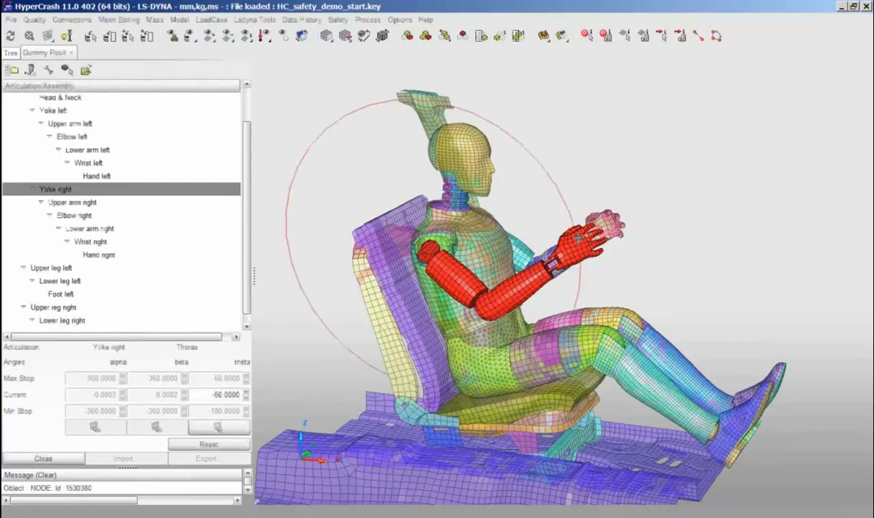
left_click_drag(578, 238, 540, 213)
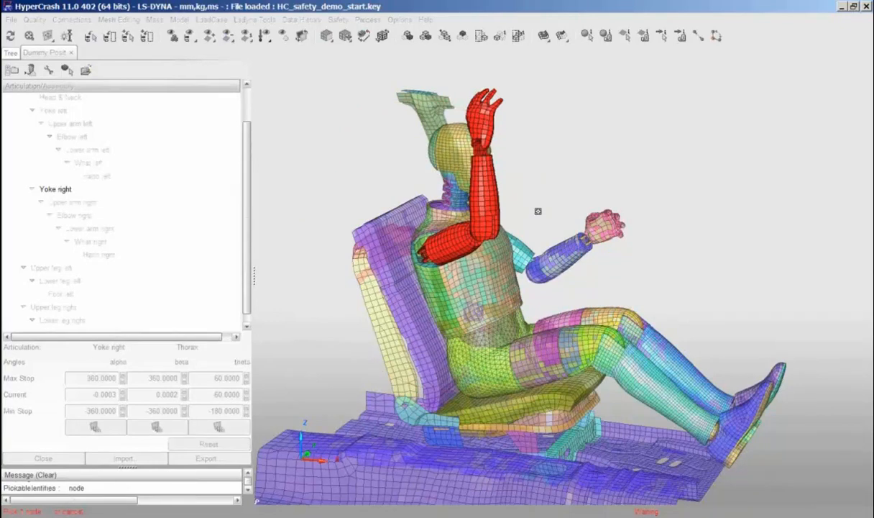
key("Escape")
Swing the dummy's right lower arm outward about the elbow to a theta angle of about 32 degrees
left_click_drag(611, 253, 381, 308)
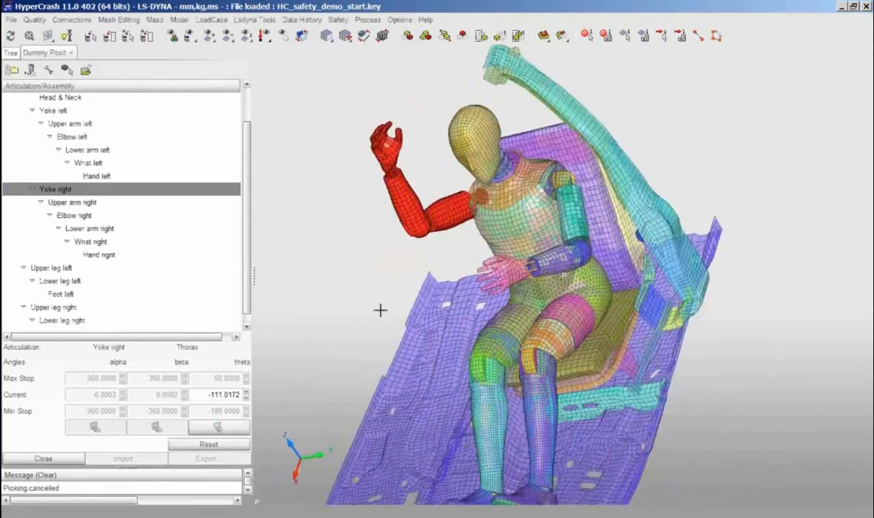
left_click(87, 225)
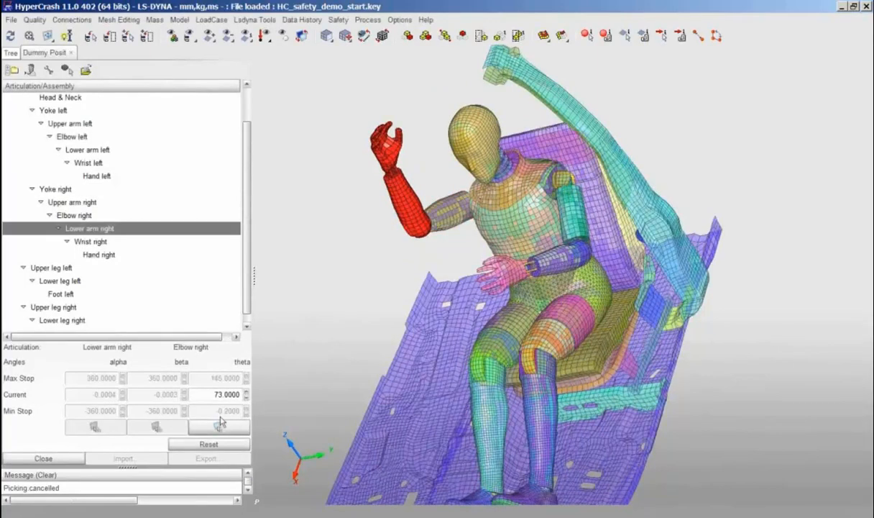
left_click(217, 395)
left_click(220, 428)
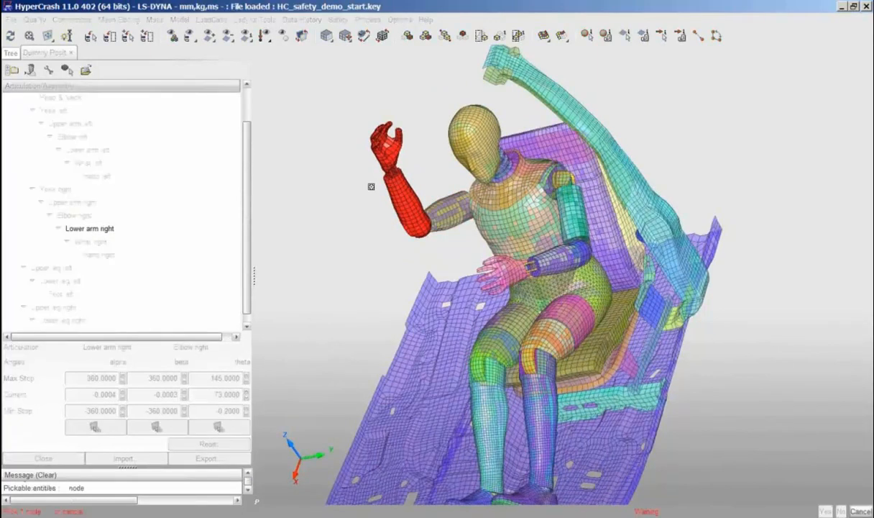
left_click(376, 136)
left_click_drag(368, 131, 361, 219)
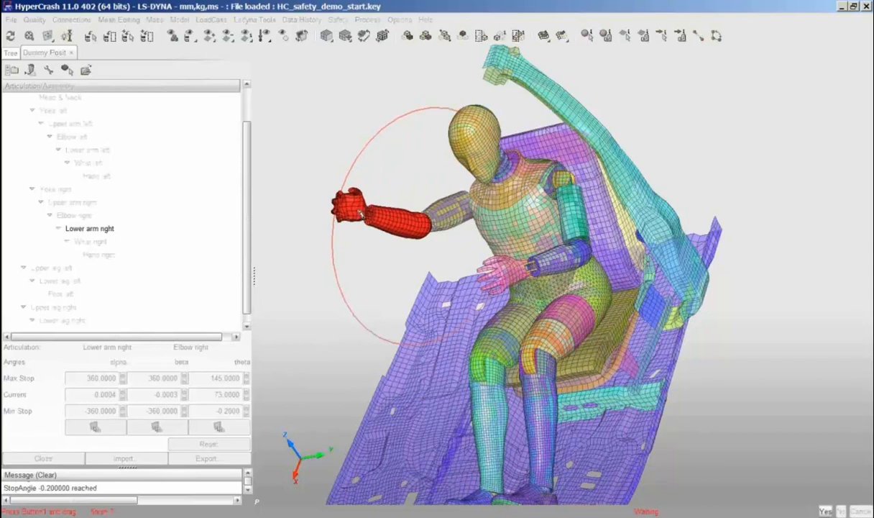
key("y")
key("Escape")
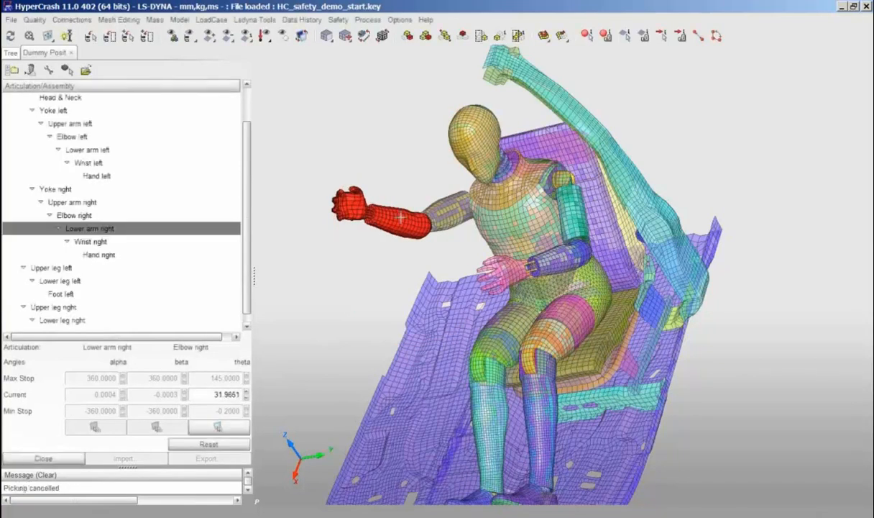
Rotate the Head & Neck articulation about beta to -5 degrees and close the dummy positioner
left_click_drag(375, 231, 460, 266)
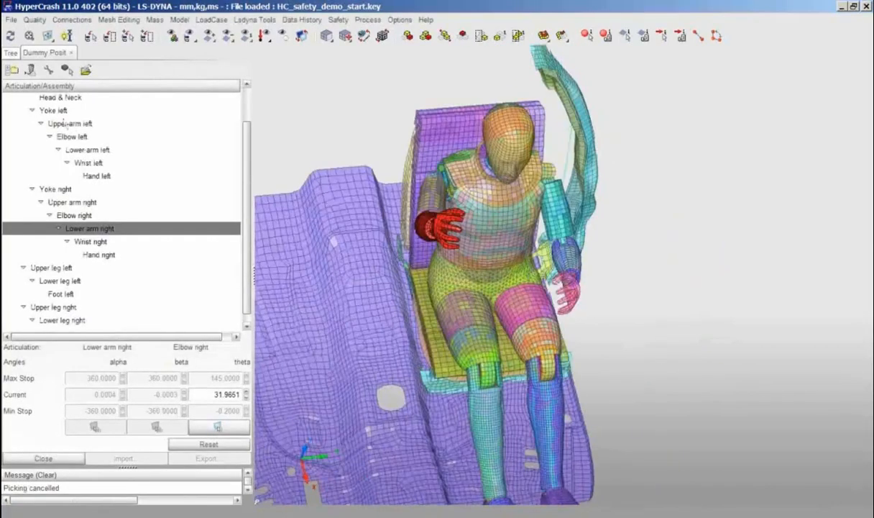
scroll(75, 143, "up", 2)
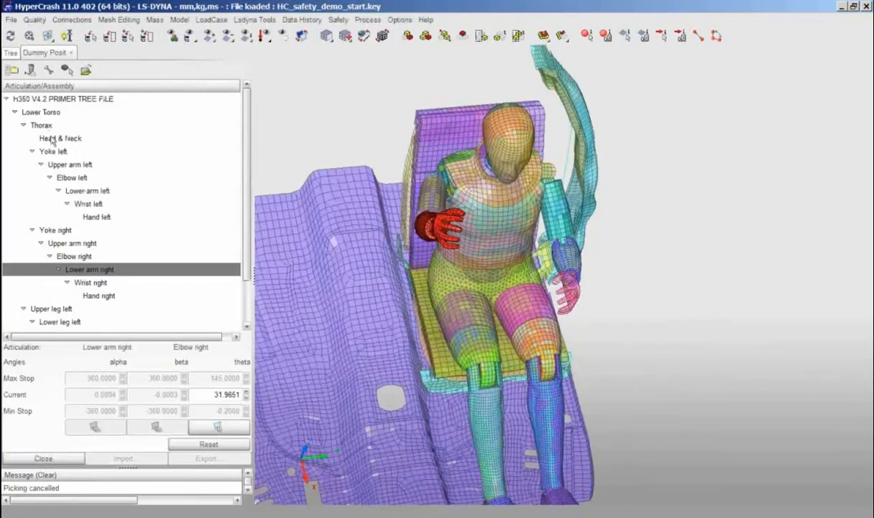
left_click(49, 136)
left_click_drag(460, 266, 374, 273)
left_click(179, 427)
left_click(508, 139)
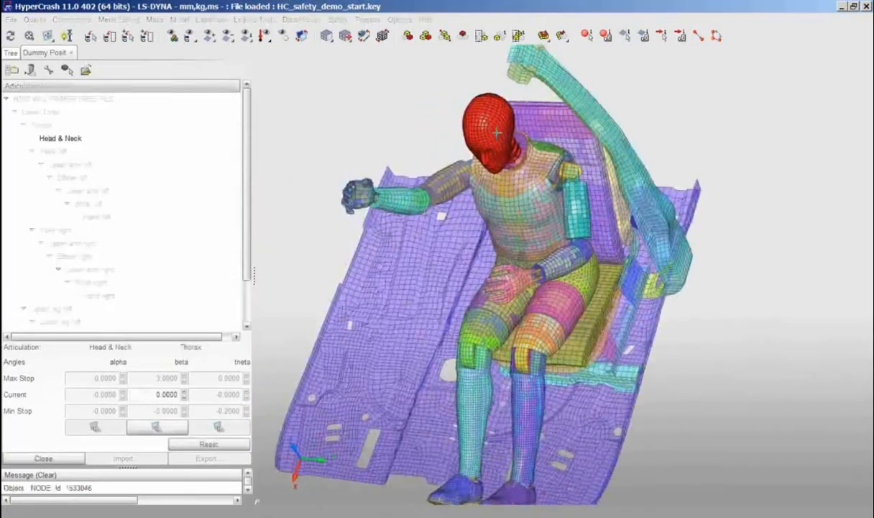
left_click_drag(508, 139, 502, 86)
left_click_drag(495, 166, 493, 180)
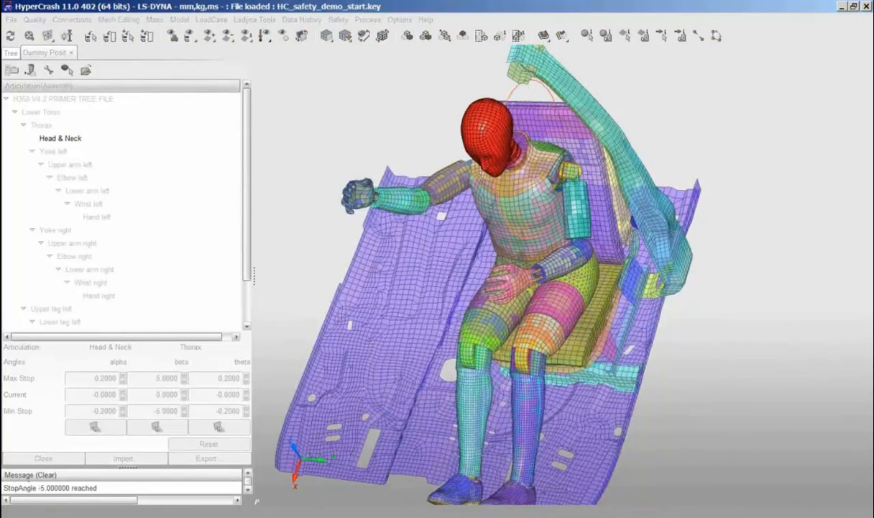
key("y")
key("Escape")
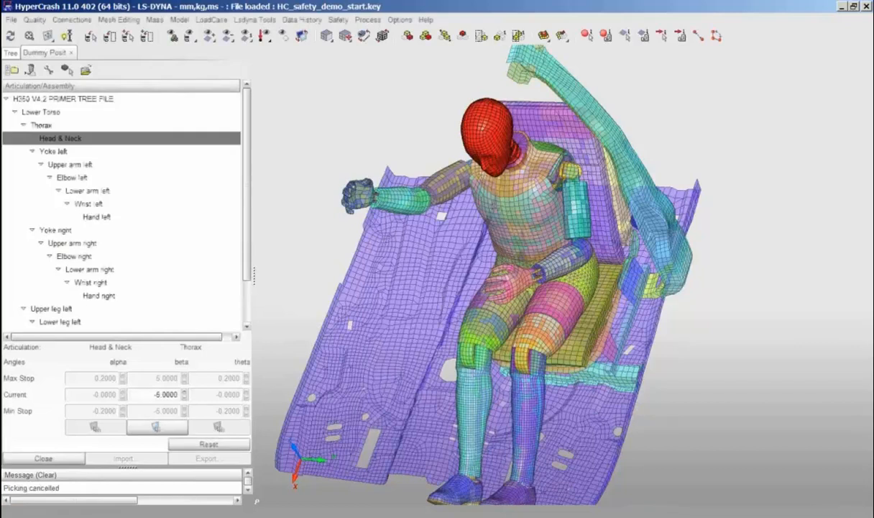
left_click_drag(542, 293, 563, 246)
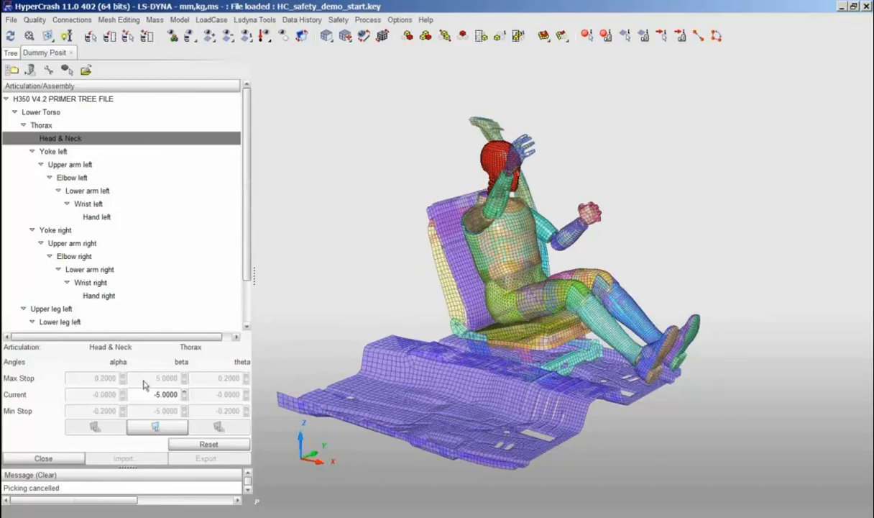
left_click(54, 458)
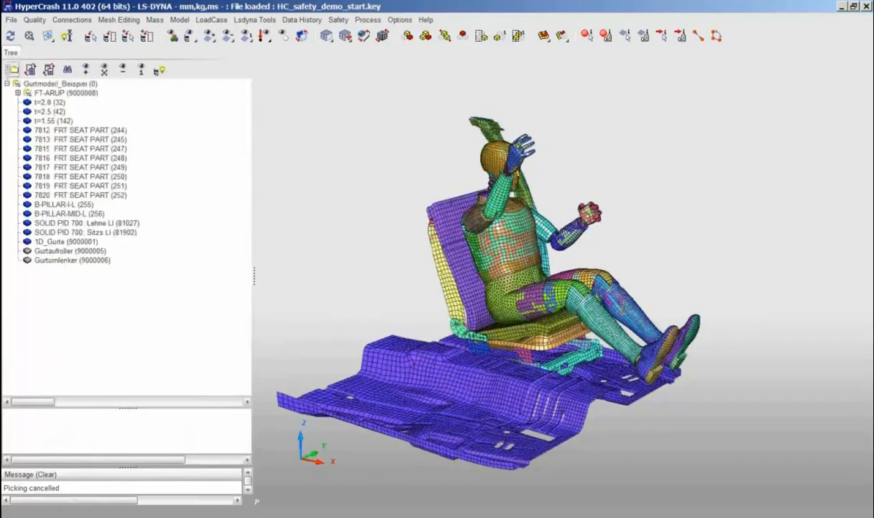
Start a belt named new_belt in the Belt Generator and hide the solid elements of the model
left_click_drag(524, 173, 445, 183)
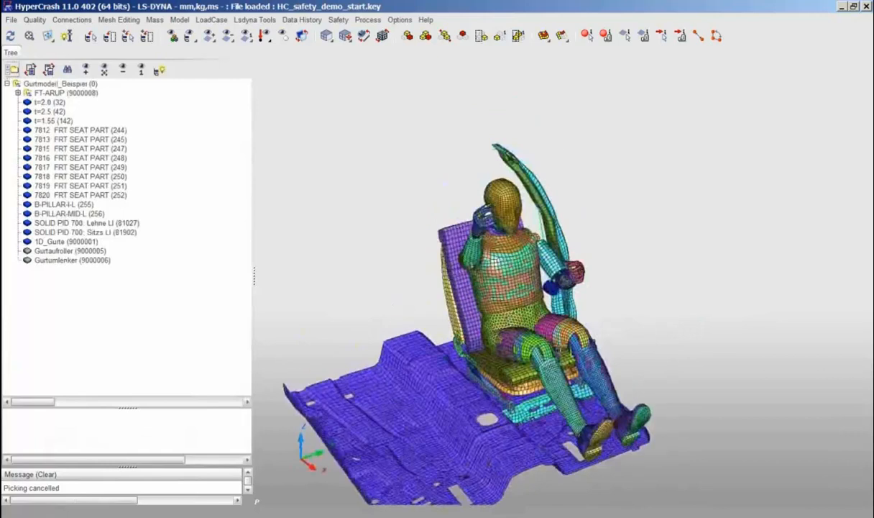
right_click_drag(444, 183, 533, 329)
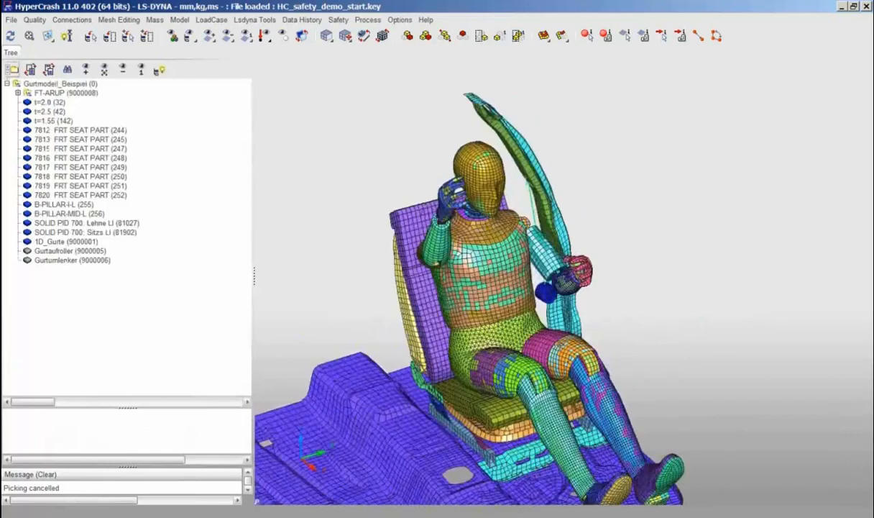
left_click(299, 20)
mouse_move(345, 20)
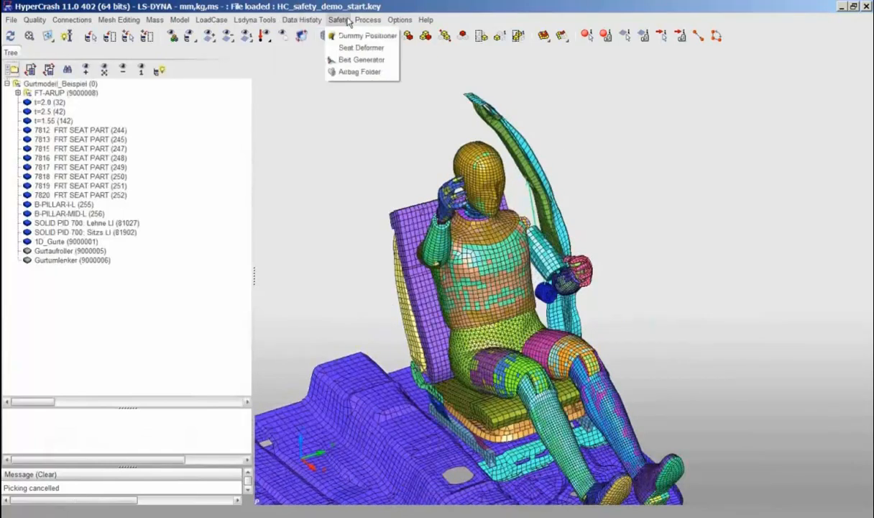
left_click(355, 61)
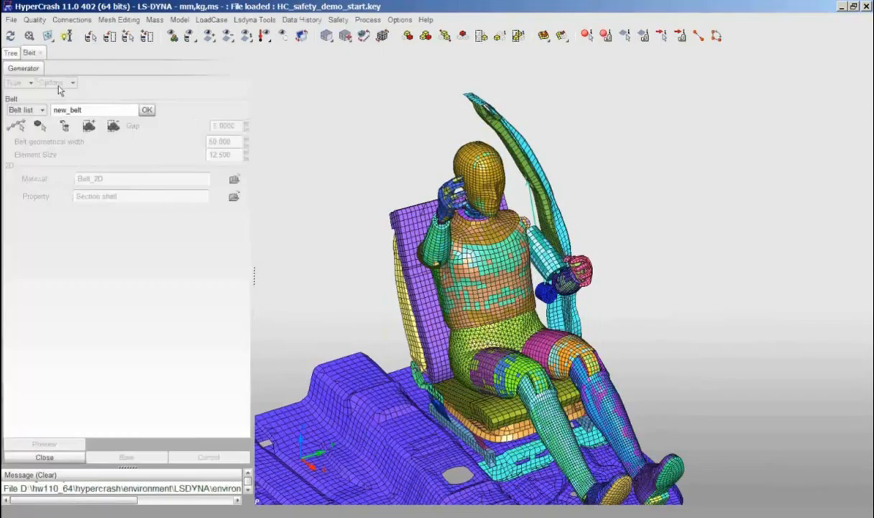
left_click(146, 110)
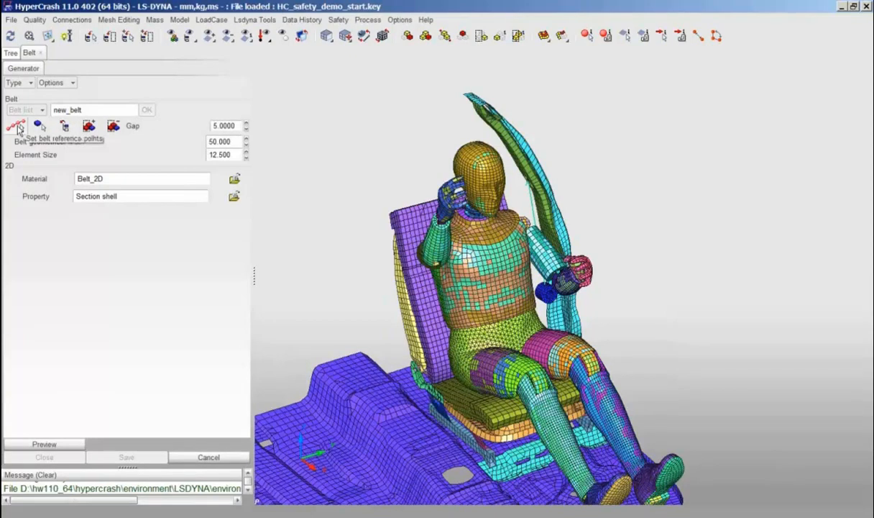
left_click(229, 39)
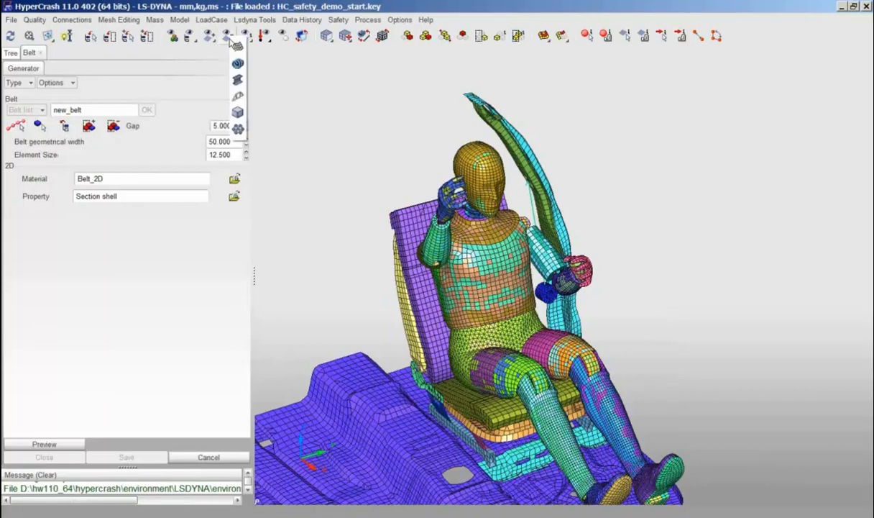
left_click(238, 114)
Define the belt's reference points by picking nodes on the seat beside the pelvis, mid-chest and at the upper belt guide near the B-pillar
left_click(15, 128)
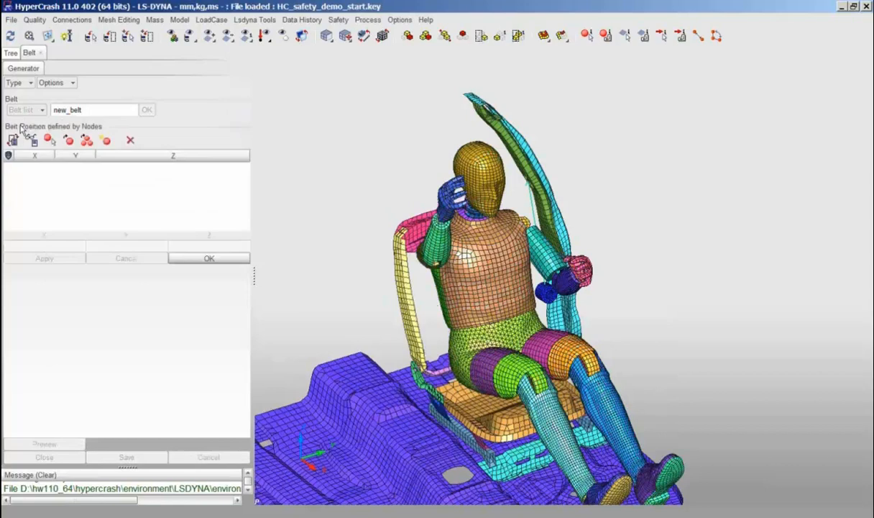
left_click(49, 140)
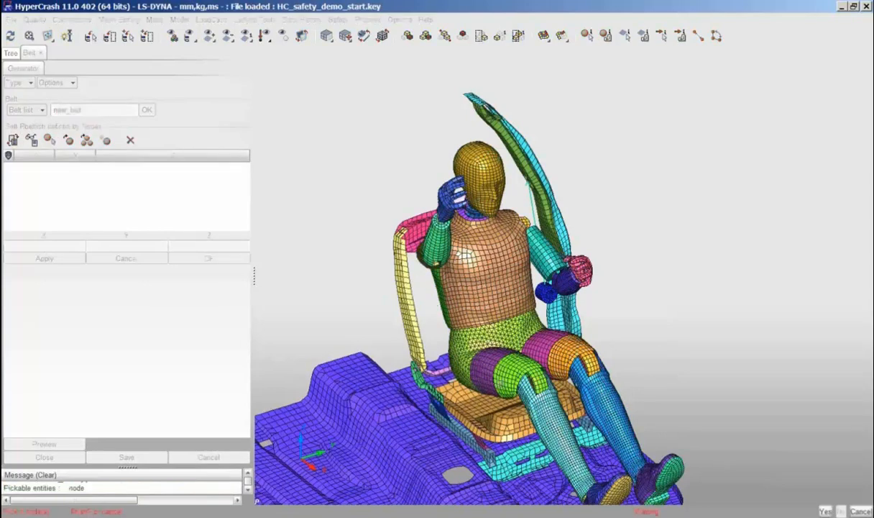
left_click_drag(446, 388, 510, 314)
scroll(510, 314, "up", 3)
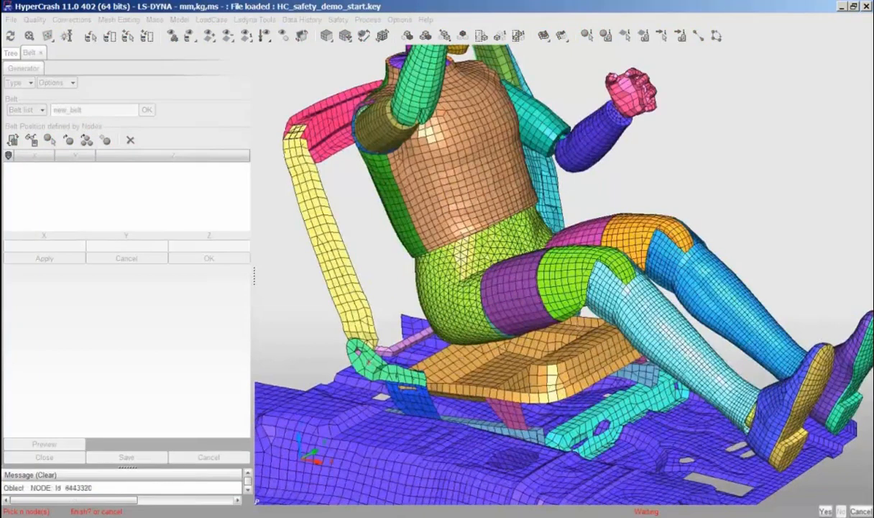
left_click_drag(643, 357, 546, 389)
middle_click_drag(546, 233, 539, 422)
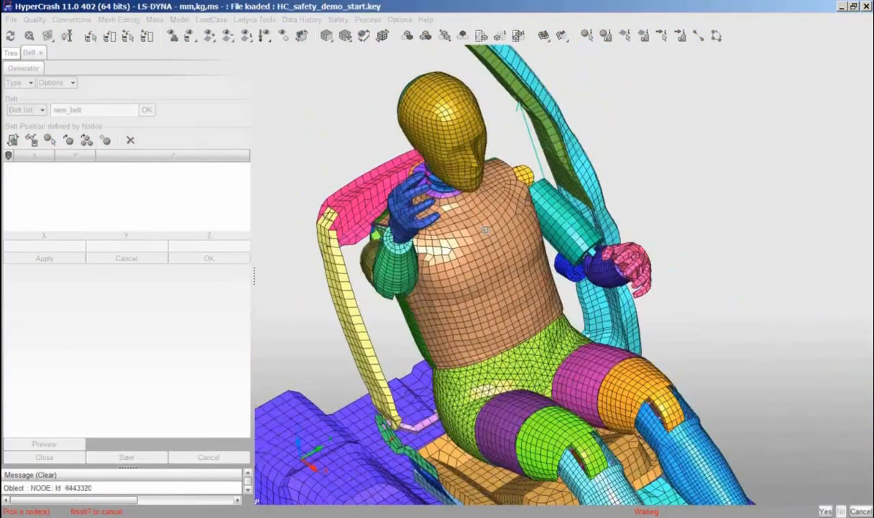
left_click(485, 230)
middle_click_drag(462, 220, 463, 341)
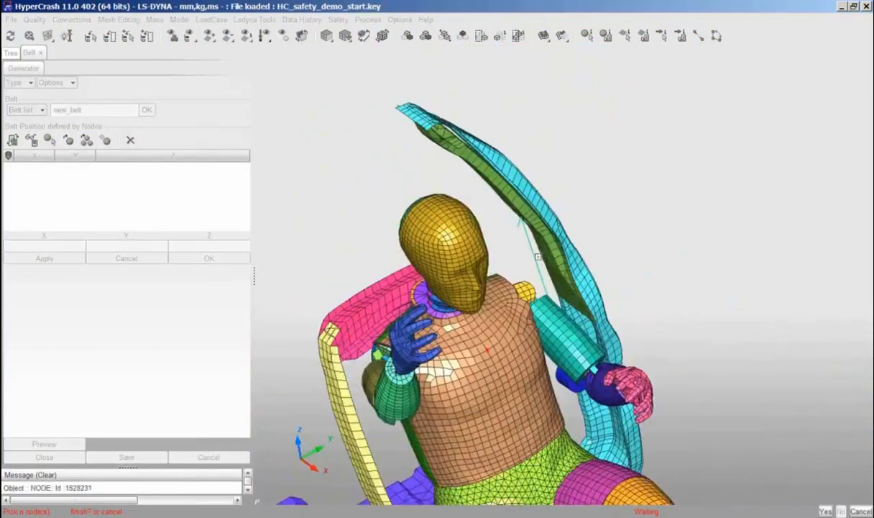
left_click(518, 227)
middle_click(519, 246)
left_click(208, 258)
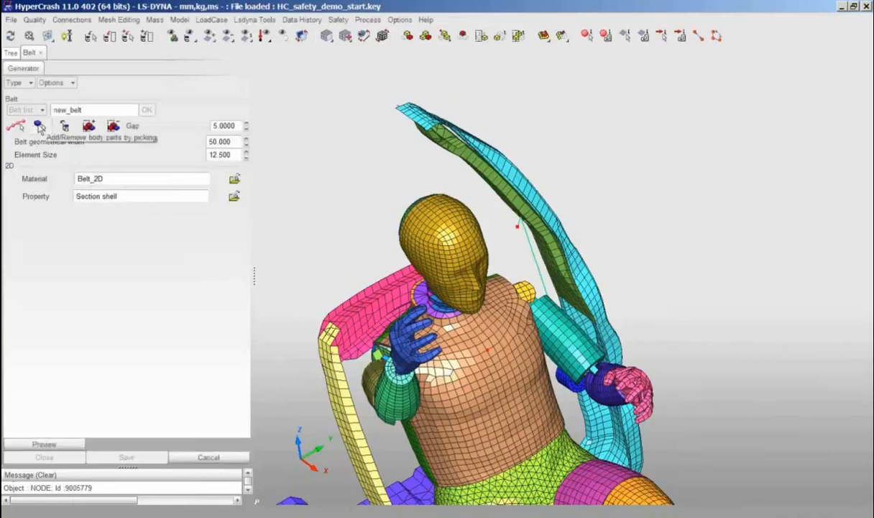
Add the dummy's torso and pelvis as the belt's body parts and preview the generated belt
left_click(40, 127)
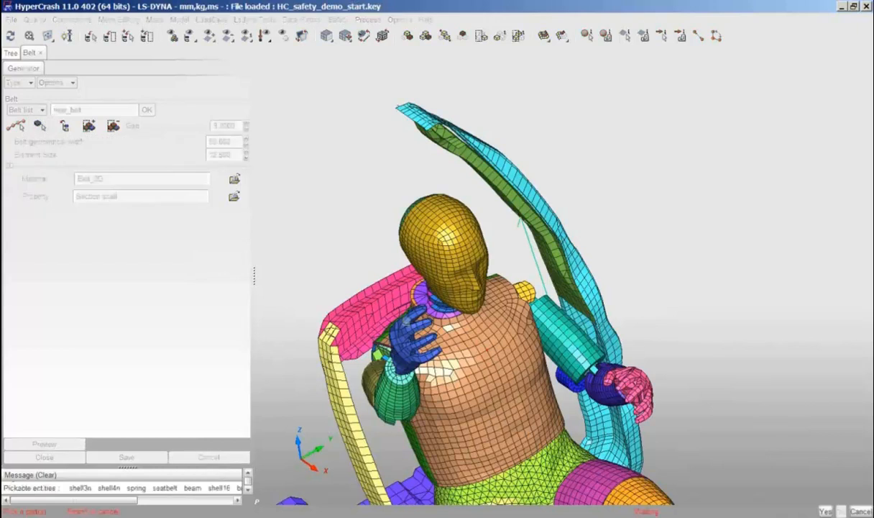
left_click_drag(522, 359, 487, 316, "ctrl")
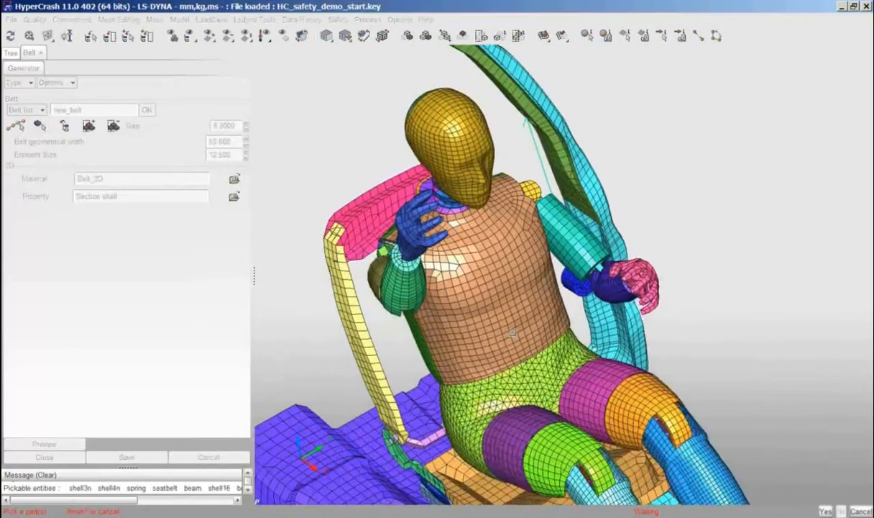
left_click(496, 281)
left_click(482, 397)
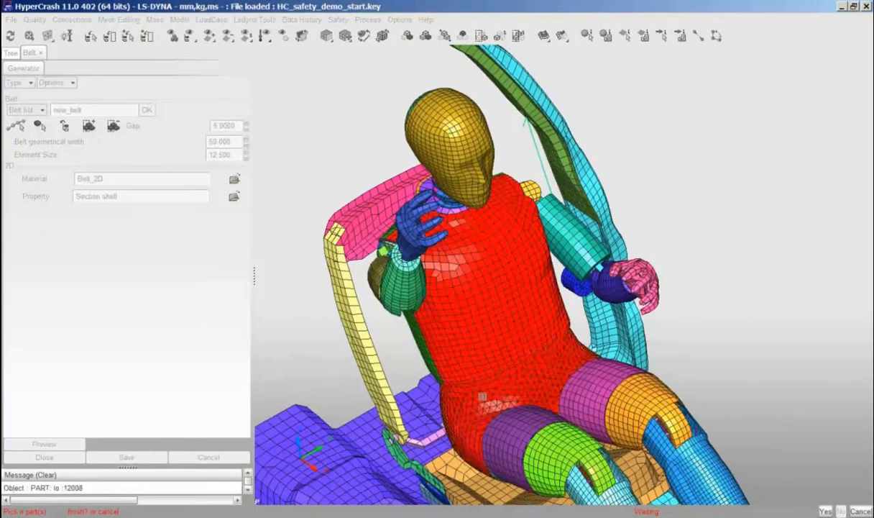
key("y")
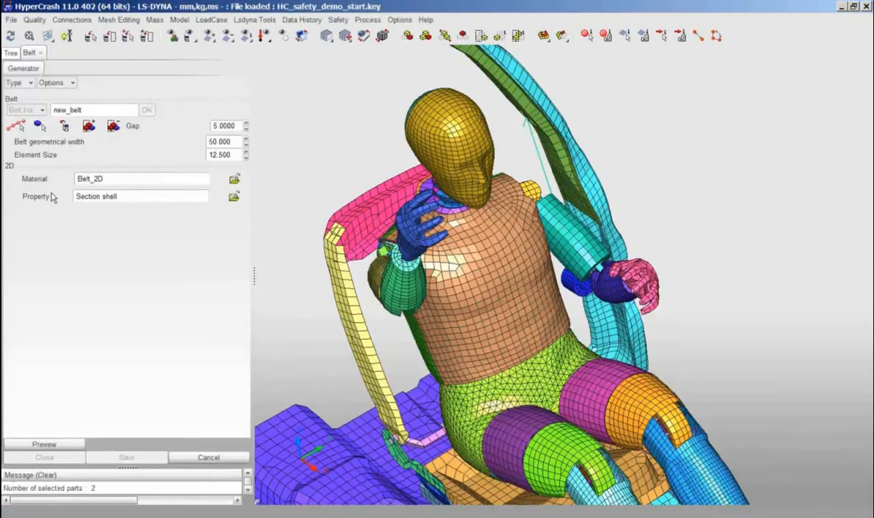
left_click(54, 442)
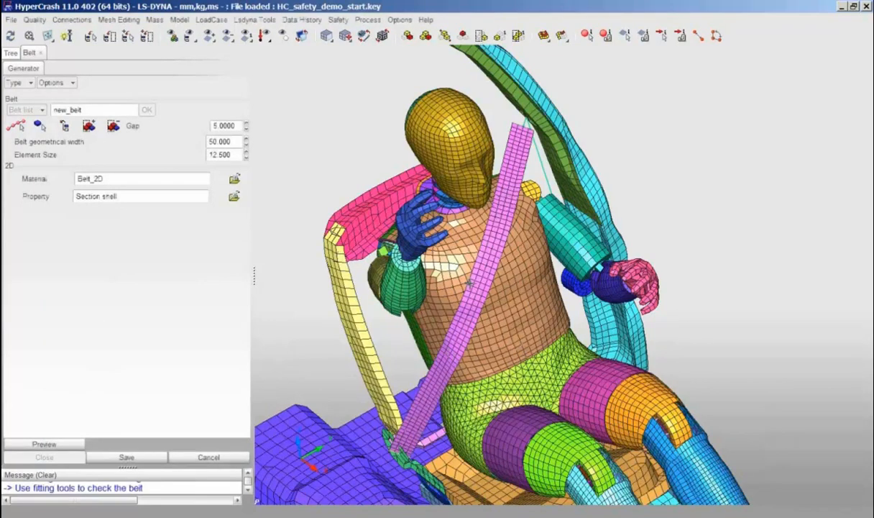
Redisplay all parts of the model and inspect how the previewed belt meets the seat back
left_click_drag(489, 385, 428, 209)
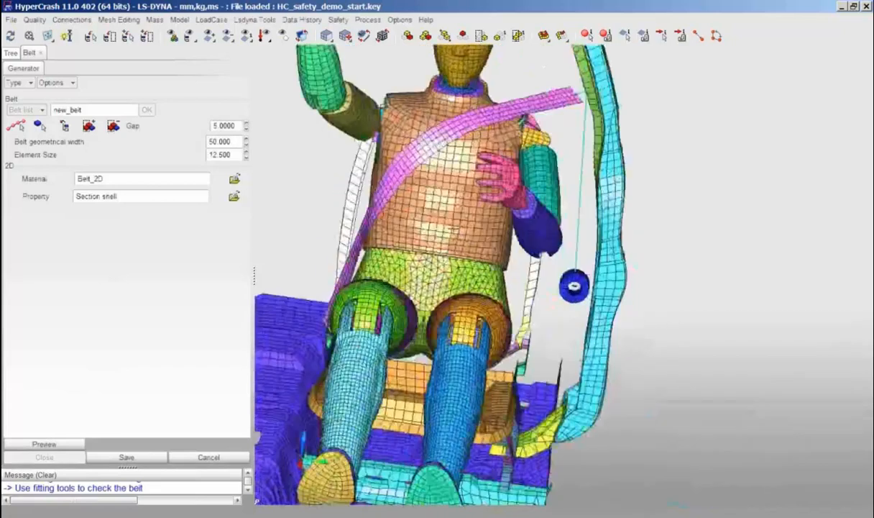
middle_click_drag(428, 208, 524, 314)
right_click_drag(523, 314, 524, 287)
left_click_drag(524, 287, 575, 302)
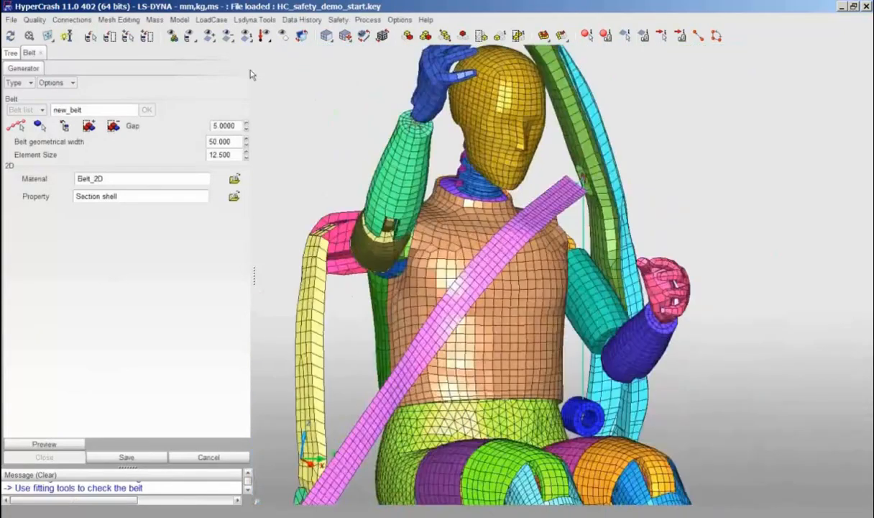
left_click(172, 37)
middle_click_drag(338, 424, 418, 312)
right_click_drag(418, 312, 419, 287)
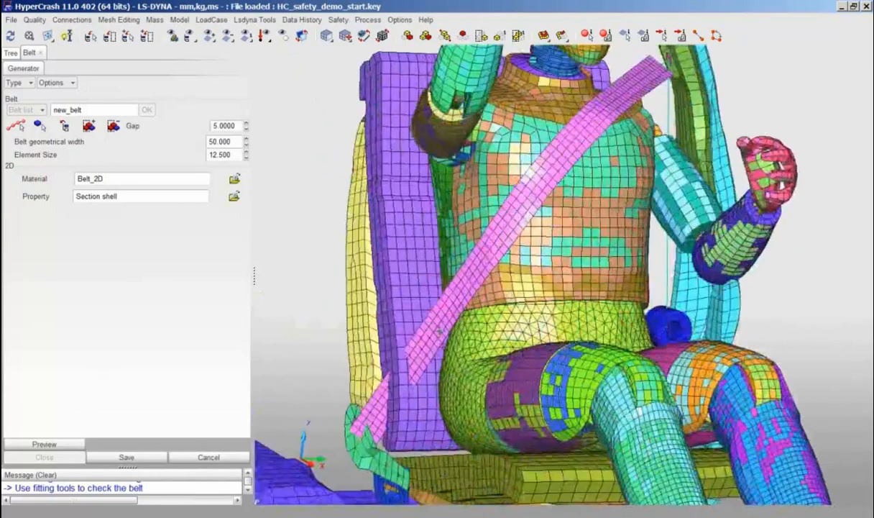
middle_click_drag(419, 288, 523, 220)
right_click_drag(523, 220, 524, 187)
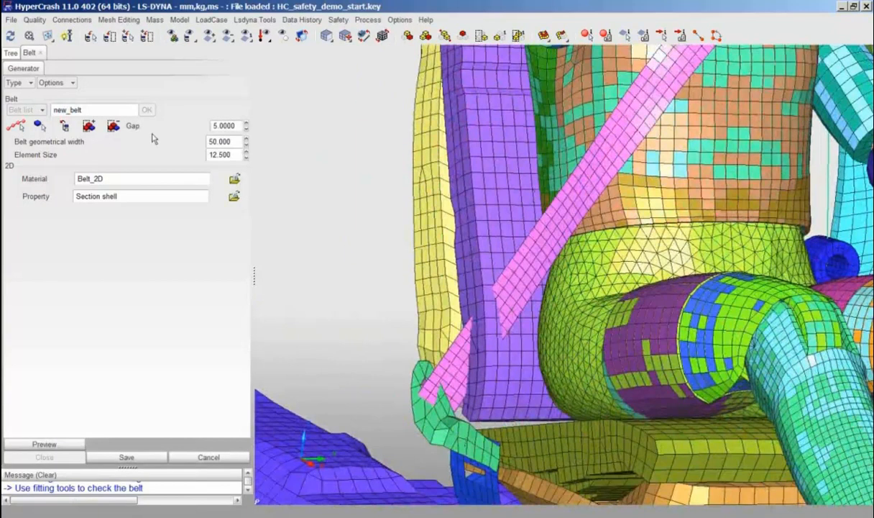
Add the seat back cushion to the belt's body parts, then save the recomputed belt
left_click(39, 125)
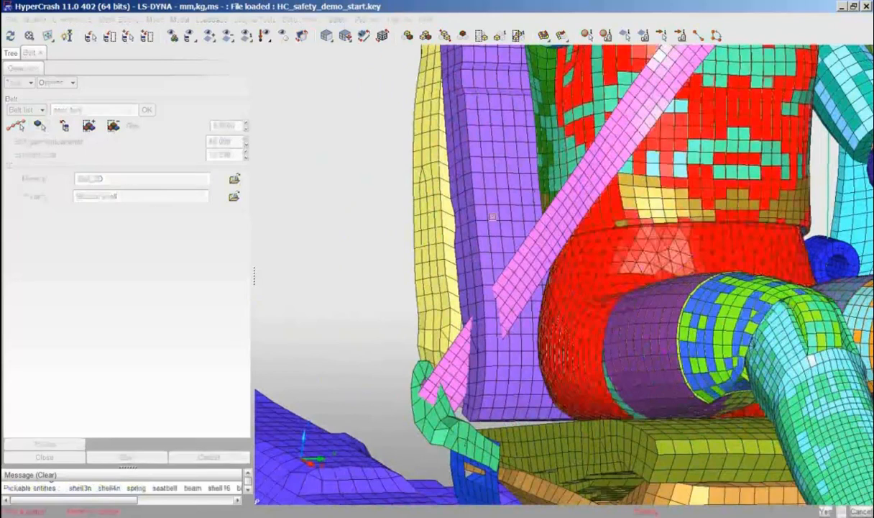
key("y")
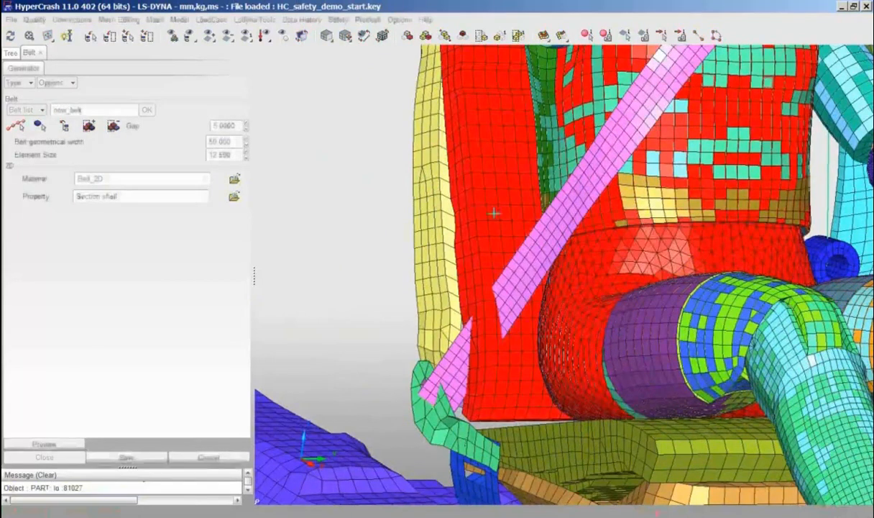
left_click(45, 443)
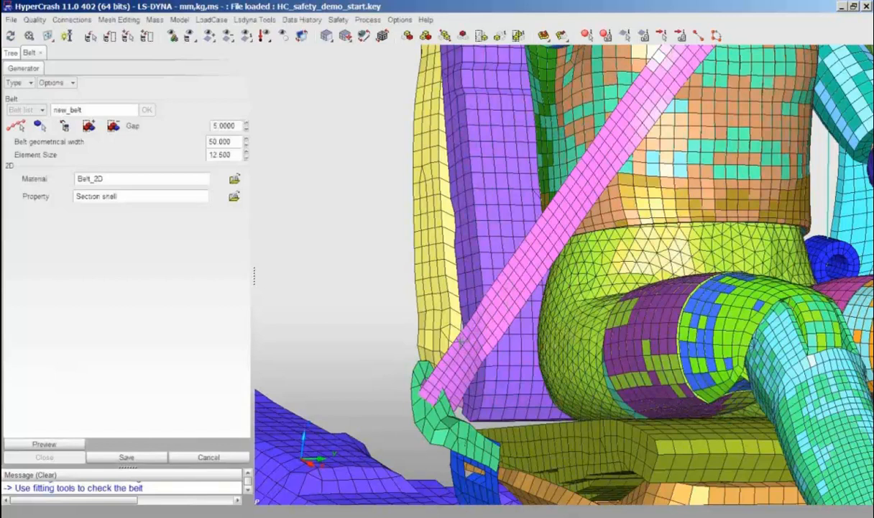
left_click(127, 457)
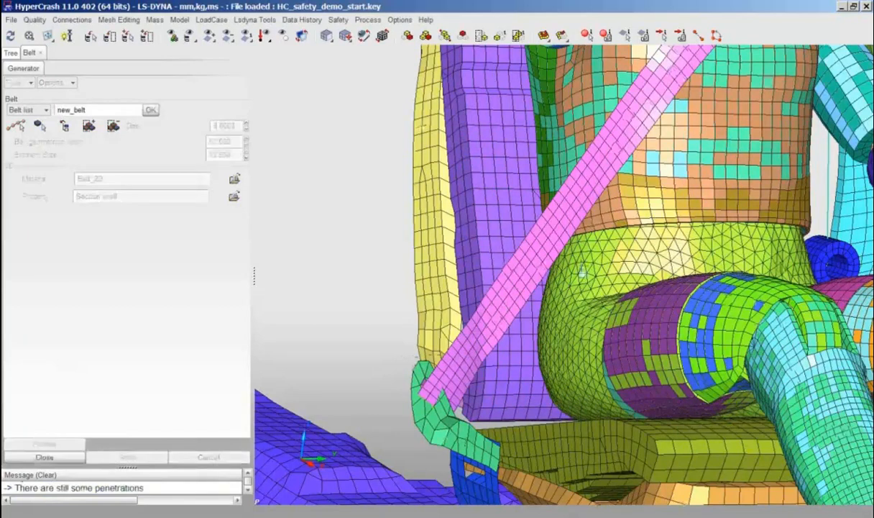
Start the Seat Deformer and accept X+ as the model's front direction with Z+ as the top direction
middle_click_drag(704, 172, 603, 221)
scroll(603, 221, "down", 4)
left_click_drag(602, 222, 608, 246)
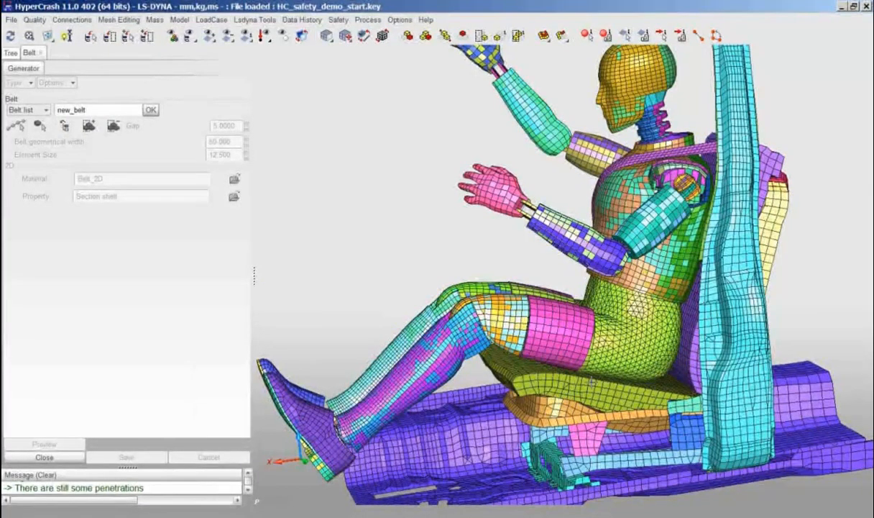
left_click(338, 19)
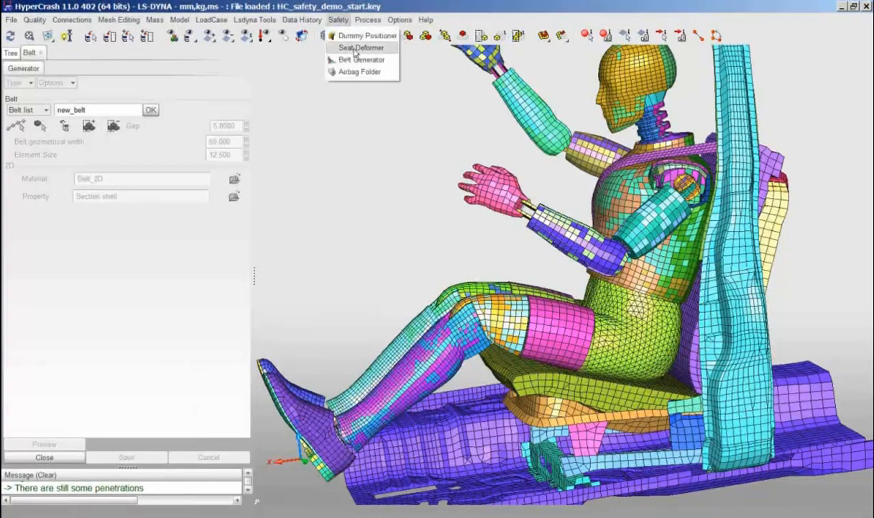
left_click(355, 48)
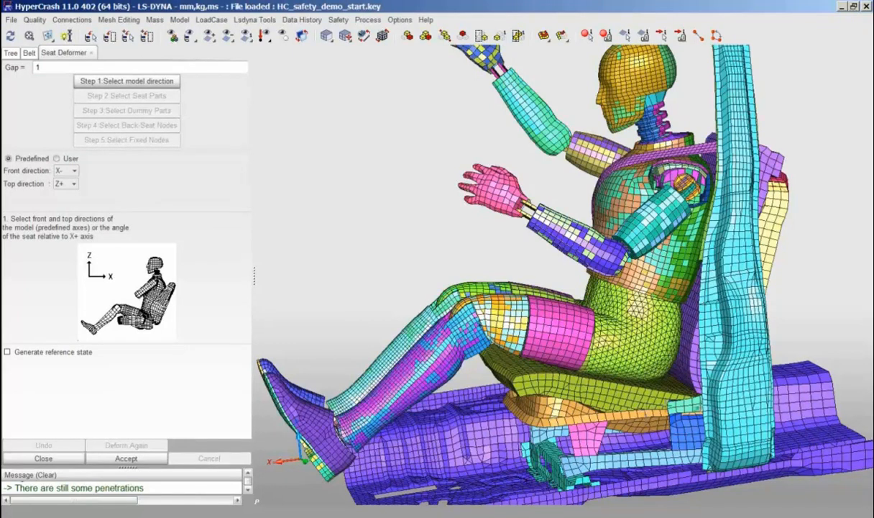
left_click_drag(568, 197, 597, 209)
left_click_drag(712, 317, 730, 322)
middle_click_drag(730, 321, 672, 319)
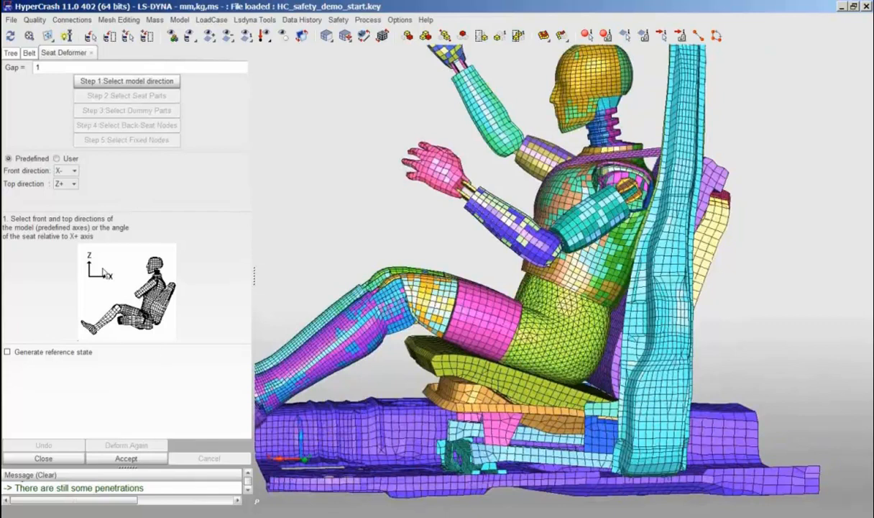
left_click(66, 170)
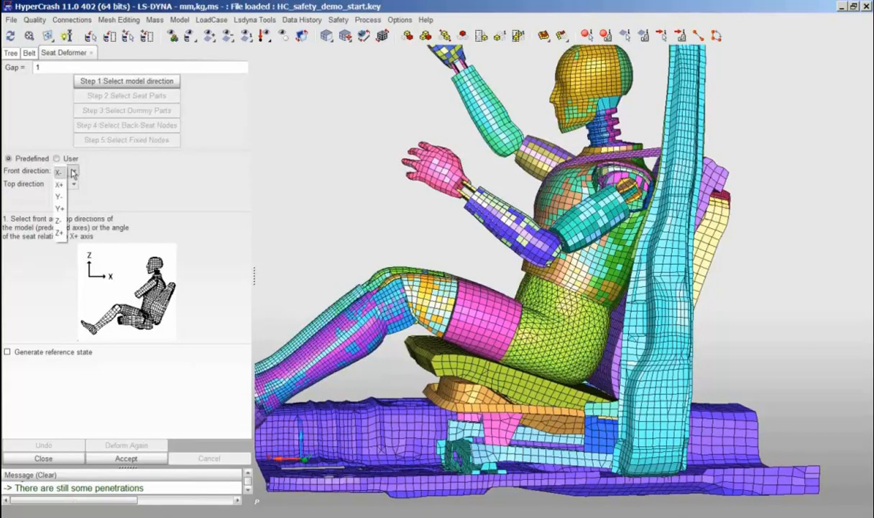
left_click(56, 186)
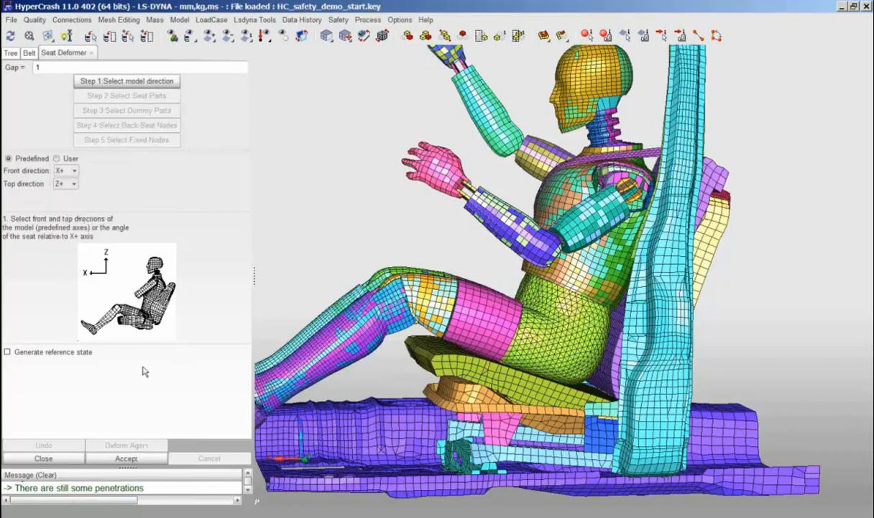
left_click(129, 459)
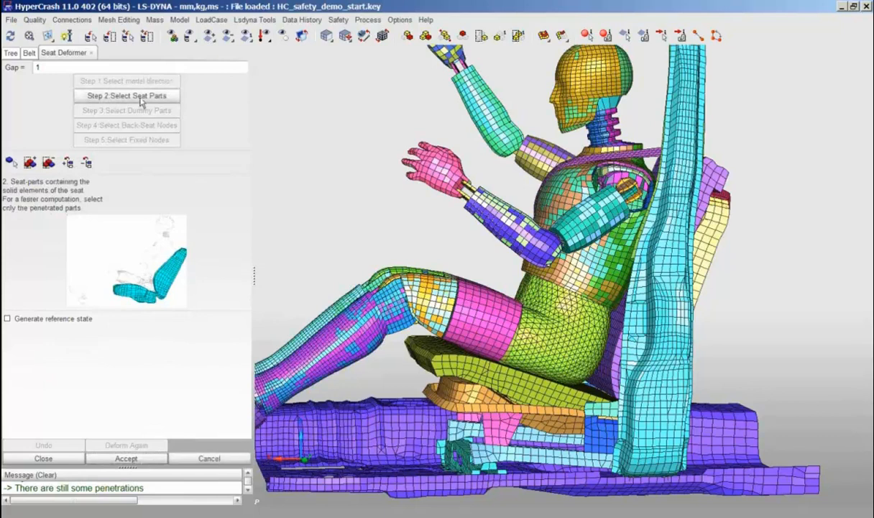
Select the seat cushion and the seat back foam as the seat parts and accept the selection
left_click(12, 164)
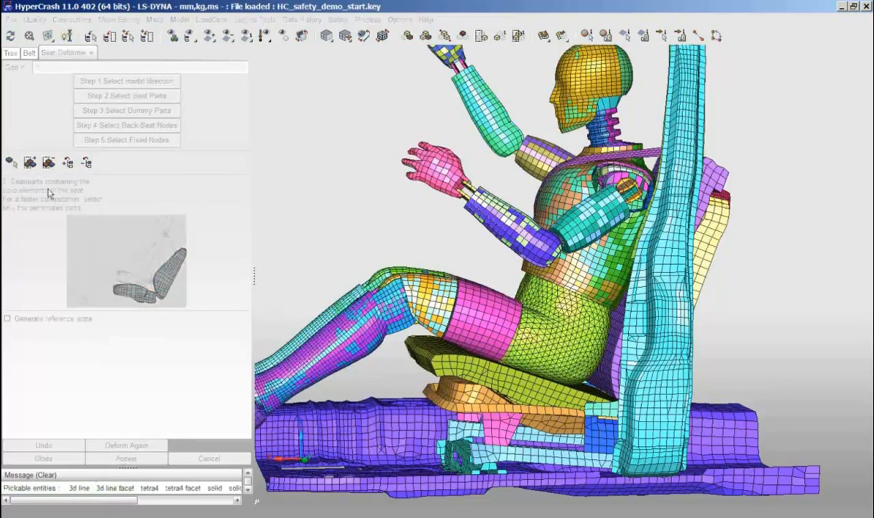
left_click(513, 380)
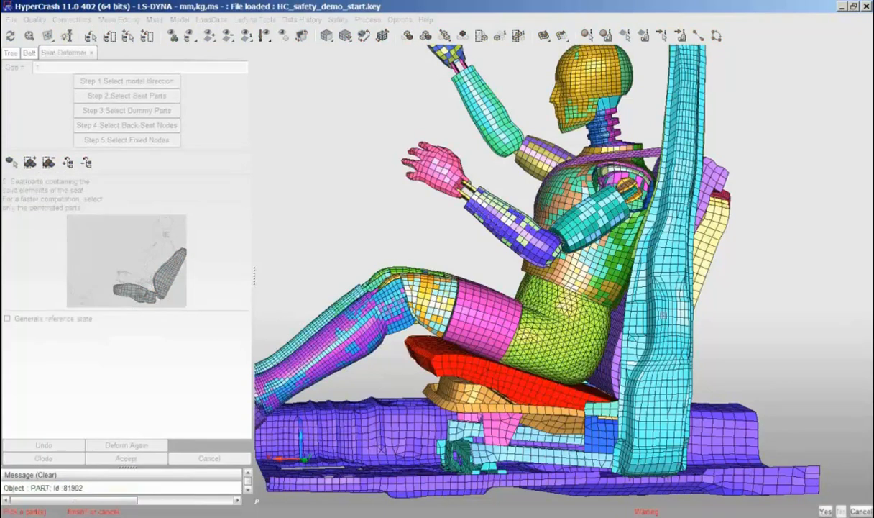
left_click(715, 168)
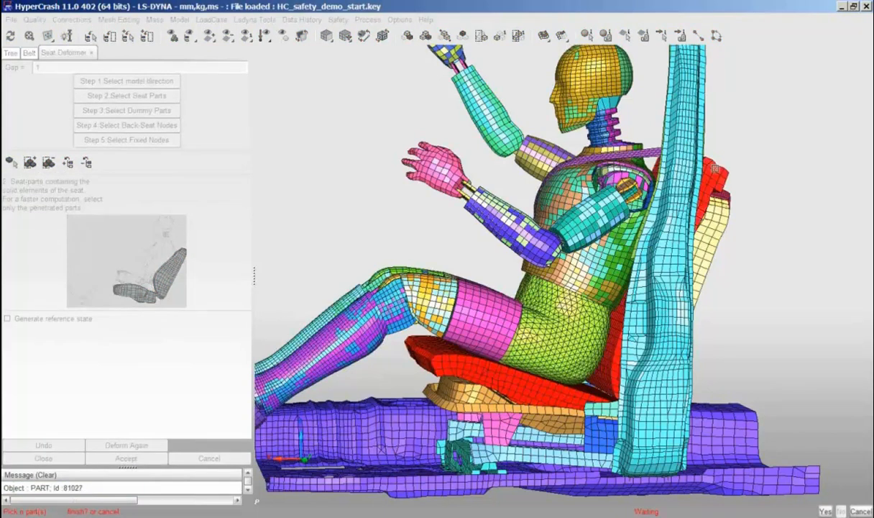
key("y")
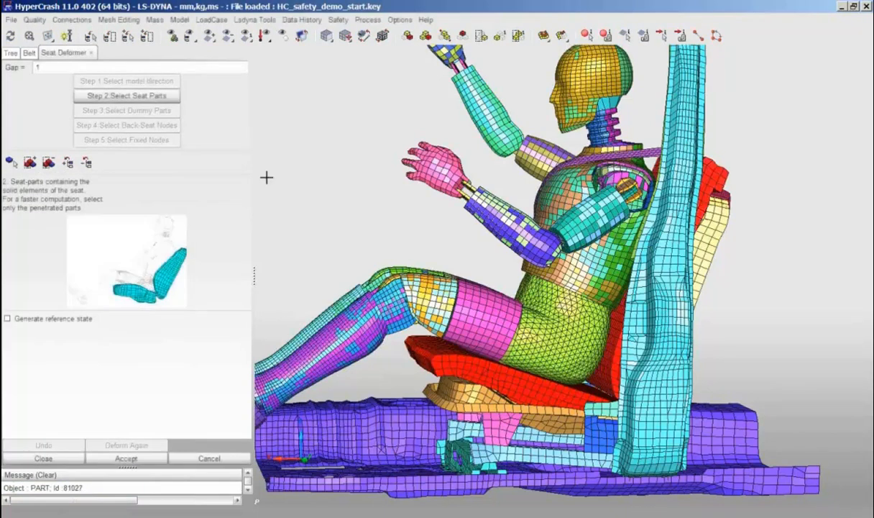
left_click(125, 458)
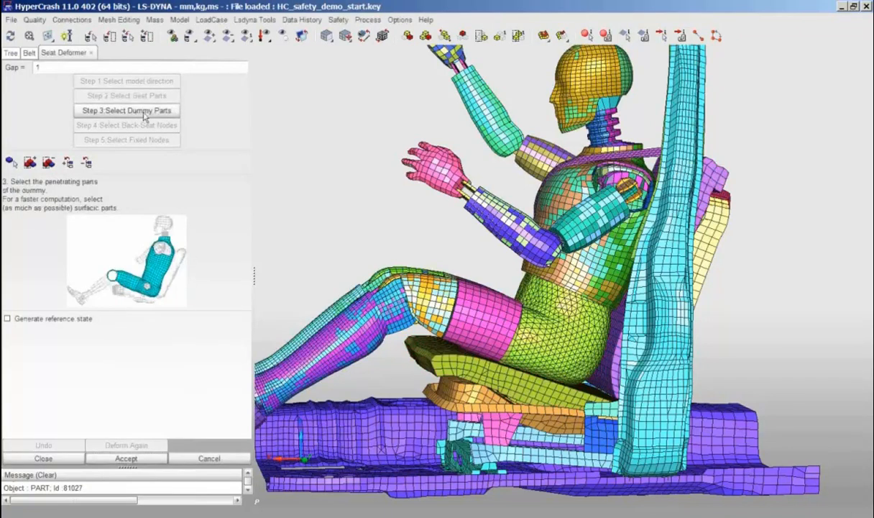
Hide the solid elements so only the dummy's surface parts are available for picking
left_click(159, 111)
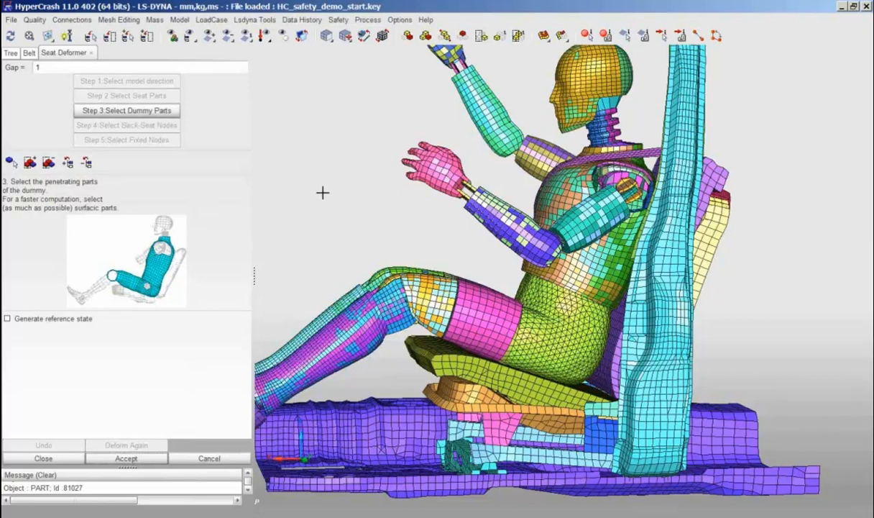
left_click(227, 35)
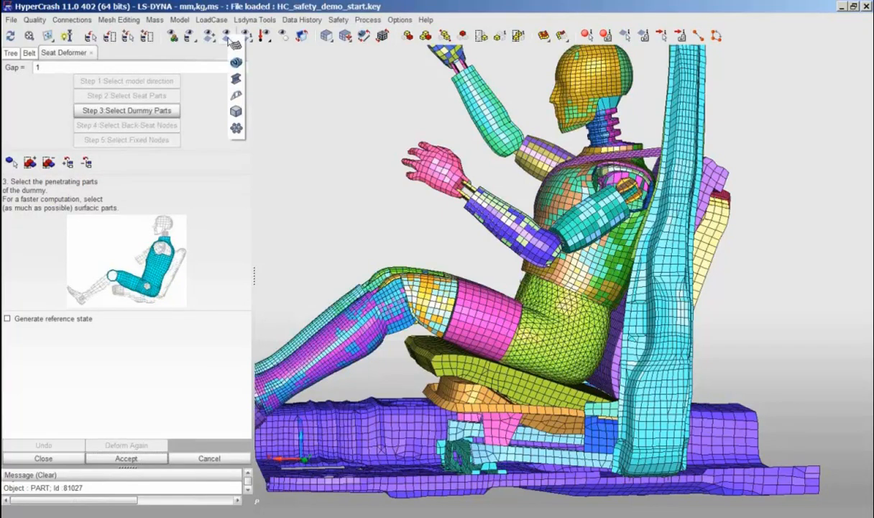
left_click(236, 111)
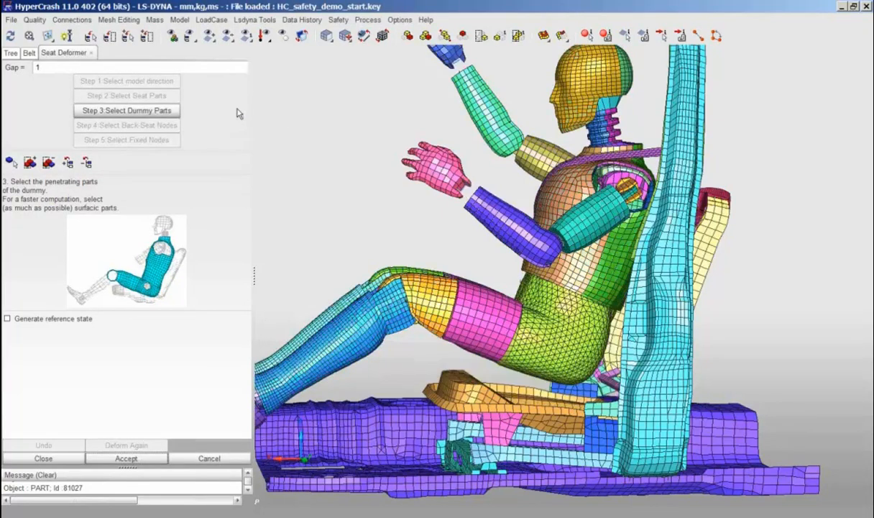
Pick the dummy's pelvis and near thigh, including the narrow strip between them, as penetrating dummy parts
left_click(10, 162)
scroll(496, 408, "up", 5)
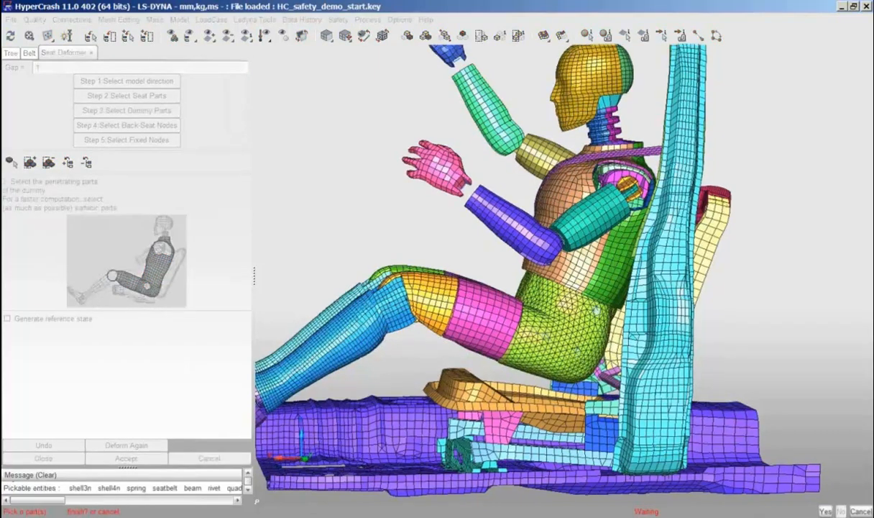
left_click(595, 296)
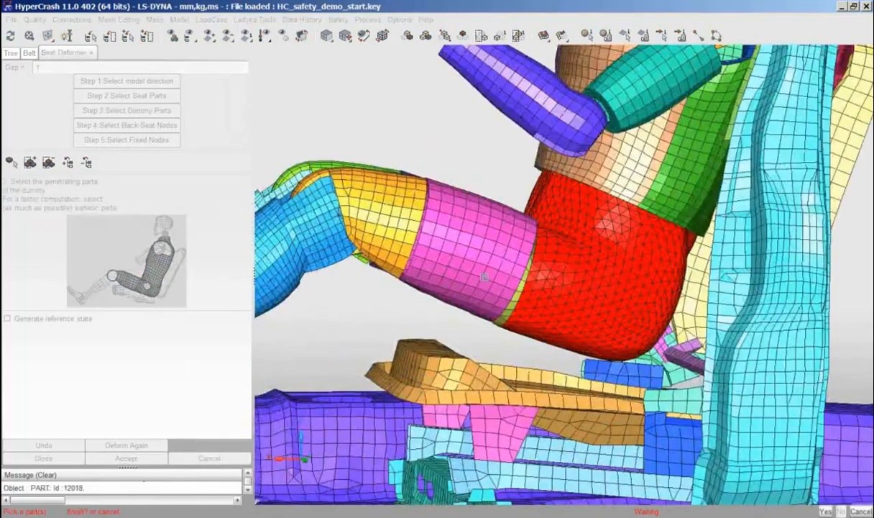
left_click(561, 276)
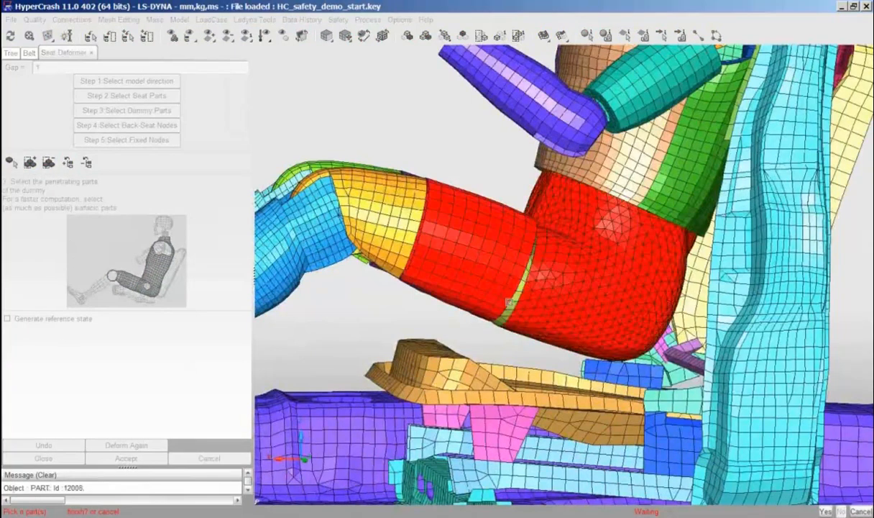
scroll(561, 276, "up", 4)
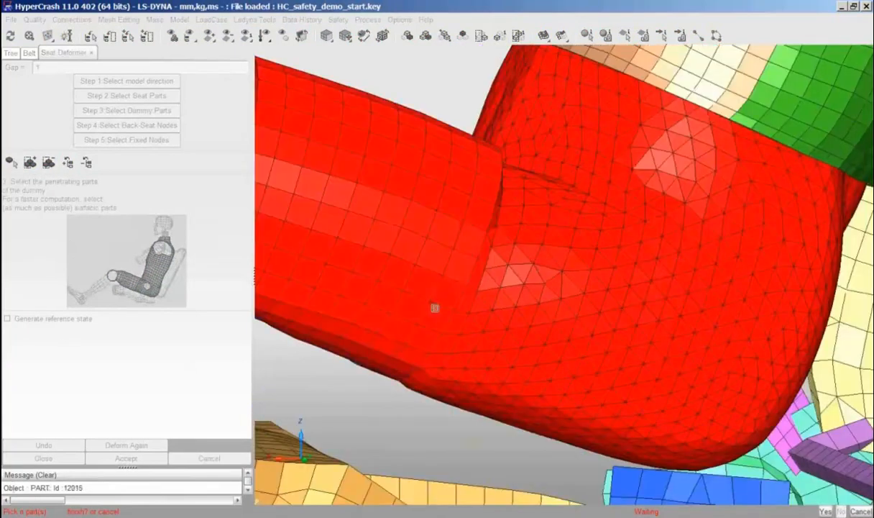
scroll(432, 306, "down", 5)
scroll(484, 268, "up", 6)
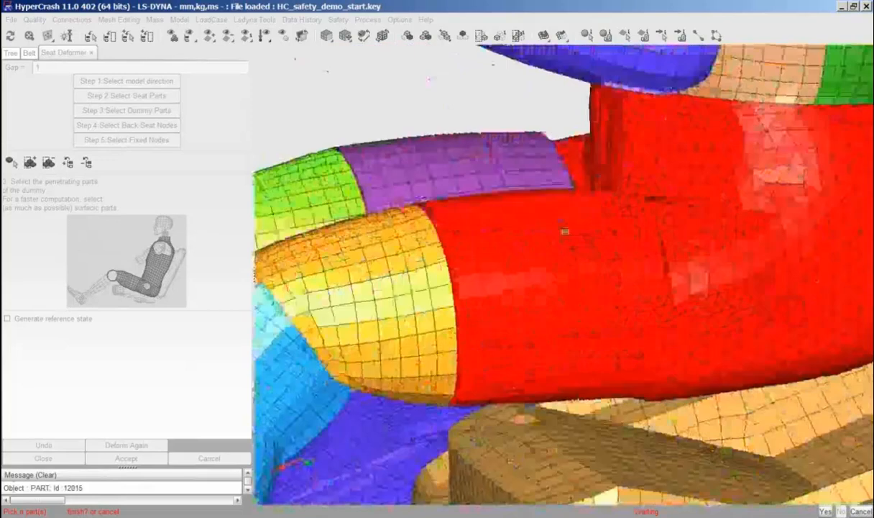
Add the dummy's far thigh and the back of its torso to the penetrating parts and accept the selection
scroll(585, 215, "down", 6)
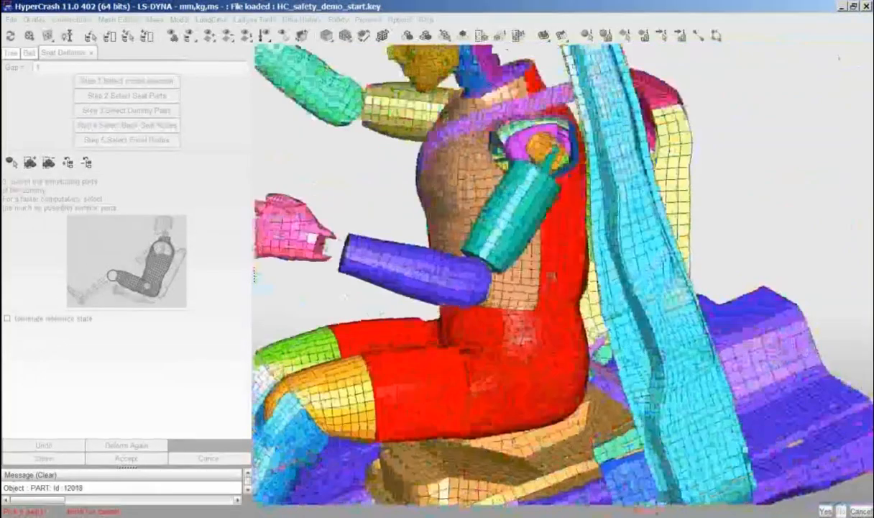
scroll(552, 275, "down", 4)
left_click_drag(551, 275, 726, 269)
scroll(494, 374, "up", 6)
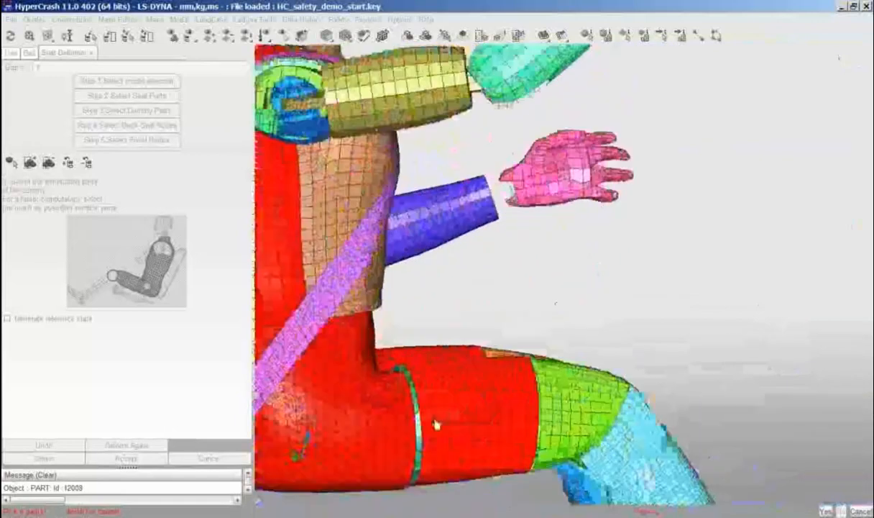
scroll(495, 374, "down", 8)
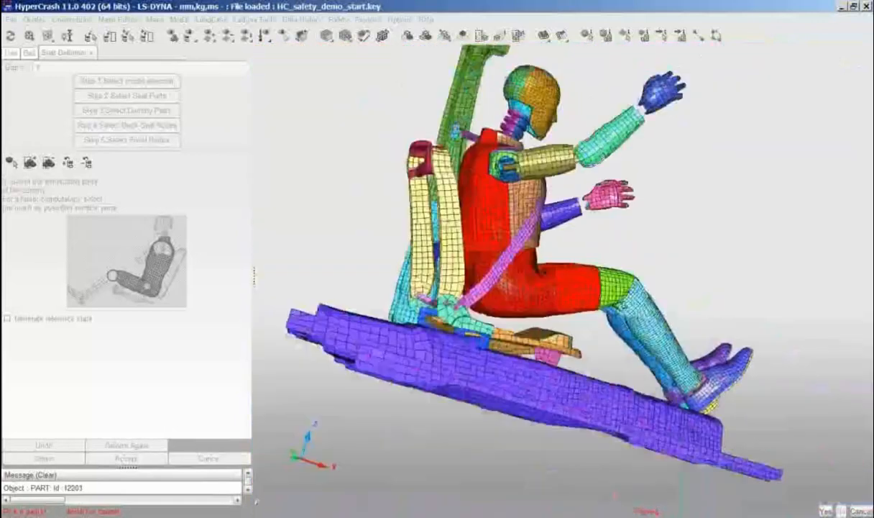
left_click_drag(622, 306, 573, 273)
key("y")
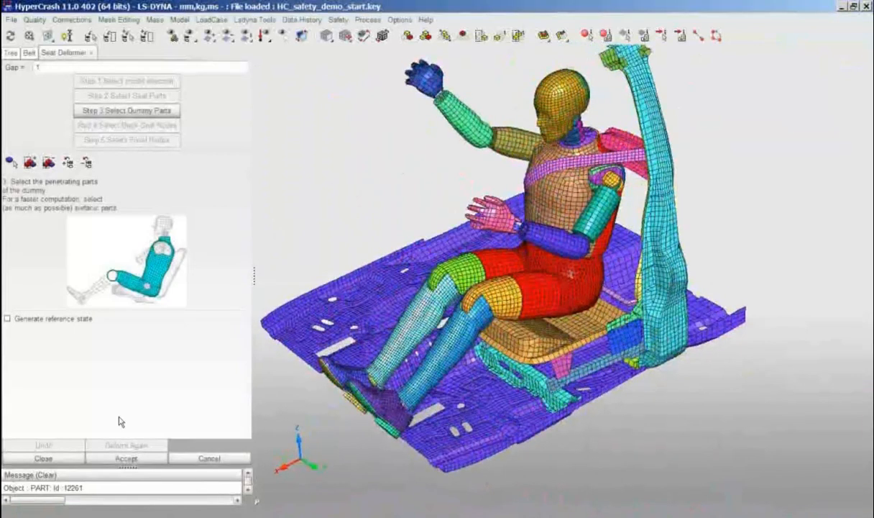
left_click(126, 458)
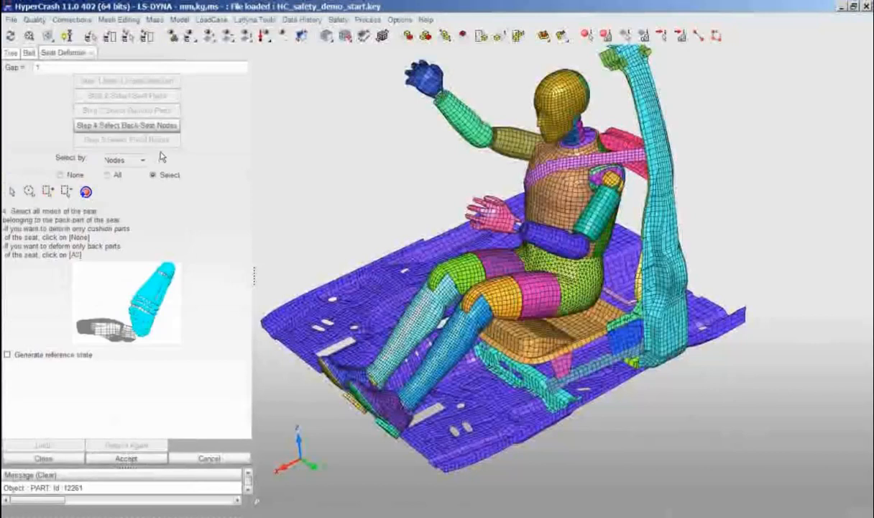
Set the back-seat selection to work by Part and show the solid elements again
left_click(123, 159)
left_click(115, 172)
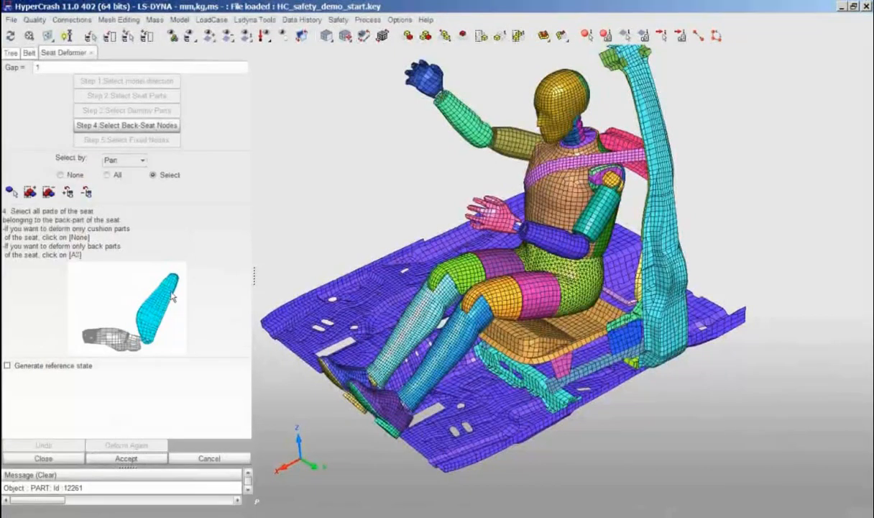
left_click(176, 38)
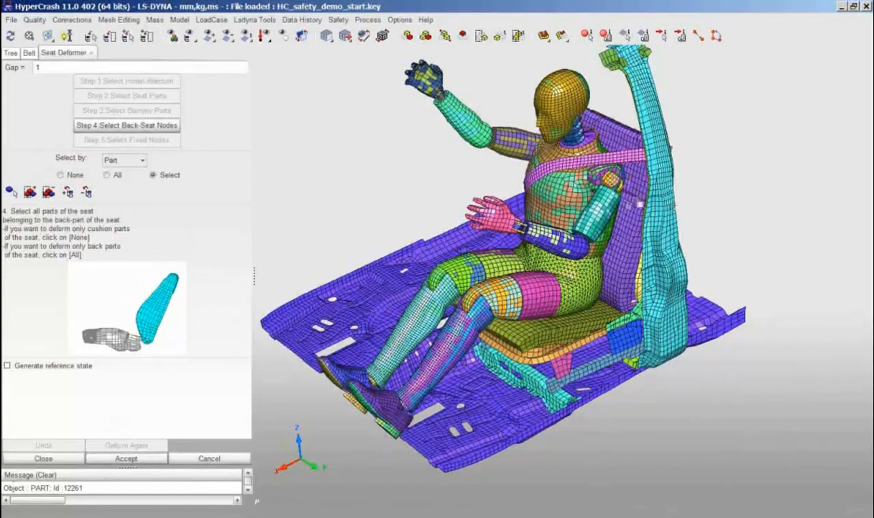
Pick the seat back foam as the back part of the seat and accept the selection
middle_click_drag(597, 259, 489, 277)
scroll(489, 277, "up", 3)
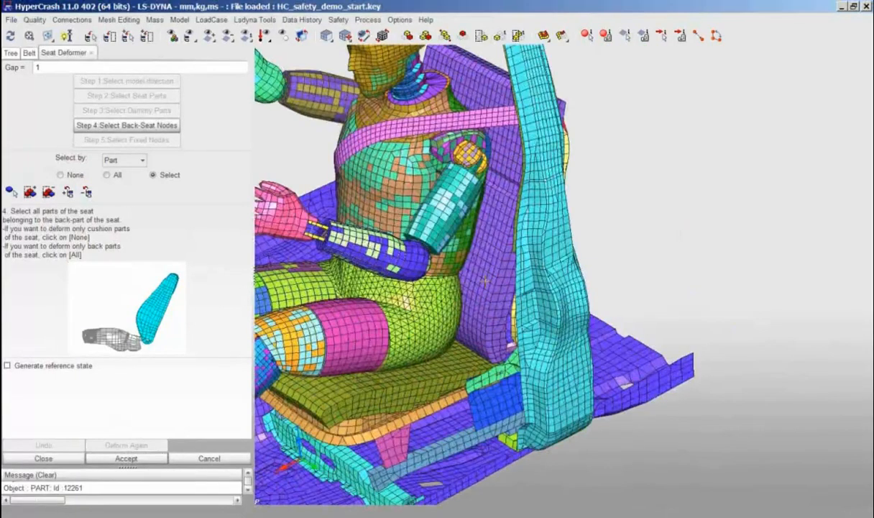
left_click(11, 189)
left_click(488, 270)
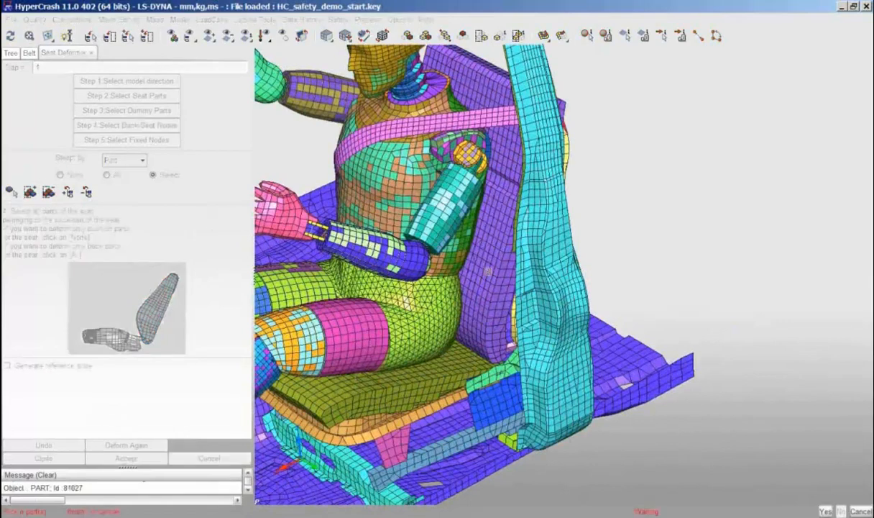
right_click(488, 270)
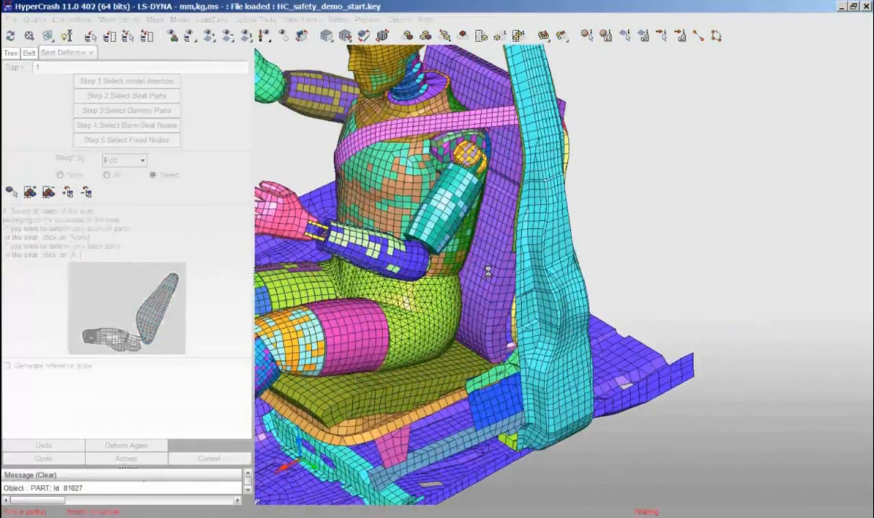
left_click(126, 459)
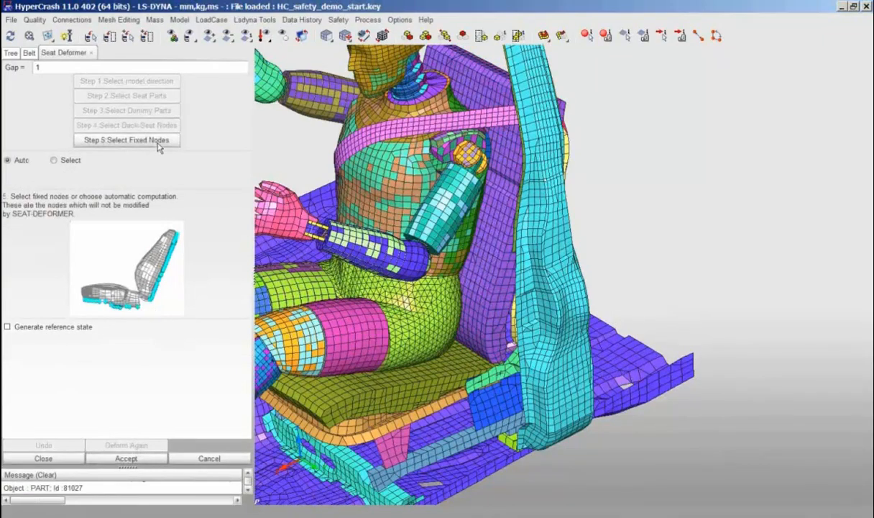
Accept the automatic computation of fixed nodes and run the seat deformation with a gap of 1
left_click_drag(613, 382, 439, 338)
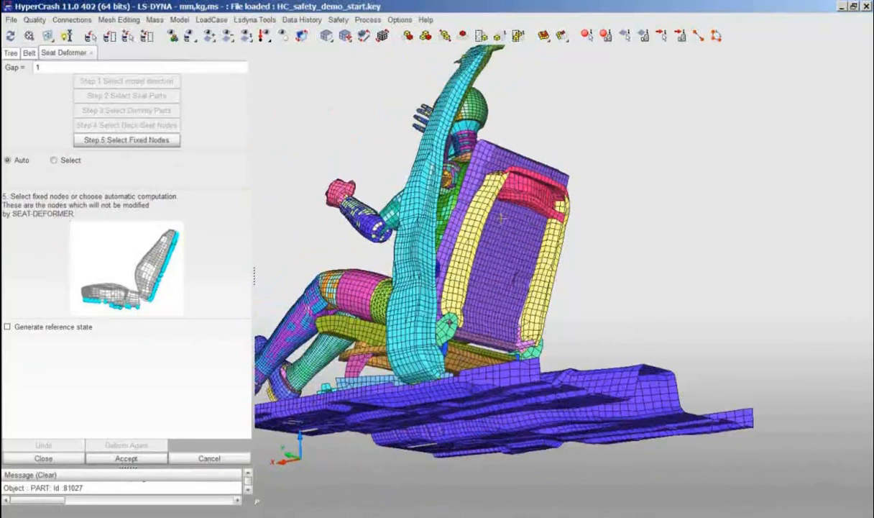
left_click_drag(489, 302, 414, 352)
scroll(367, 314, "up", 3)
scroll(368, 313, "down", 3)
scroll(460, 230, "up", 5)
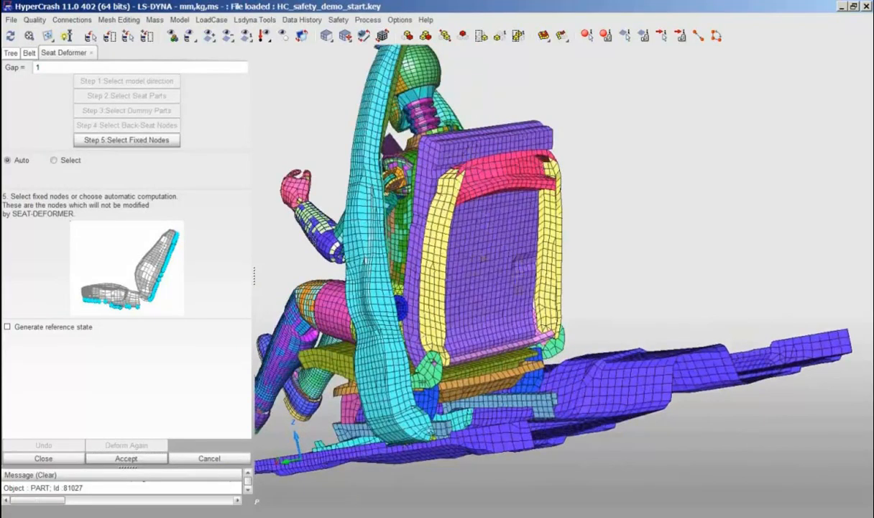
mouse_move(484, 257)
left_mouse_down()
mouse_move(528, 248)
mouse_move(484, 256)
left_mouse_up()
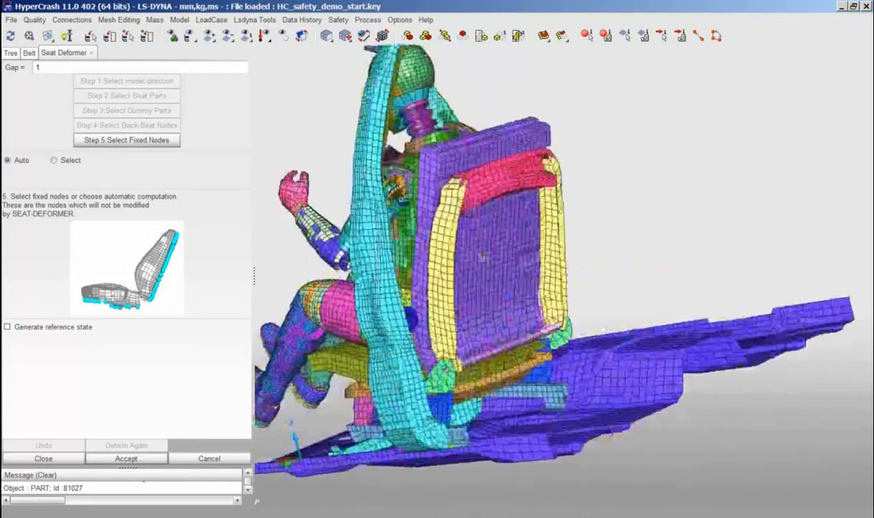
middle_click_drag(479, 294, 507, 280)
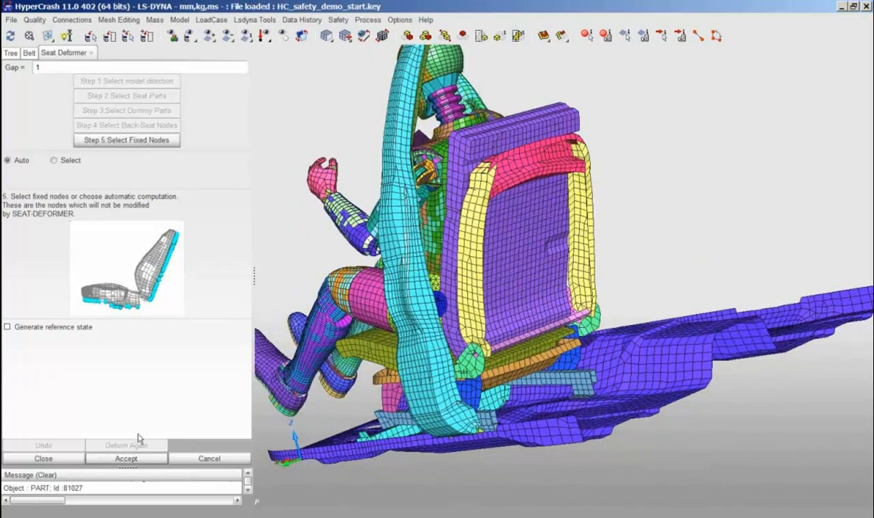
left_click(135, 459)
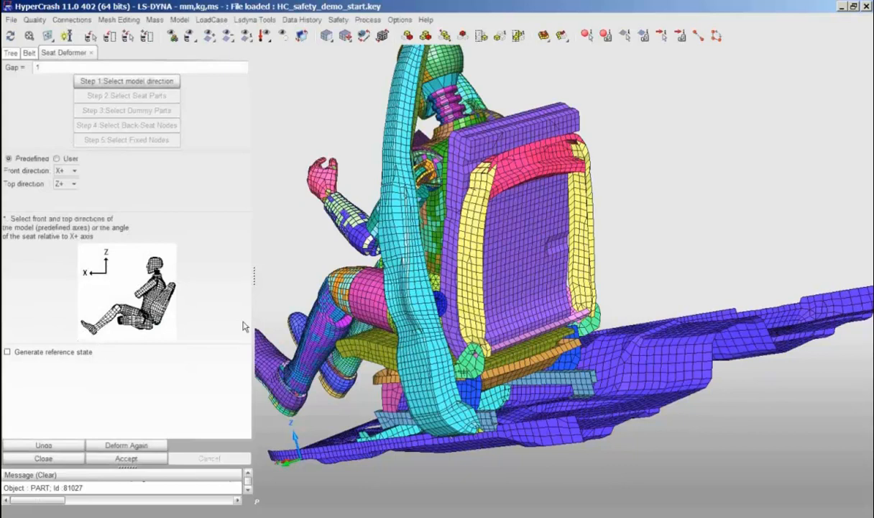
Isolate the deformed seat cushion and seat back foam so only these two parts are displayed
left_click_drag(385, 324, 489, 164)
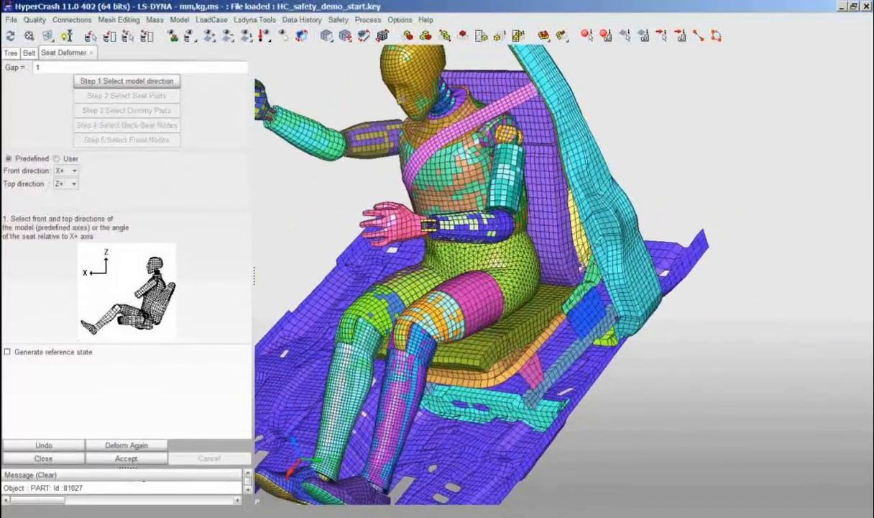
left_click(532, 320)
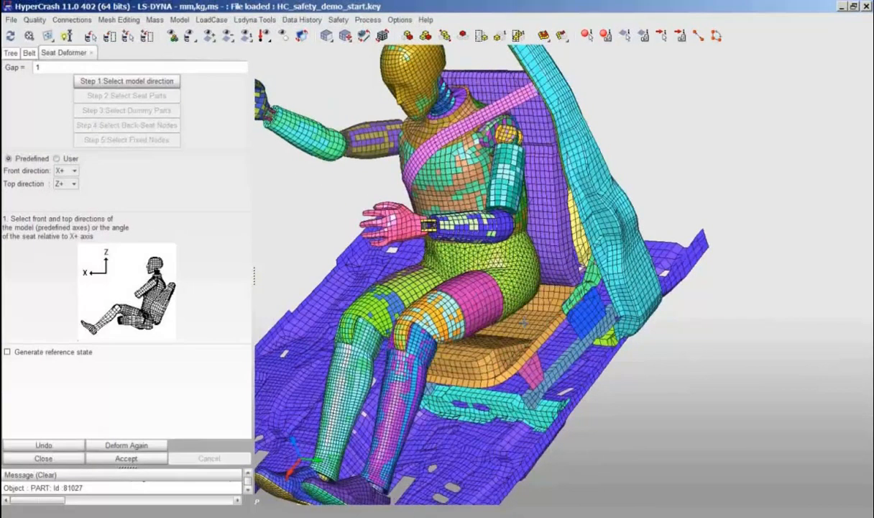
left_click(523, 228)
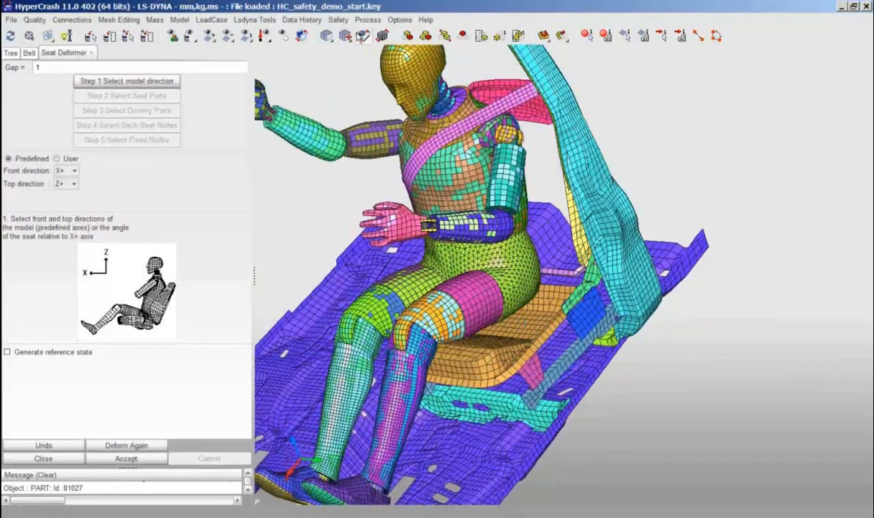
left_click(285, 36)
Examine the deformed surfaces of the seat cushion and seat back foam from several angles
left_click_drag(539, 195, 532, 236)
scroll(532, 235, "up", 5)
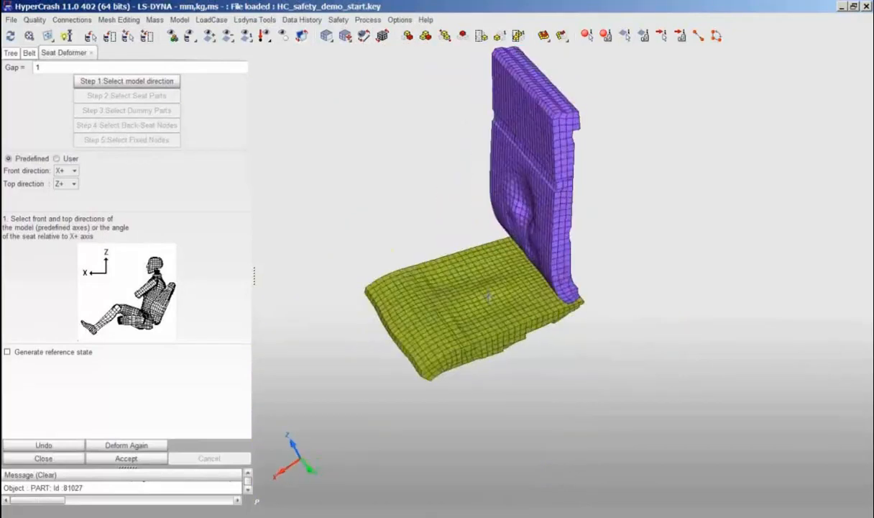
middle_click_drag(525, 229, 503, 278)
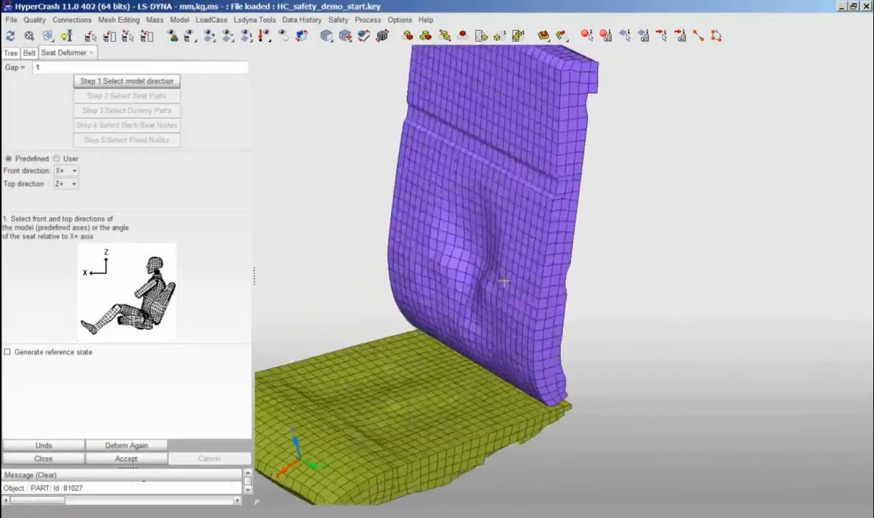
scroll(504, 279, "up", 2)
left_click_drag(474, 265, 373, 336)
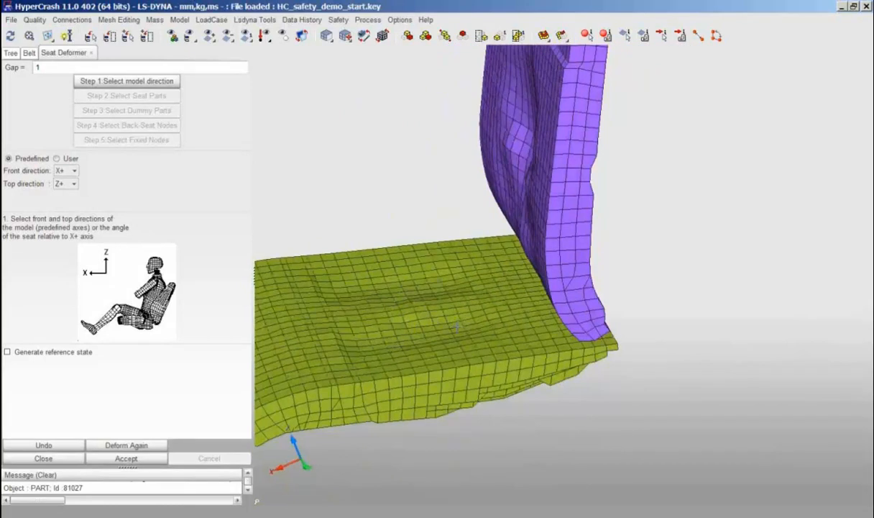
scroll(457, 327, "down", 3)
left_click_drag(479, 351, 542, 352)
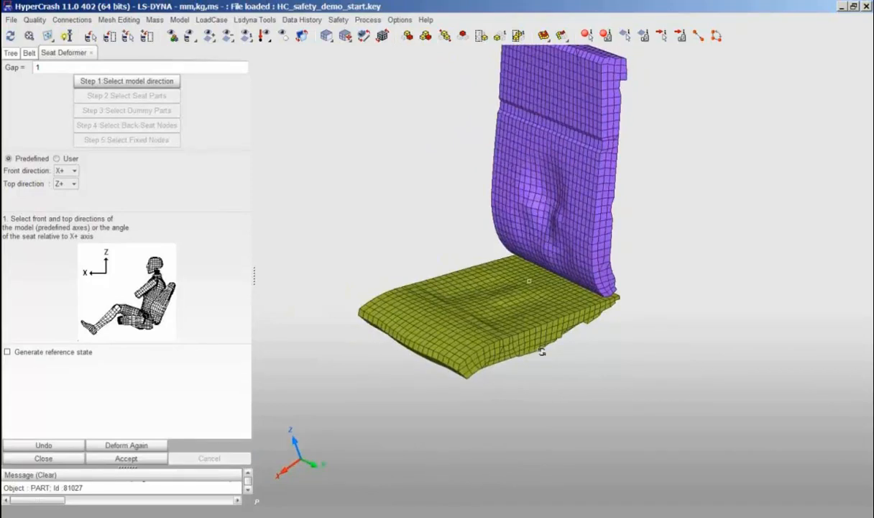
left_click_drag(542, 352, 562, 275)
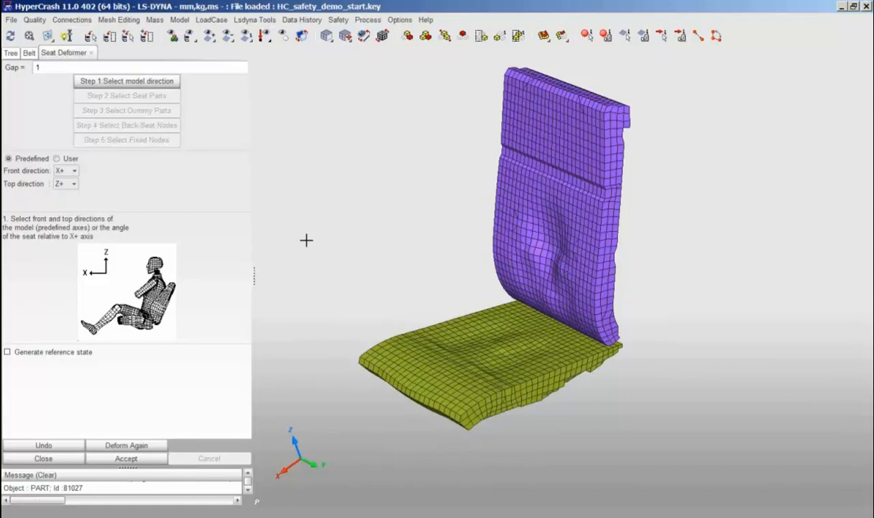
View the available model export formats, including LS-DYNA, without exporting anything
left_click(12, 19)
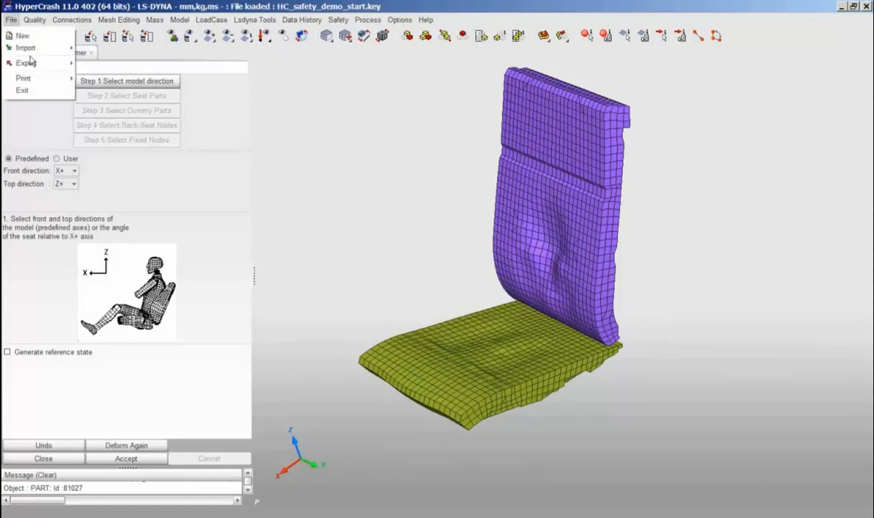
mouse_move(32, 62)
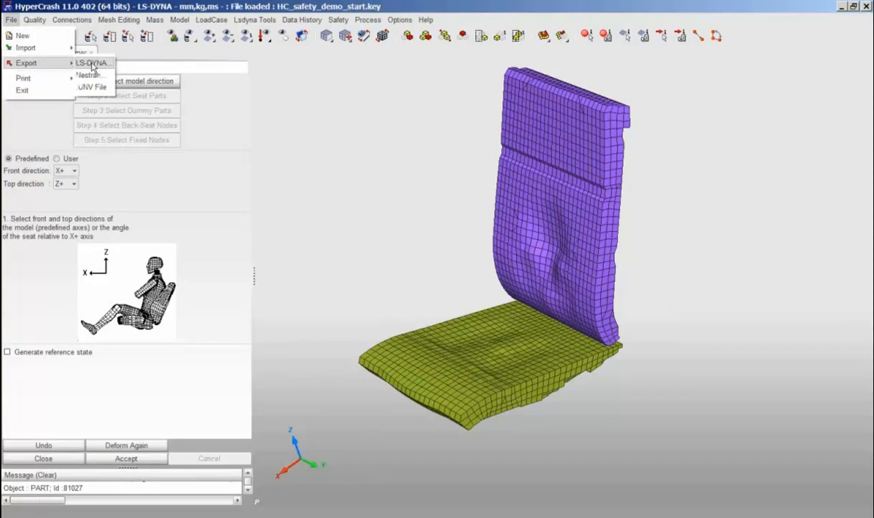
left_click(305, 134)
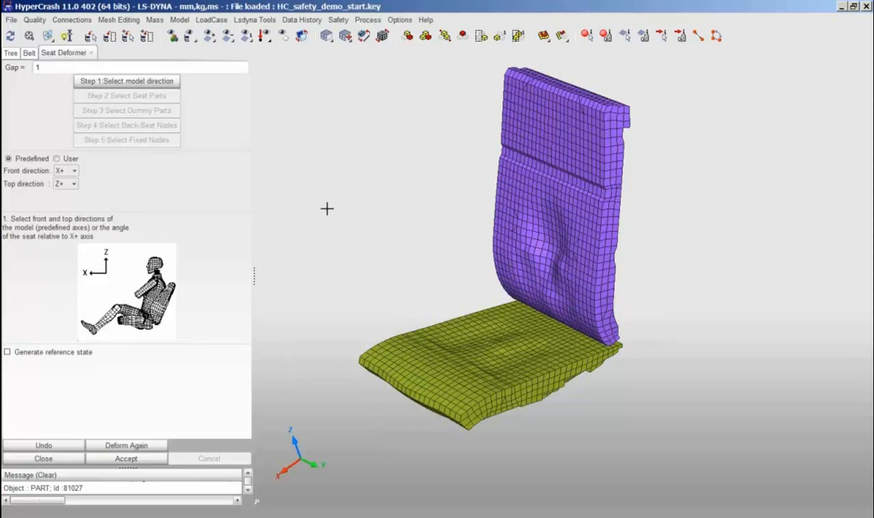
Switch to HC_Ls-Dyna_Mar9.pdf in Adobe Reader and go to the "Positionierung von HyperCrash" slide
key("alt+Tab")
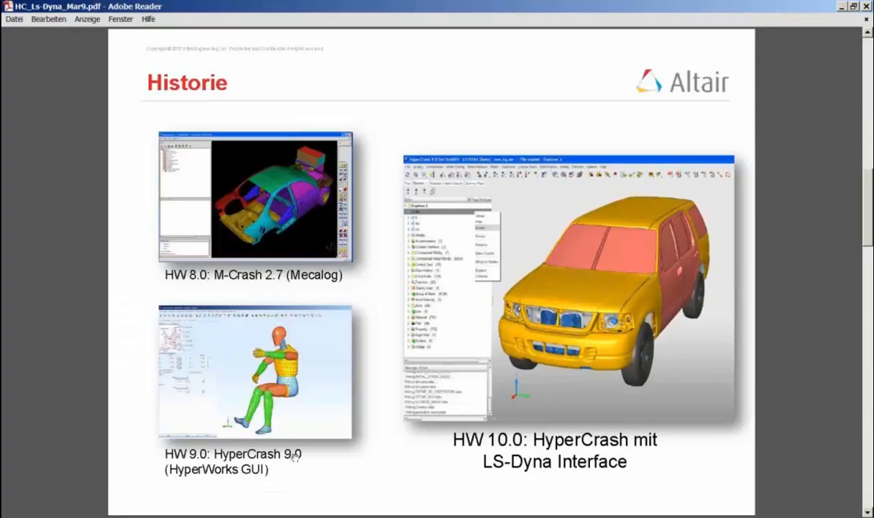
scroll(236, 191, "down", 1)
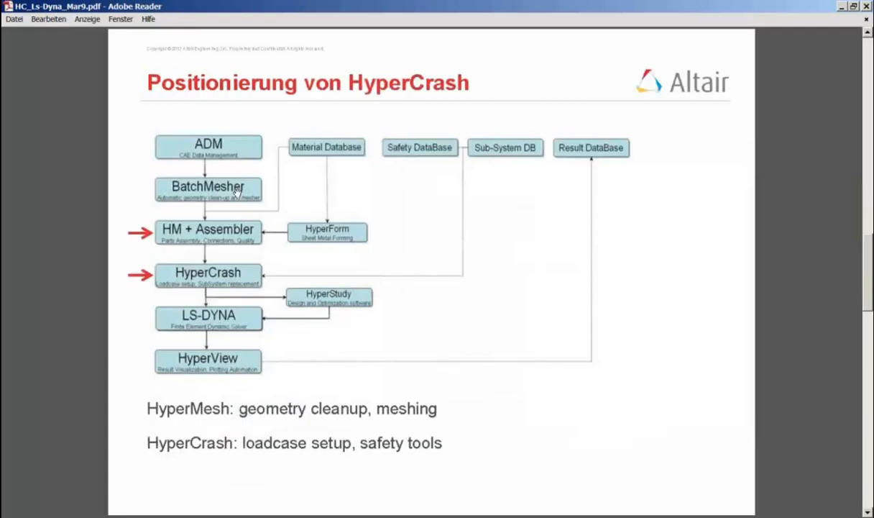
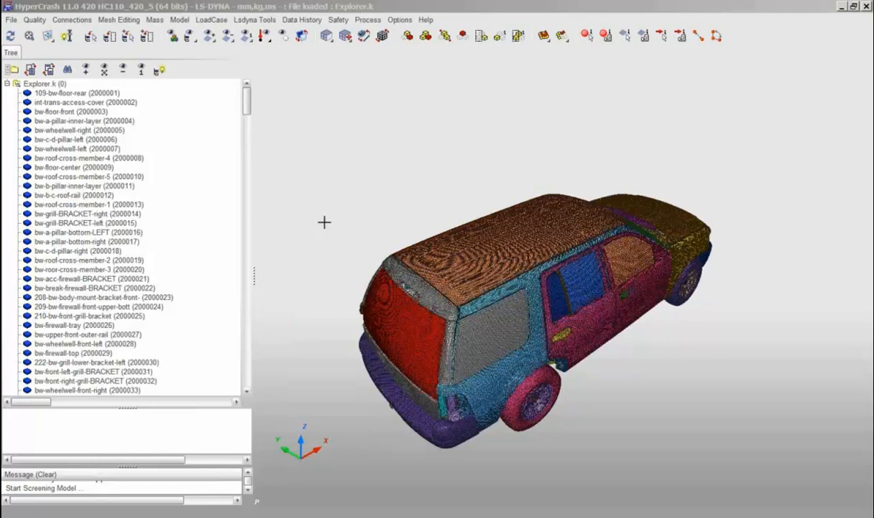
Bring the front of the vehicle into view and change the display style used while the model is rotated
mouse_move(717, 278)
left_mouse_down()
mouse_move(718, 312)
mouse_move(624, 332)
mouse_move(460, 344)
left_mouse_up()
left_click_drag(732, 330, 697, 384)
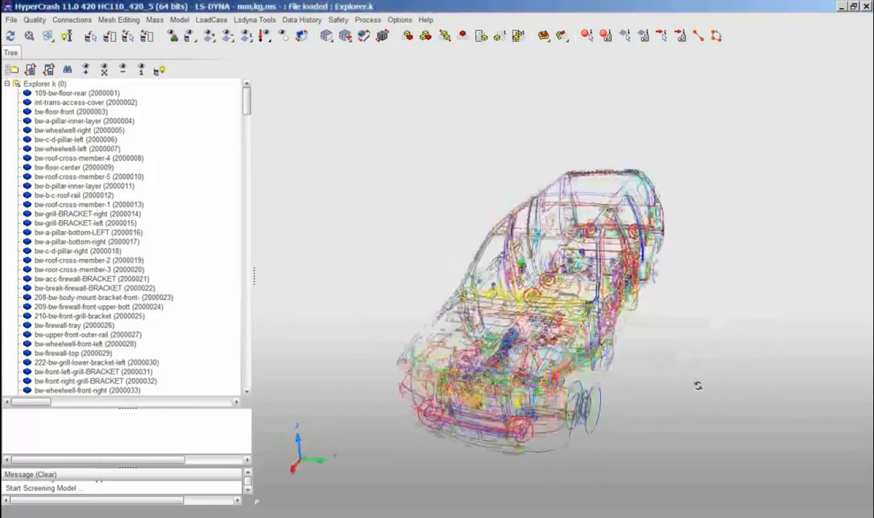
left_click(350, 38)
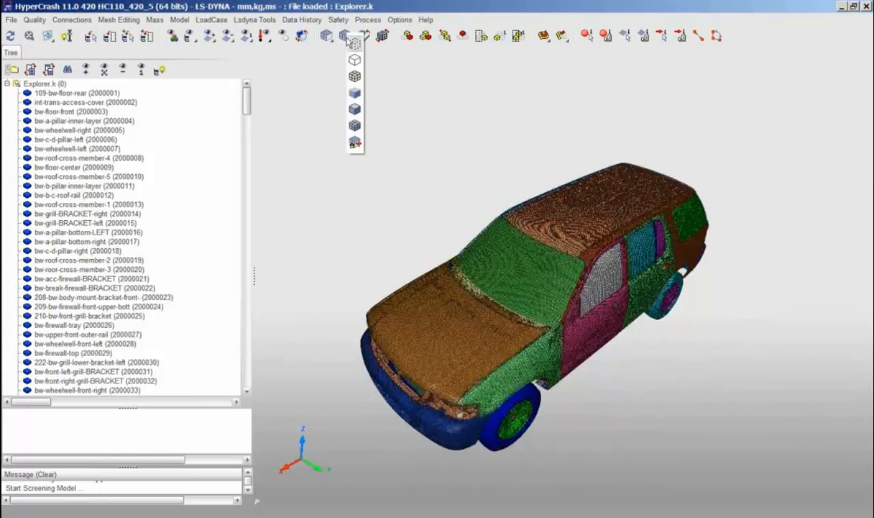
left_click(355, 146)
mouse_move(559, 252)
middle_mouse_down()
mouse_move(540, 242)
mouse_move(565, 212)
mouse_move(619, 243)
mouse_move(530, 251)
mouse_move(546, 257)
middle_mouse_up()
scroll(560, 238, "up", 2)
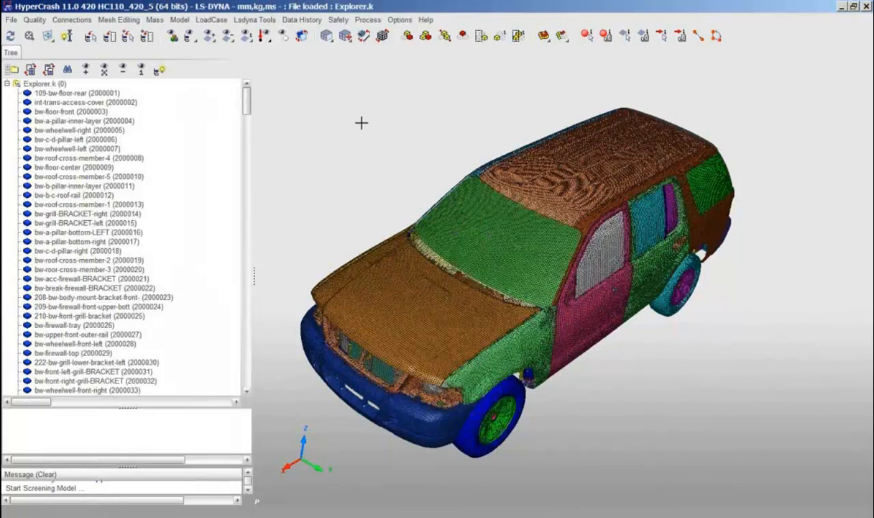
Isolate the windshield so that only this part of the vehicle is displayed
left_click(503, 234)
left_click(301, 37)
middle_click_drag(532, 246, 526, 273)
scroll(563, 256, "up", 4)
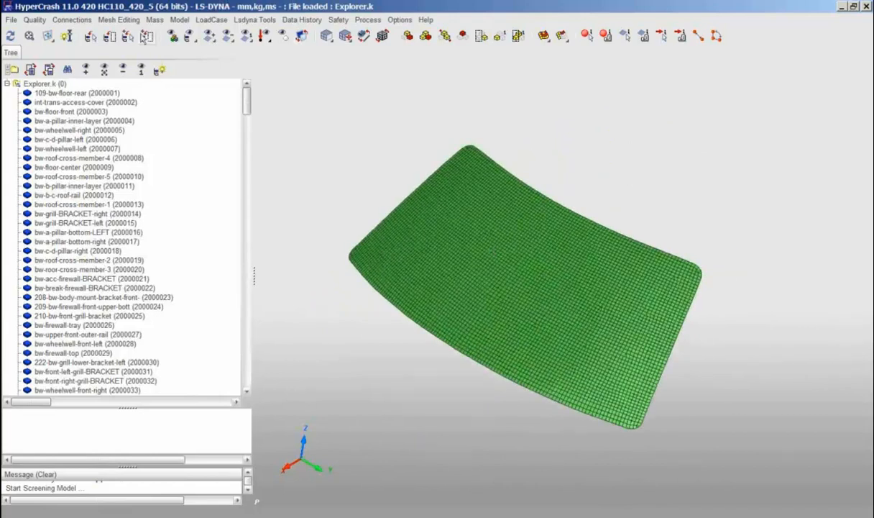
Select the whole windshield part for advanced meshing and transfer the selection to HyperMesh
left_click(119, 20)
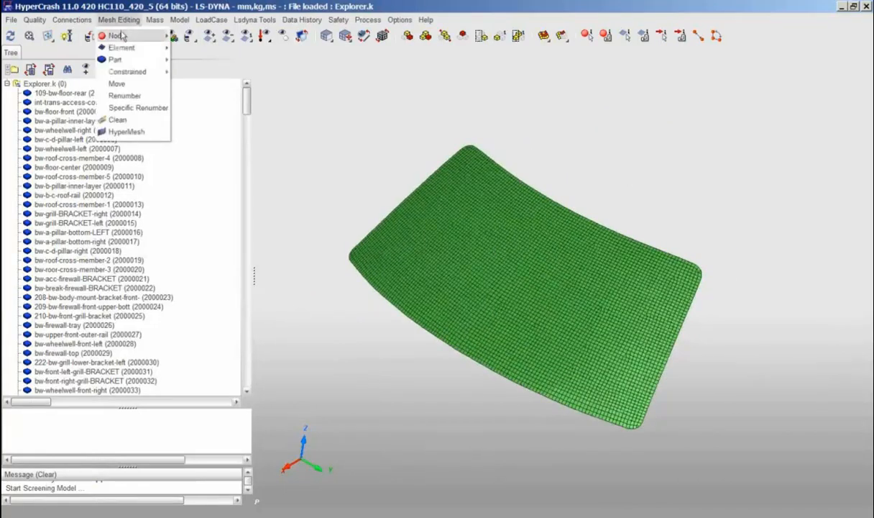
left_click(126, 133)
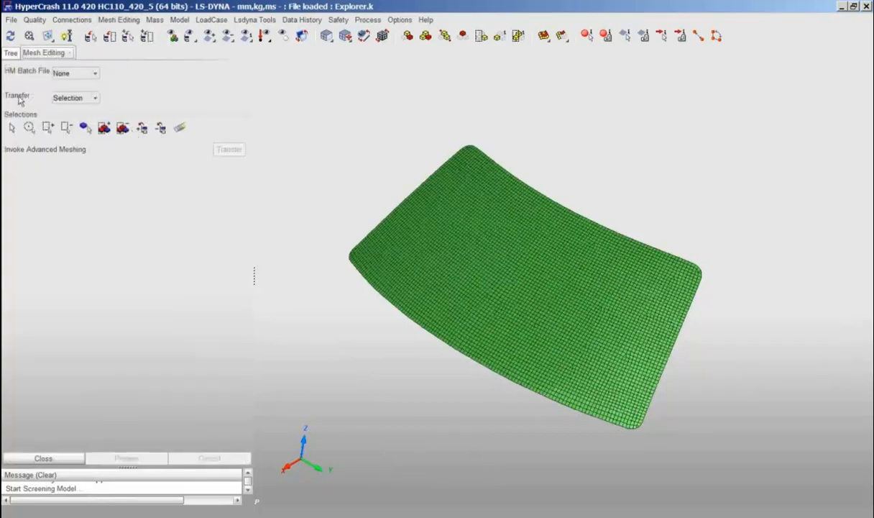
left_click(85, 127)
left_click(440, 249)
middle_click(440, 249)
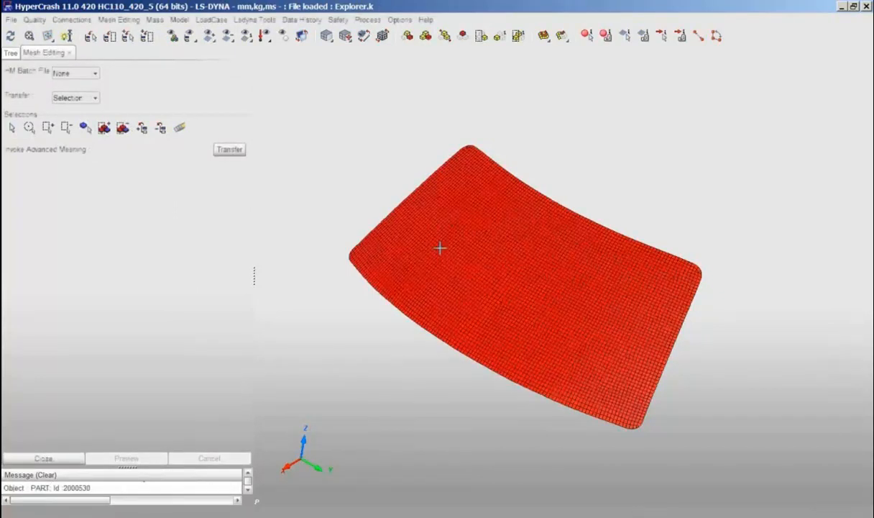
left_click(225, 148)
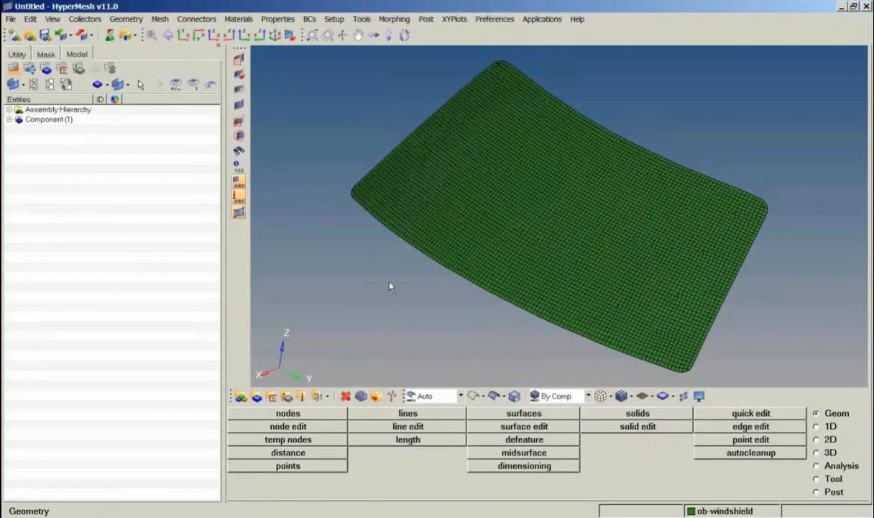
Delete a block of elements at the windshield's front corner on the X side
left_click_drag(673, 295, 625, 228, "ctrl")
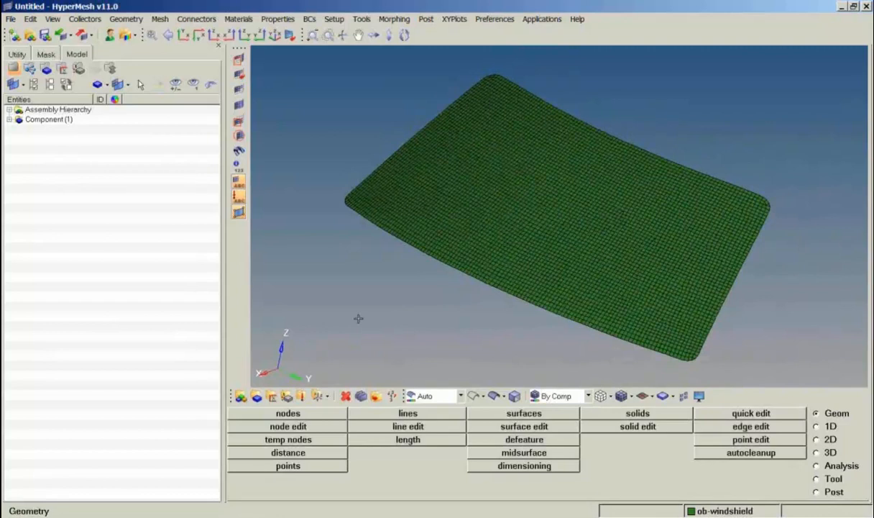
key("F2")
right_click_drag(302, 125, 496, 340, "shift")
left_click_drag(308, 120, 483, 282, "shift")
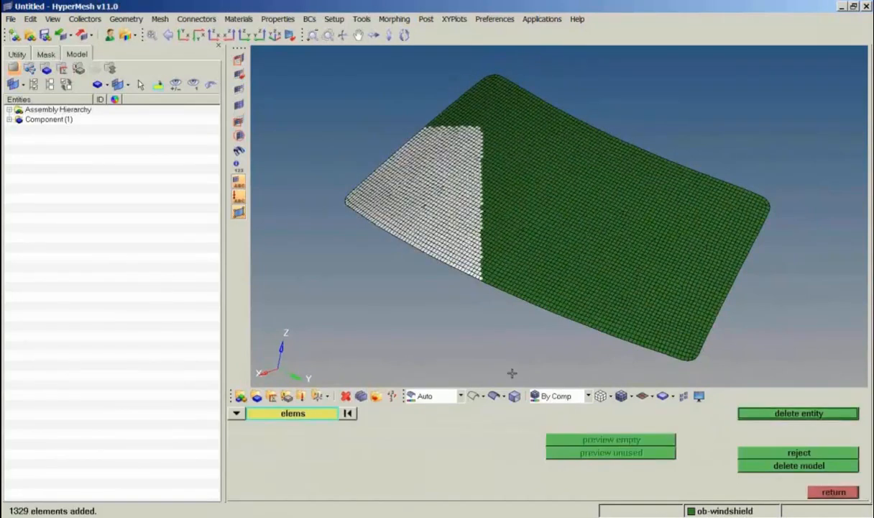
left_click(791, 414)
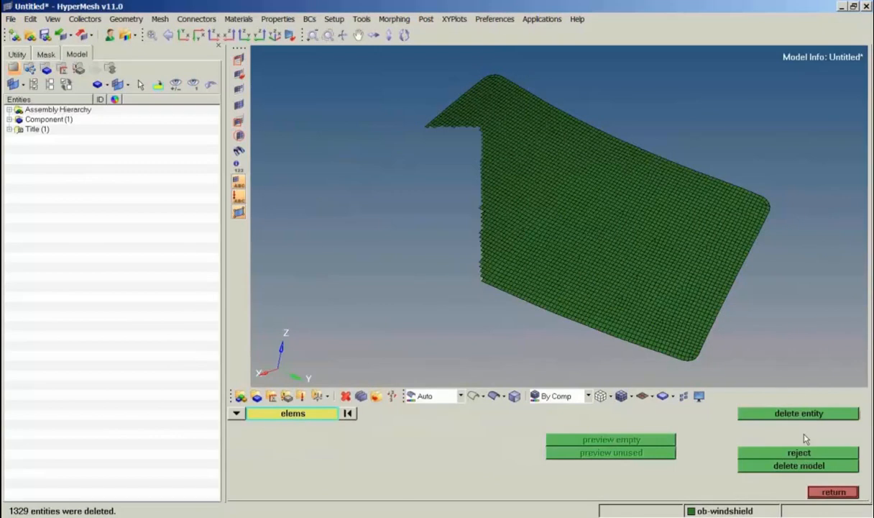
left_click(831, 492)
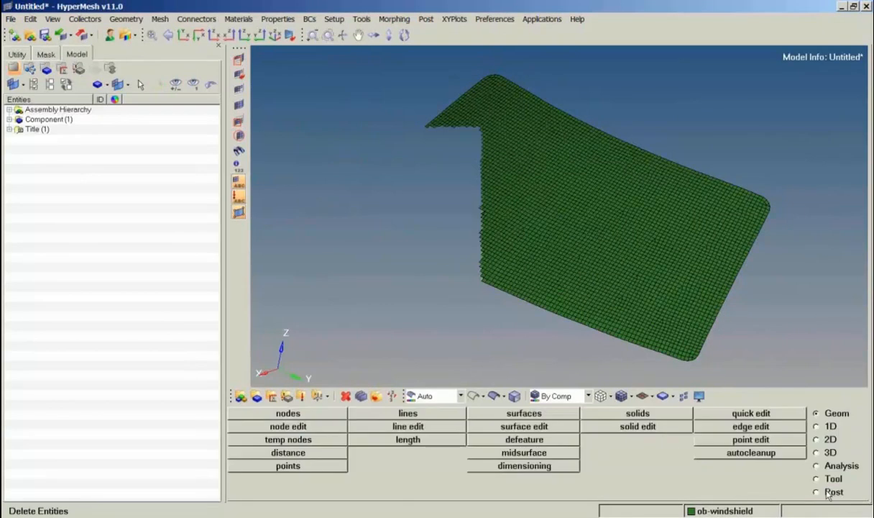
Return all components, elements and nodes to HyperCrash and save the edited windshield mesh in the vehicle model
left_click(866, 7)
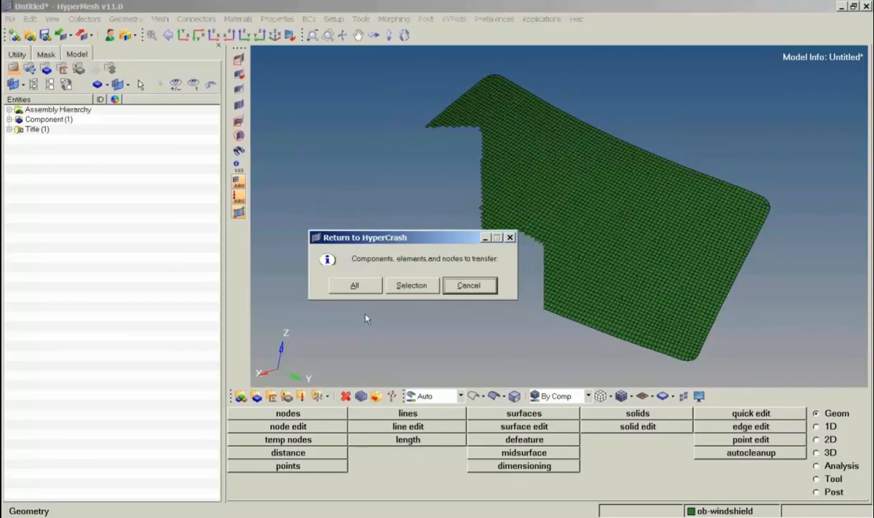
left_click(357, 285)
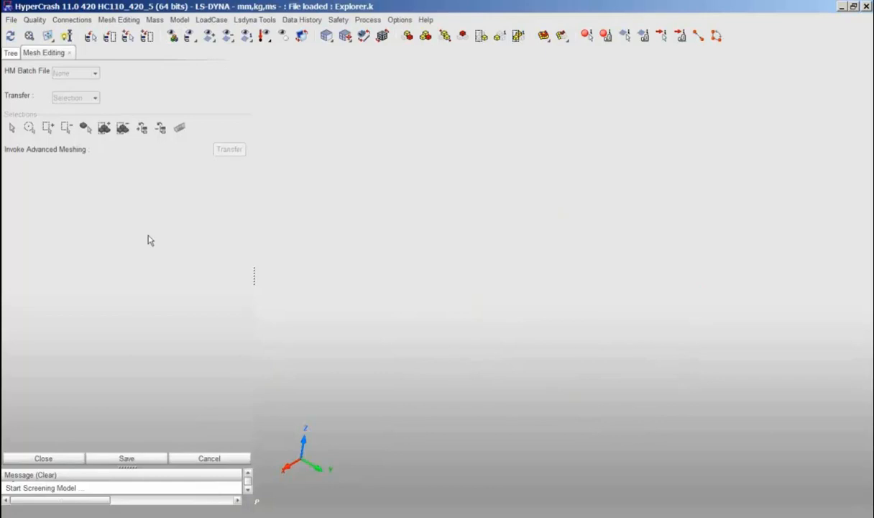
left_click(145, 457)
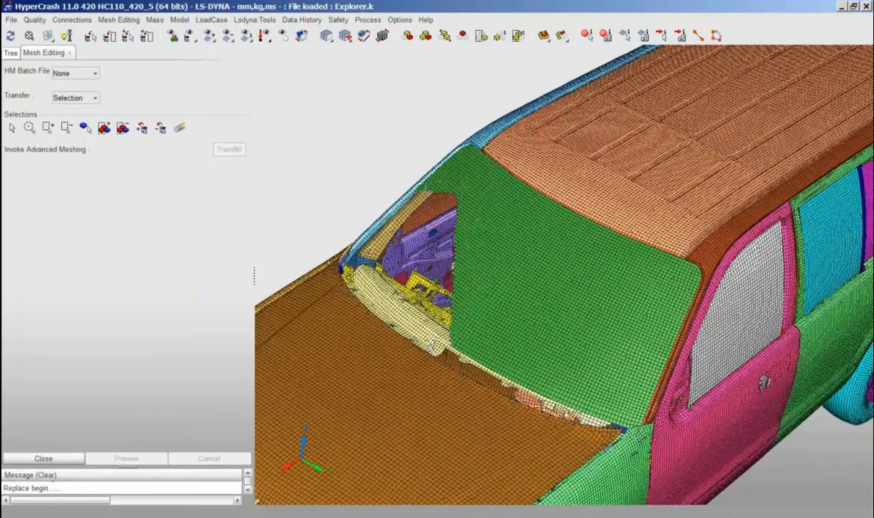
View the HM batch file options, the CAD mesh import command and the available model import formats without changing or importing anything
left_click(97, 74)
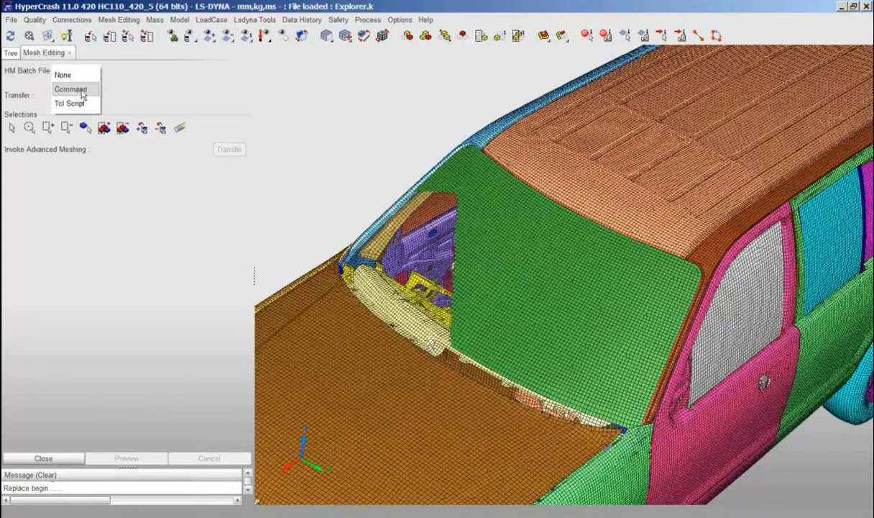
left_click(156, 84)
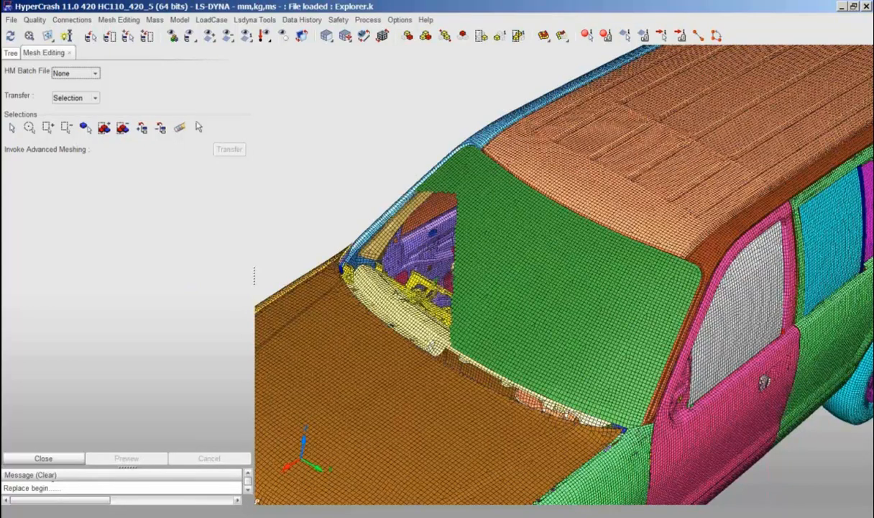
left_click(11, 21)
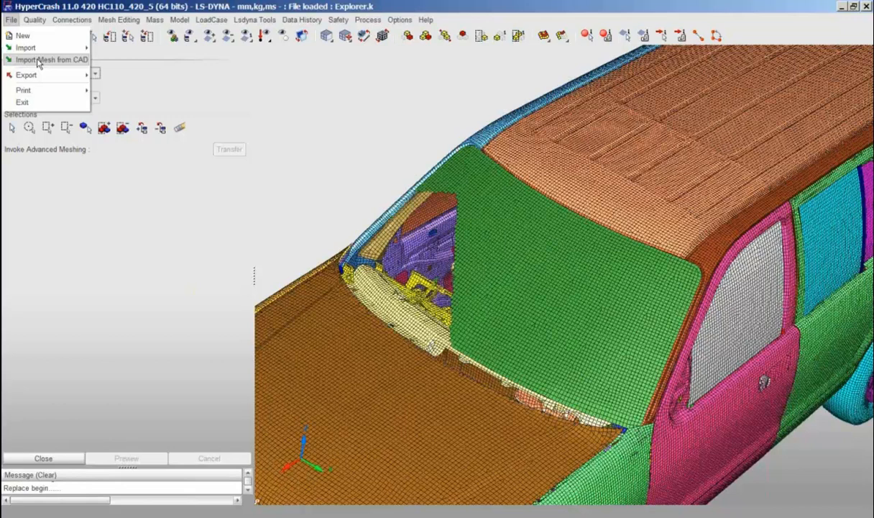
left_click(309, 83)
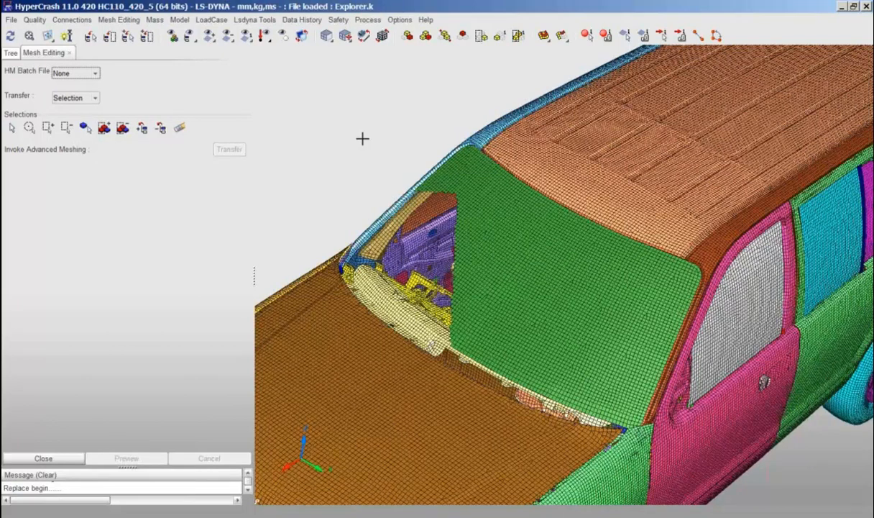
left_click(10, 20)
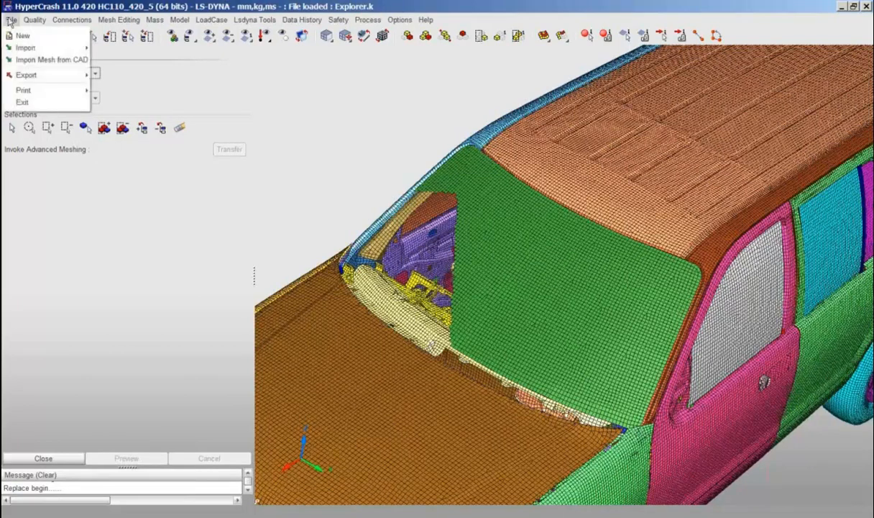
mouse_move(28, 52)
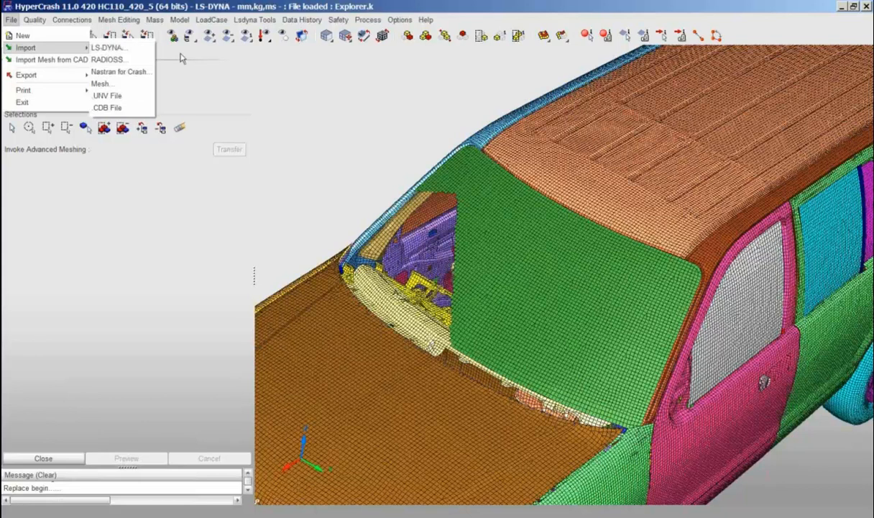
left_click(280, 93)
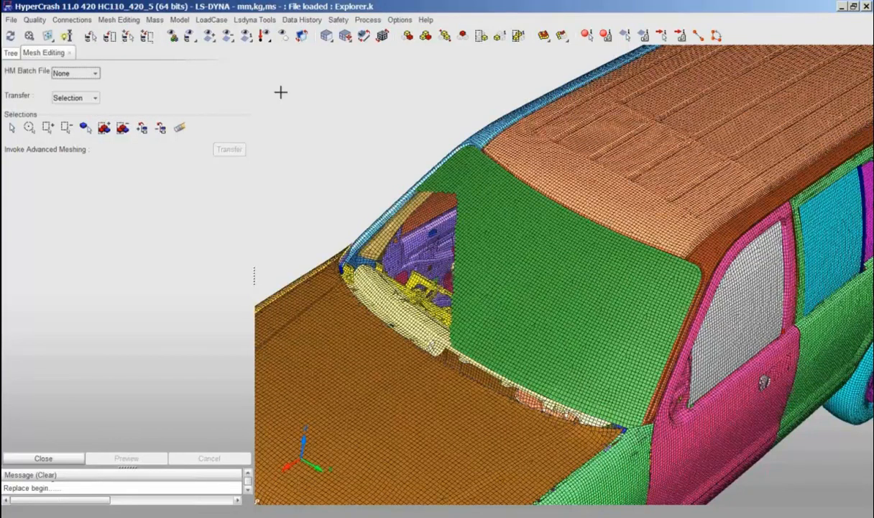